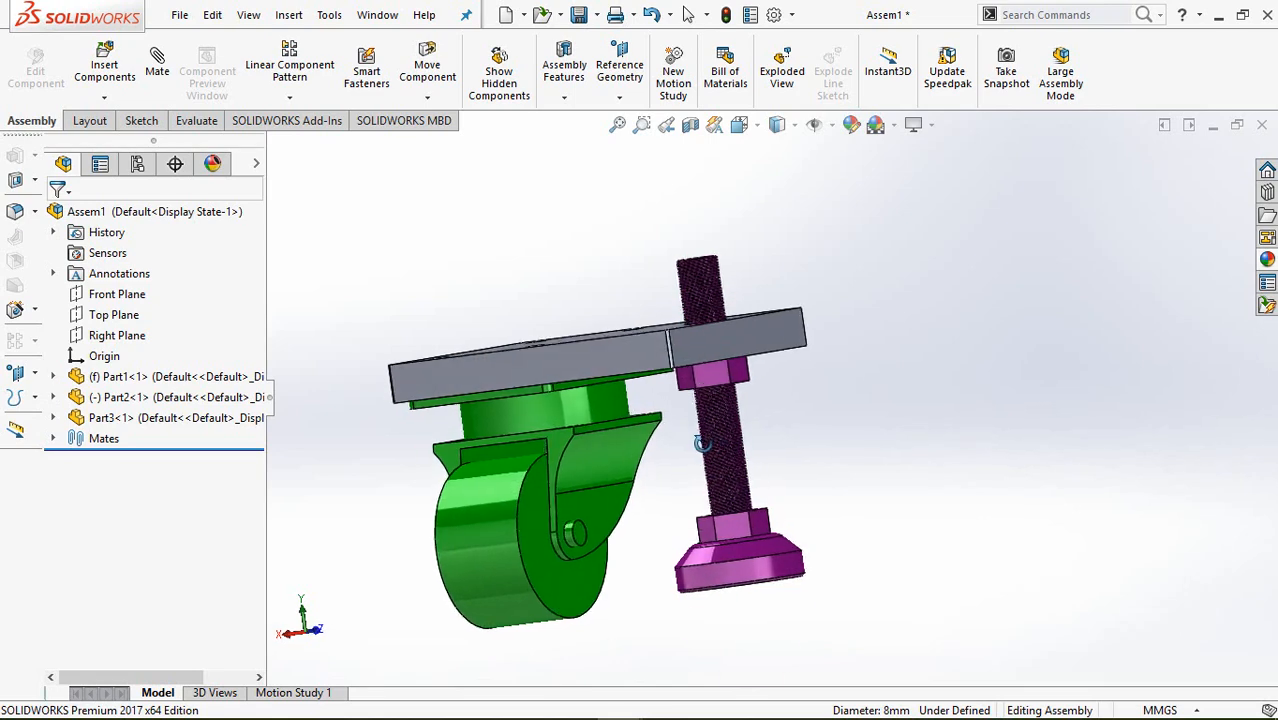
{"action": "scroll", "coordinate": [831, 430], "scroll_direction": "up", "scroll_amount": 1}
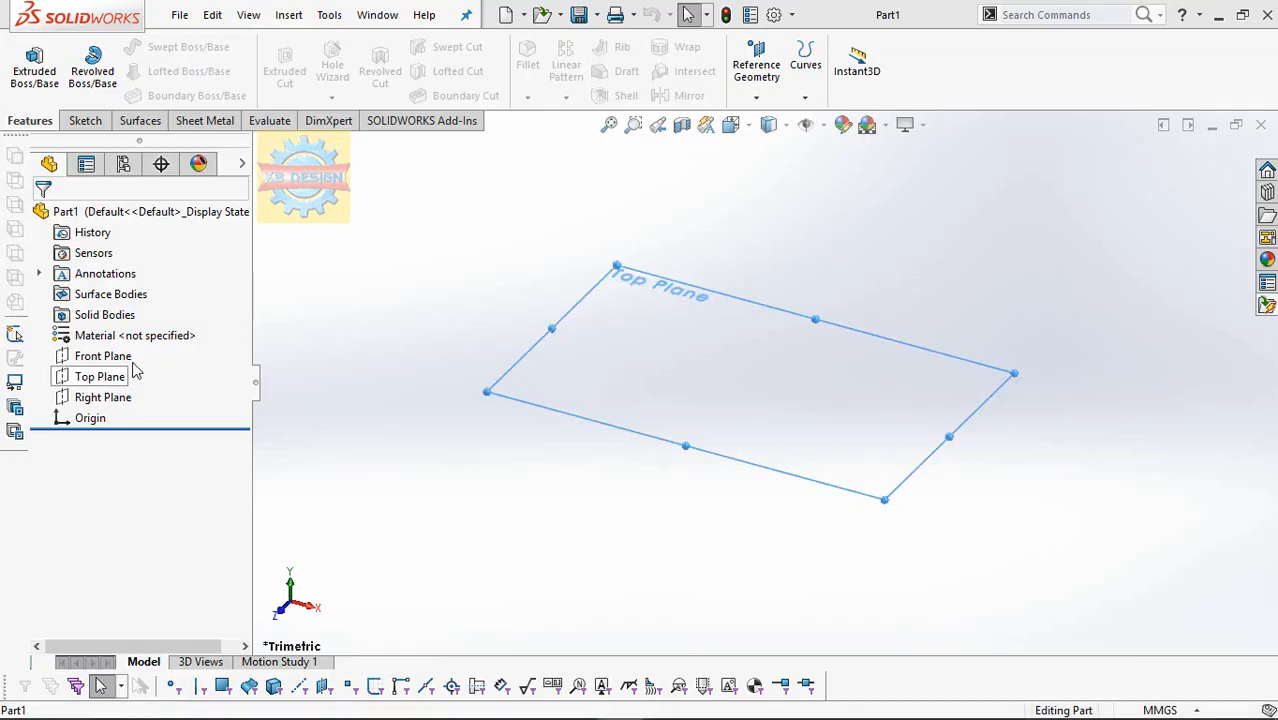
Start a sketch on the Top Plane and draw a center rectangle centred on the origin.
{"action": "left_click", "coordinate": [122, 372]}
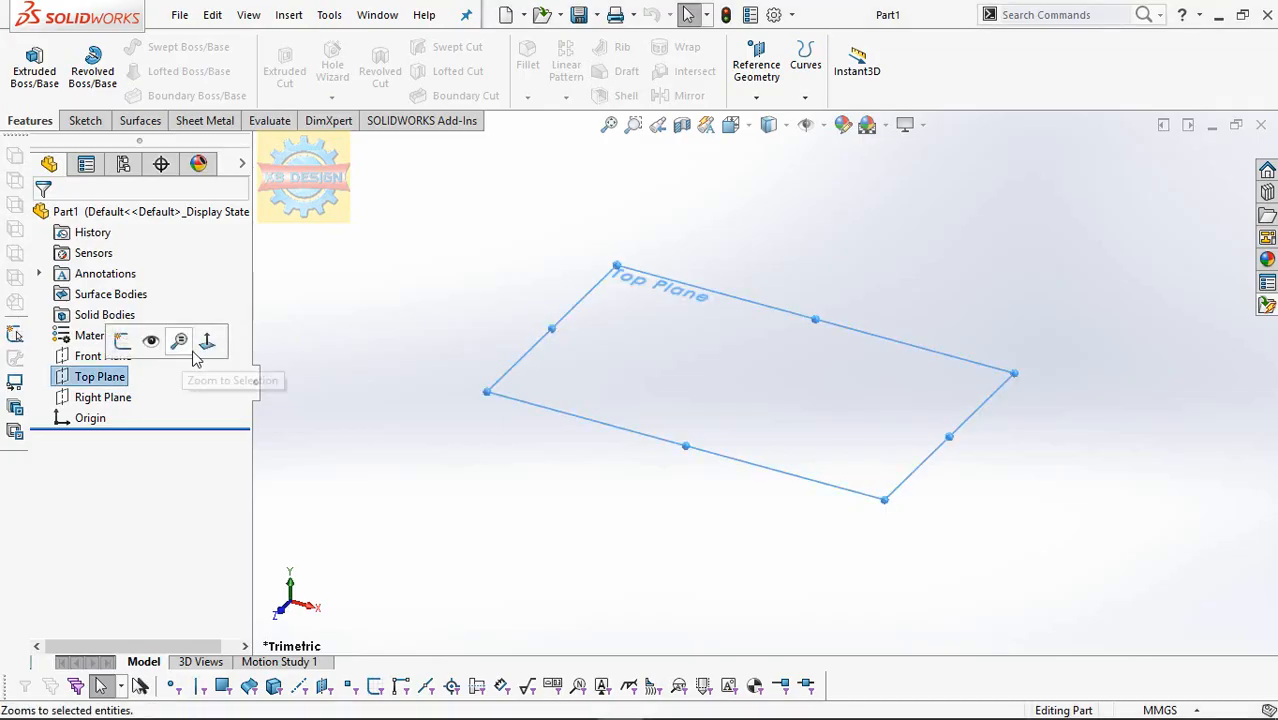
{"action": "left_click", "coordinate": [124, 343]}
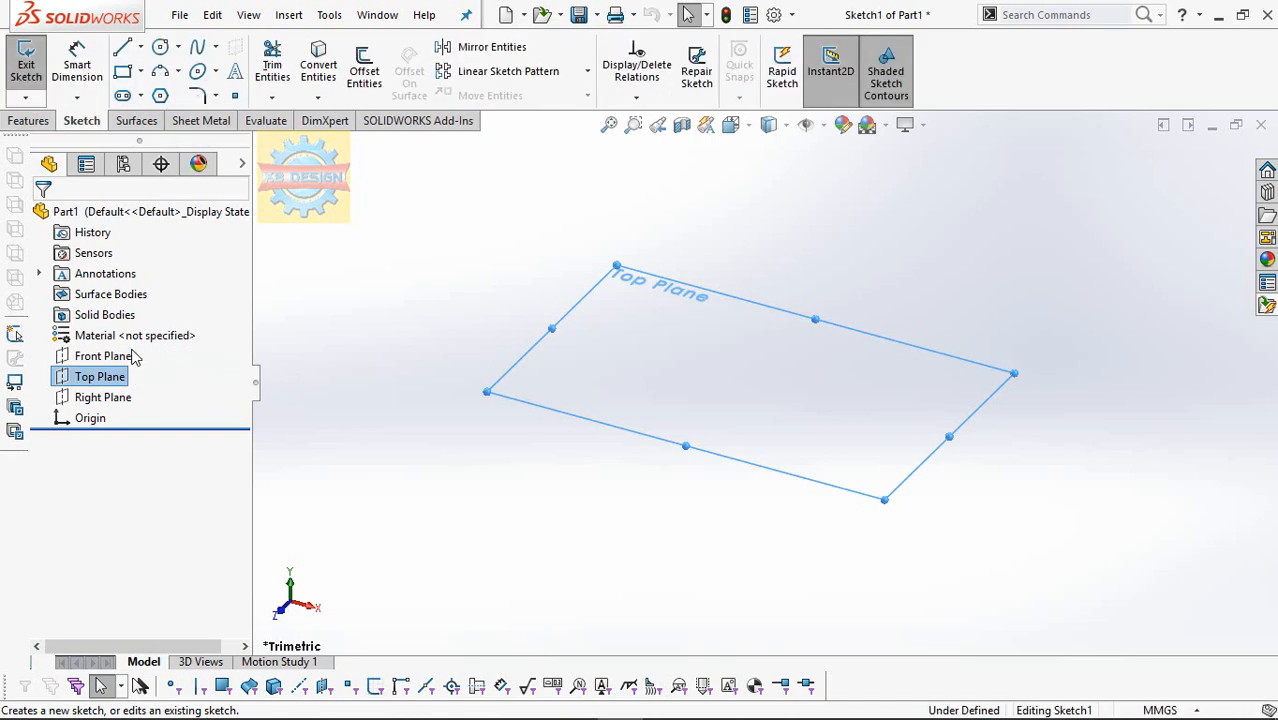
{"action": "left_click", "coordinate": [140, 71]}
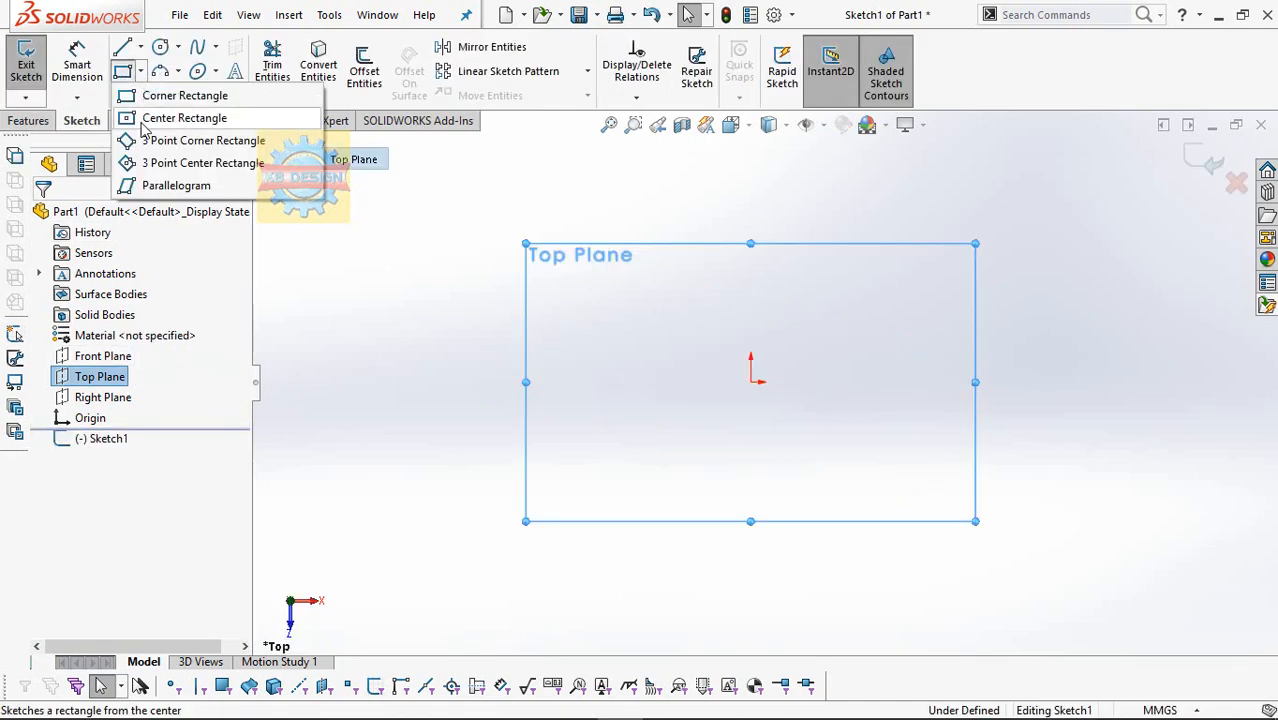
{"action": "left_click", "coordinate": [751, 381]}
{"action": "left_click", "coordinate": [589, 277]}
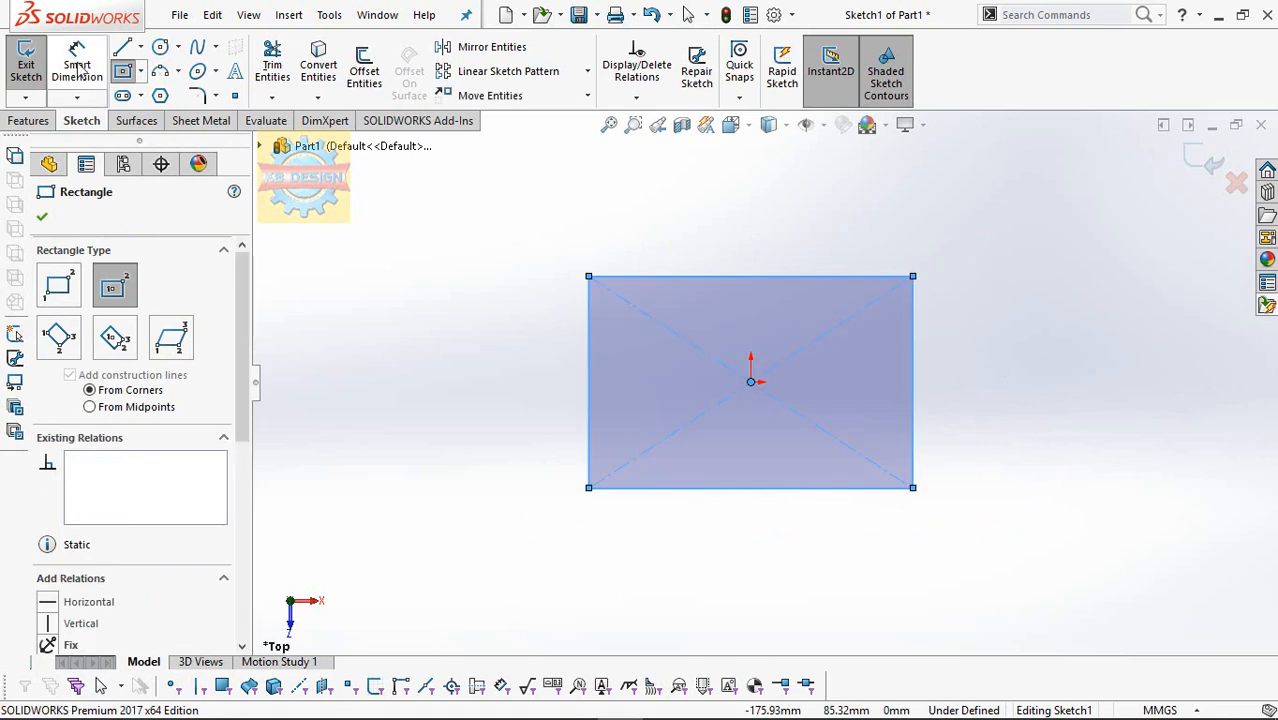
Dimension the rectangle to 130 mm wide and 100 mm high.
{"action": "key", "text": "Escape"}
{"action": "left_click", "coordinate": [660, 276]}
{"action": "left_click", "coordinate": [665, 249]}
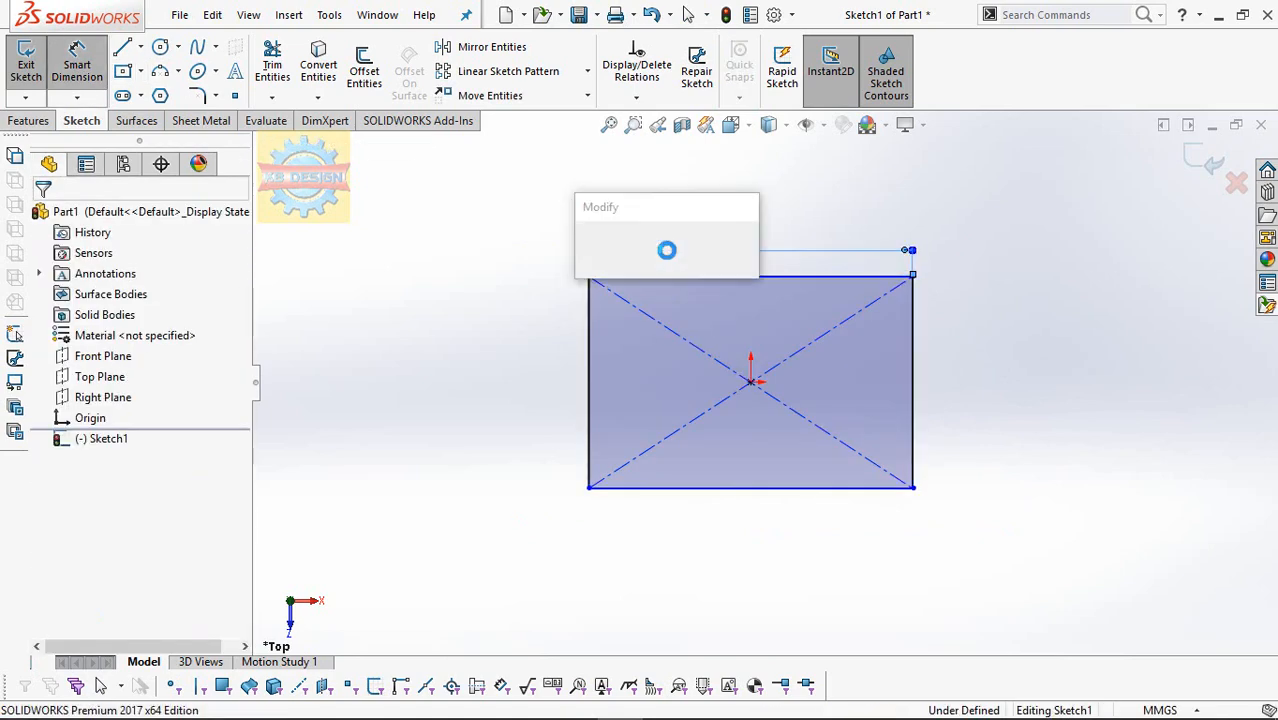
{"action": "type", "text": "130"}
{"action": "key", "text": "Return"}
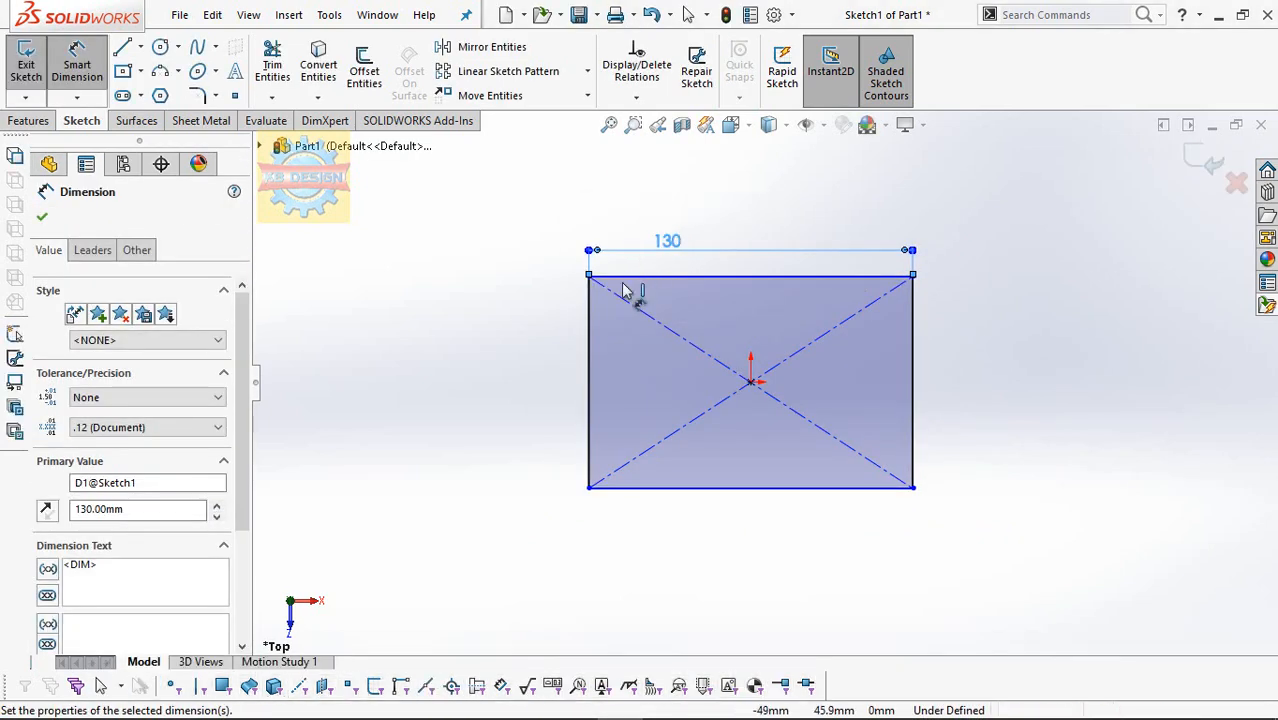
{"action": "left_click", "coordinate": [566, 320]}
{"action": "left_click", "coordinate": [566, 320]}
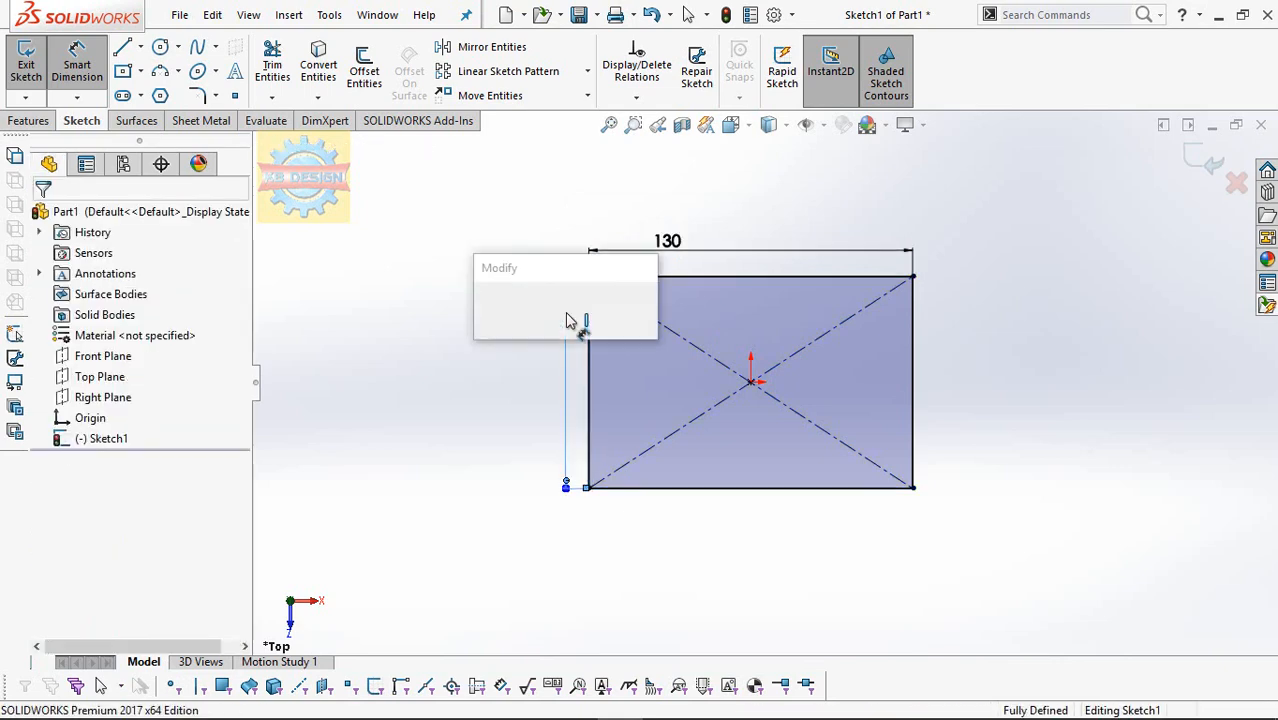
{"action": "type", "text": "100"}
{"action": "key", "text": "Return"}
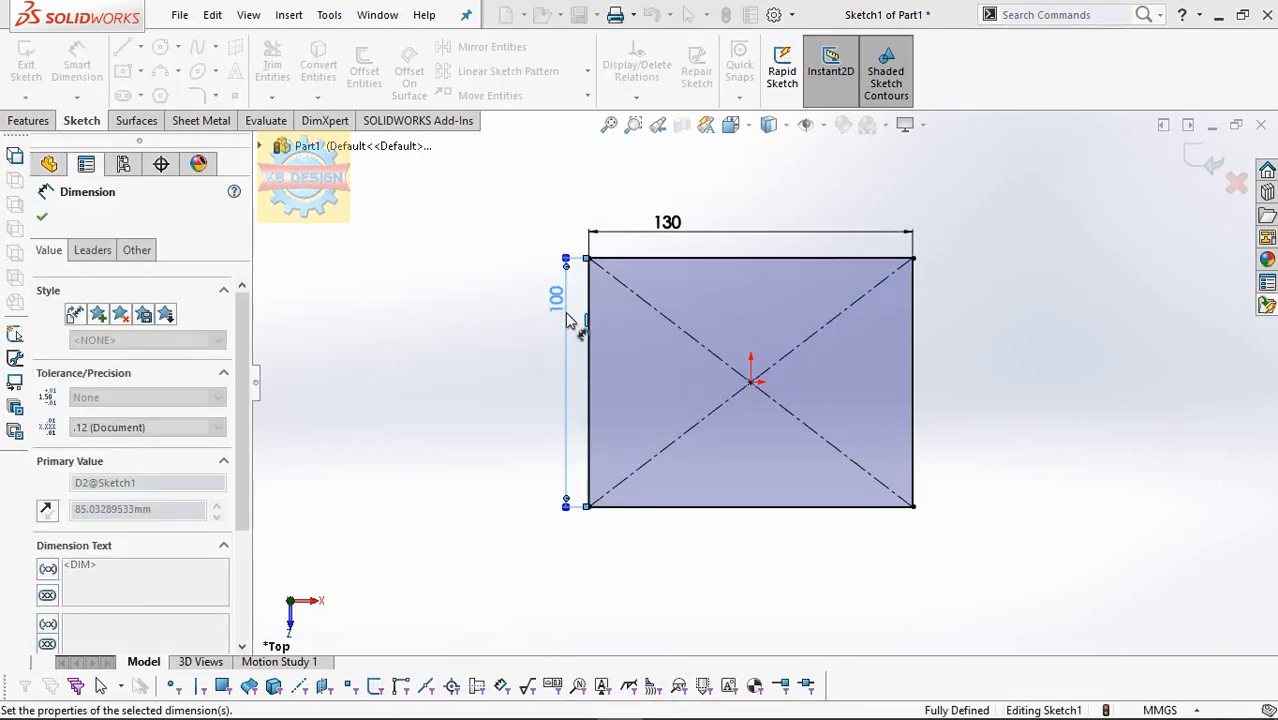
Extrude the rectangle 15 mm as a blind boss to form the base plate.
{"action": "left_click", "coordinate": [30, 121]}
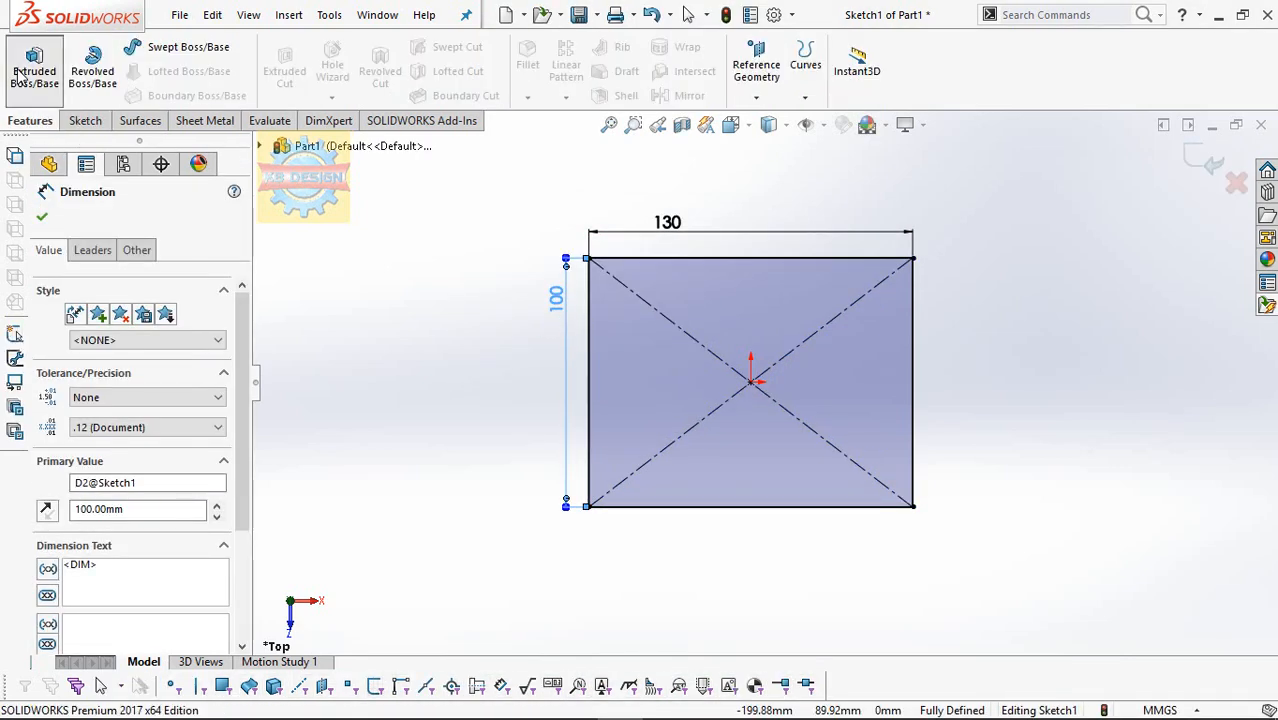
{"action": "left_click", "coordinate": [33, 70]}
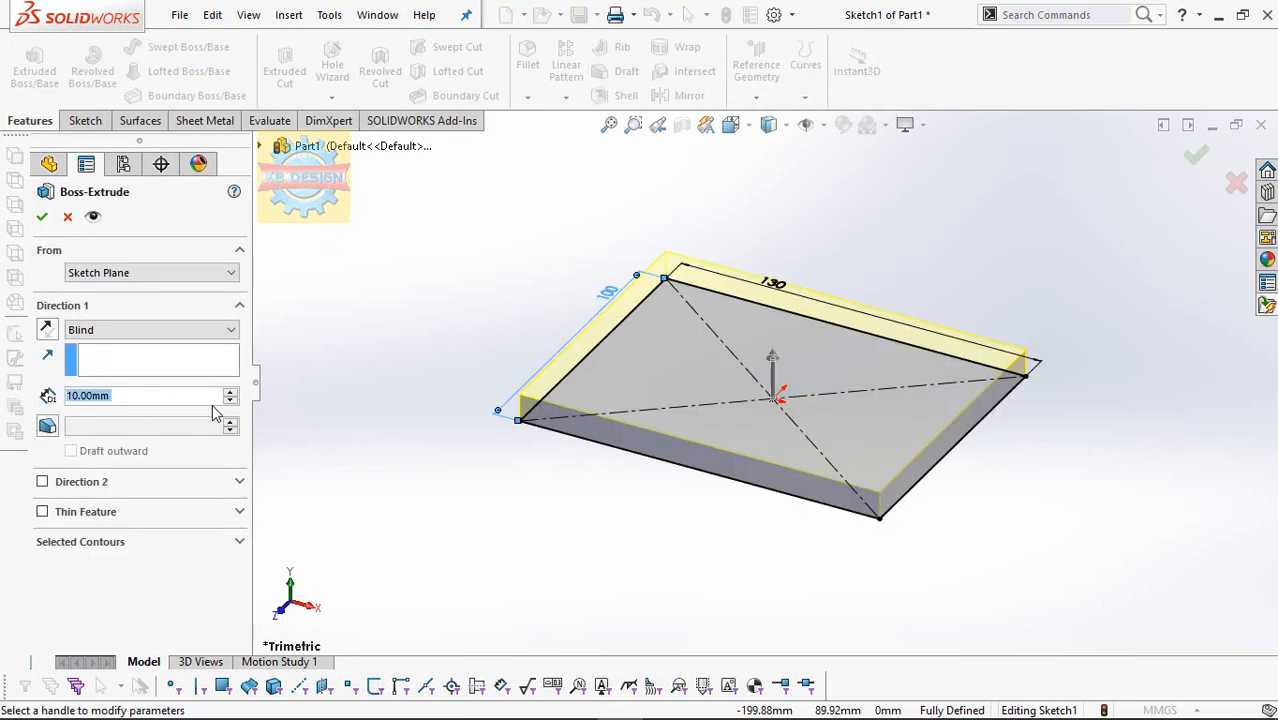
{"action": "type", "text": "15"}
{"action": "key", "text": "Return"}
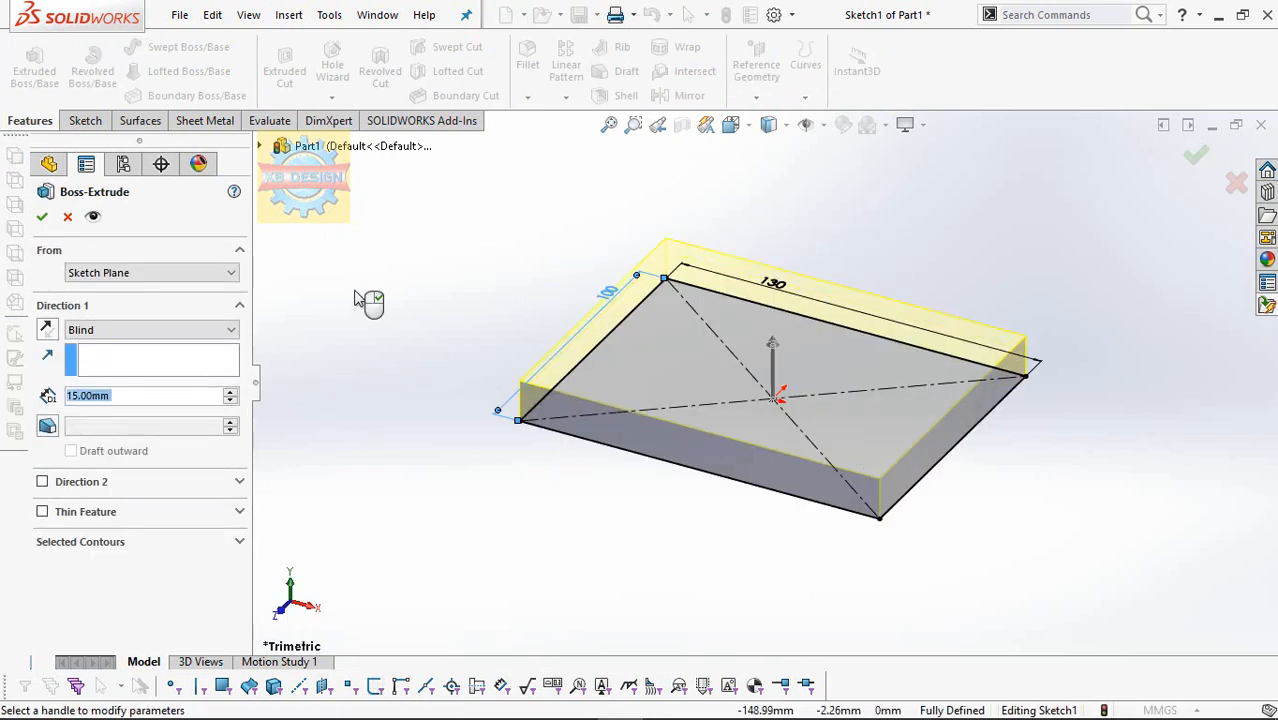
{"action": "left_click", "coordinate": [41, 216]}
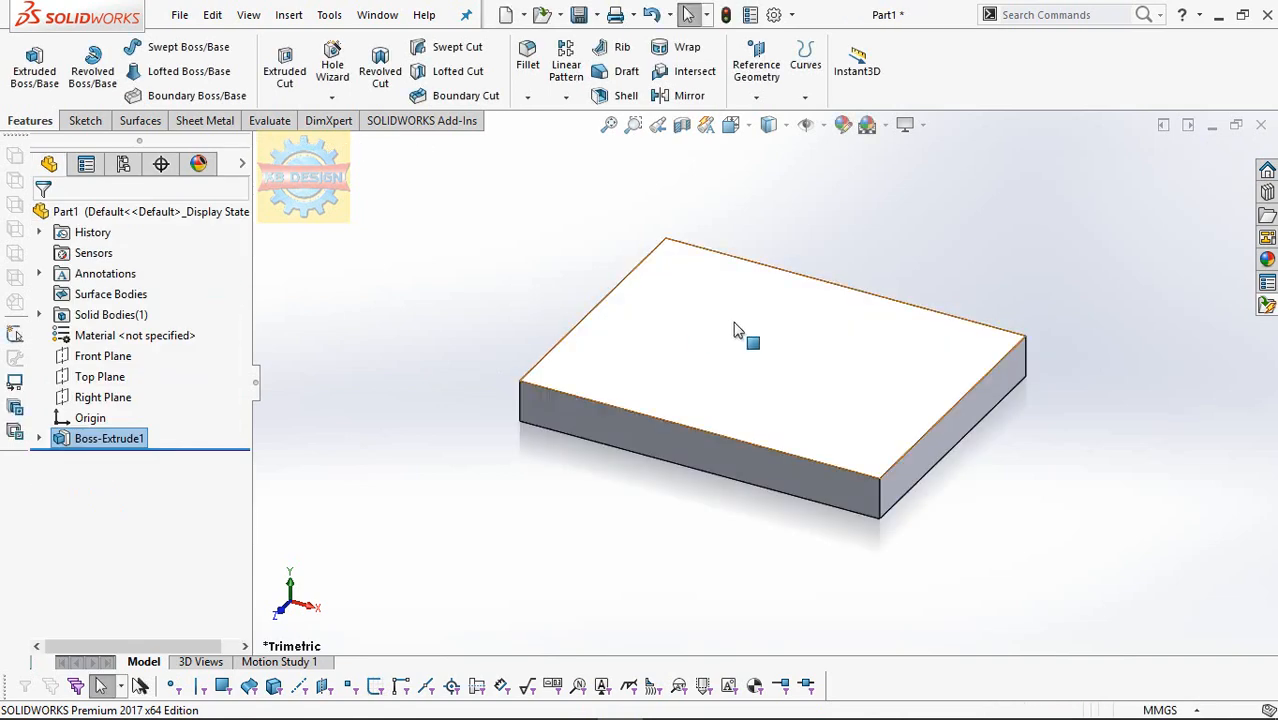
Start a sketch on the plate's top face and draw a circle about 14 mm in diameter near the left edge.
{"action": "left_click", "coordinate": [759, 328]}
{"action": "left_click", "coordinate": [901, 265]}
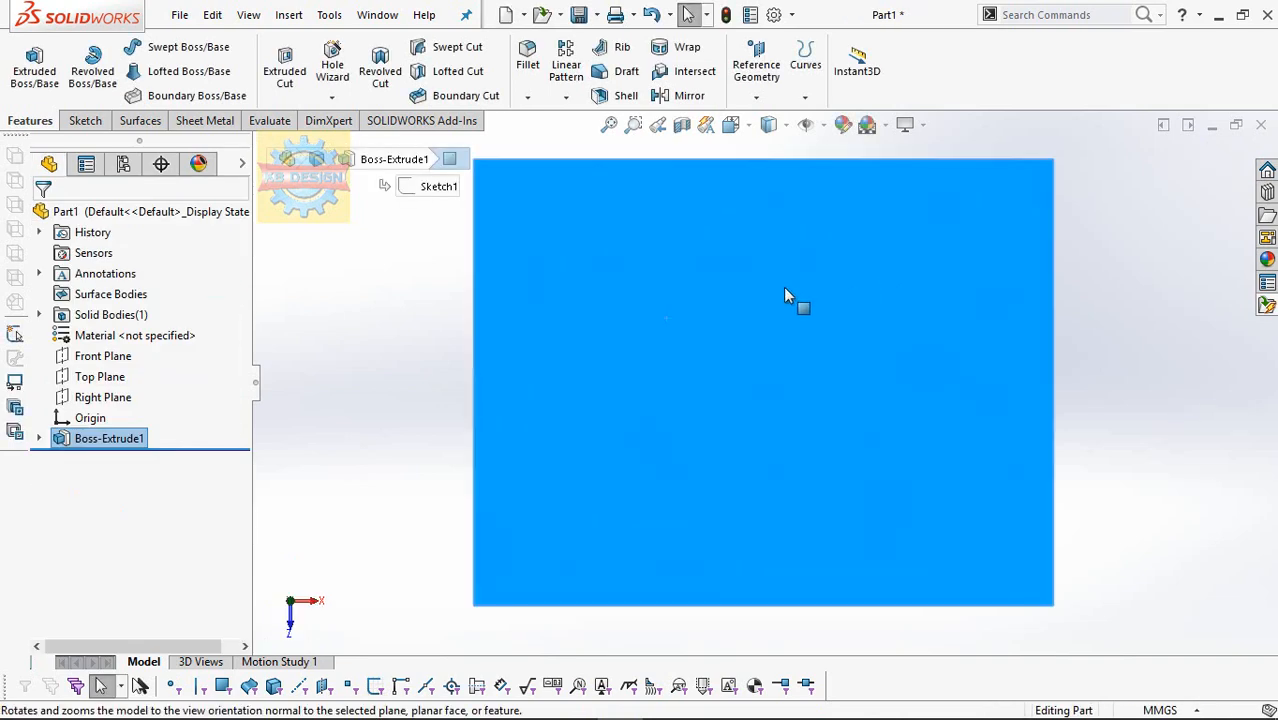
{"action": "left_click", "coordinate": [85, 120]}
{"action": "left_click", "coordinate": [26, 65]}
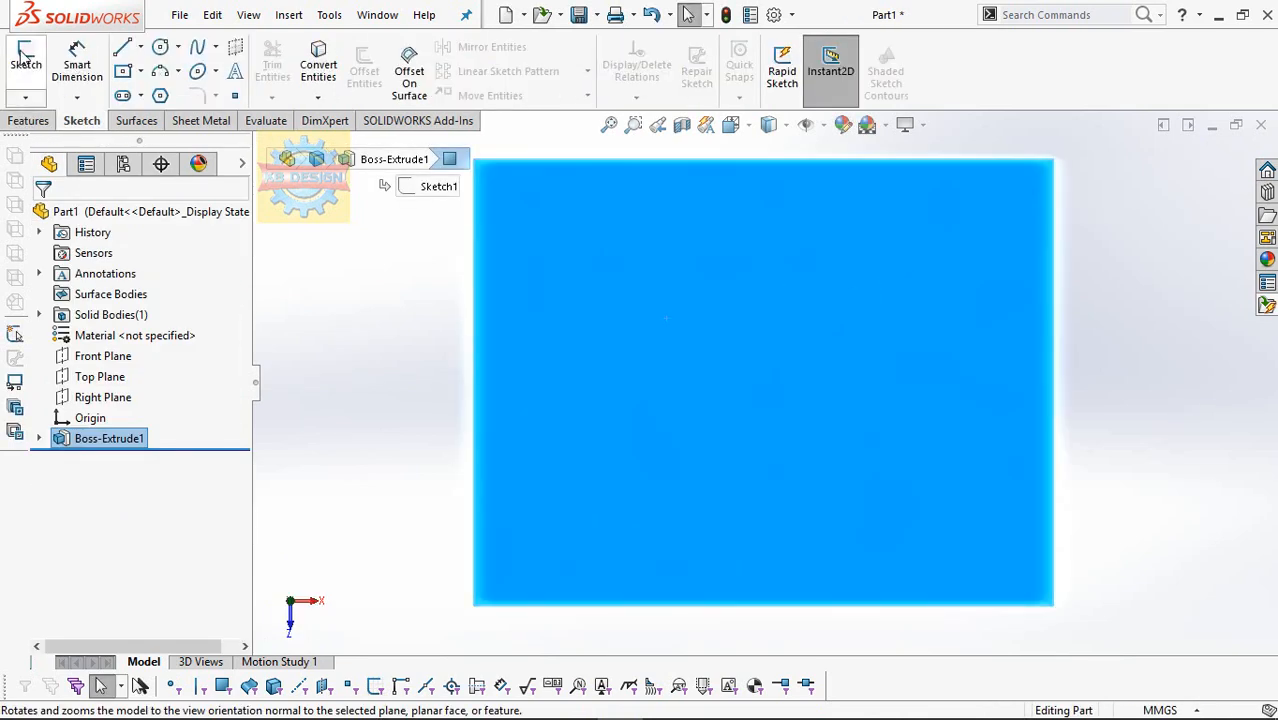
{"action": "left_click", "coordinate": [160, 49]}
{"action": "left_click", "coordinate": [565, 421]}
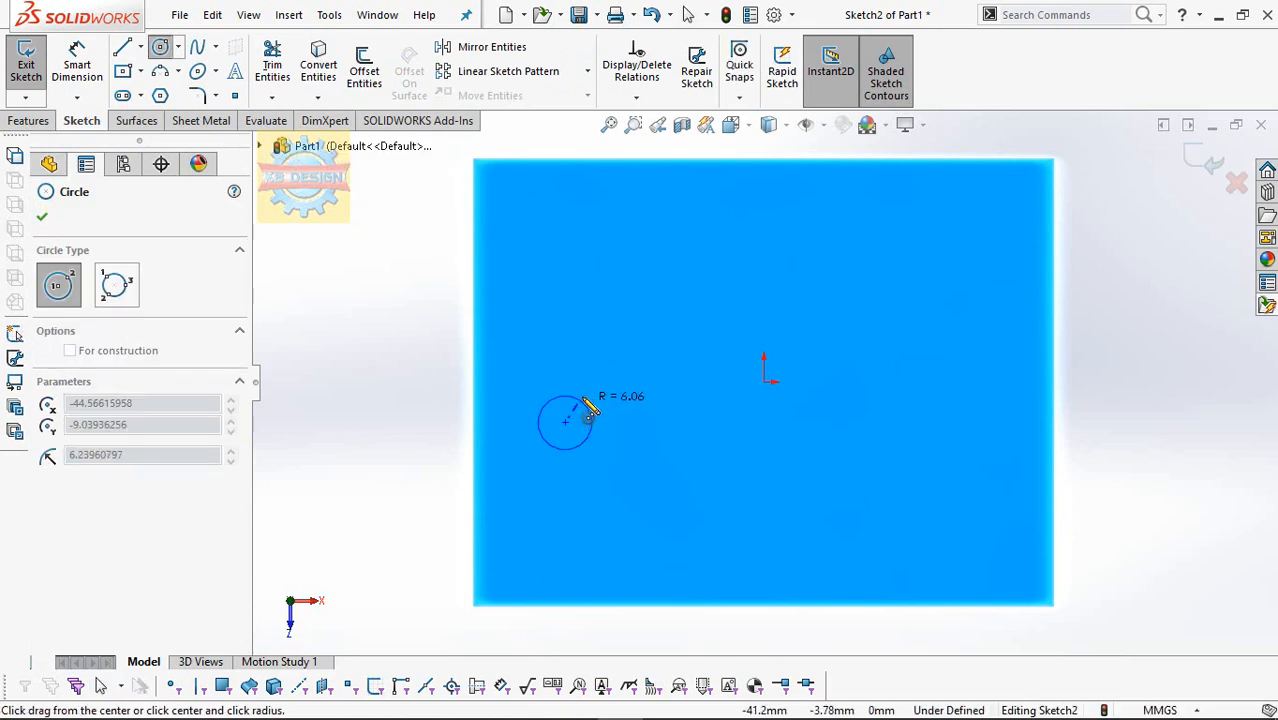
{"action": "left_click", "coordinate": [593, 408]}
{"action": "key", "text": "Escape"}
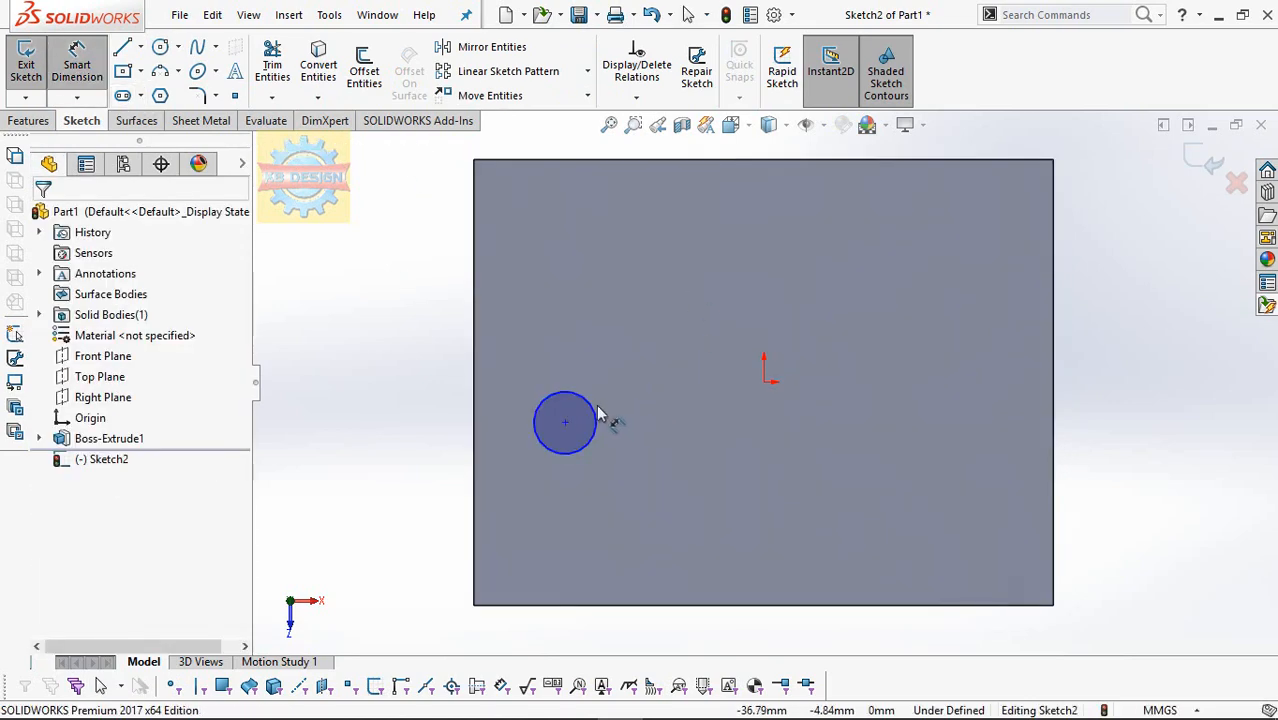
Set the circle's diameter to 16 mm.
{"action": "left_click", "coordinate": [596, 414]}
{"action": "left_click", "coordinate": [644, 391]}
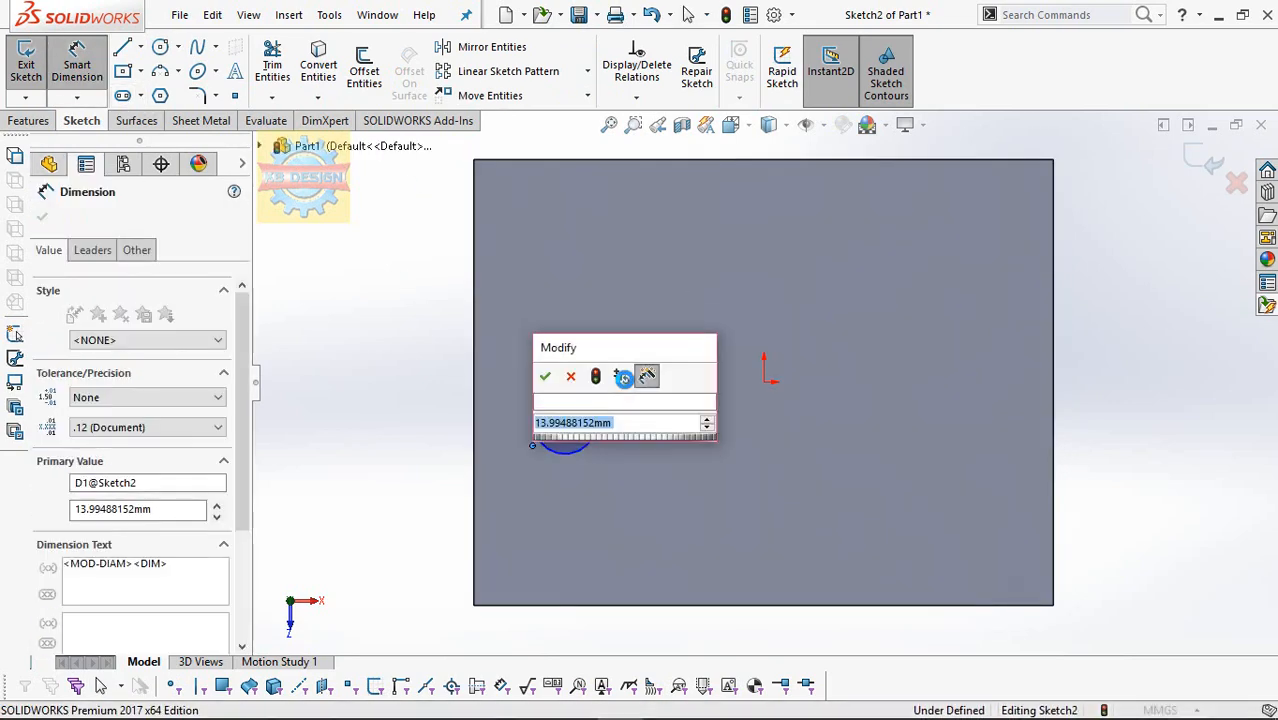
{"action": "type", "text": "16"}
{"action": "key", "text": "Return"}
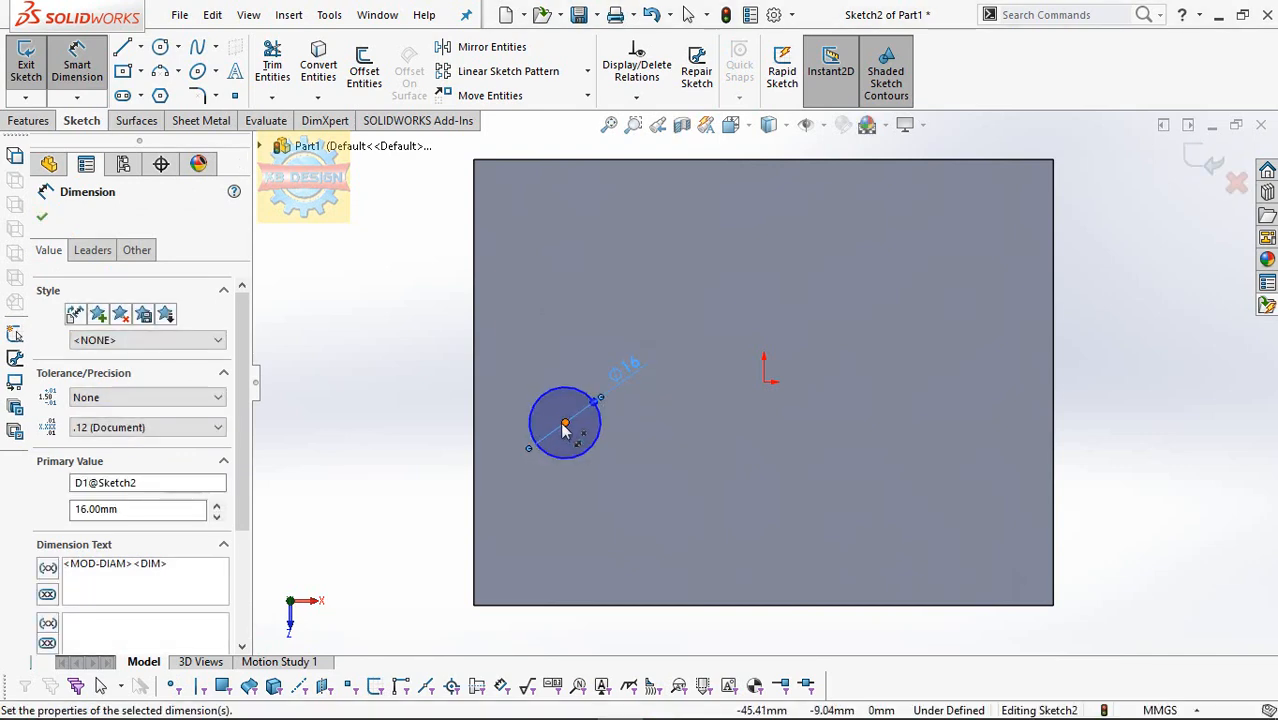
Position the 16 mm circle's centre 60 mm from the plate's upper edge and 20 mm from its left edge.
{"action": "left_click", "coordinate": [565, 422]}
{"action": "left_click", "coordinate": [597, 162]}
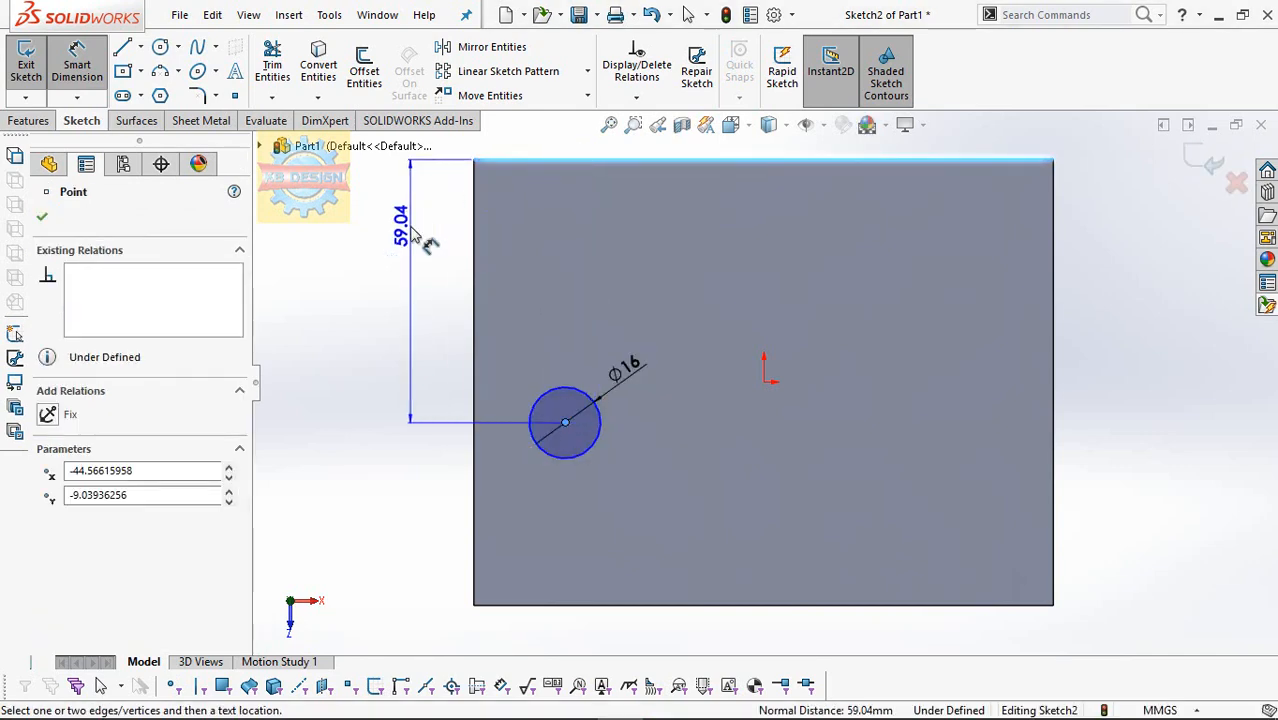
{"action": "left_click", "coordinate": [410, 226]}
{"action": "type", "text": "60"}
{"action": "key", "text": "Return"}
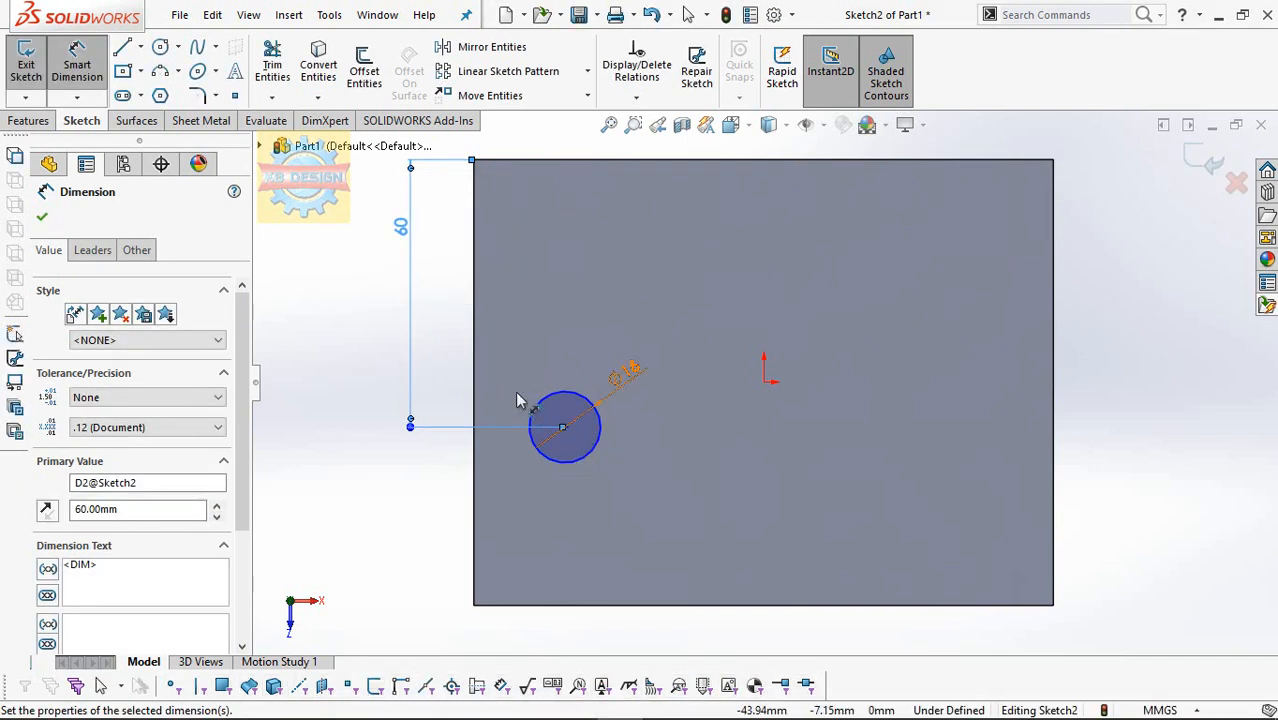
{"action": "left_click", "coordinate": [567, 429]}
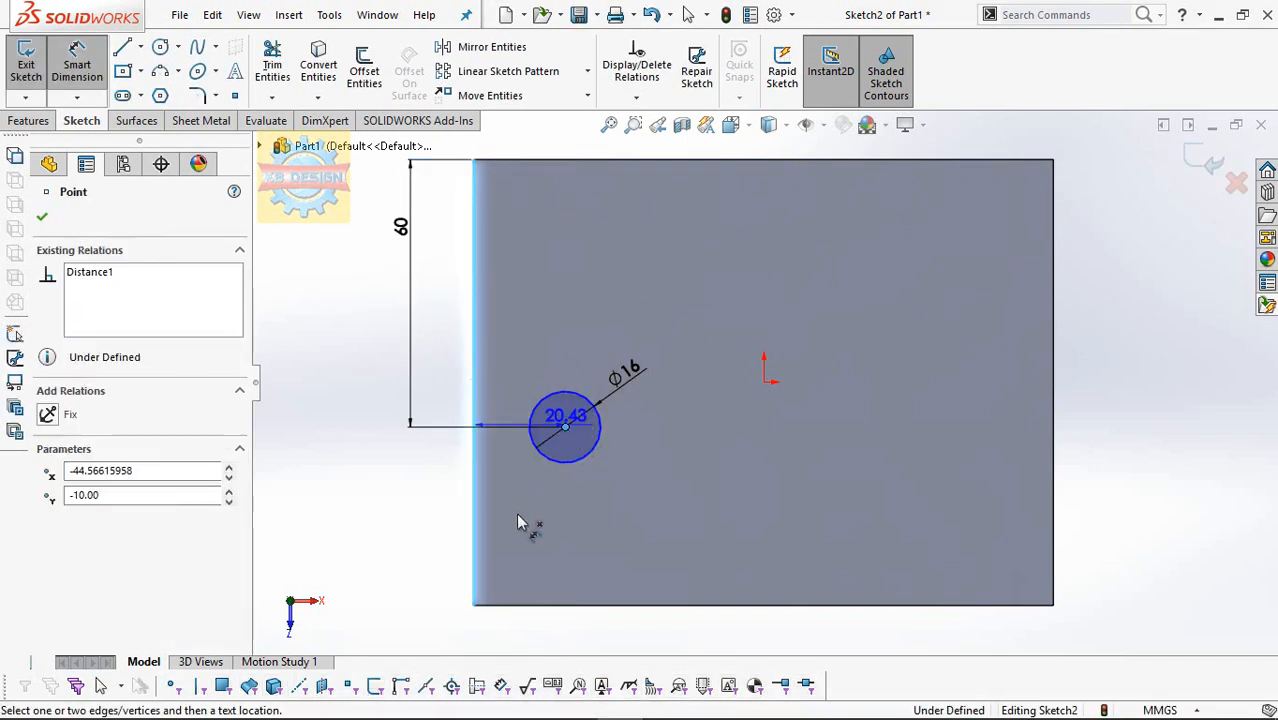
{"action": "left_click", "coordinate": [517, 513]}
{"action": "type", "text": "20"}
{"action": "key", "text": "Return"}
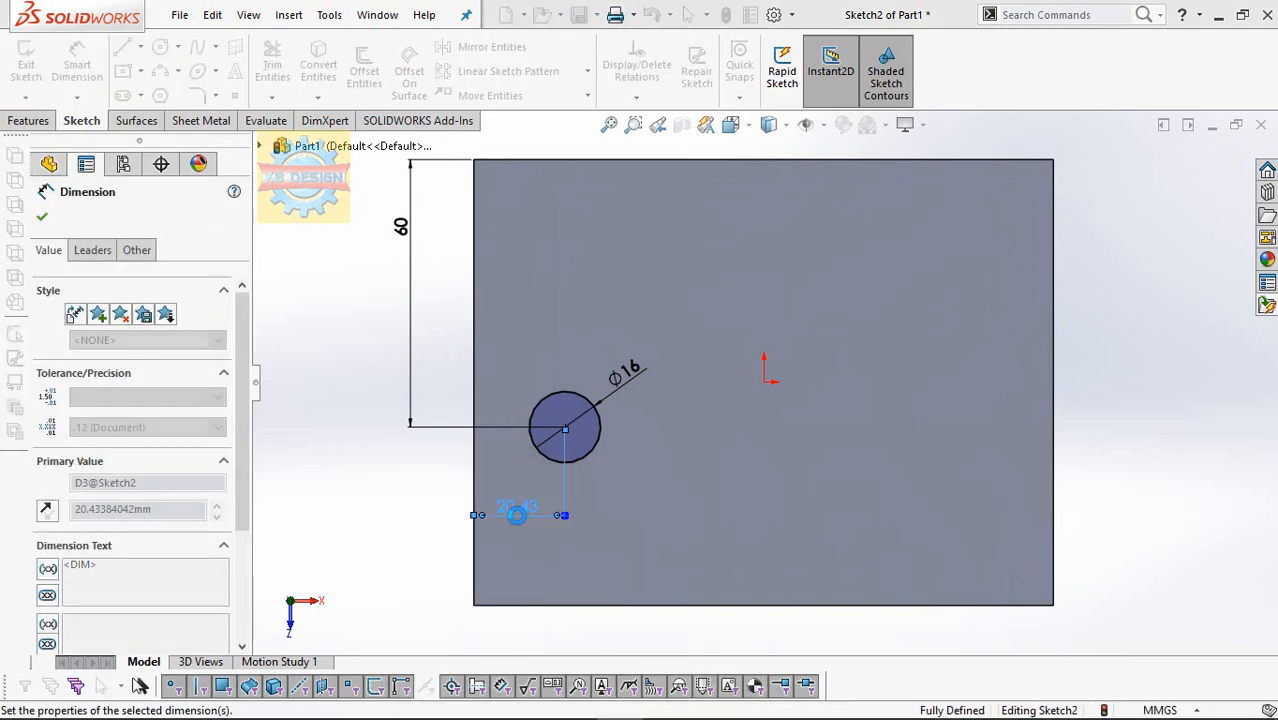
Draw a horizontal centerline from the origin to the plate's right edge.
{"action": "left_click", "coordinate": [141, 47]}
{"action": "left_click", "coordinate": [160, 90]}
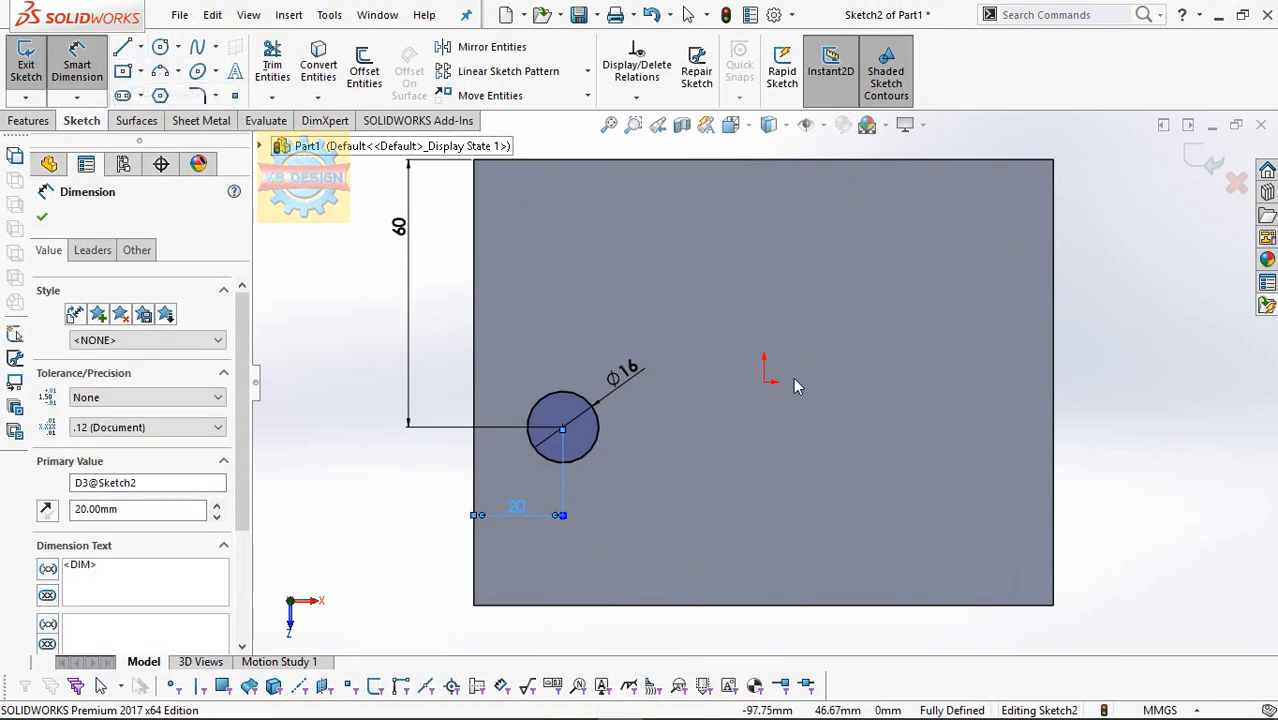
{"action": "left_click", "coordinate": [764, 382]}
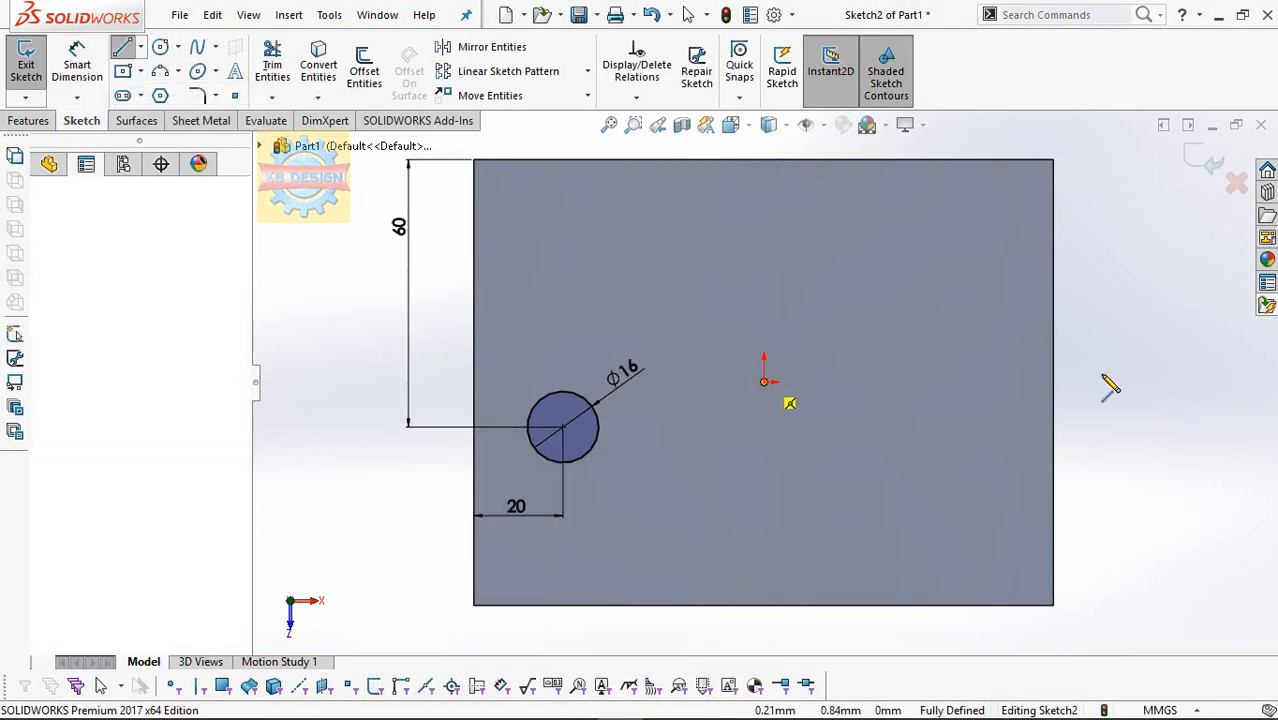
{"action": "left_click", "coordinate": [1053, 382]}
Sketch two horizontally aligned circles above the centerline, about 9 mm and 11 mm in diameter.
{"action": "left_click", "coordinate": [160, 47]}
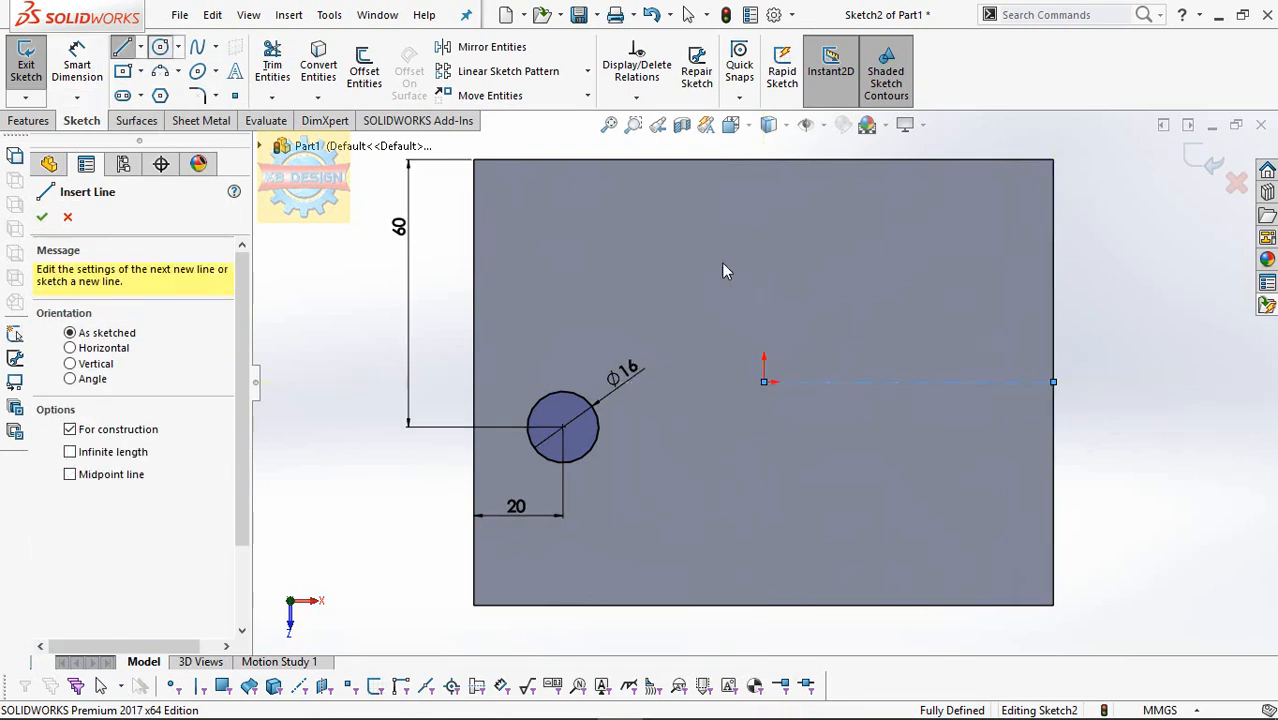
{"action": "left_click", "coordinate": [829, 292]}
{"action": "left_click", "coordinate": [849, 292]}
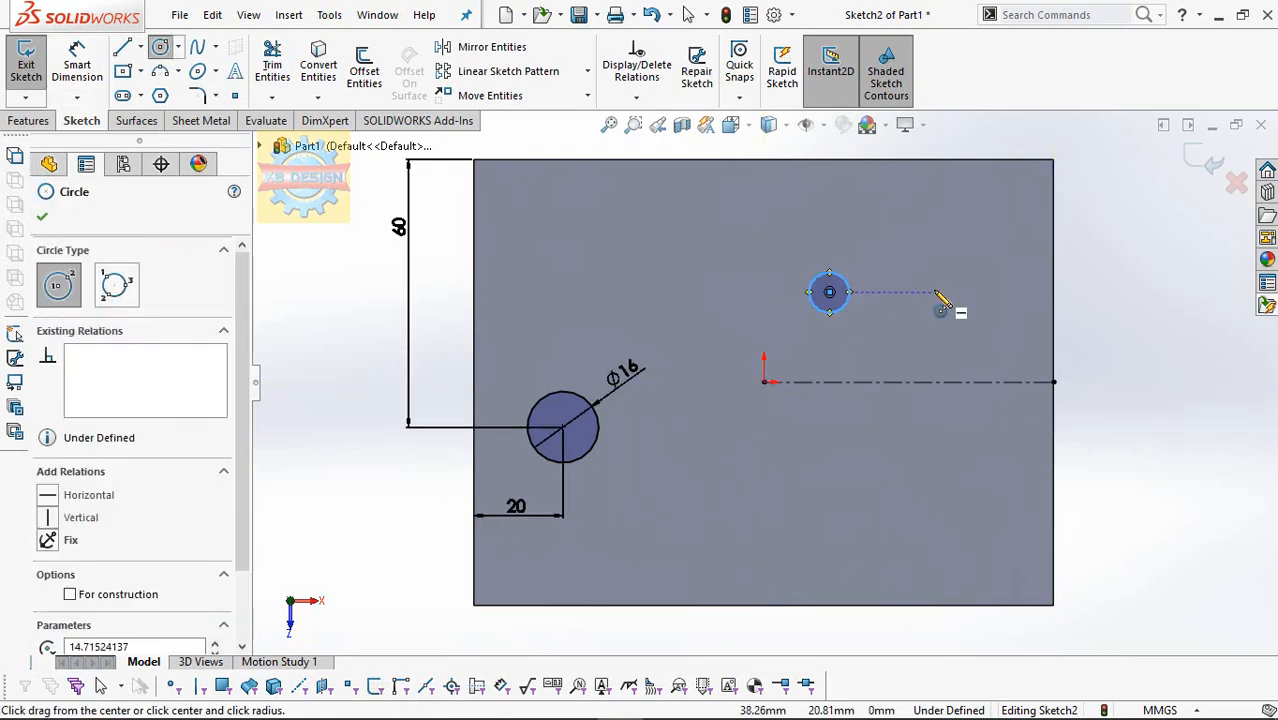
{"action": "left_click", "coordinate": [933, 292]}
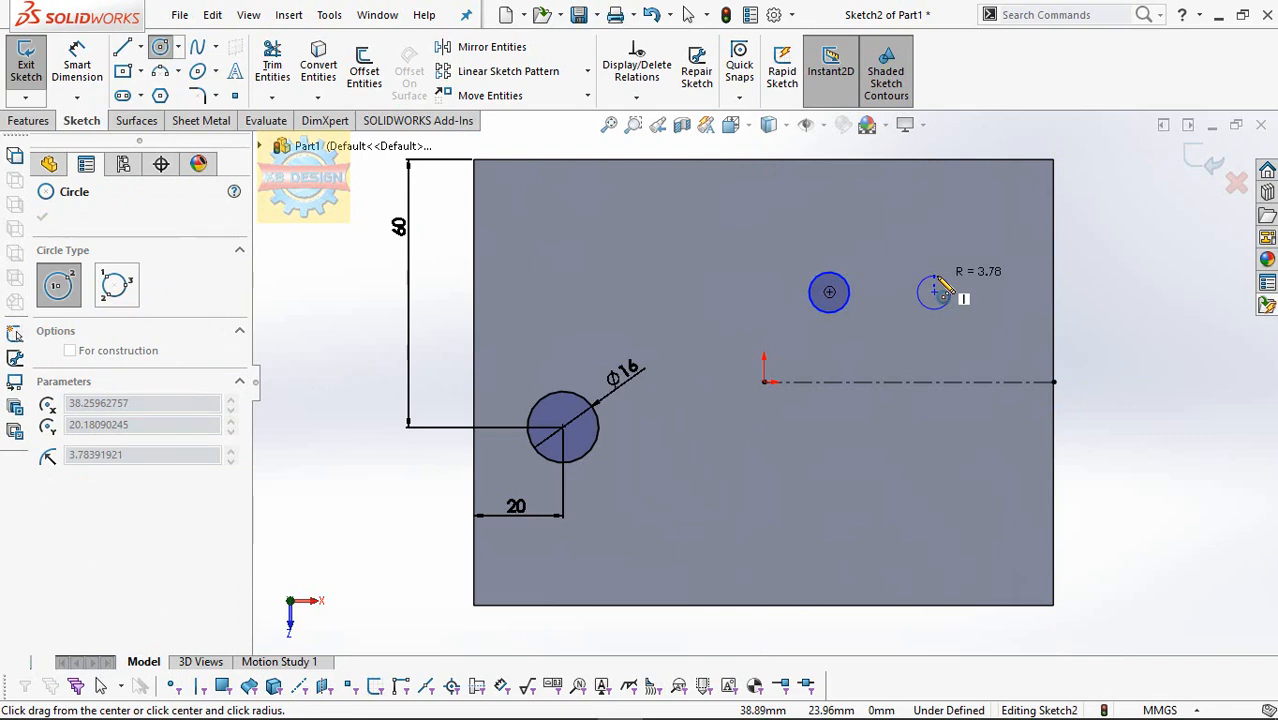
{"action": "left_click", "coordinate": [935, 268]}
Dimension both circles above the centerline to 8 mm in diameter.
{"action": "left_click", "coordinate": [77, 64]}
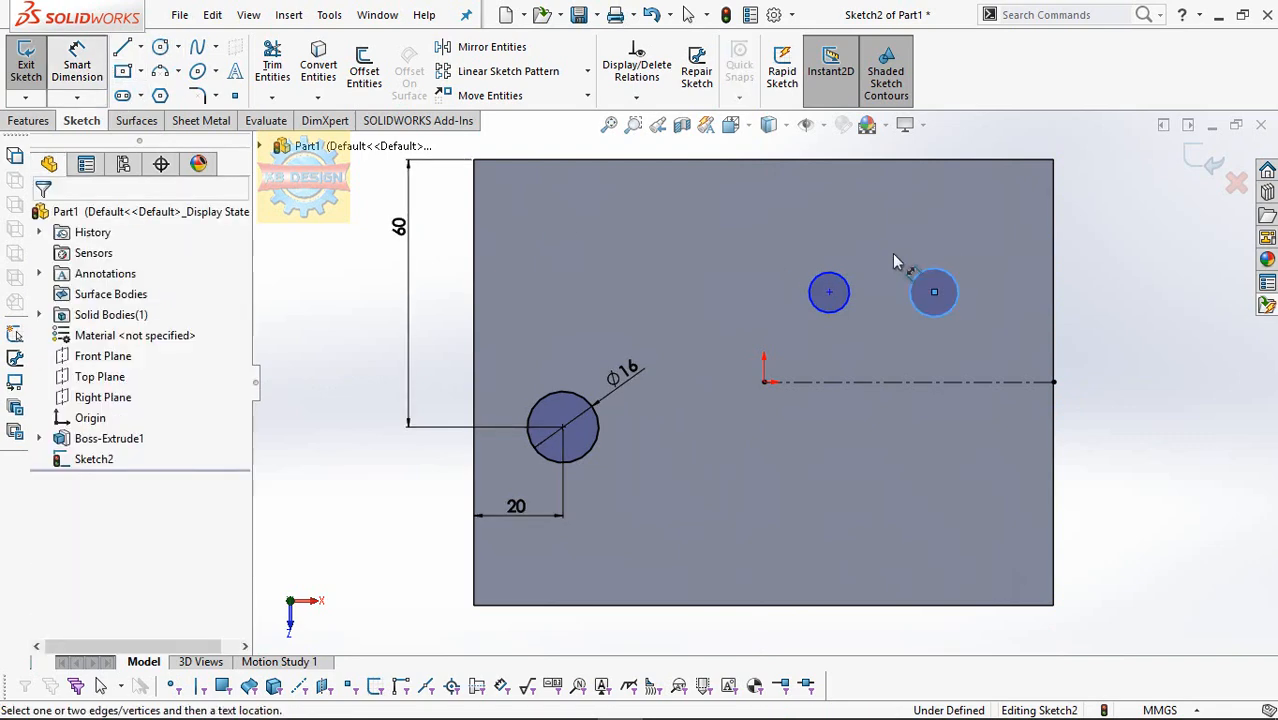
{"action": "left_click", "coordinate": [840, 276]}
{"action": "left_click", "coordinate": [790, 245]}
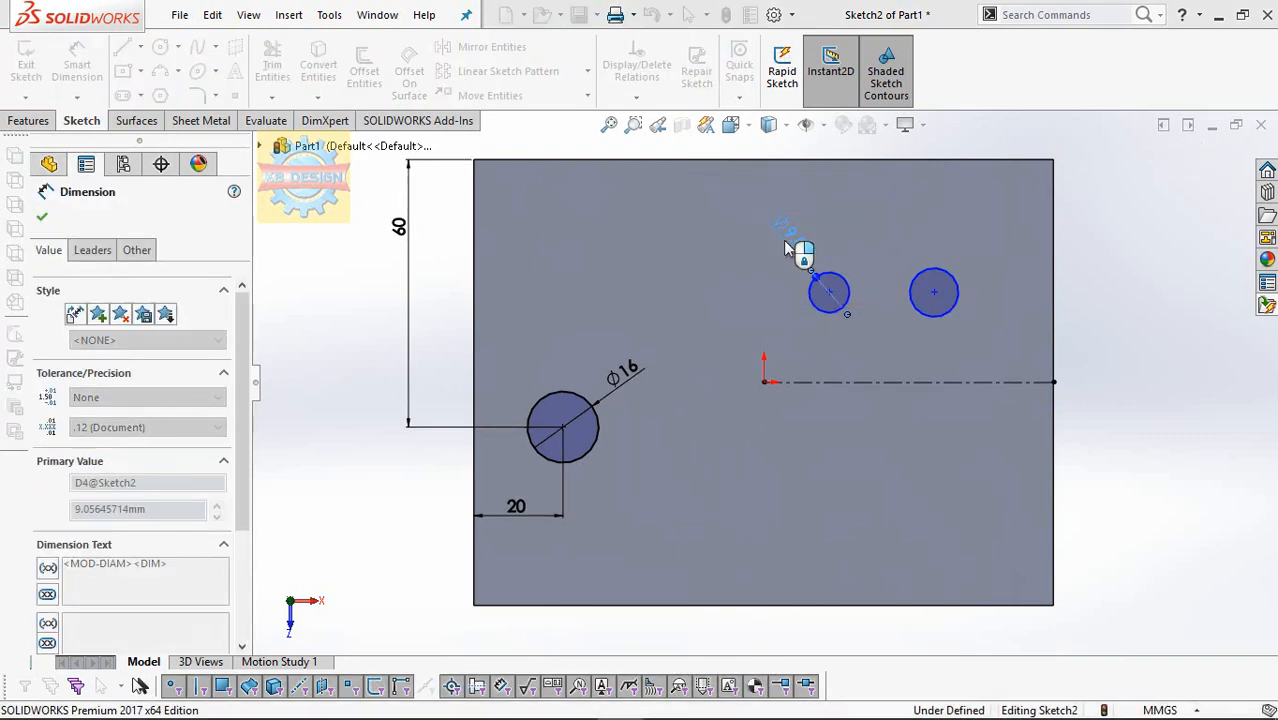
{"action": "left_click", "coordinate": [958, 286]}
{"action": "left_click", "coordinate": [1018, 285]}
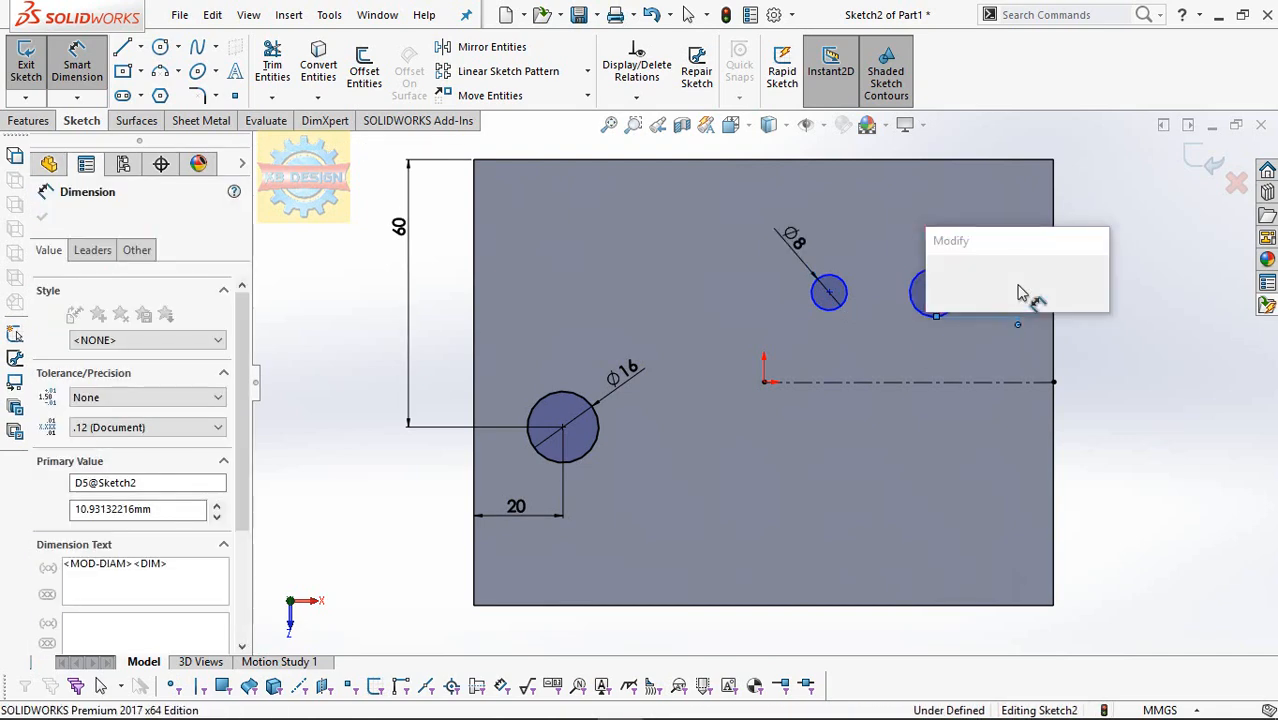
{"action": "type", "text": "8"}
{"action": "key", "text": "Return"}
Set the centre-to-centre distance between the two 8 mm circles to 45 mm.
{"action": "left_click", "coordinate": [830, 295]}
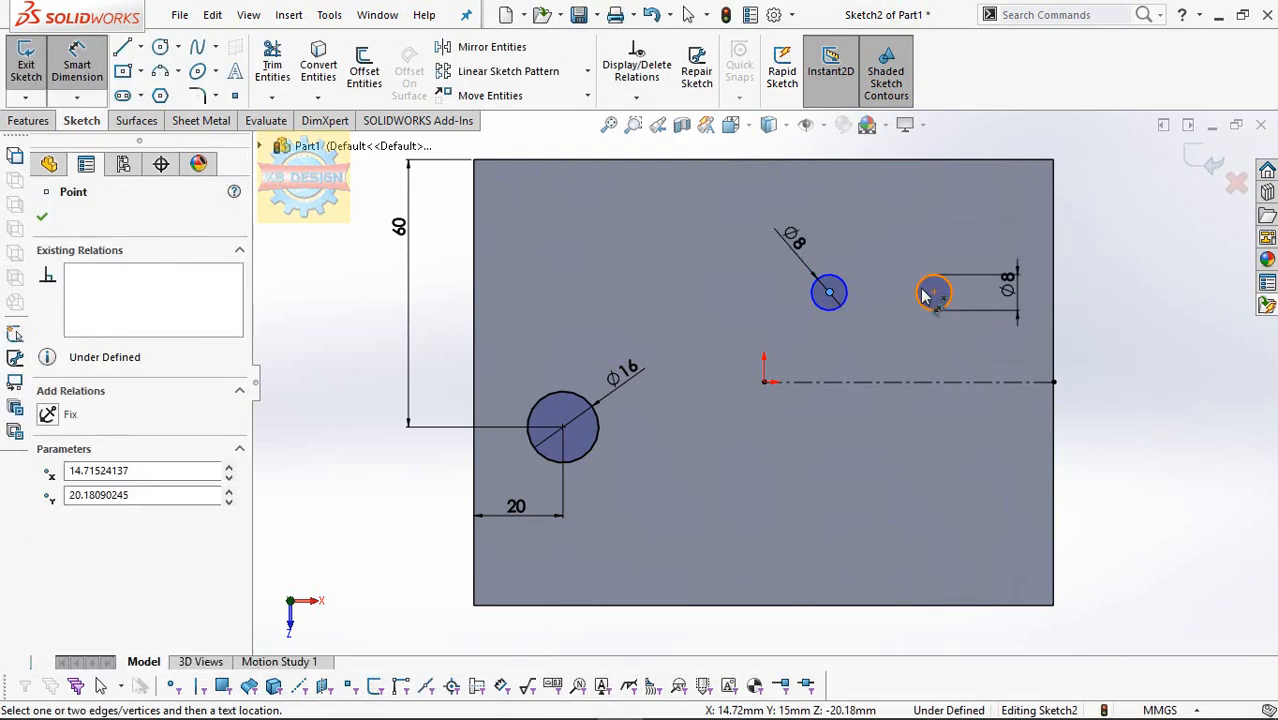
{"action": "left_click", "coordinate": [933, 292]}
{"action": "left_click", "coordinate": [876, 238]}
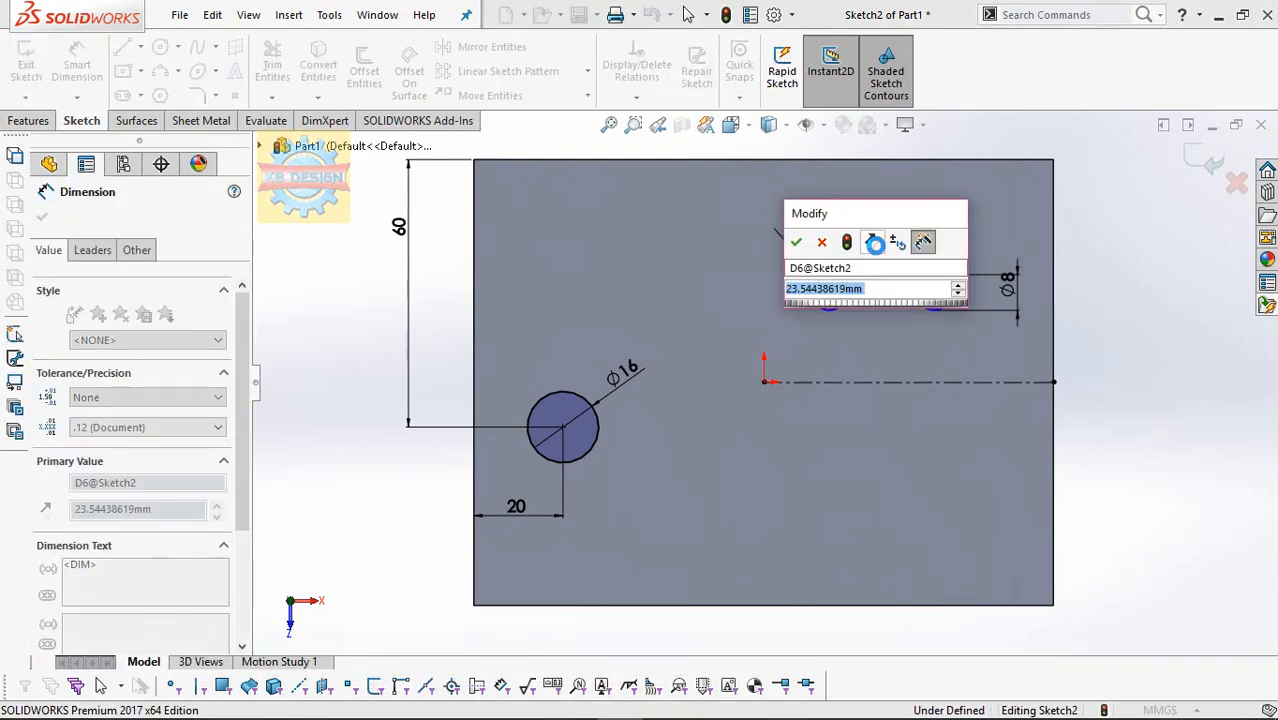
{"action": "key", "text": "Return"}
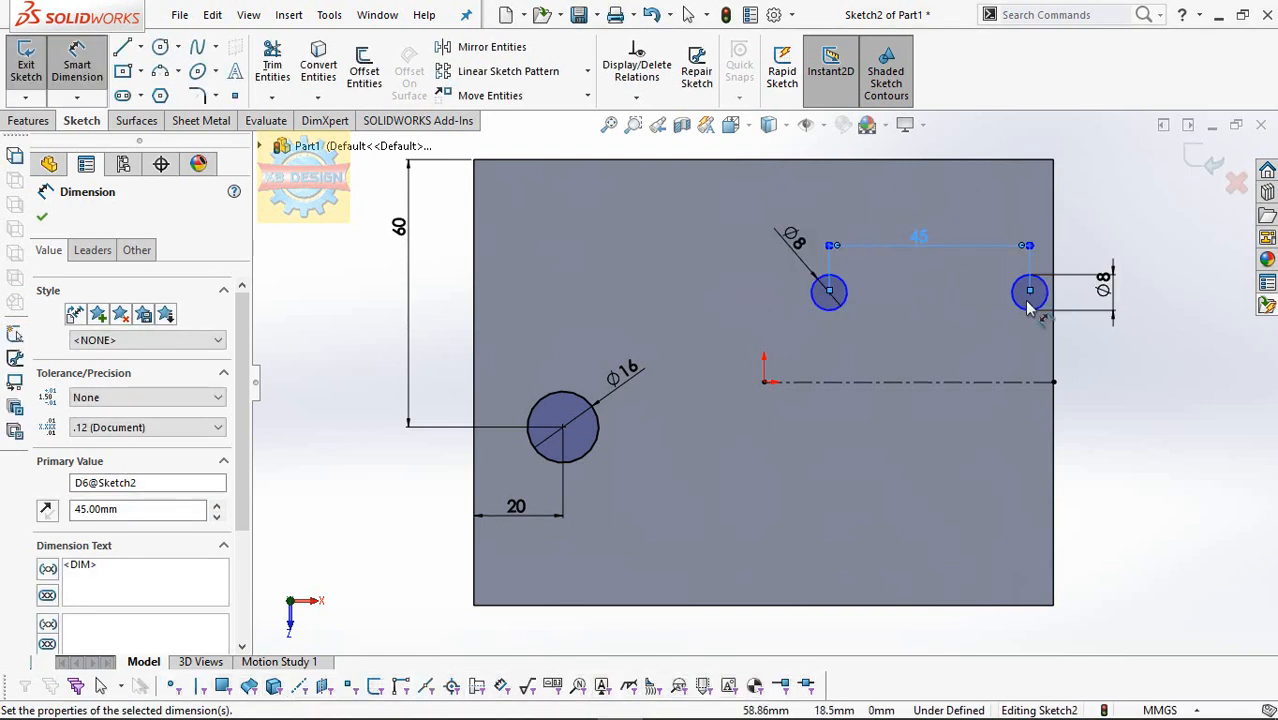
Dimension the outer 8 mm circle's centre 15 mm from the plate's right edge.
{"action": "left_click", "coordinate": [1030, 292]}
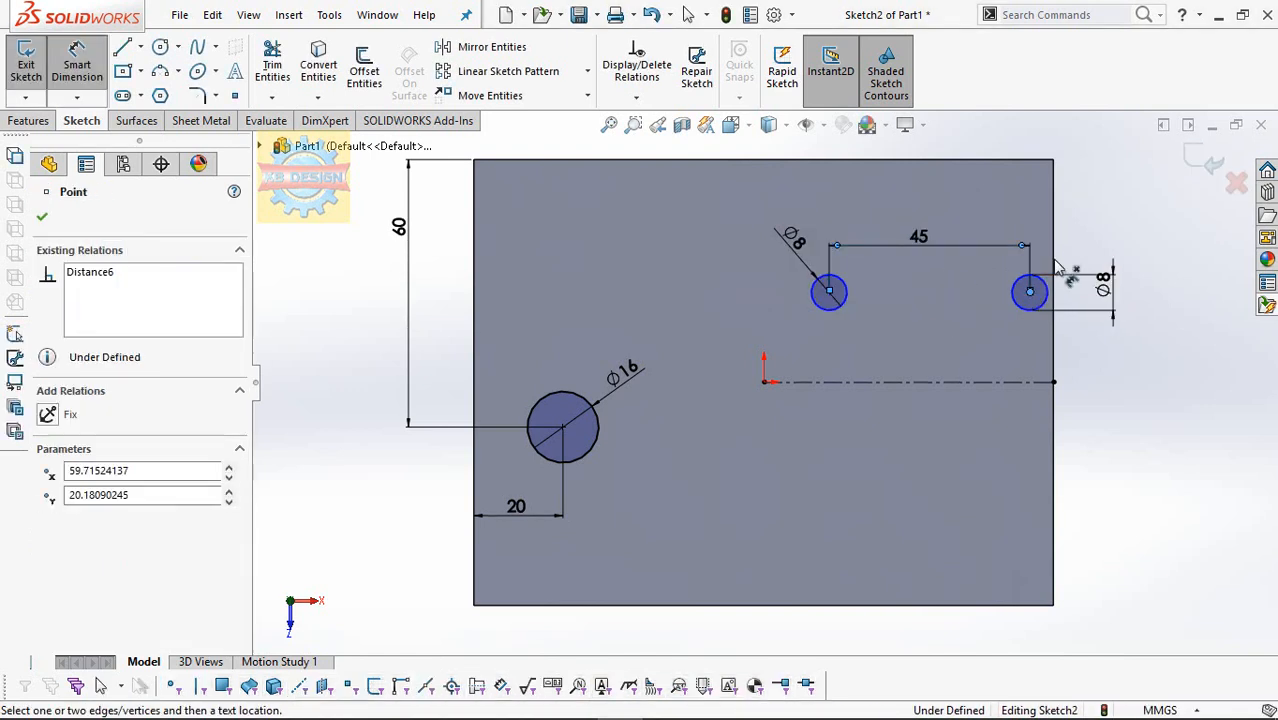
{"action": "left_click", "coordinate": [1054, 262]}
{"action": "scroll", "coordinate": [1053, 212], "scroll_direction": "up", "scroll_amount": 2}
{"action": "left_click", "coordinate": [968, 186]}
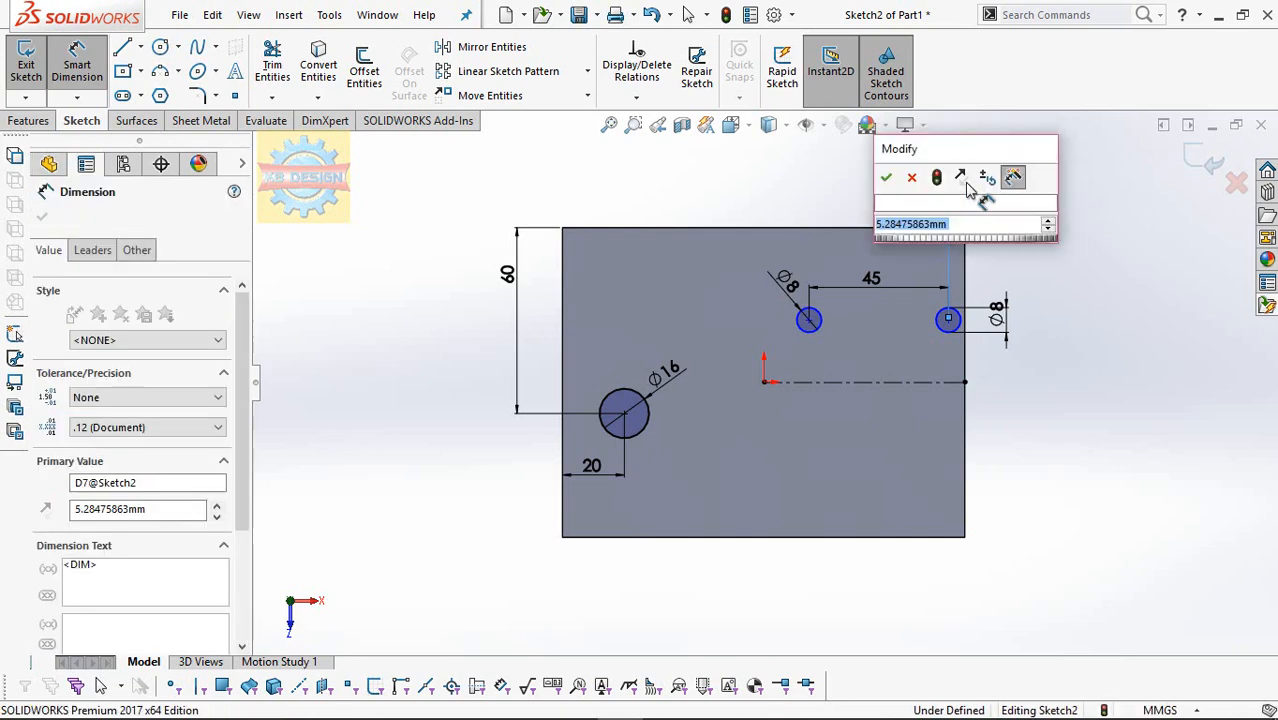
{"action": "type", "text": "15"}
{"action": "key", "text": "Return"}
{"action": "scroll", "coordinate": [968, 260], "scroll_direction": "up", "scroll_amount": 1}
{"action": "scroll", "coordinate": [968, 284], "scroll_direction": "up", "scroll_amount": 1}
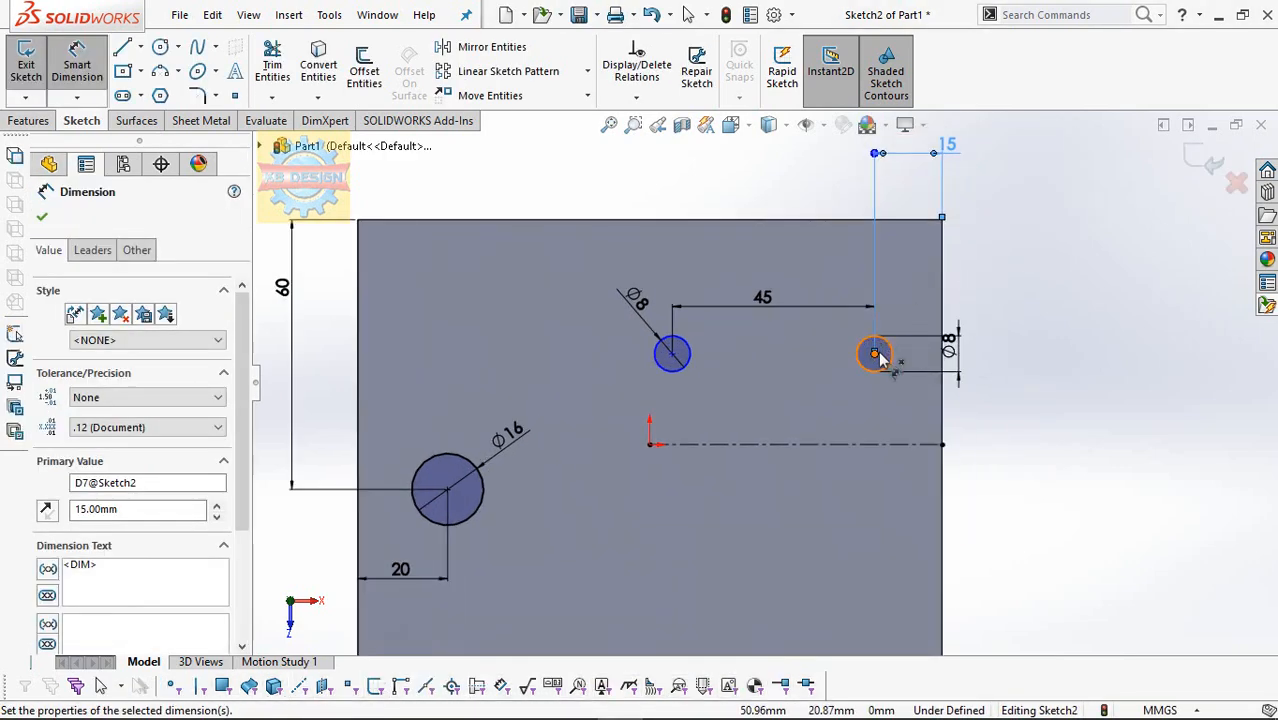
Dimension the outer 8 mm circle's centre 14 mm below the plate's top edge.
{"action": "left_click", "coordinate": [874, 353]}
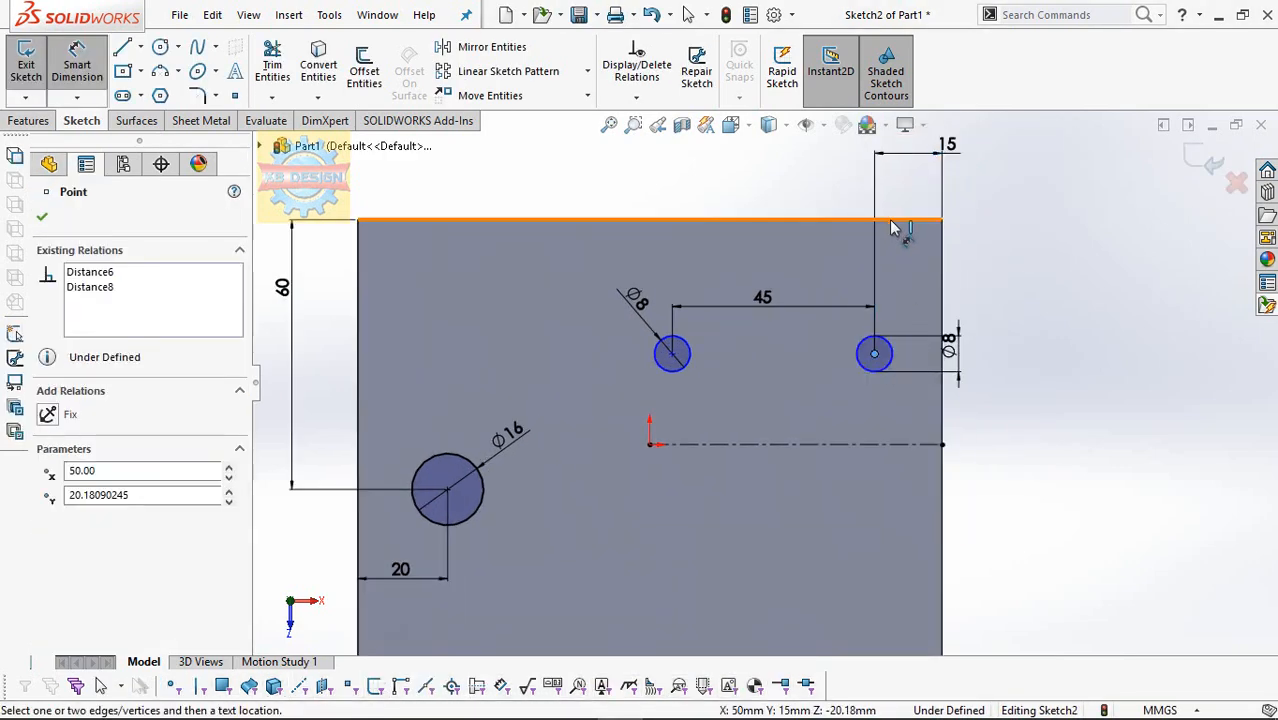
{"action": "left_click", "coordinate": [930, 219]}
{"action": "left_click", "coordinate": [1036, 287]}
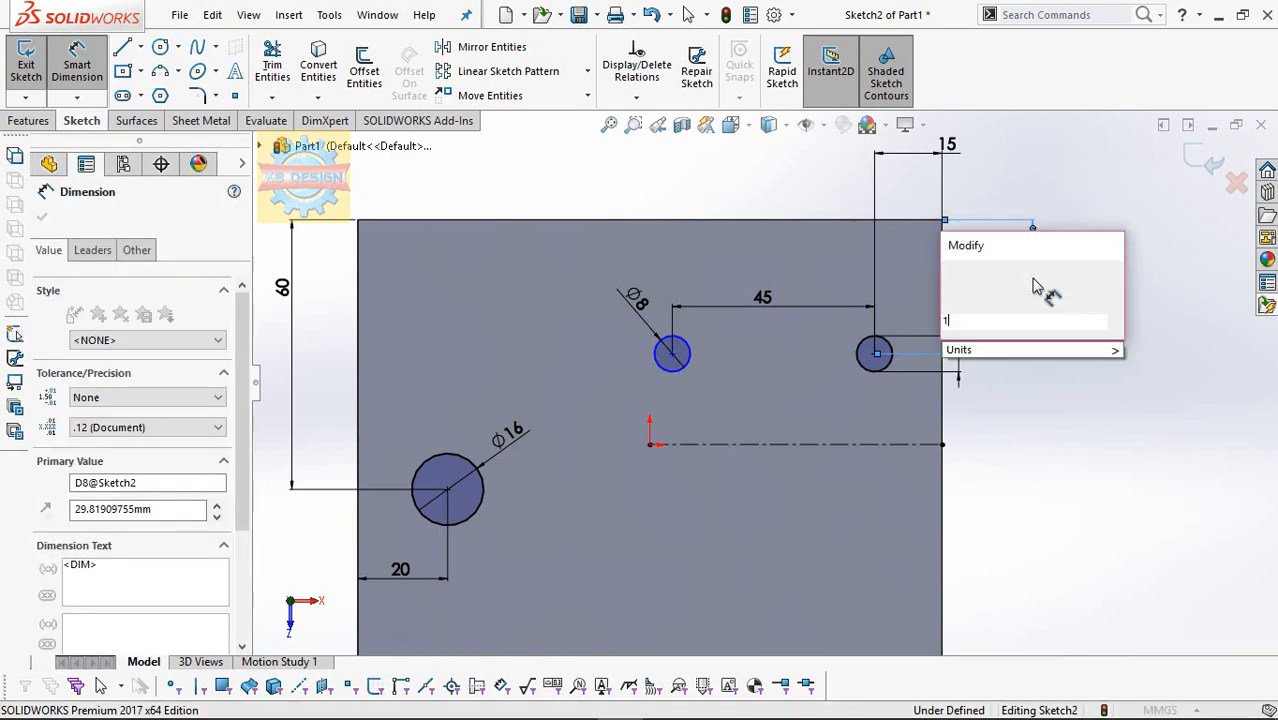
{"action": "type", "text": "14"}
{"action": "key", "text": "Return"}
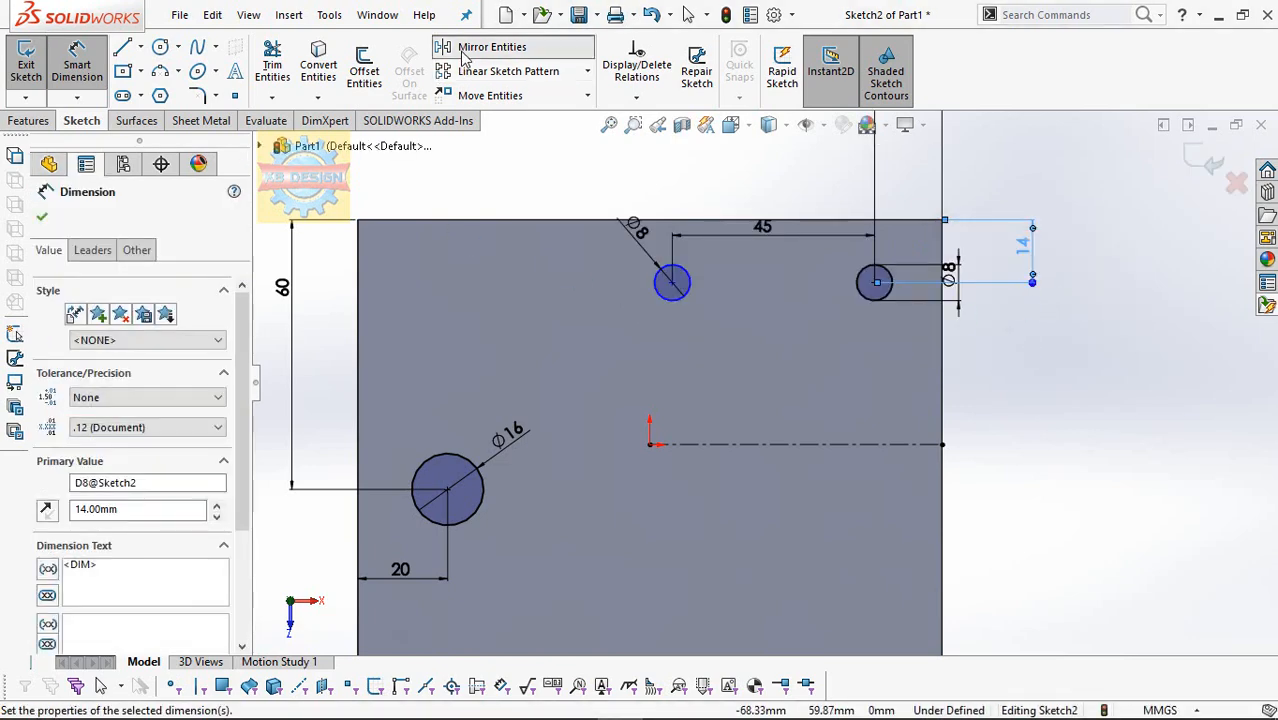
Mirror both 8 mm circles about the horizontal centerline, keeping the originals.
{"action": "left_click", "coordinate": [491, 47]}
{"action": "left_click", "coordinate": [689, 279]}
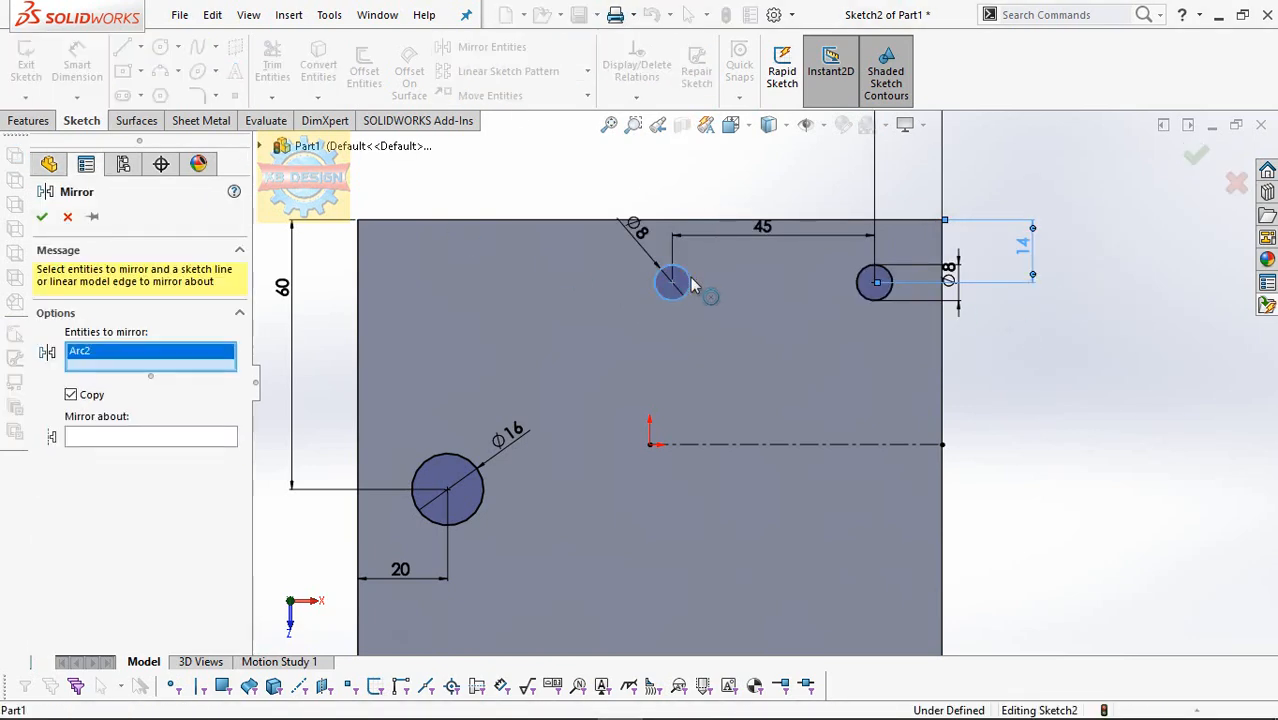
{"action": "left_click", "coordinate": [866, 299]}
{"action": "left_click", "coordinate": [135, 452]}
{"action": "left_click", "coordinate": [755, 446]}
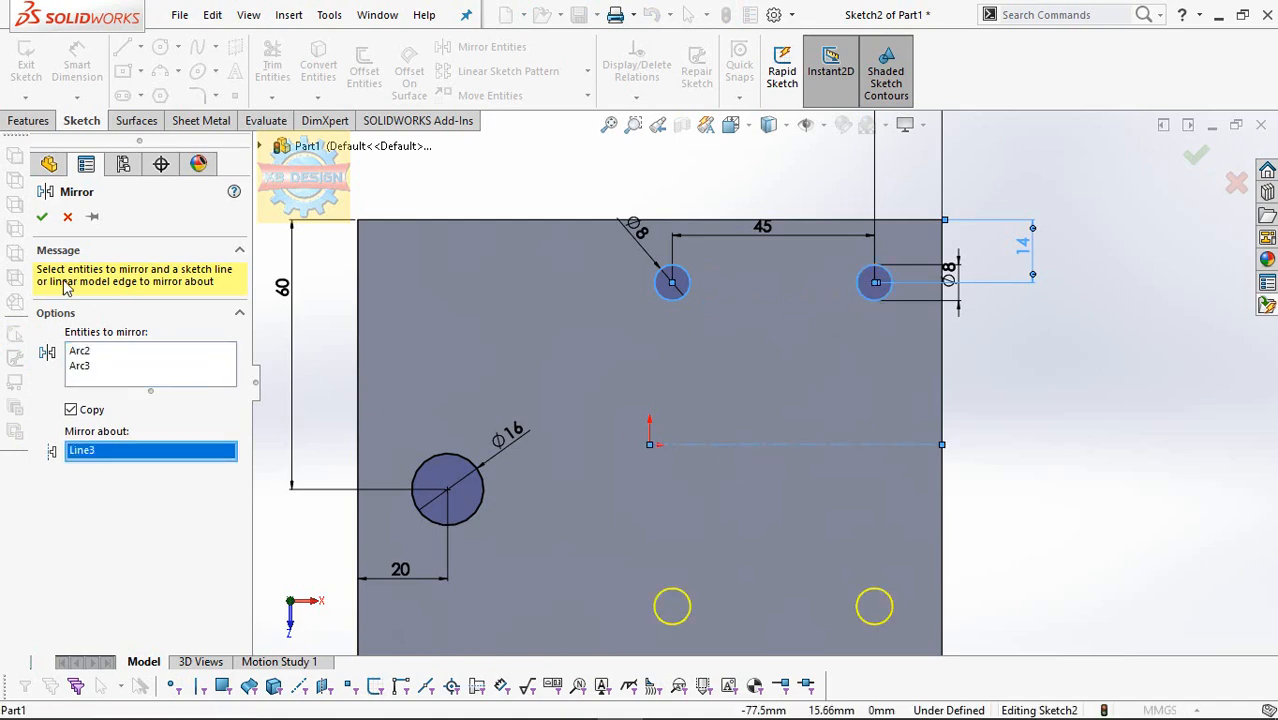
{"action": "left_click", "coordinate": [40, 219]}
Cut the five sketched circles through the plate with a Through All Extruded Cut.
{"action": "left_click", "coordinate": [29, 120]}
{"action": "left_click", "coordinate": [283, 70]}
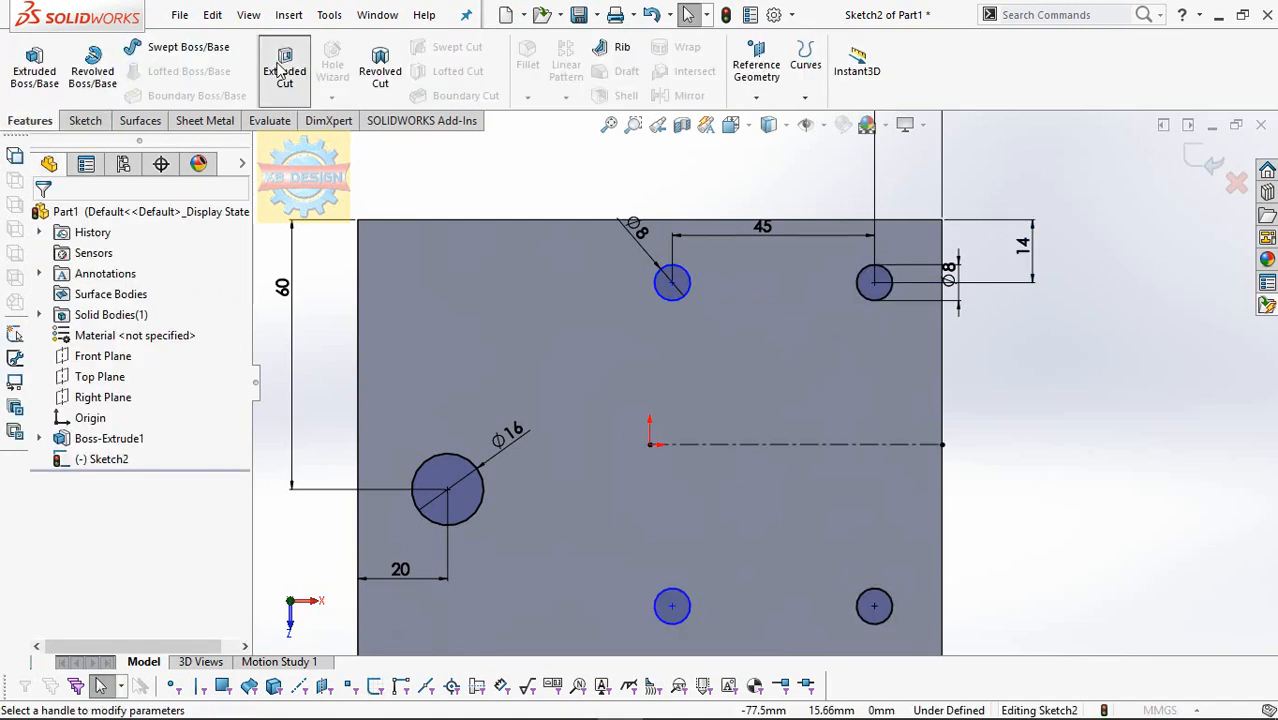
{"action": "left_click", "coordinate": [150, 329]}
{"action": "left_click", "coordinate": [120, 357]}
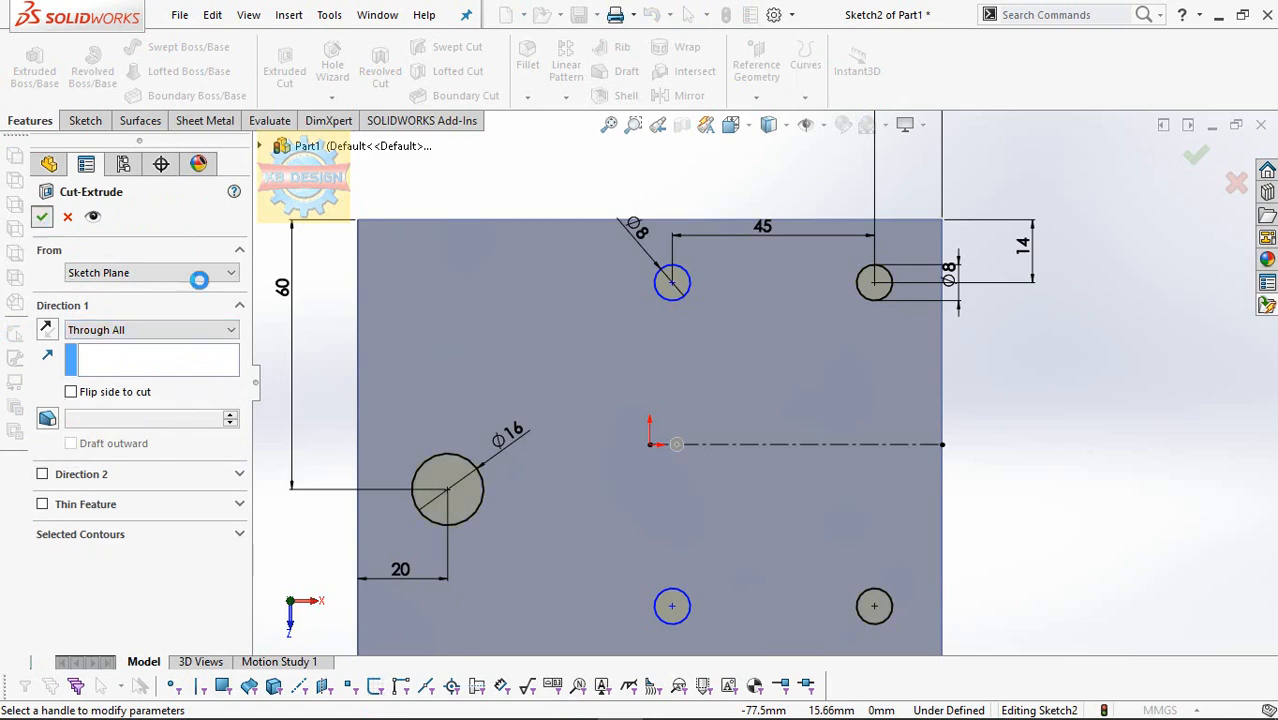
{"action": "key", "text": "Return"}
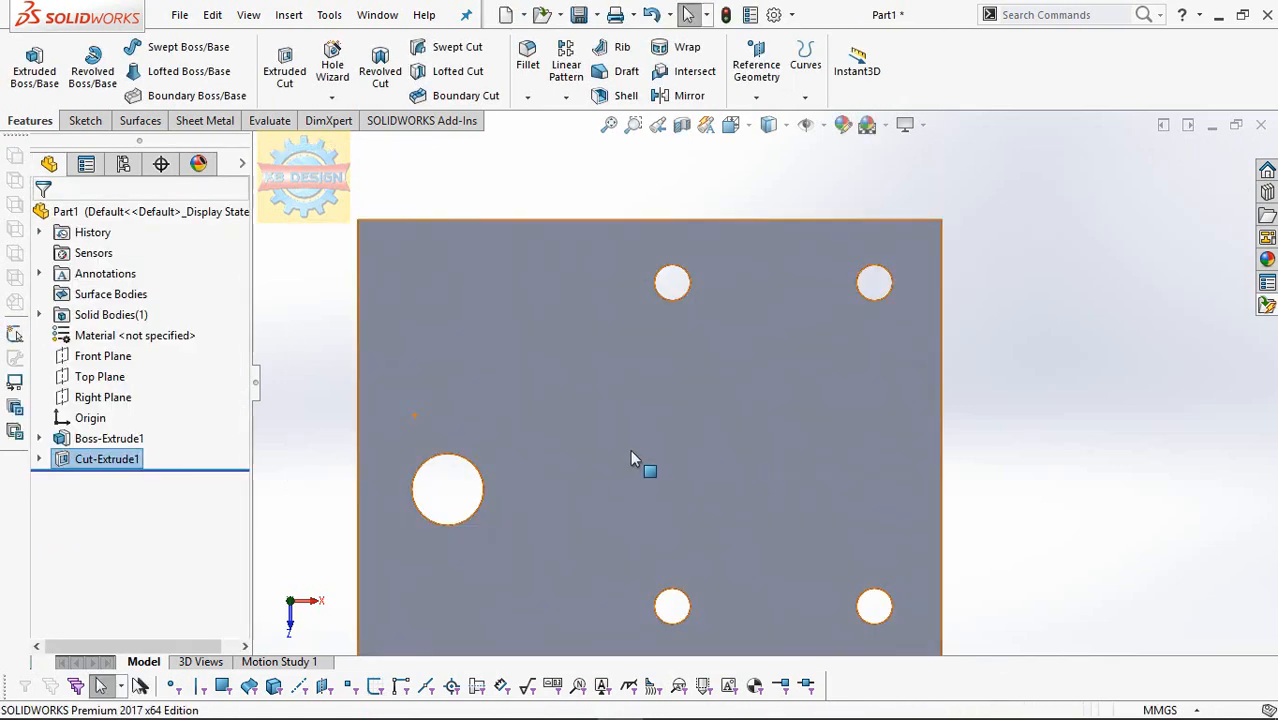
{"action": "scroll", "coordinate": [632, 452], "scroll_direction": "up", "scroll_amount": 1}
{"action": "middle_click_drag", "start_coordinate": [633, 450], "coordinate": [664, 290]}
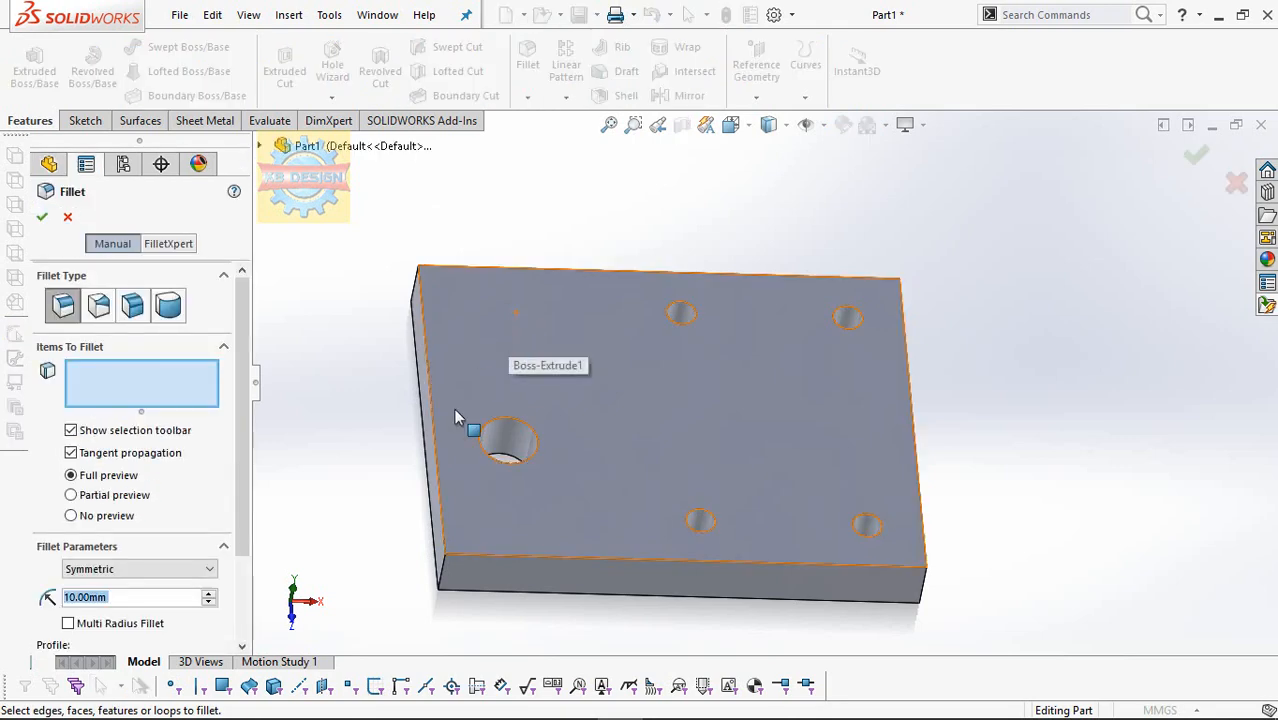
{"action": "type", "text": "1"}
{"action": "key", "text": "Escape"}
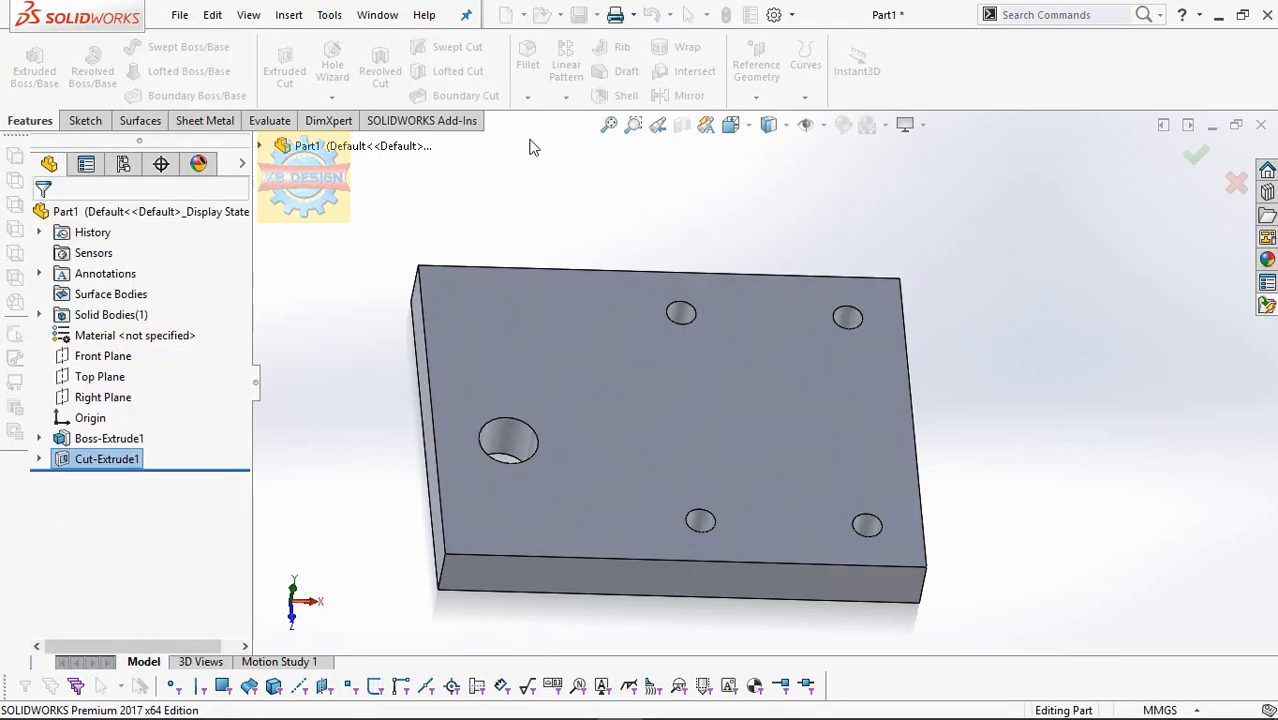
Chamfer the plate's four vertical corner edges at 1 mm and 45 degrees.
{"action": "left_click", "coordinate": [527, 96]}
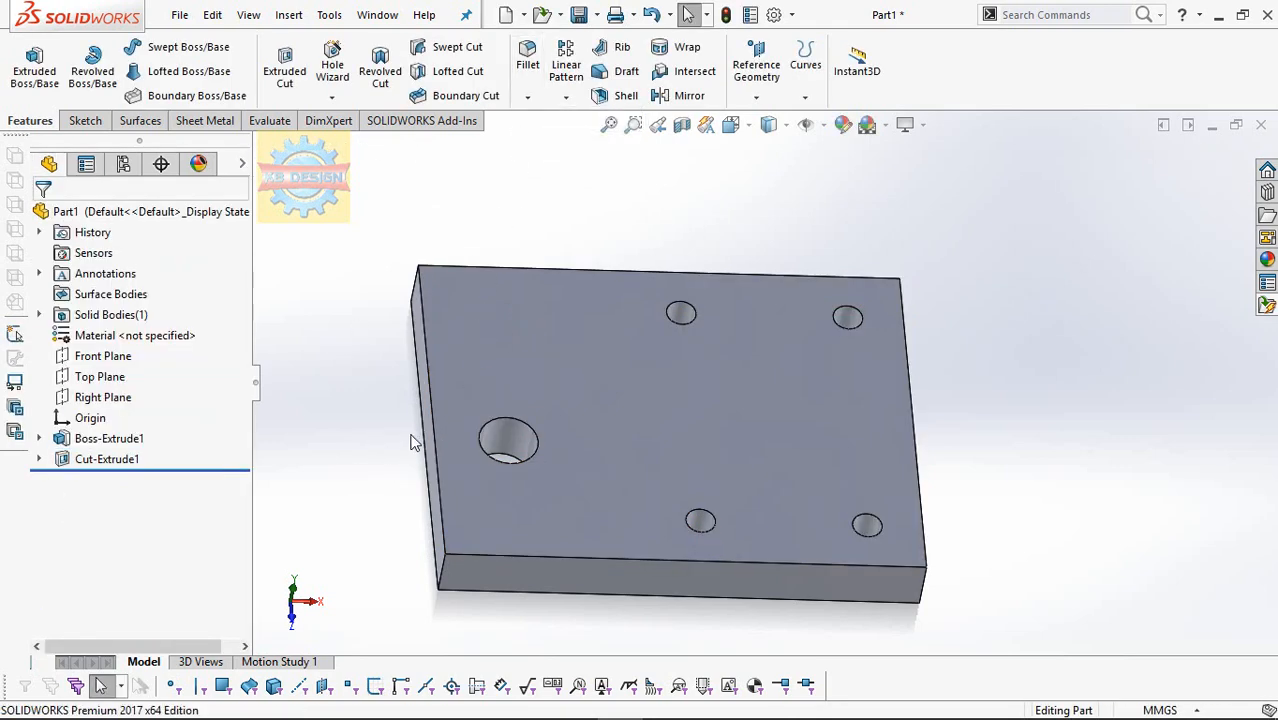
{"action": "left_click", "coordinate": [443, 575]}
{"action": "left_click", "coordinate": [417, 284]}
{"action": "middle_click_drag", "start_coordinate": [882, 450], "coordinate": [812, 556]}
{"action": "left_click", "coordinate": [779, 560]}
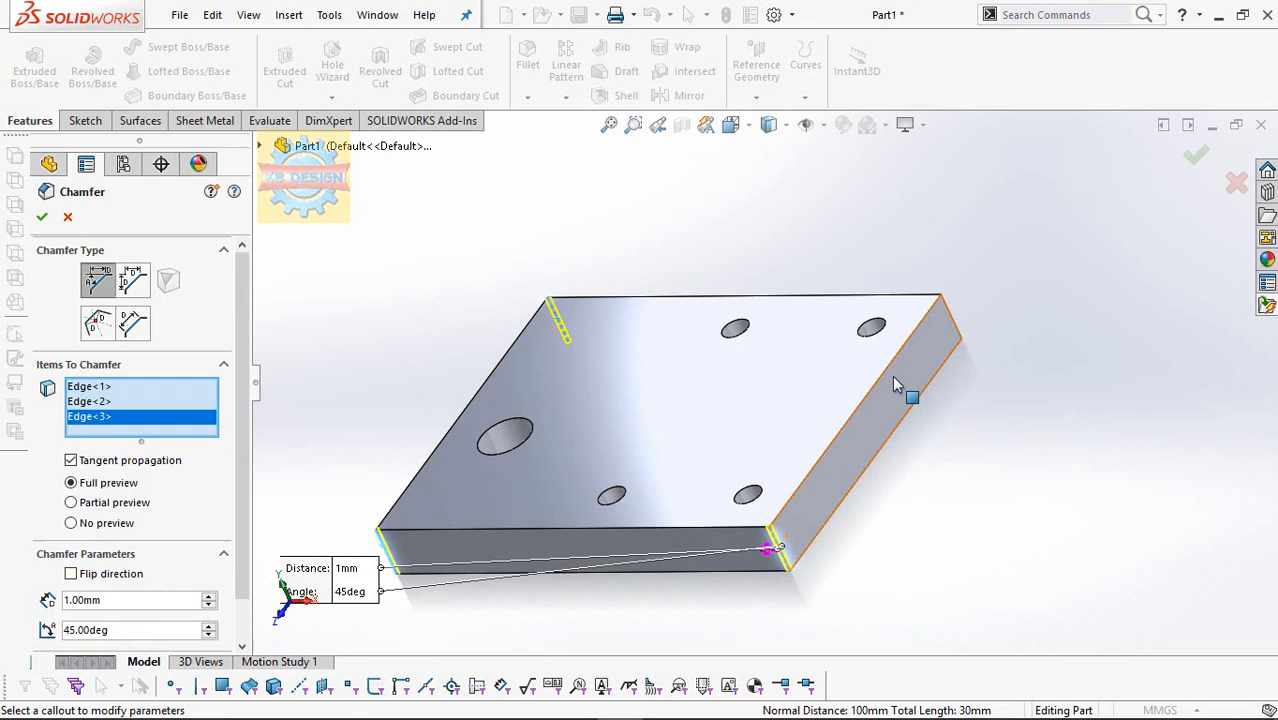
{"action": "left_click", "coordinate": [948, 316]}
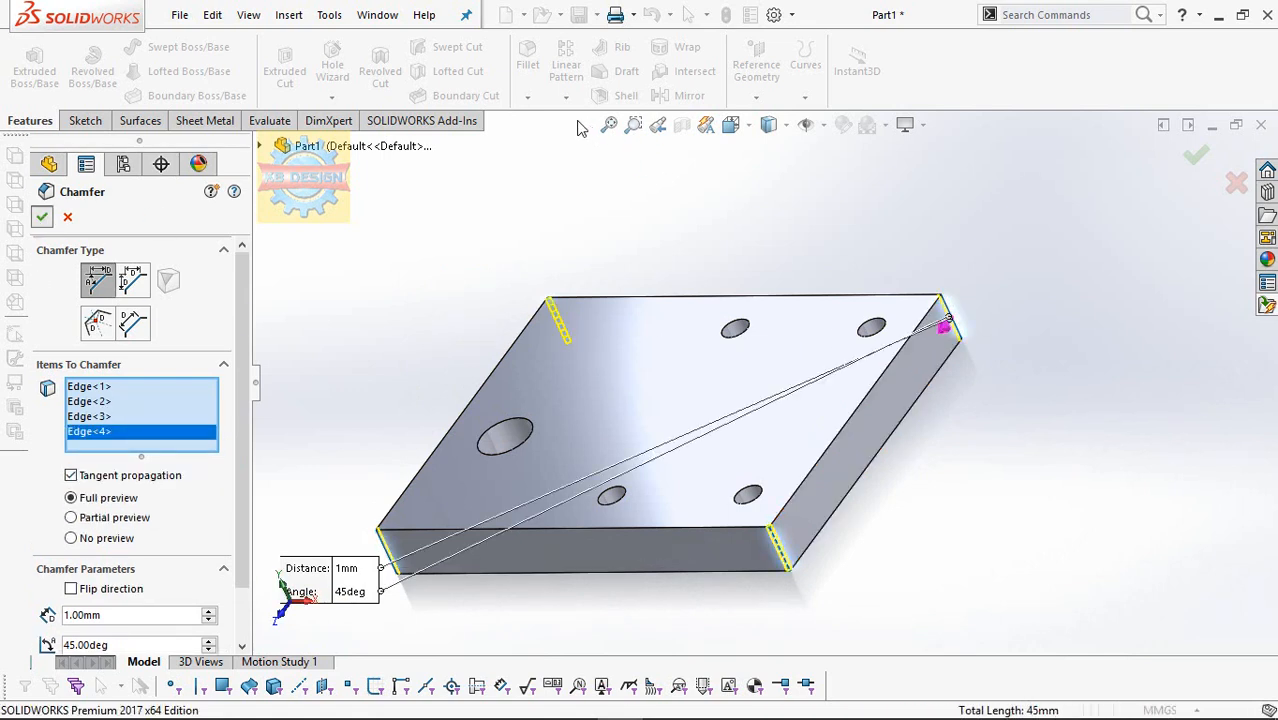
{"action": "key", "text": "Return"}
Chamfer both rims of the 16 mm hole at 0.5 mm and 45 degrees.
{"action": "left_click", "coordinate": [527, 97]}
{"action": "left_click", "coordinate": [548, 140]}
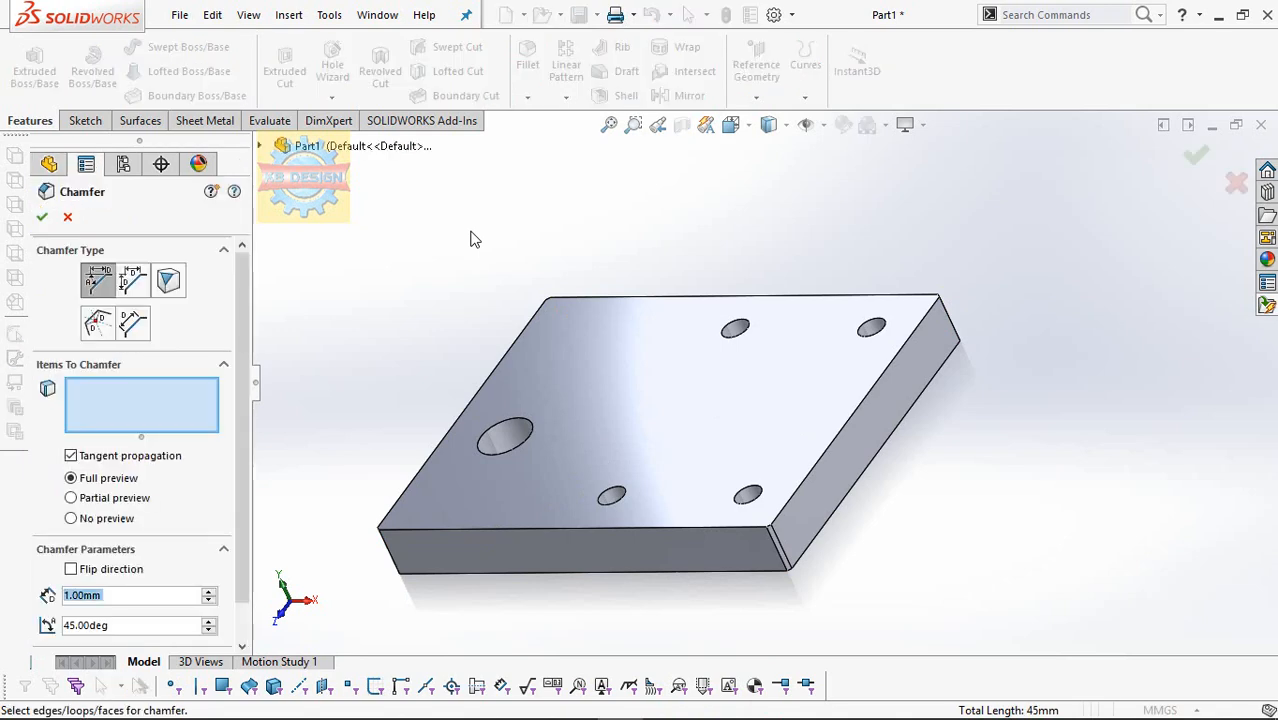
{"action": "type", "text": "0.5"}
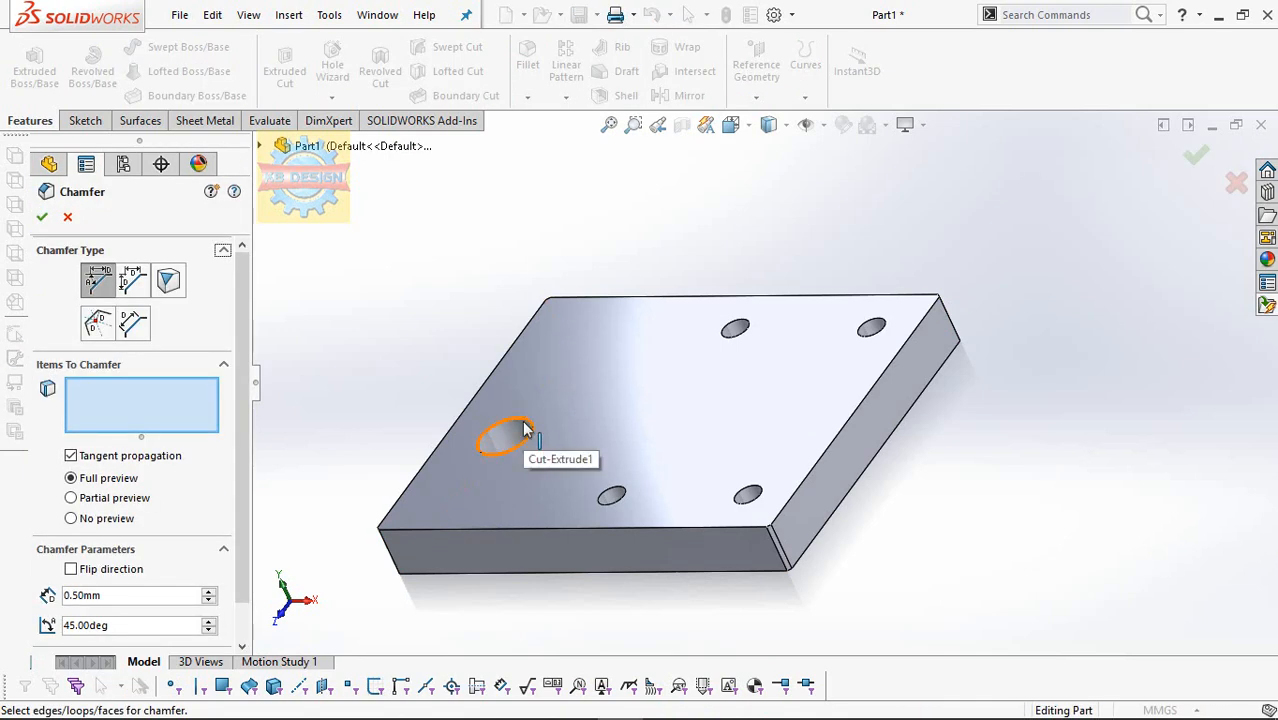
{"action": "left_click", "coordinate": [527, 430]}
{"action": "middle_click_drag", "start_coordinate": [528, 428], "coordinate": [683, 318]}
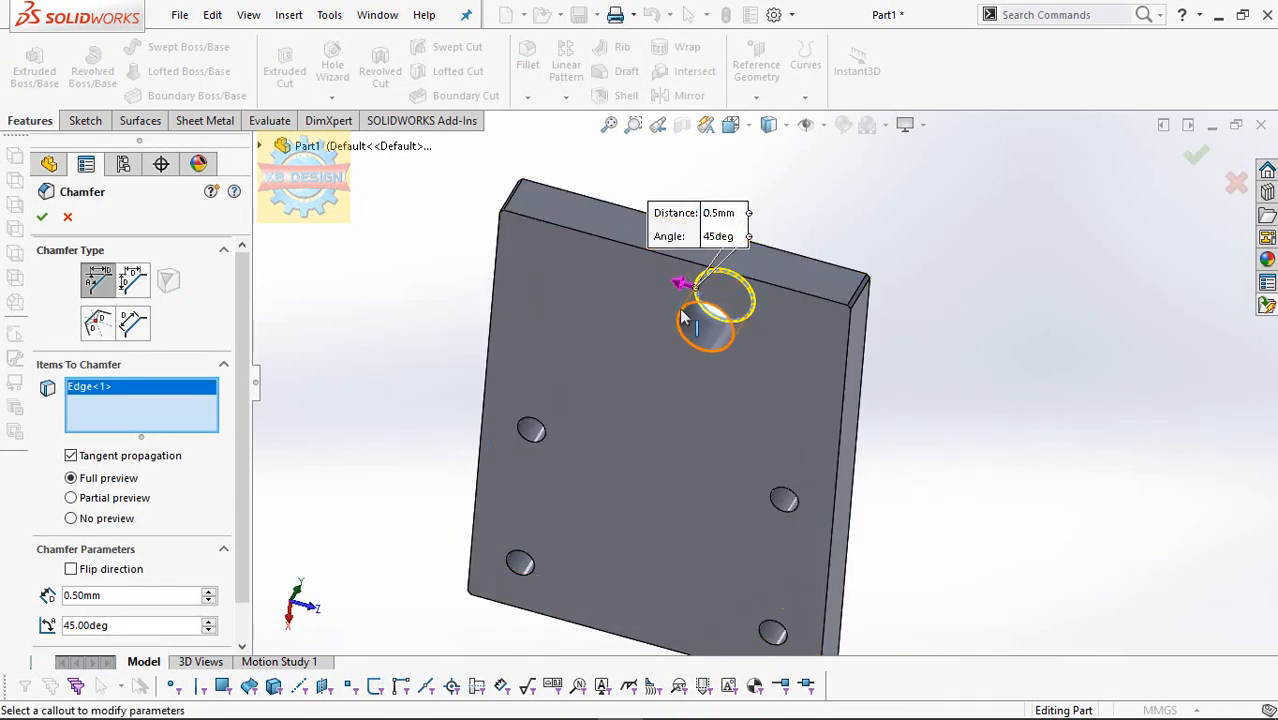
{"action": "left_click", "coordinate": [683, 318]}
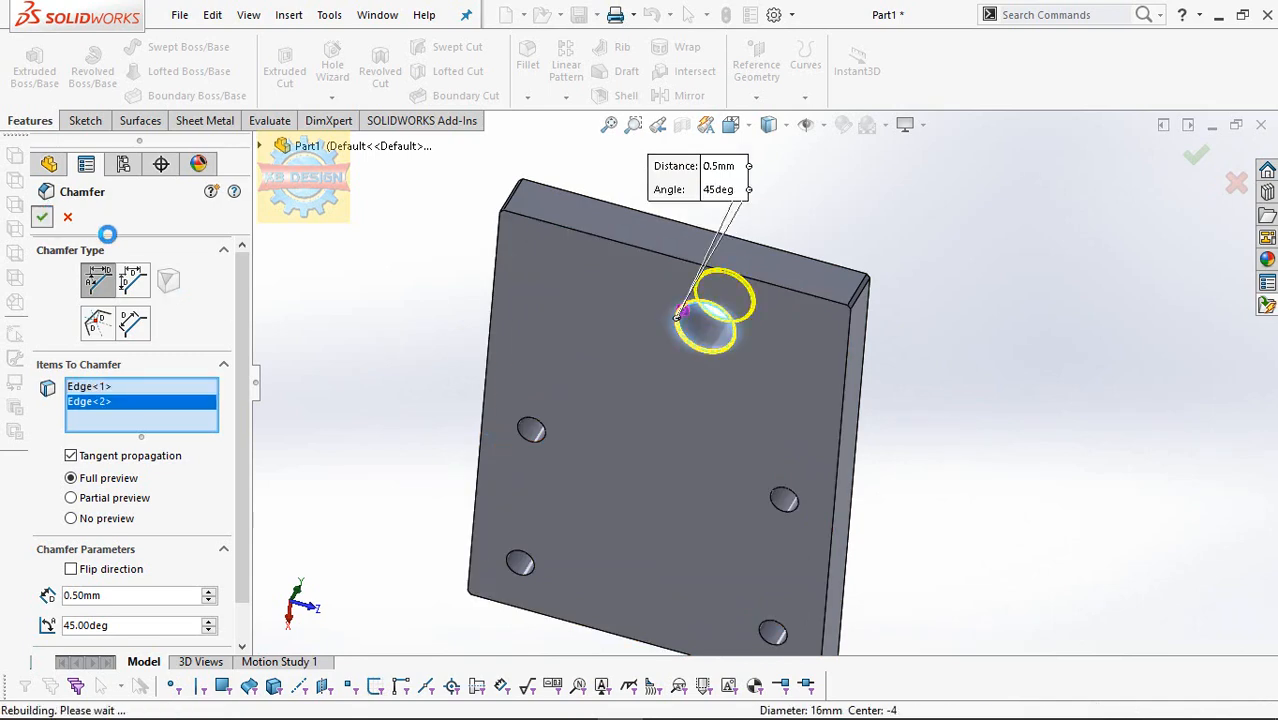
{"action": "left_click", "coordinate": [41, 216]}
{"action": "middle_click_drag", "start_coordinate": [768, 322], "coordinate": [735, 333]}
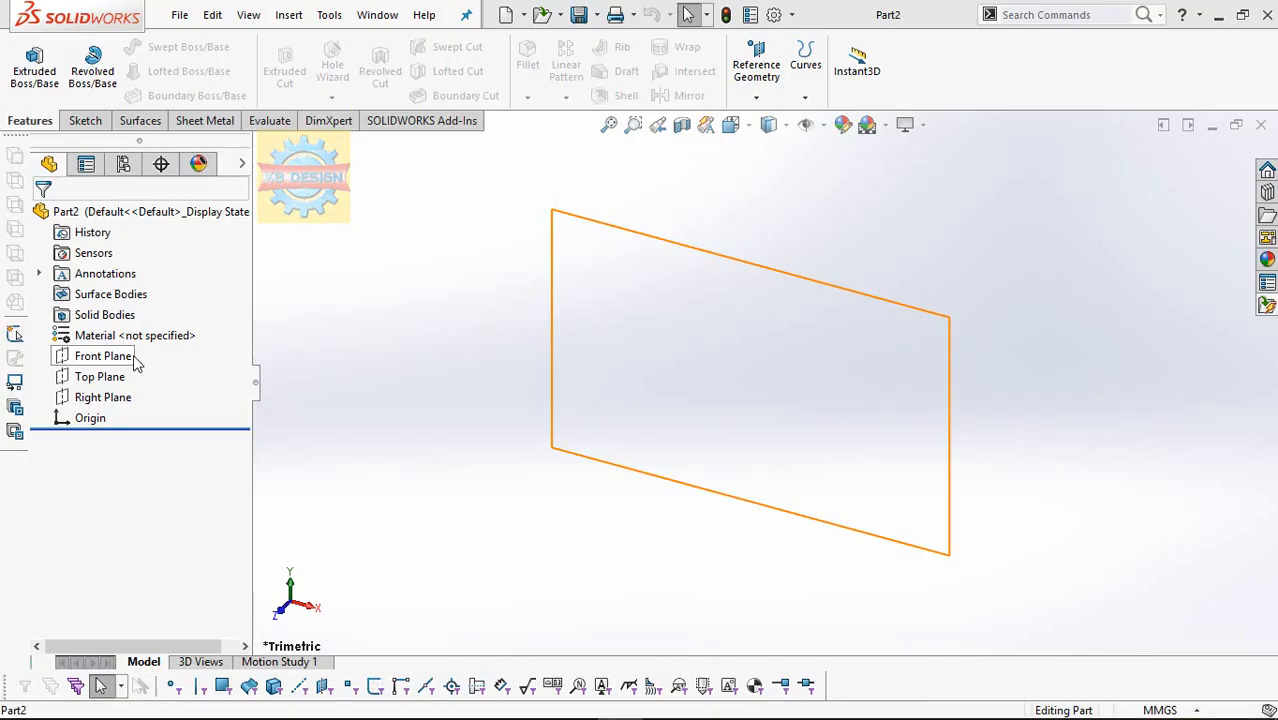
Sketch a closed right trapezoid on the new part's Front Plane, starting at the origin, with a horizontal base about 103 mm long and a sloped right side.
{"action": "left_click", "coordinate": [131, 358]}
{"action": "left_click", "coordinate": [238, 332]}
{"action": "left_click", "coordinate": [85, 121]}
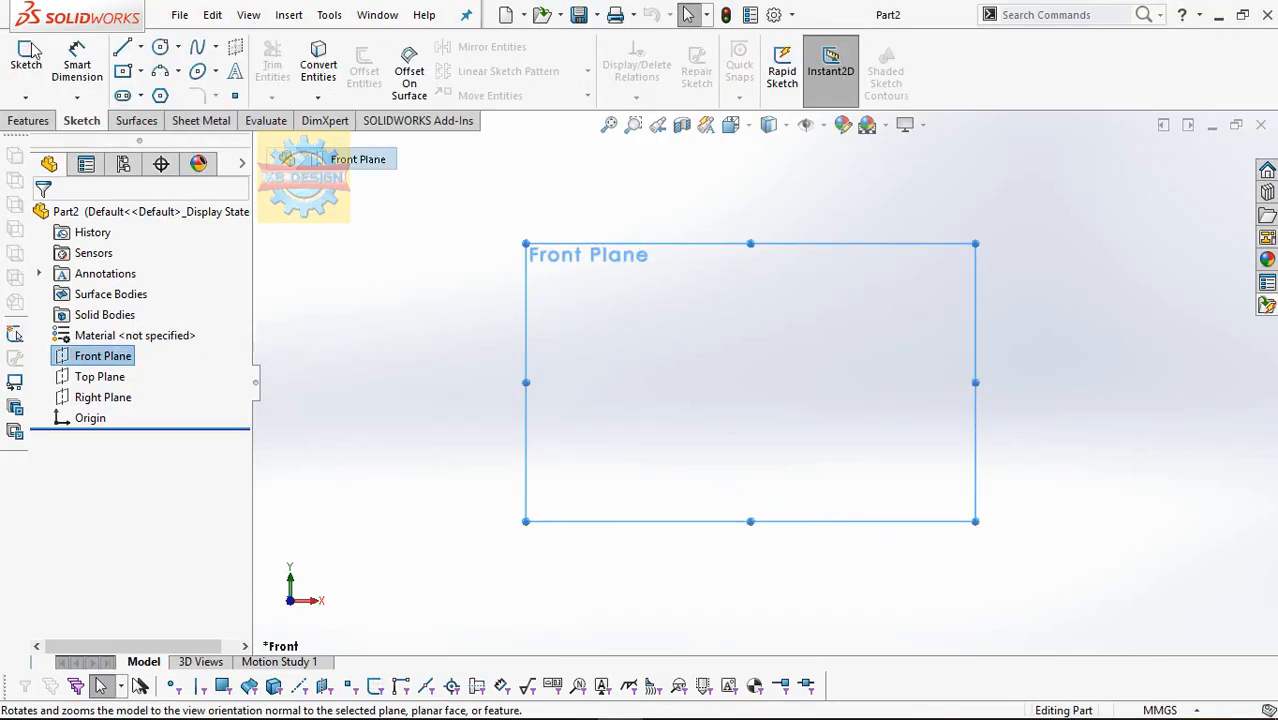
{"action": "left_click", "coordinate": [26, 62]}
{"action": "left_click", "coordinate": [122, 50]}
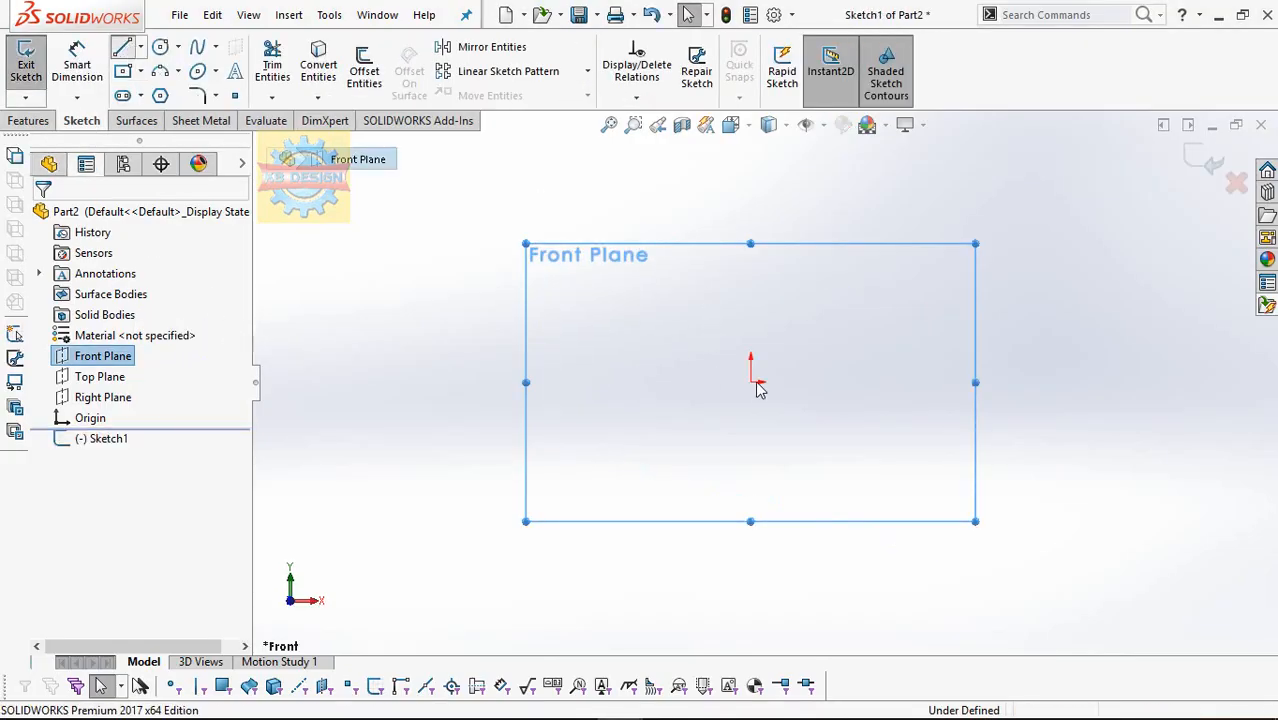
{"action": "left_click", "coordinate": [751, 382]}
{"action": "left_click", "coordinate": [750, 260]}
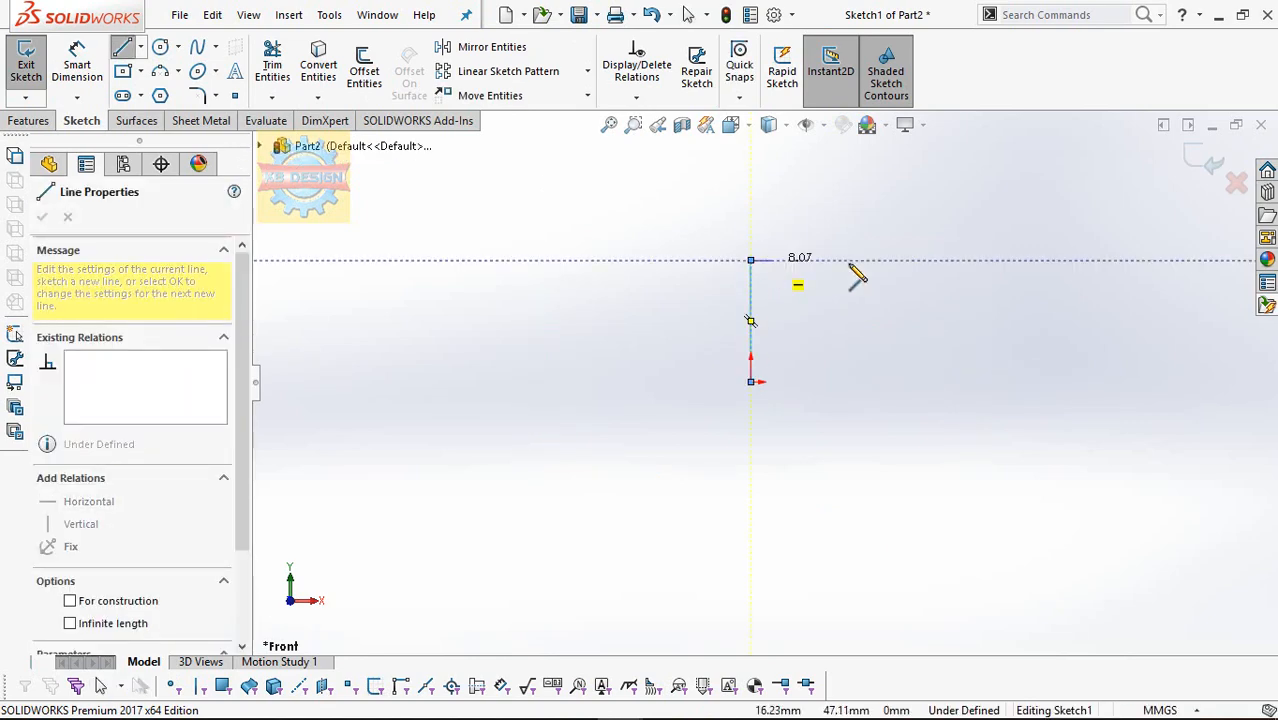
{"action": "left_click", "coordinate": [908, 260]}
{"action": "left_click", "coordinate": [1010, 382]}
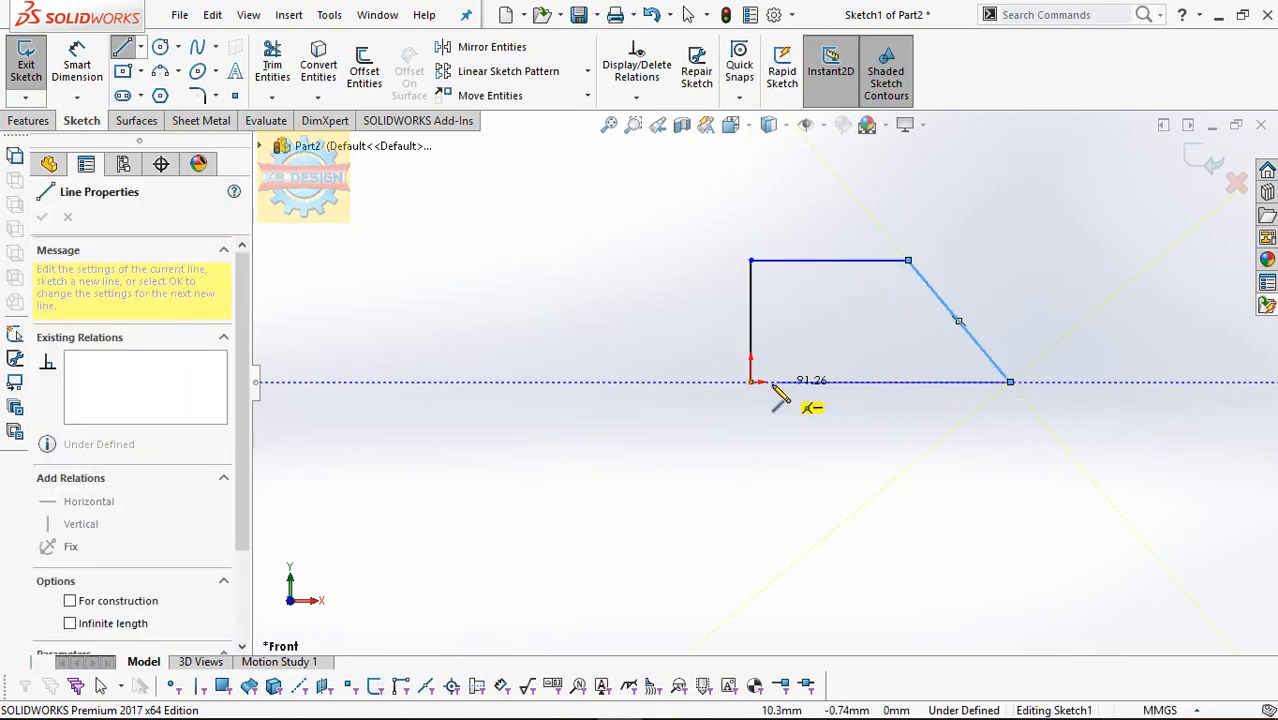
{"action": "left_click", "coordinate": [751, 382]}
Dimension the trapezoid's base to 25 mm.
{"action": "left_click", "coordinate": [78, 62]}
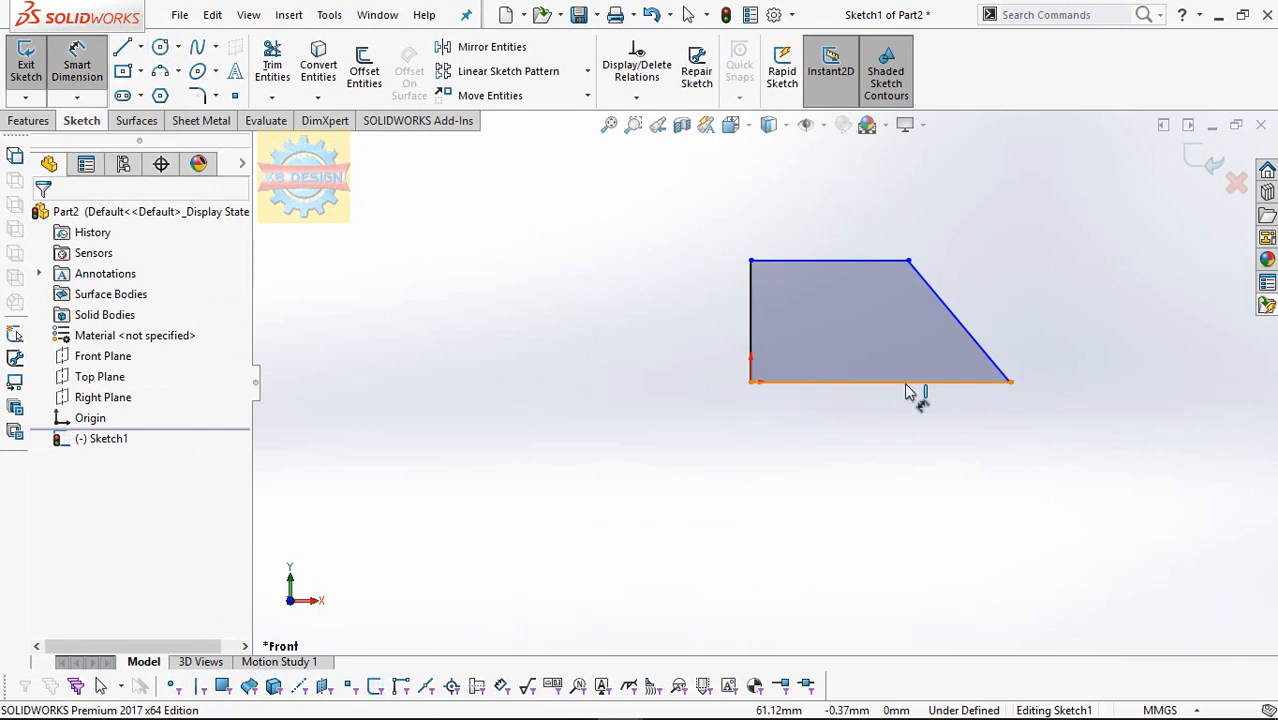
{"action": "left_click", "coordinate": [895, 382]}
{"action": "left_click", "coordinate": [907, 437]}
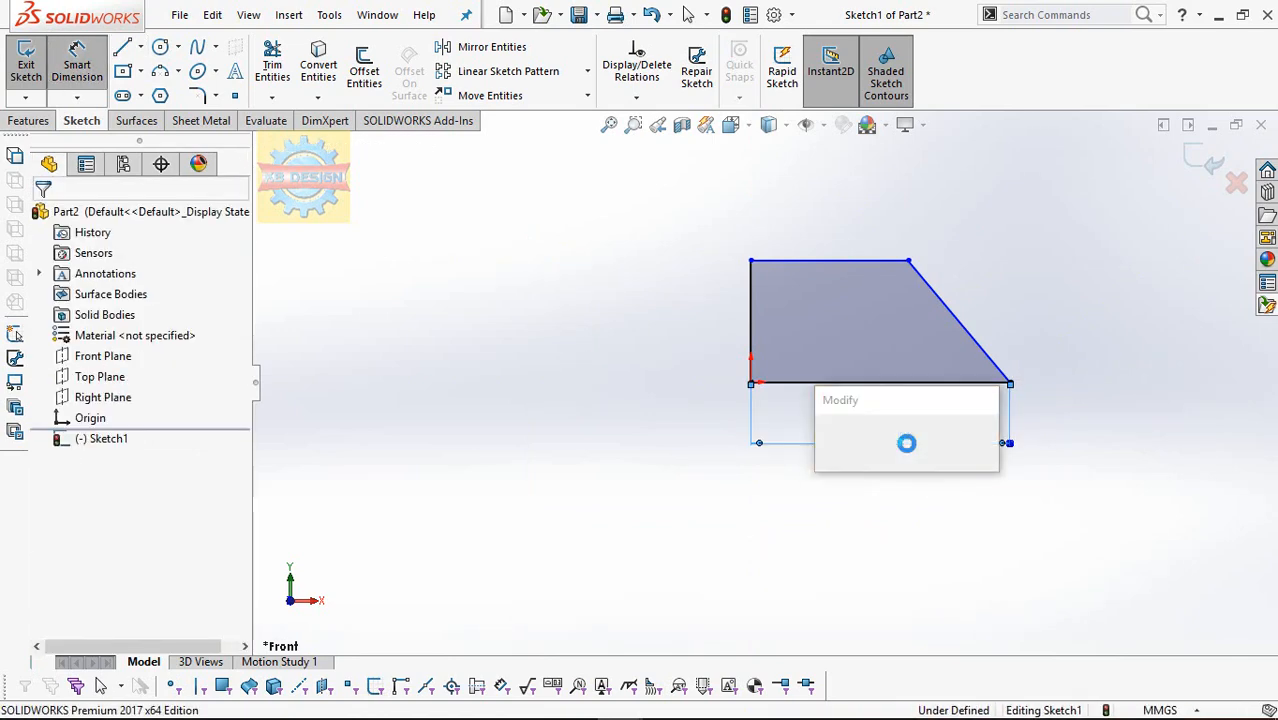
{"action": "type", "text": "25"}
{"action": "key", "text": "Return"}
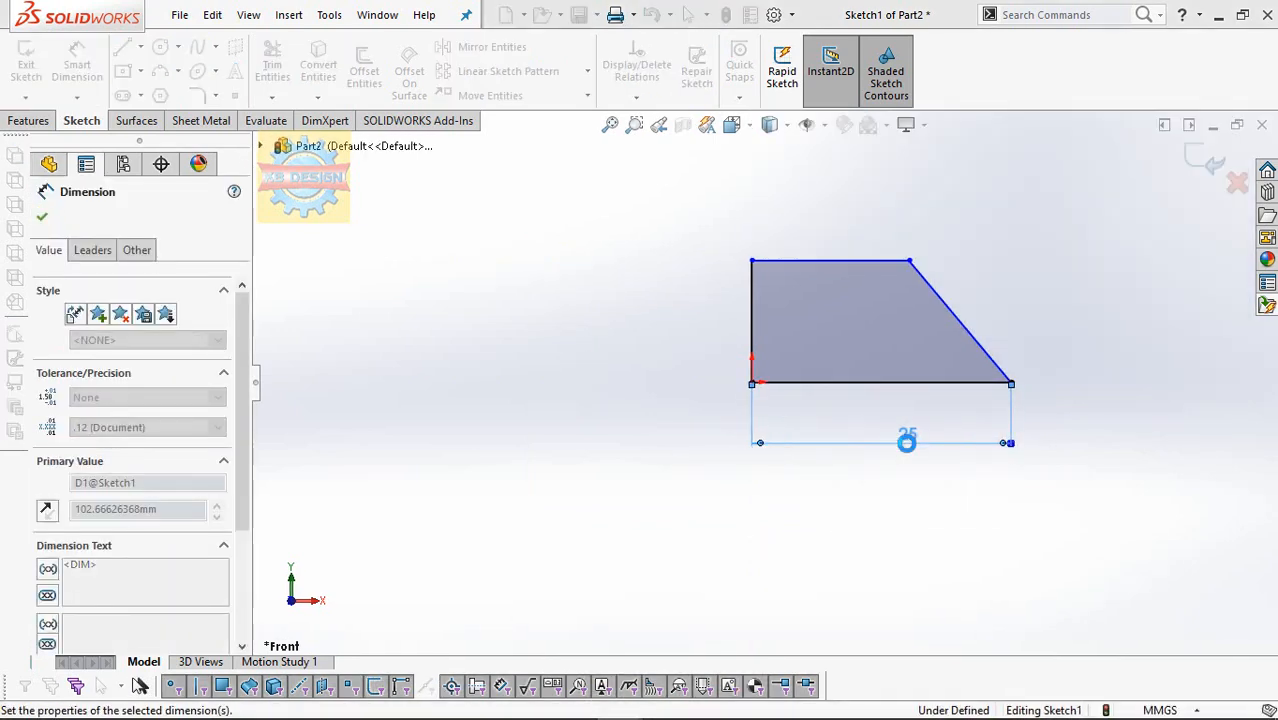
Dimension the height between the trapezoid's top and base lines to 18 mm.
{"action": "left_click", "coordinate": [880, 261]}
{"action": "left_click", "coordinate": [980, 382]}
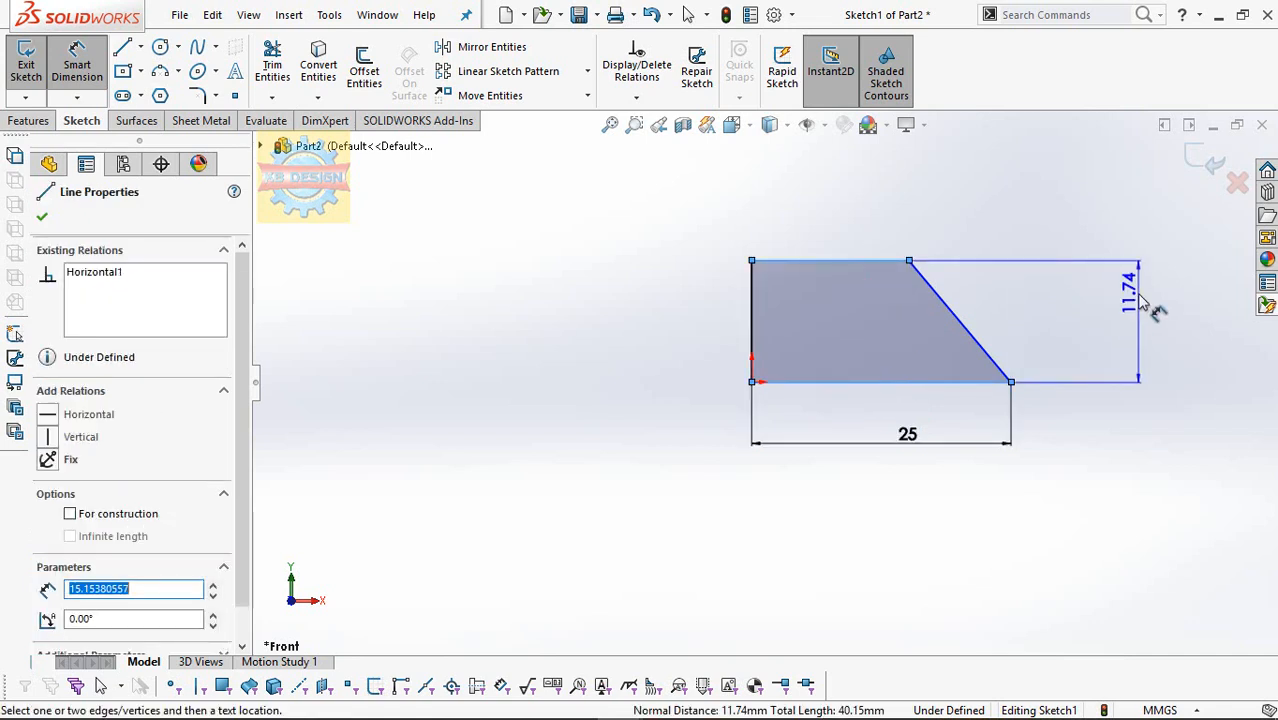
{"action": "left_click", "coordinate": [1142, 303]}
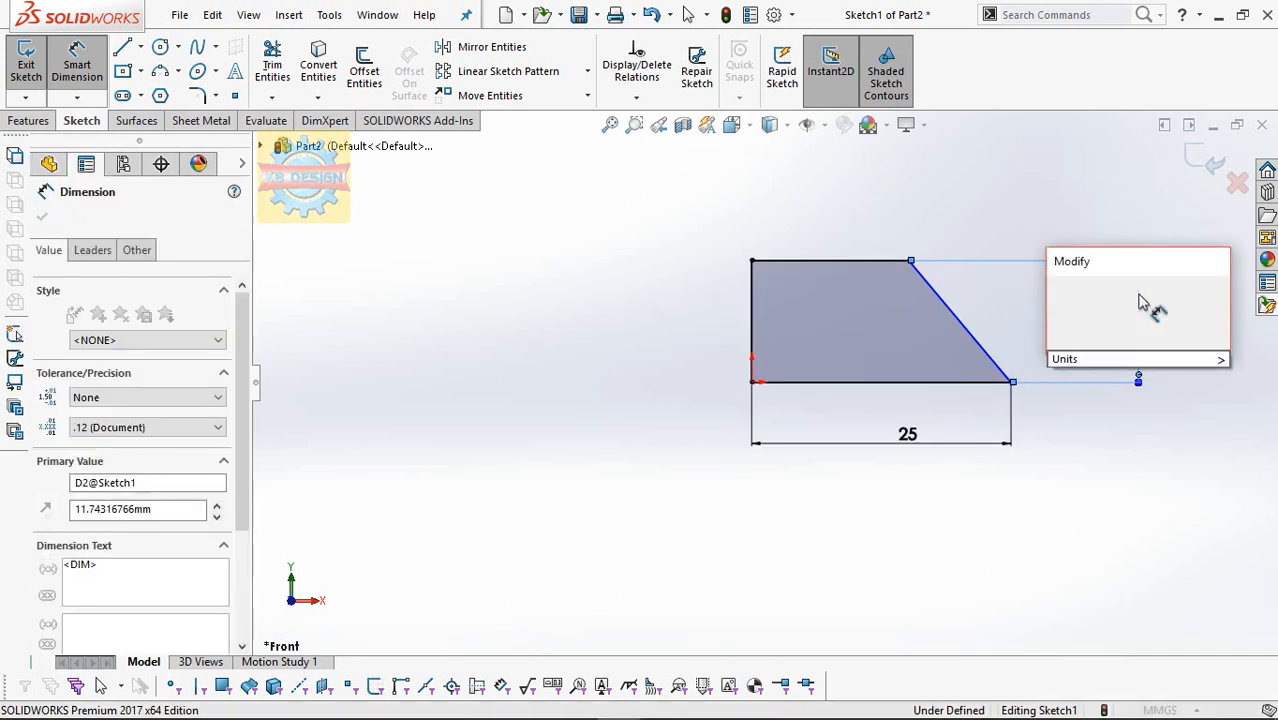
{"action": "type", "text": "18"}
{"action": "key", "text": "Return"}
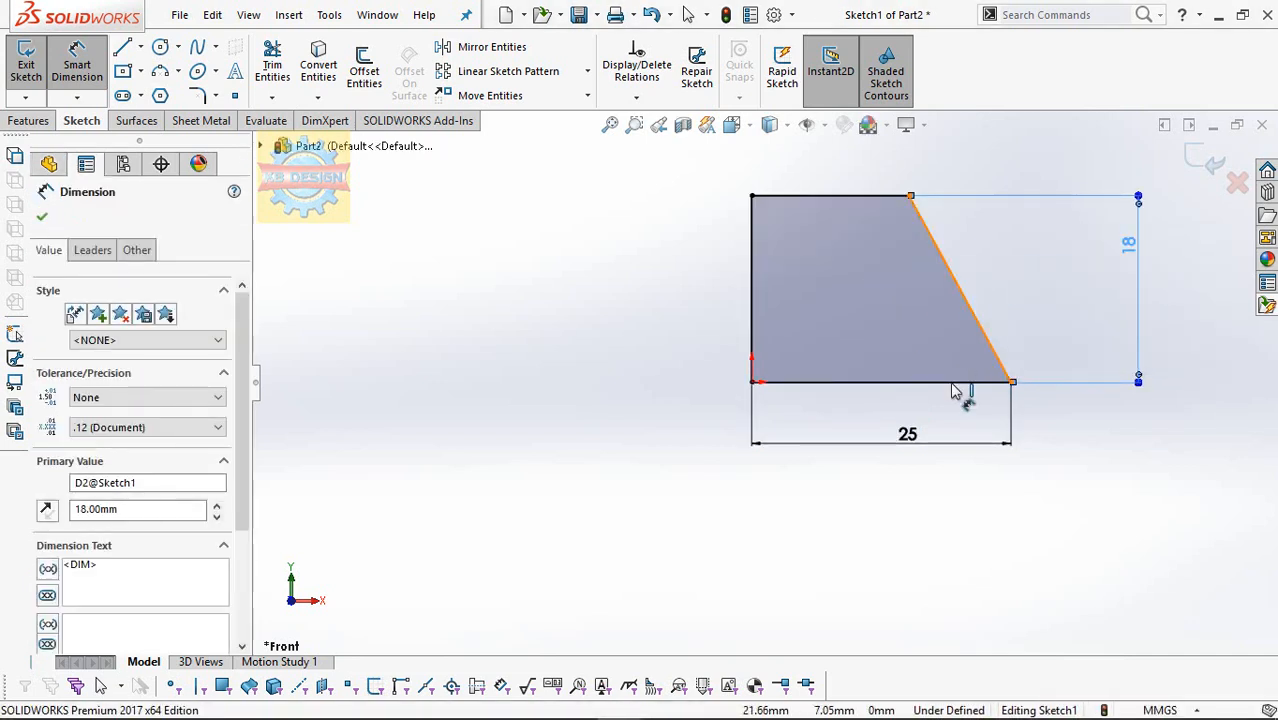
Dimension the angle between the trapezoid's base and sloped side to 45 degrees.
{"action": "left_click", "coordinate": [951, 383]}
{"action": "left_click", "coordinate": [931, 325]}
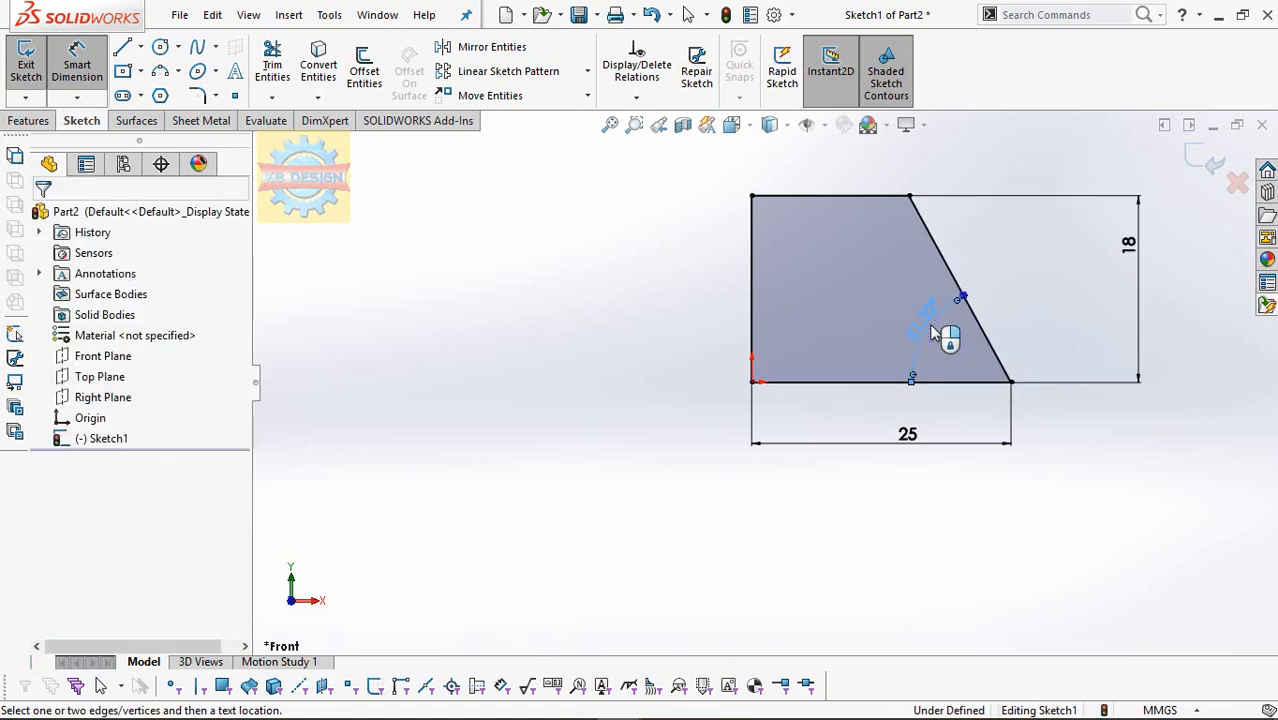
{"action": "type", "text": "45"}
{"action": "key", "text": "Return"}
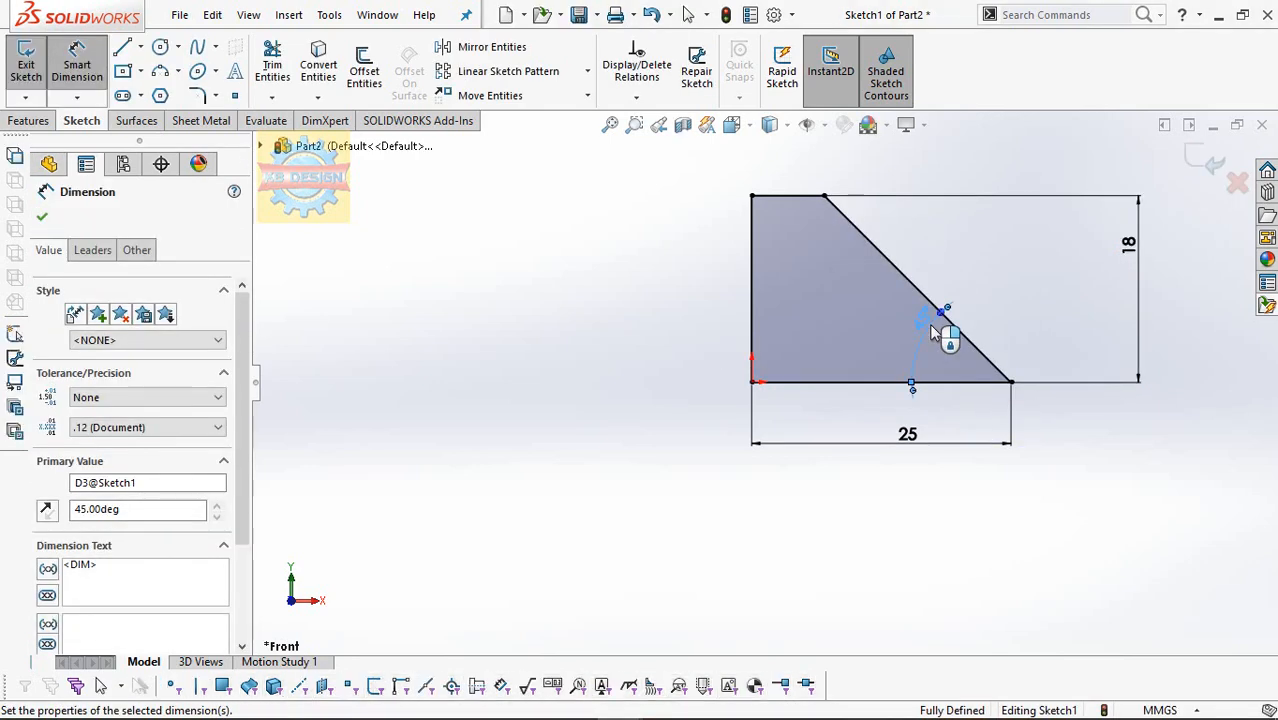
{"action": "left_click", "coordinate": [24, 121]}
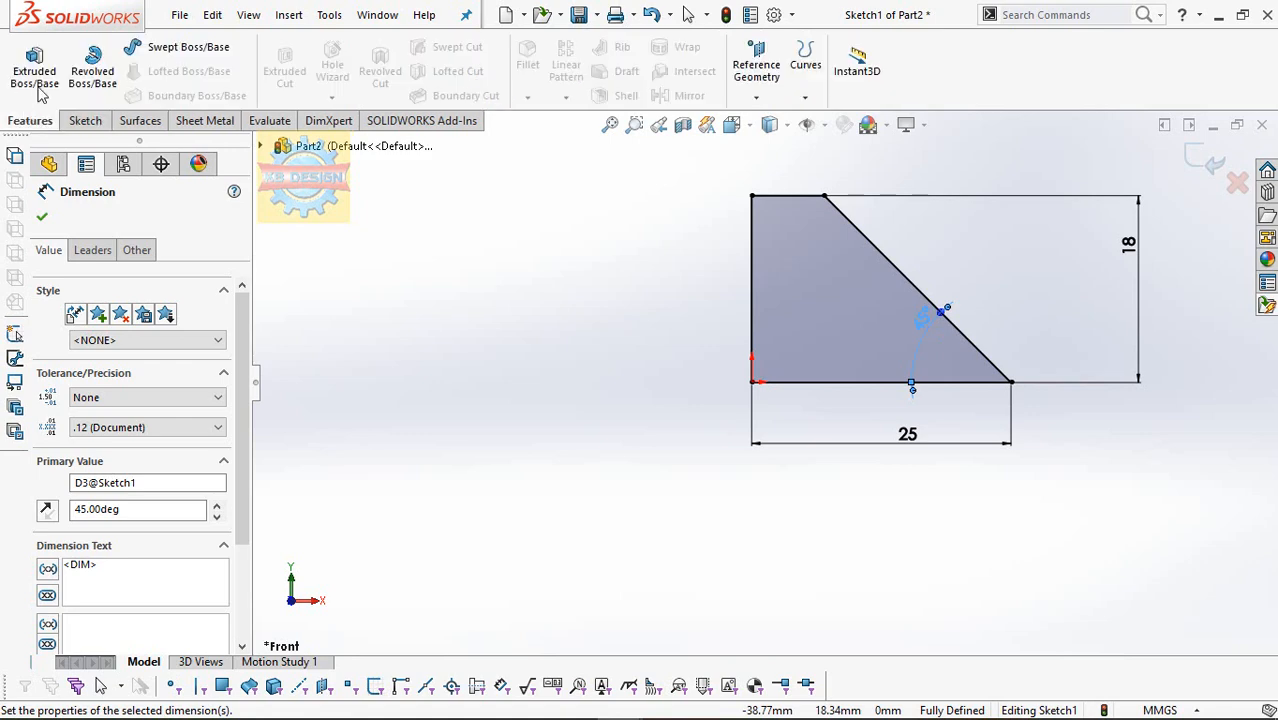
{"action": "left_click", "coordinate": [86, 121]}
{"action": "left_click", "coordinate": [48, 121]}
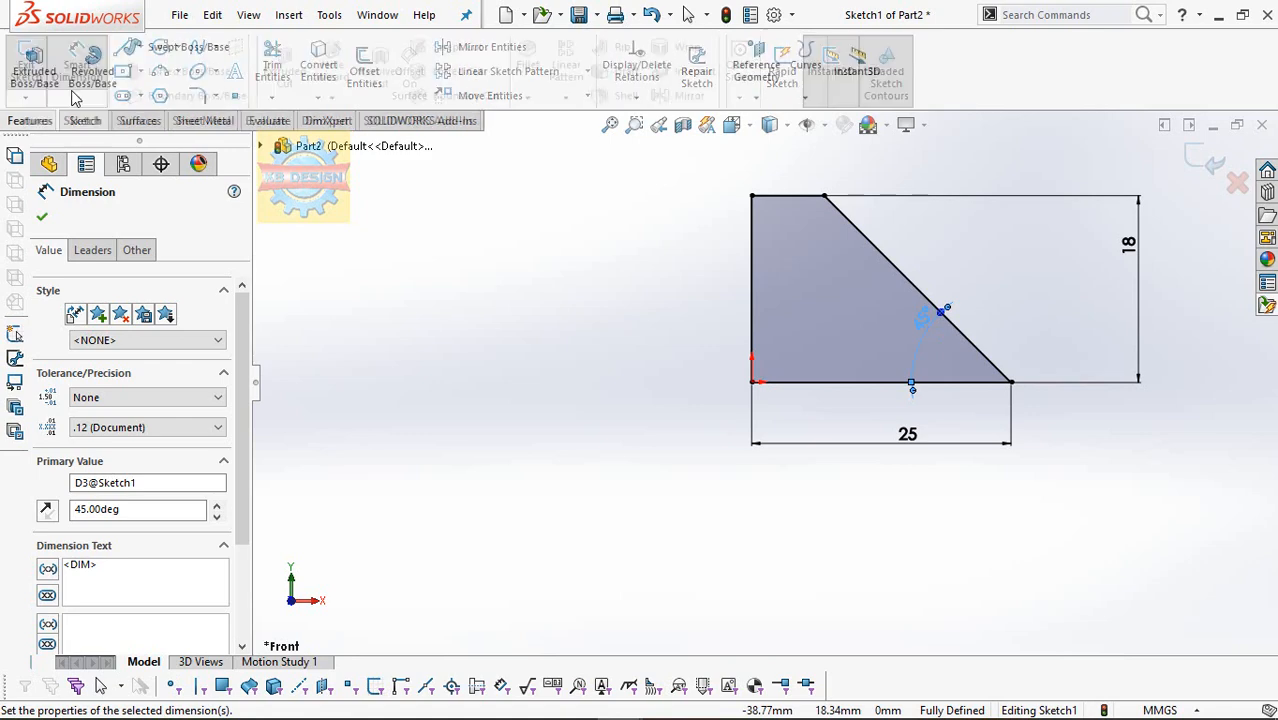
{"action": "left_click", "coordinate": [103, 66]}
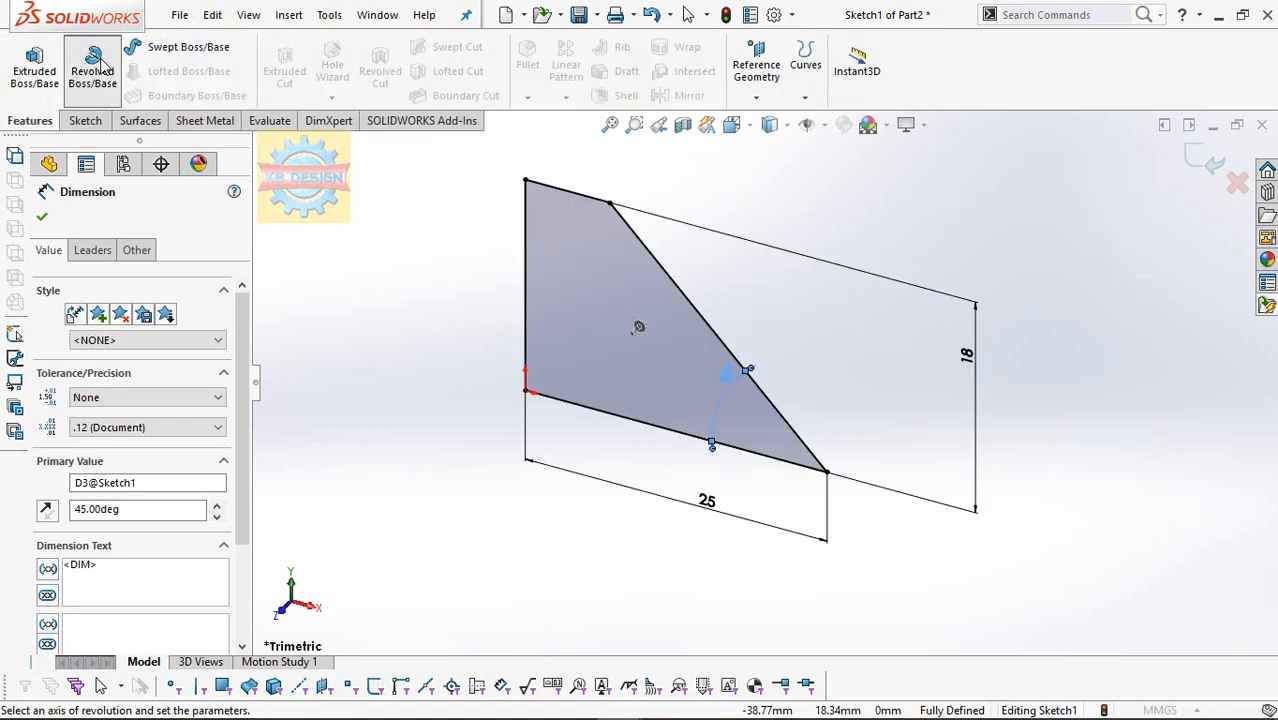
{"action": "left_click", "coordinate": [523, 276]}
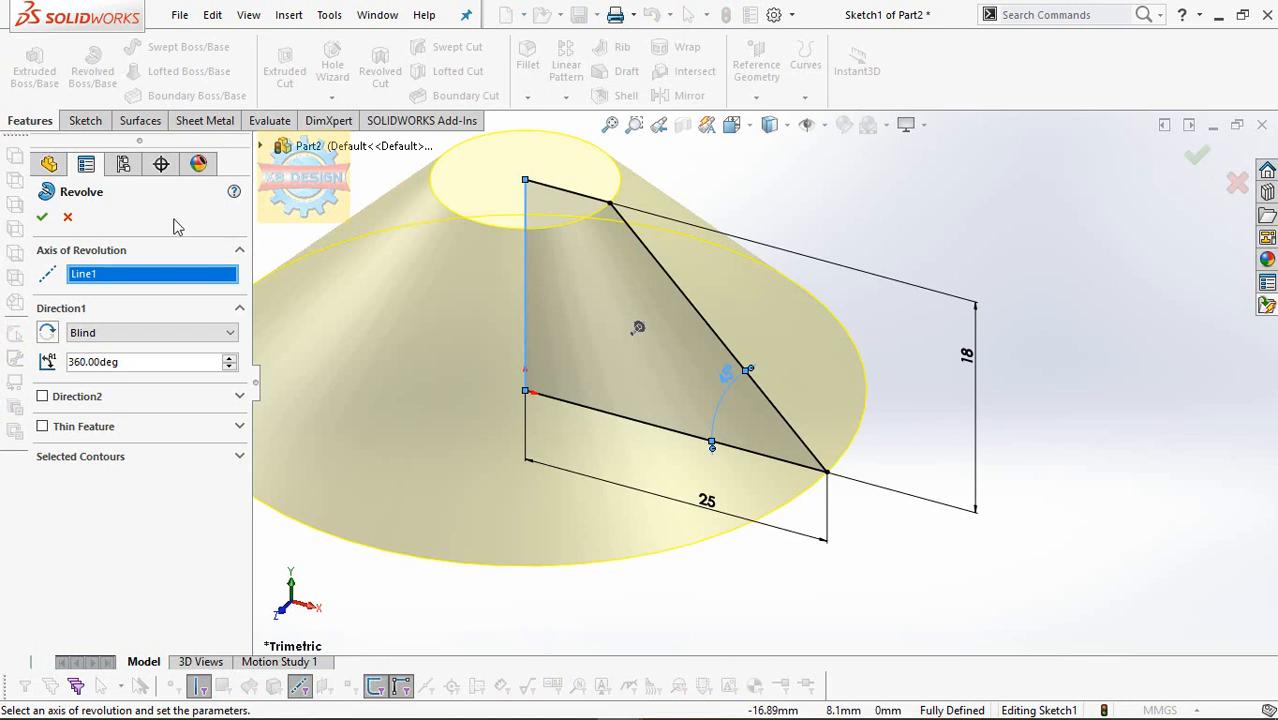
{"action": "left_click", "coordinate": [67, 218]}
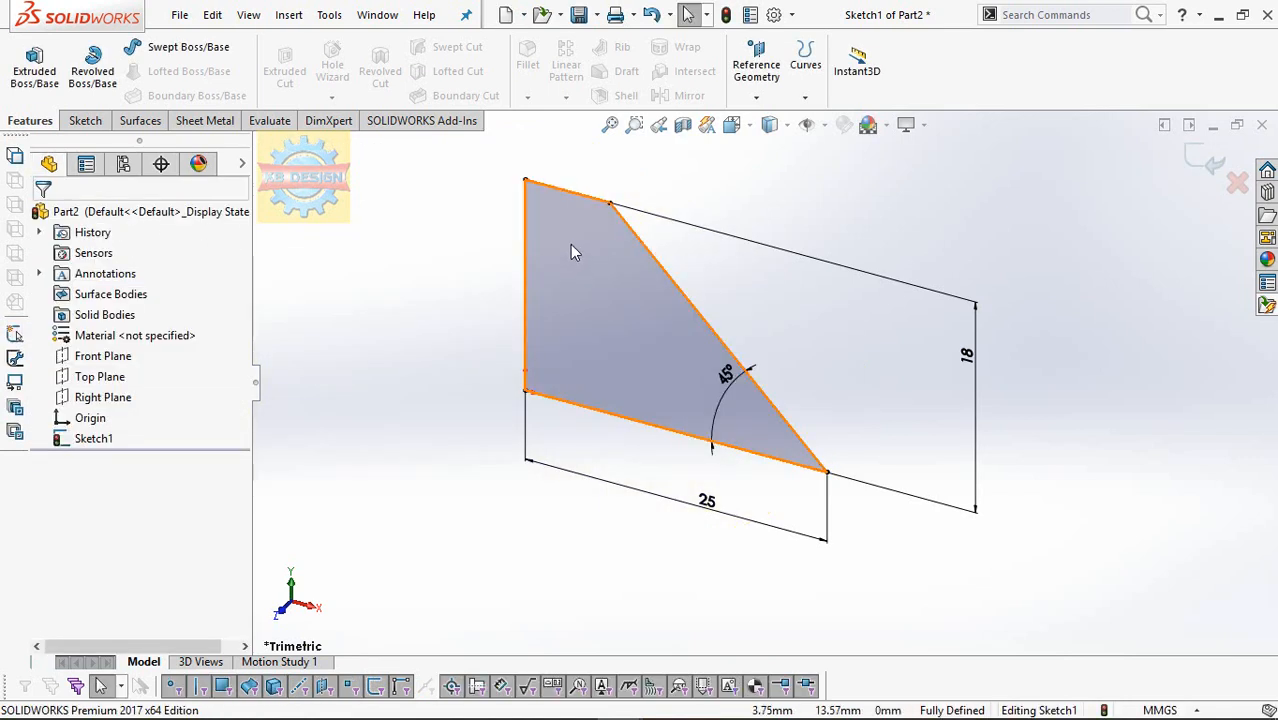
{"action": "key", "text": "space"}
{"action": "left_click", "coordinate": [441, 103]}
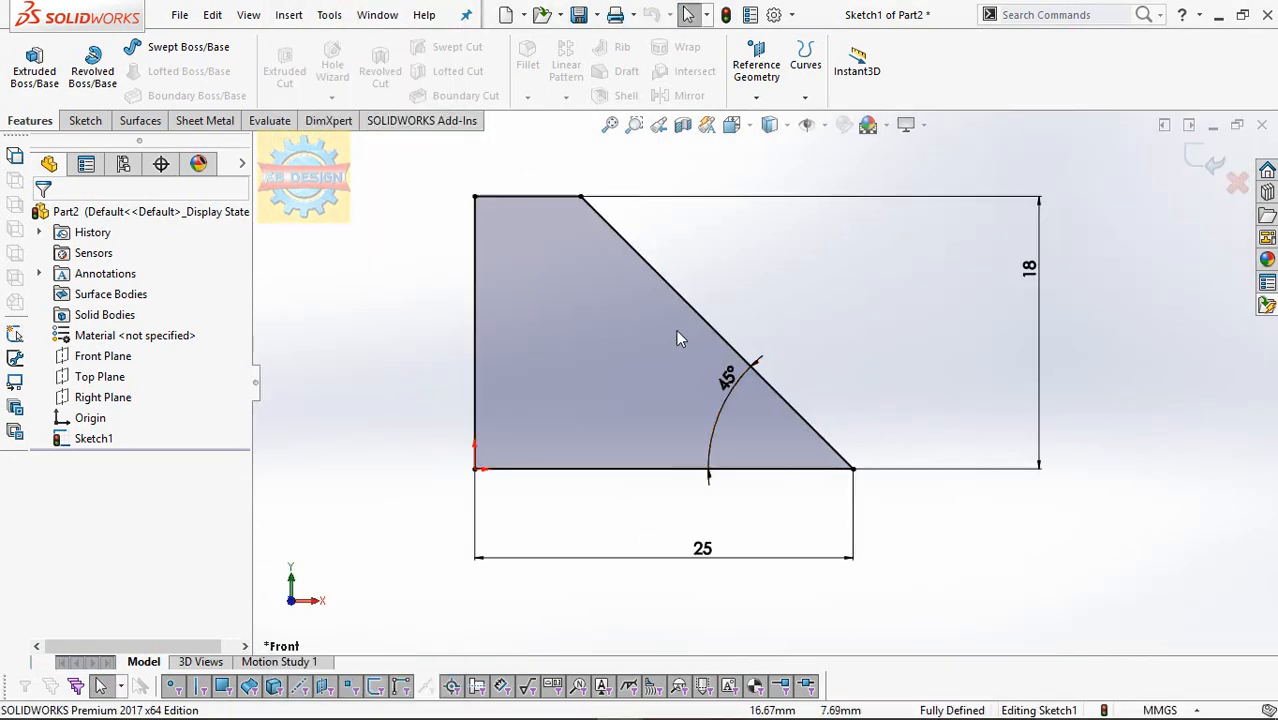
{"action": "left_click", "coordinate": [675, 307]}
{"action": "key", "text": "Delete"}
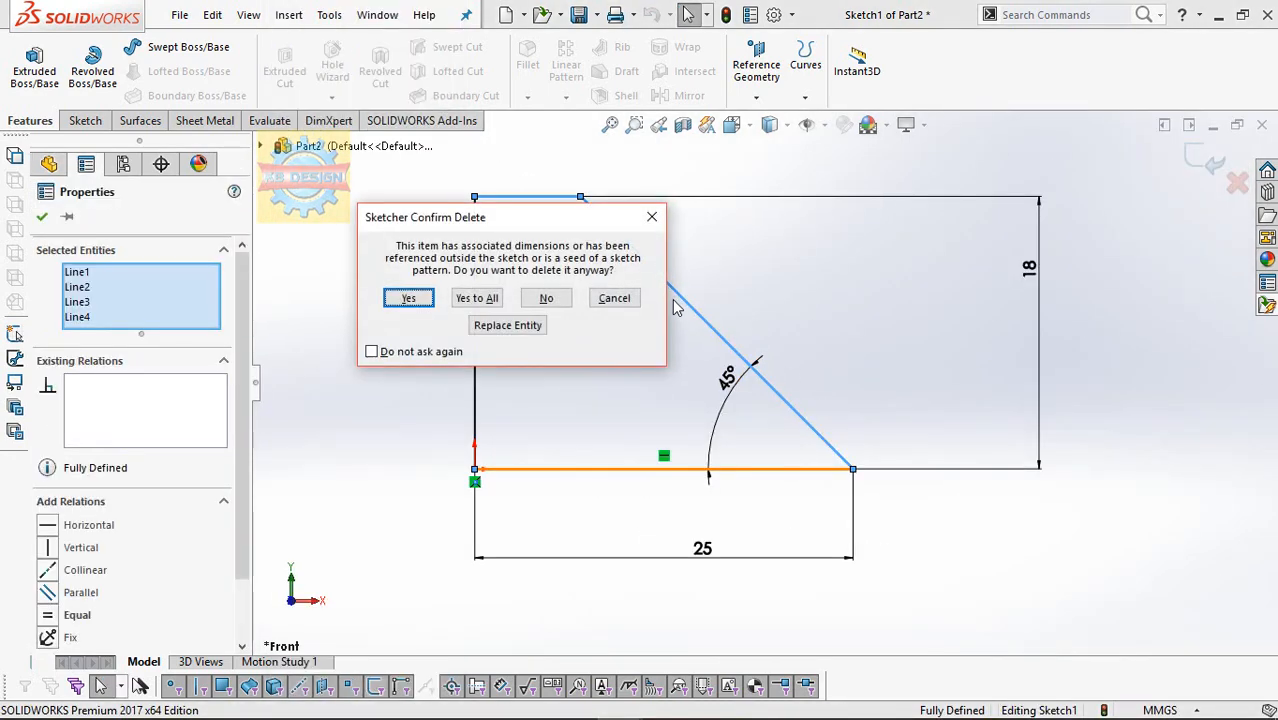
{"action": "key", "text": "Return"}
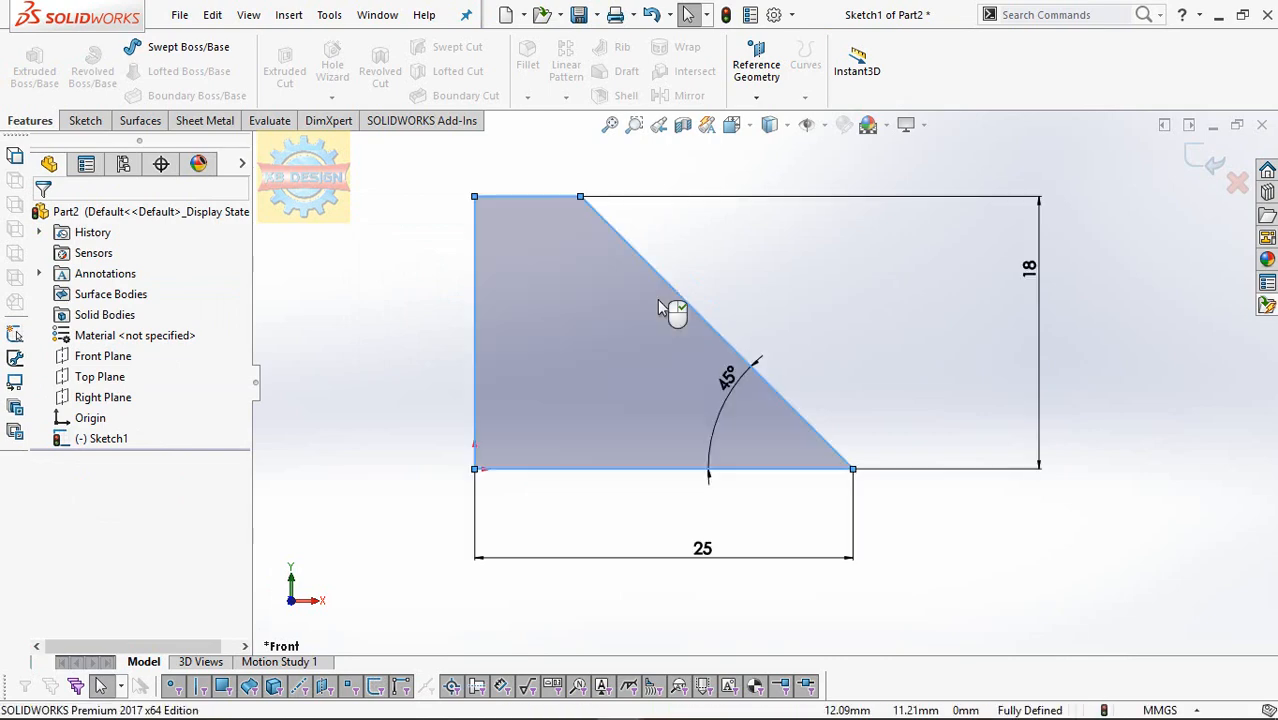
{"action": "key", "text": "ctrl+z"}
Trim away the sloped side of the trapezoid profile.
{"action": "left_click", "coordinate": [85, 121]}
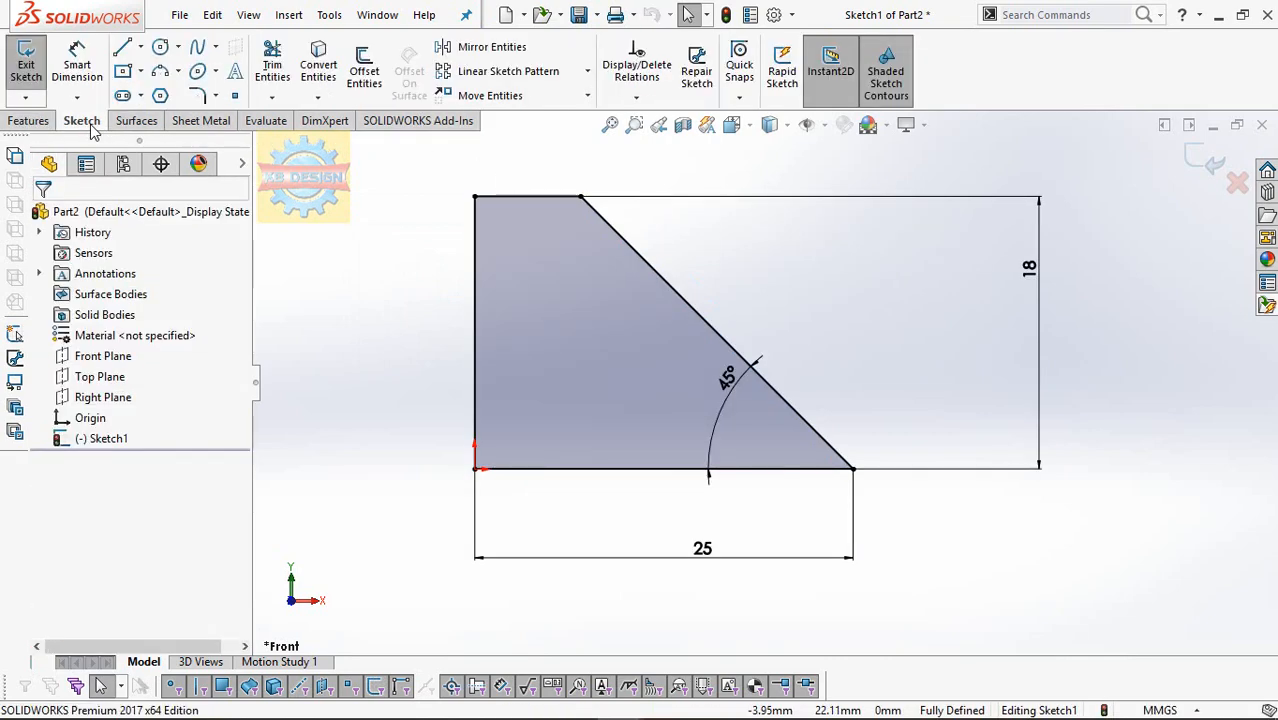
{"action": "left_click", "coordinate": [275, 62]}
{"action": "left_click_drag", "start_coordinate": [772, 291], "coordinate": [671, 317]}
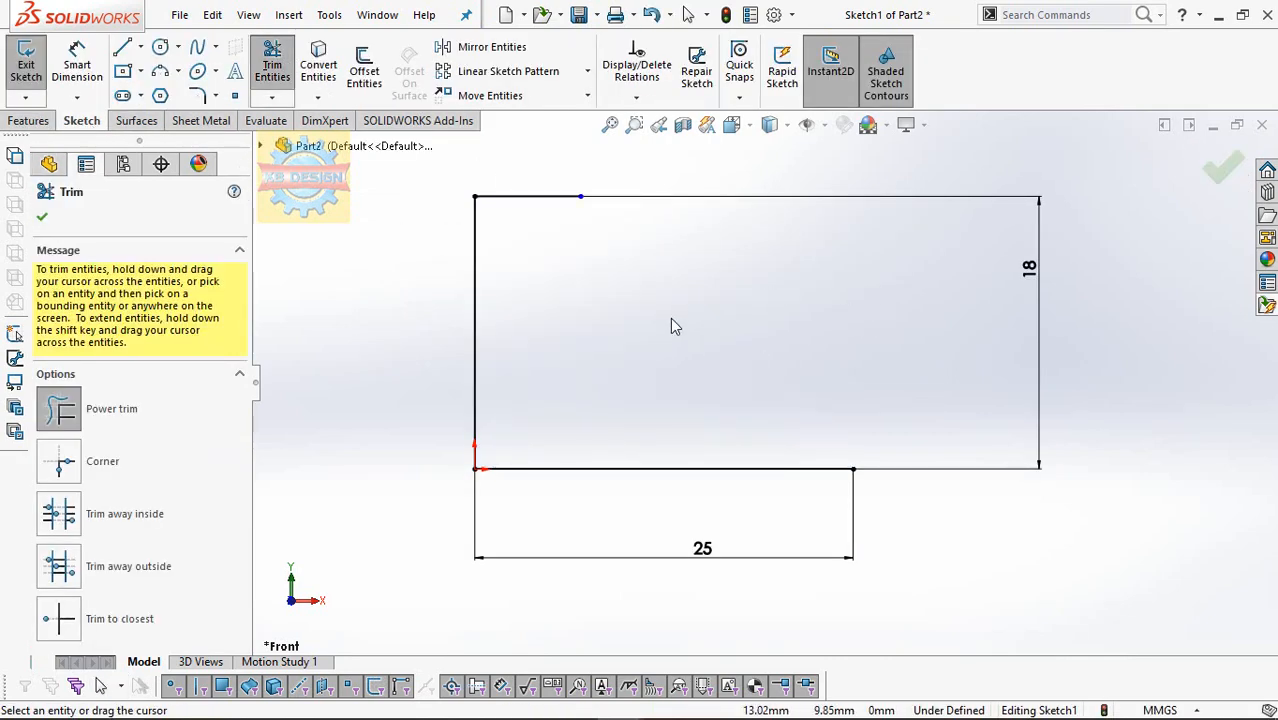
{"action": "key", "text": "Escape"}
Draw a vertical line about 5.7 mm up from the base's right end, and close the profile with a sloped line to the top edge's end.
{"action": "left_click", "coordinate": [120, 52]}
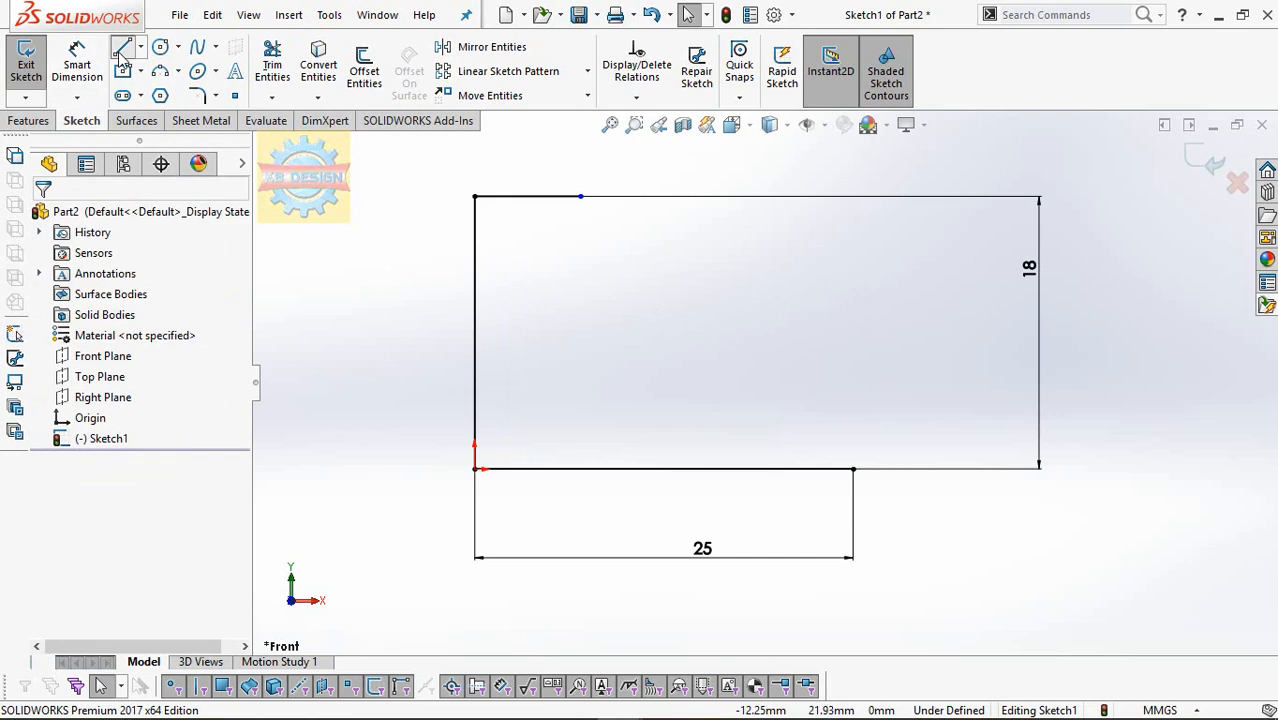
{"action": "left_click", "coordinate": [853, 468]}
{"action": "left_click", "coordinate": [853, 382]}
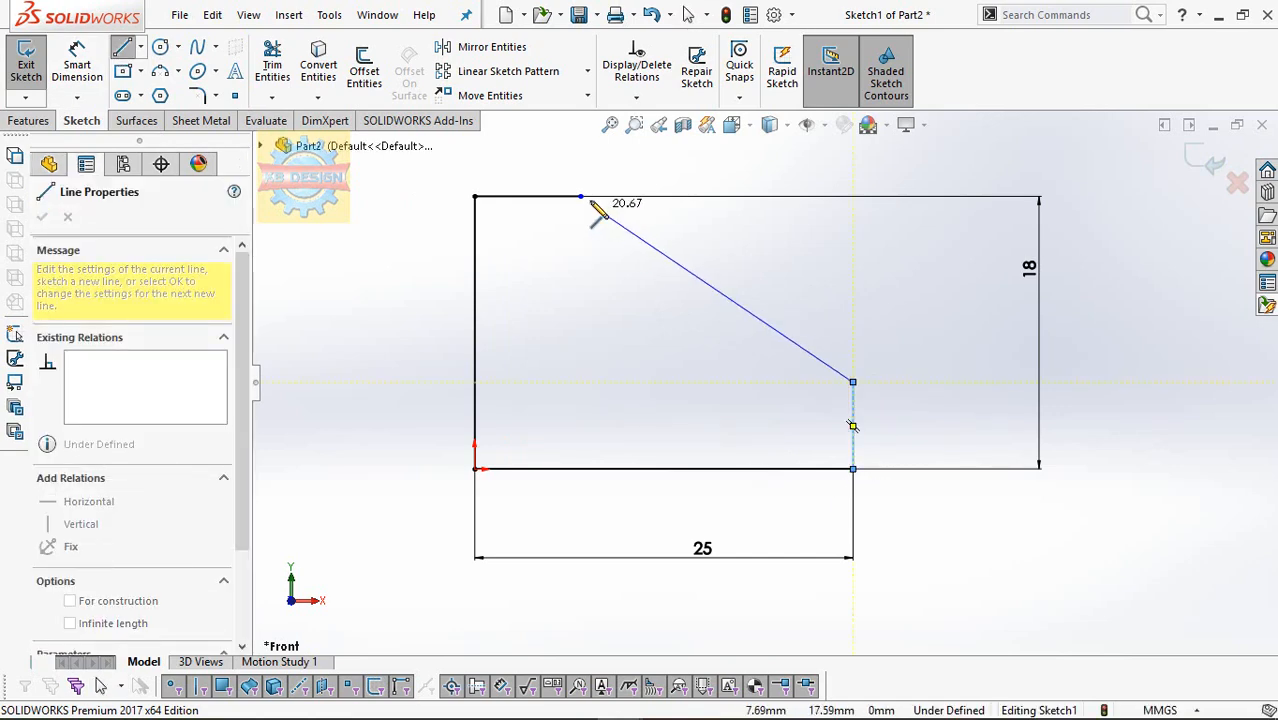
{"action": "left_click", "coordinate": [581, 198]}
Dimension the profile's short right vertical side to 10 mm.
{"action": "left_click", "coordinate": [86, 63]}
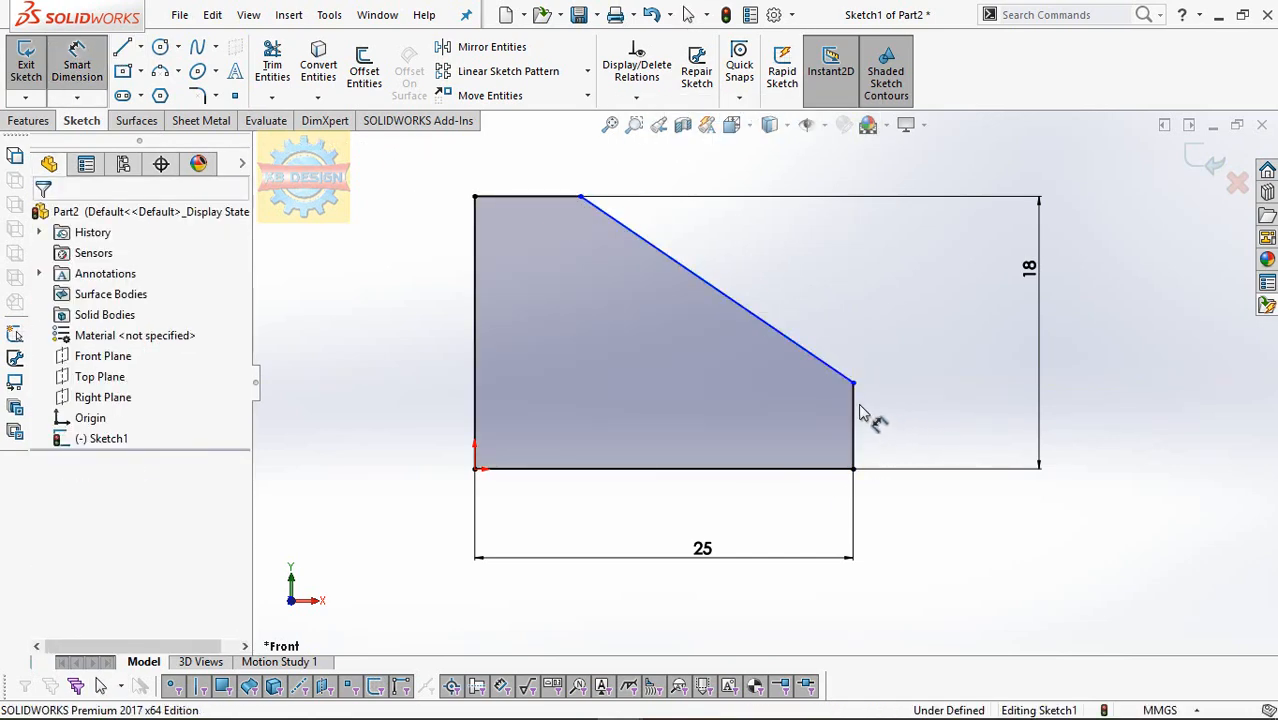
{"action": "left_click", "coordinate": [960, 420]}
{"action": "type", "text": "10"}
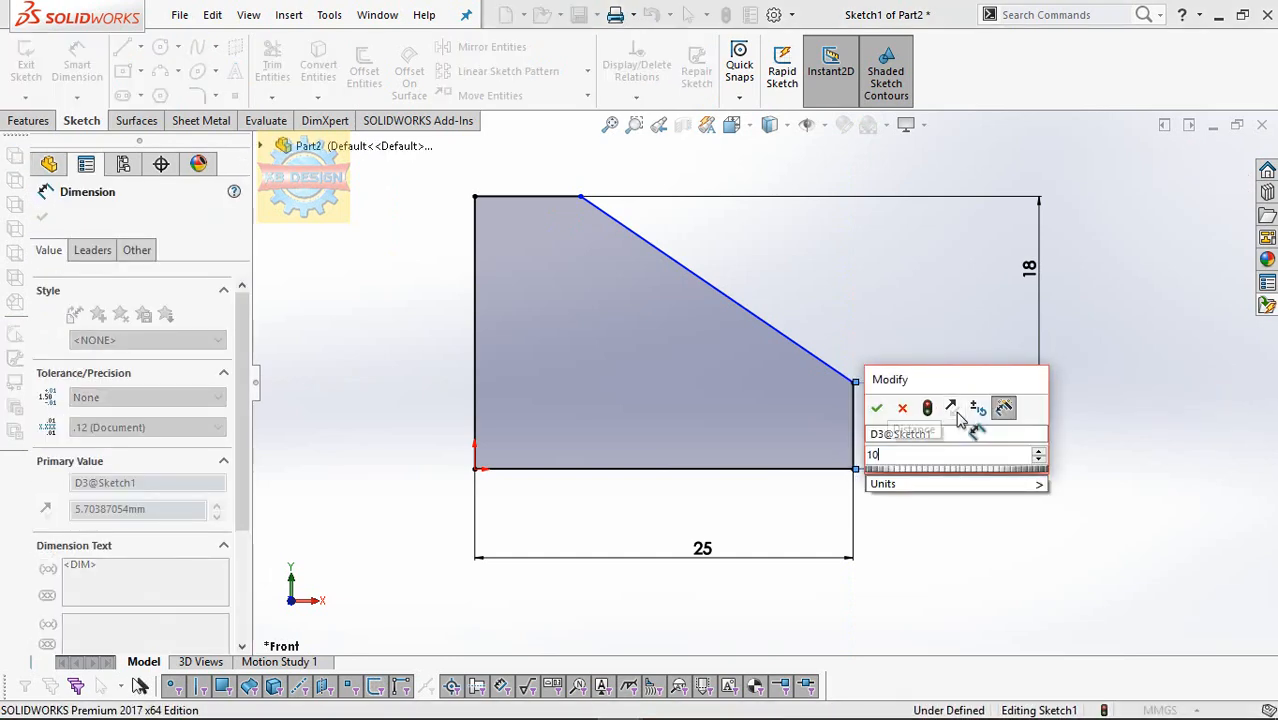
{"action": "key", "text": "Return"}
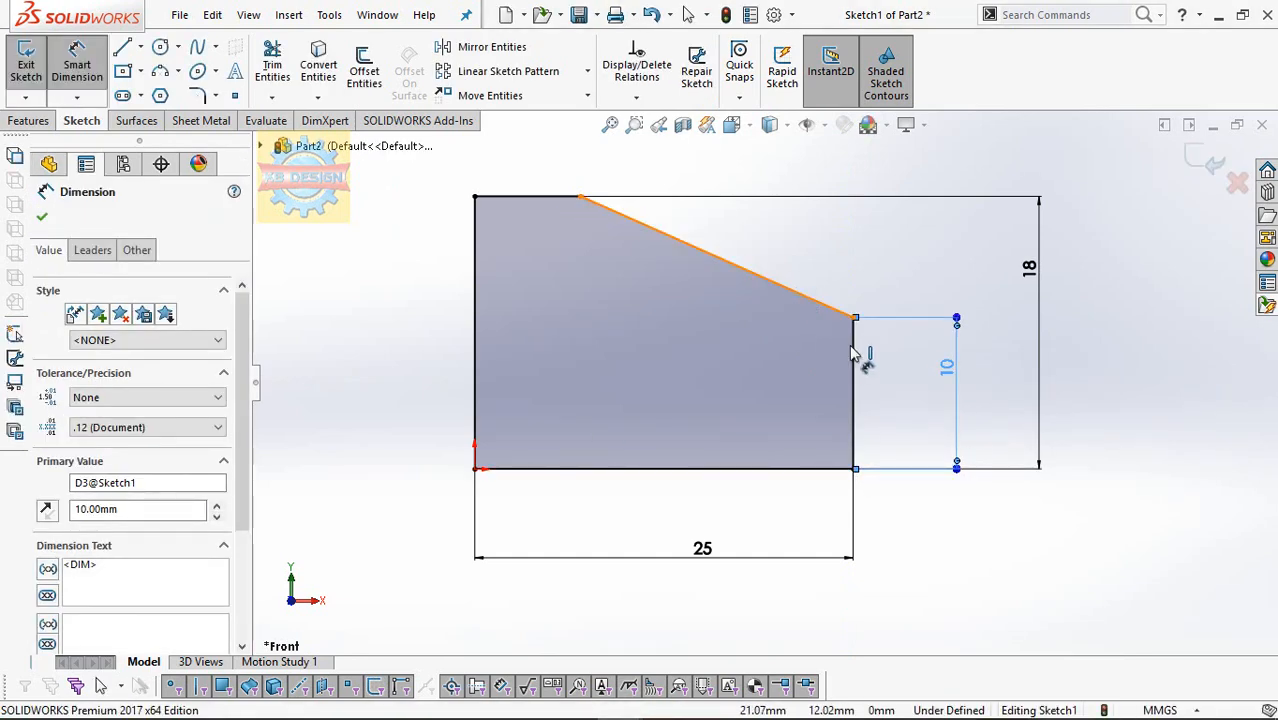
Dimension the angle between the profile's sloped side and its base to 45 degrees.
{"action": "left_click", "coordinate": [780, 286]}
{"action": "left_click", "coordinate": [680, 468]}
{"action": "left_click", "coordinate": [330, 345]}
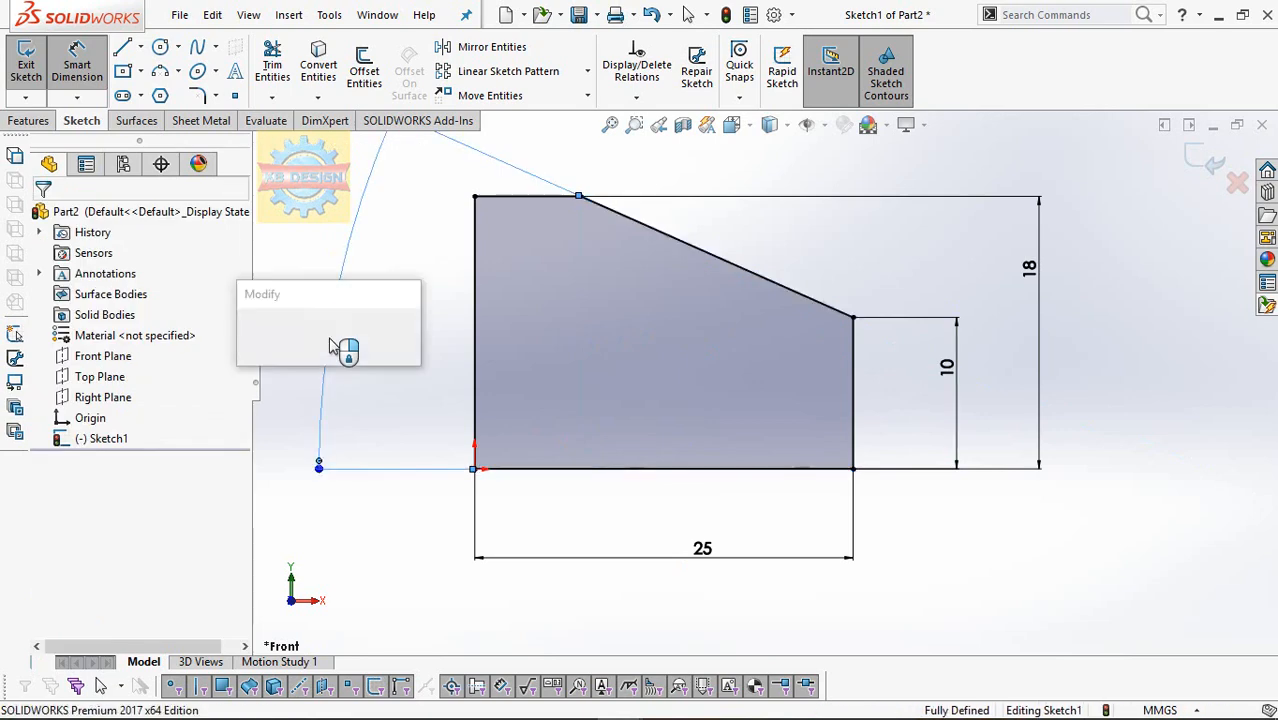
{"action": "type", "text": "45"}
{"action": "key", "text": "Return"}
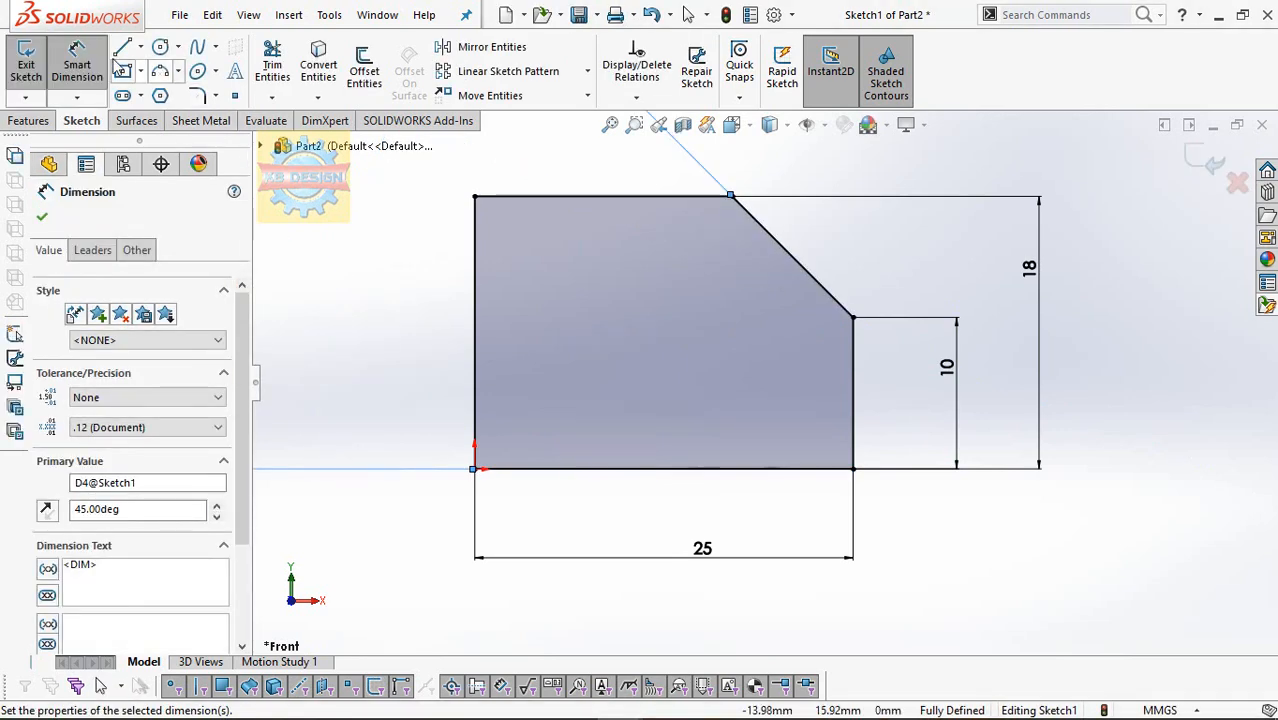
Revolve the profile 360 degrees about its left vertical line.
{"action": "left_click", "coordinate": [40, 120]}
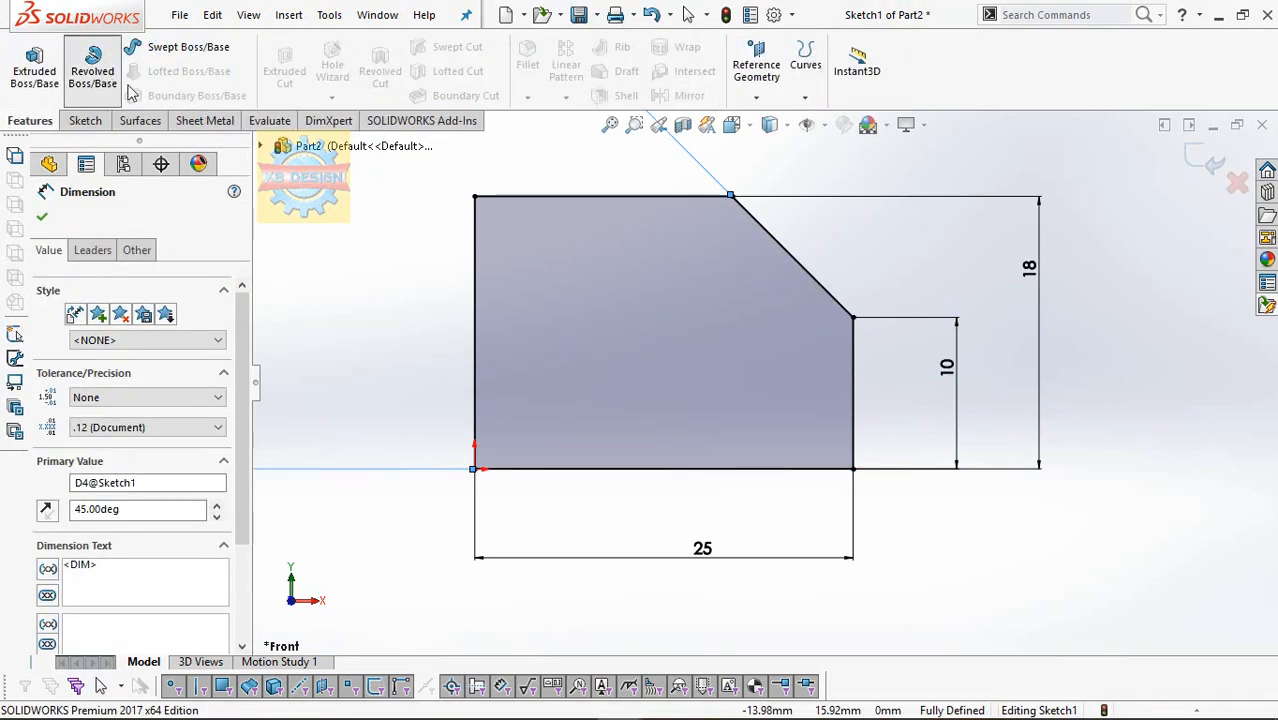
{"action": "left_click", "coordinate": [112, 80]}
{"action": "left_click", "coordinate": [695, 340]}
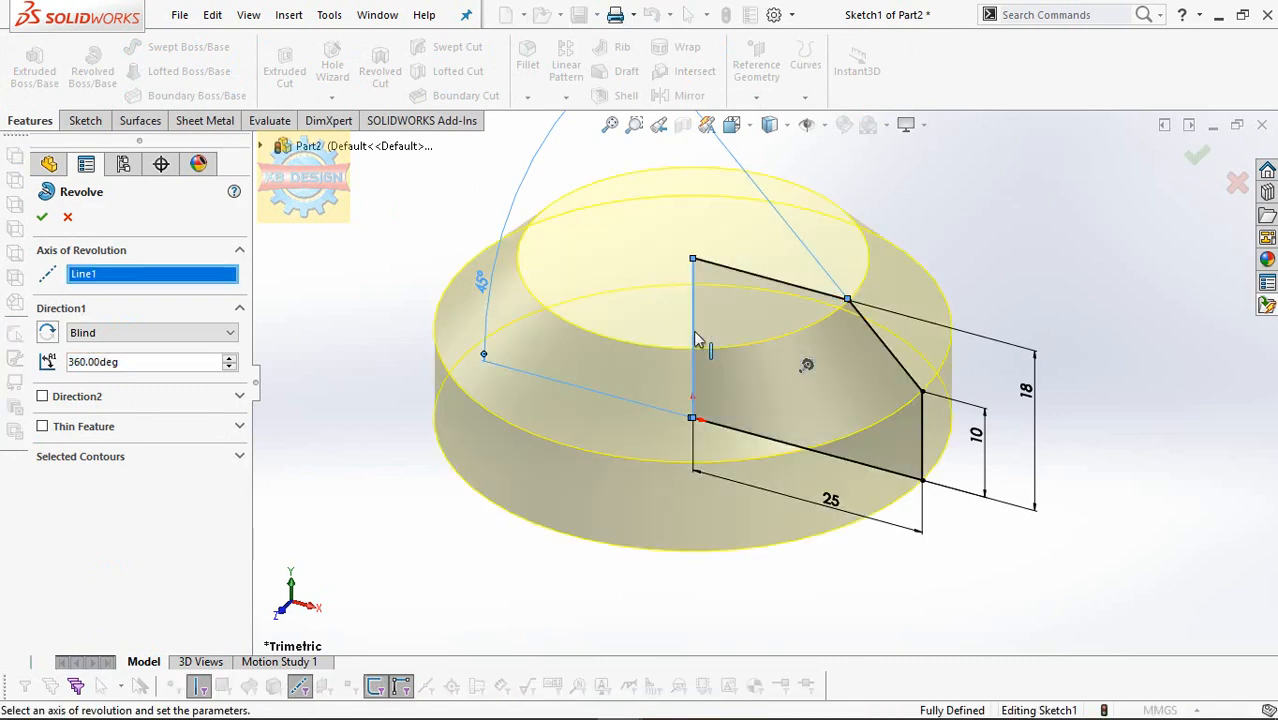
{"action": "right_click", "coordinate": [807, 364]}
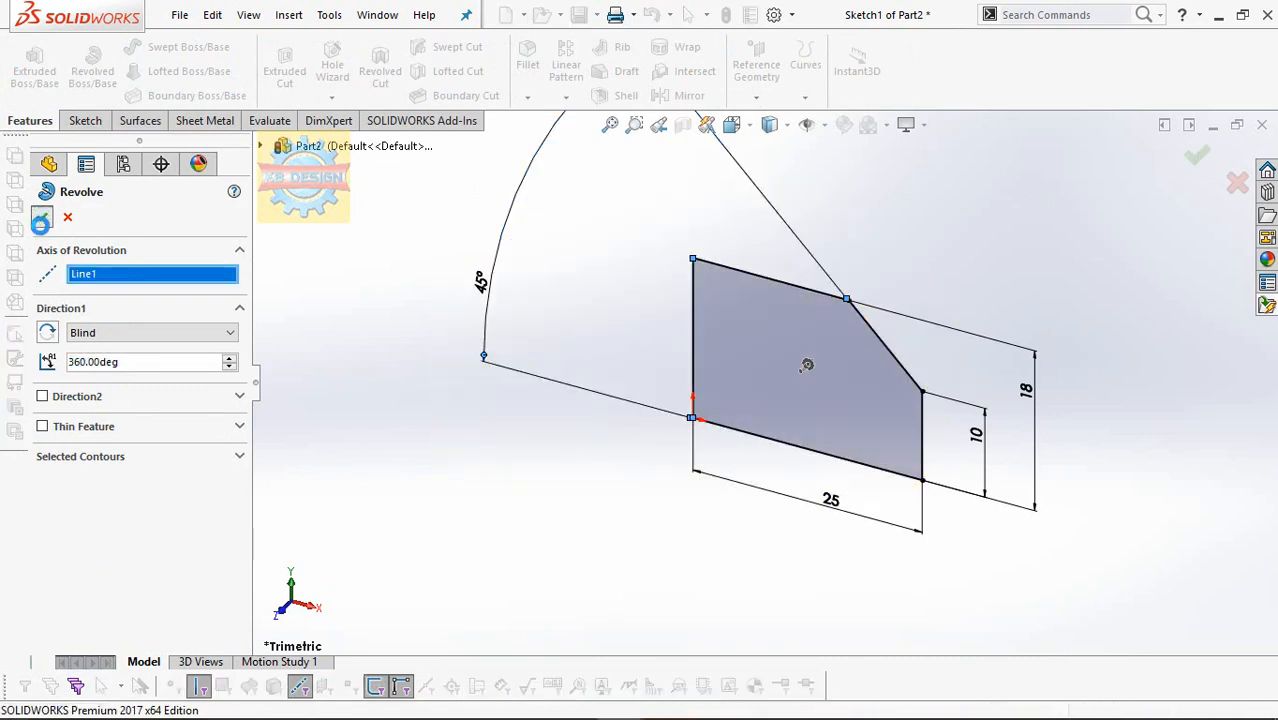
Chamfer the bottom outer edge of the revolved body by 1 mm at 45 degrees.
{"action": "middle_click_drag", "start_coordinate": [591, 351], "coordinate": [331, 160]}
{"action": "left_click", "coordinate": [527, 96]}
{"action": "left_click", "coordinate": [533, 143]}
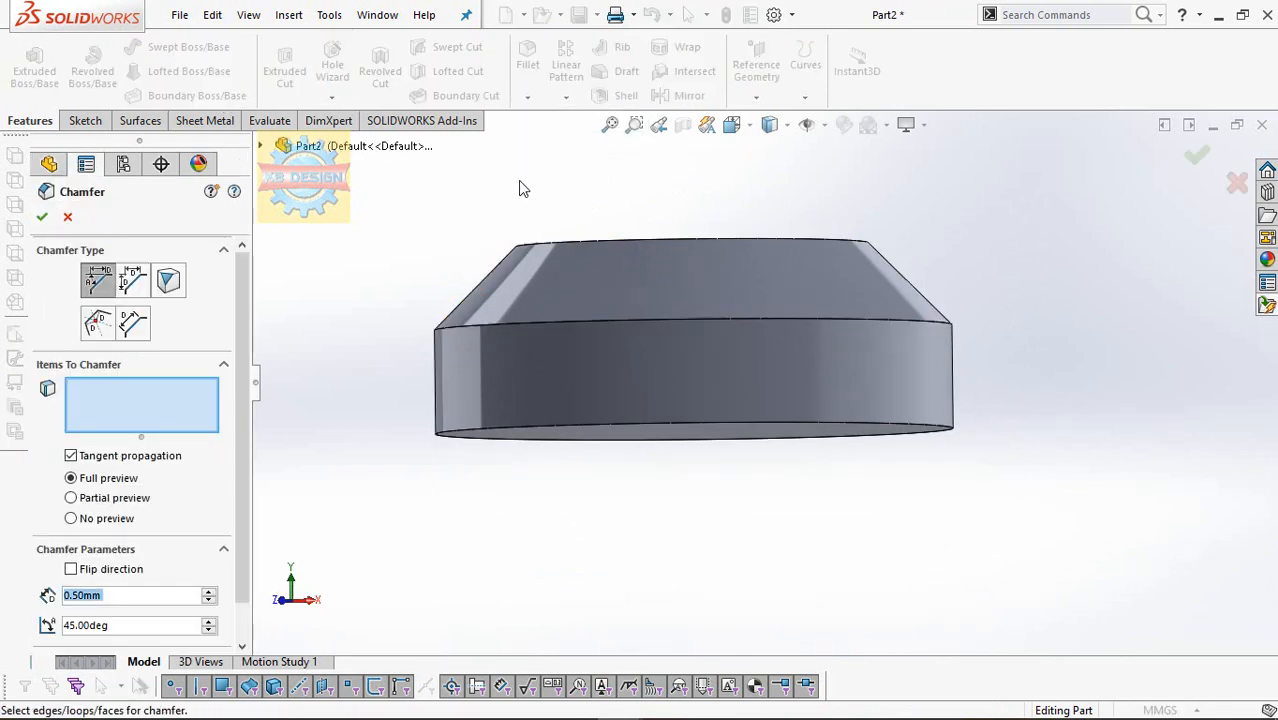
{"action": "type", "text": "1"}
{"action": "key", "text": "Return"}
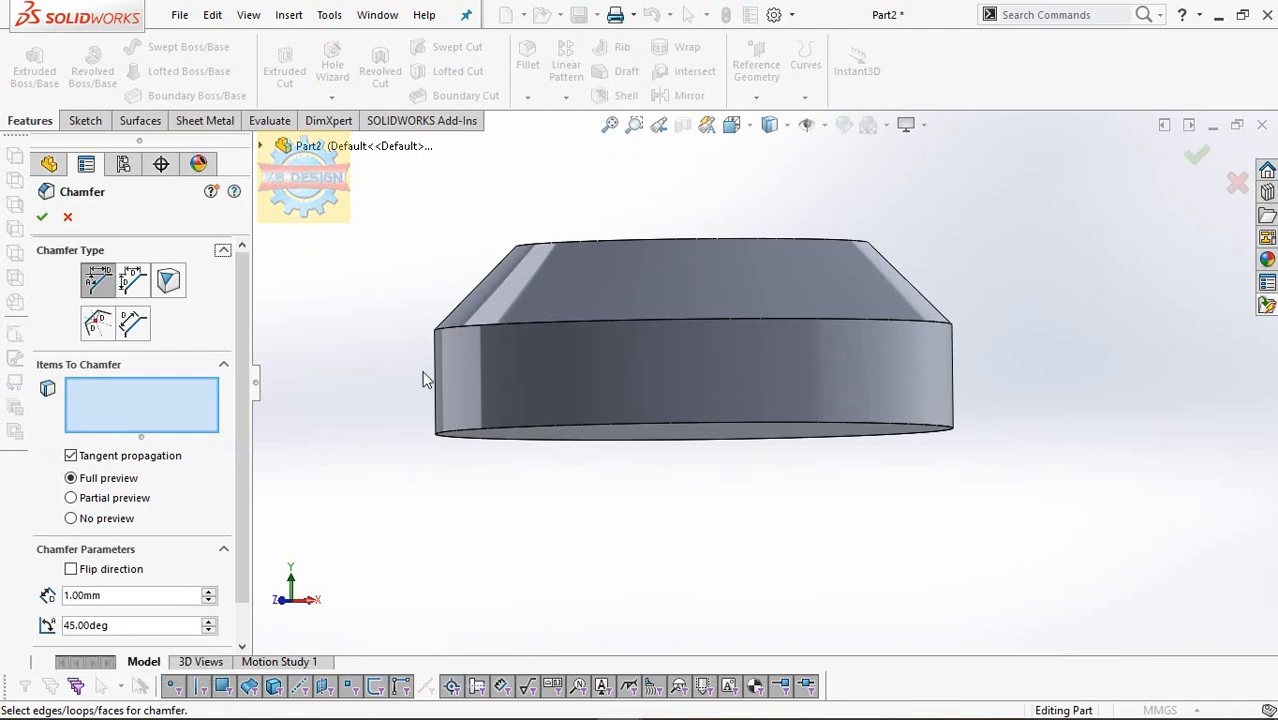
{"action": "left_click", "coordinate": [444, 432]}
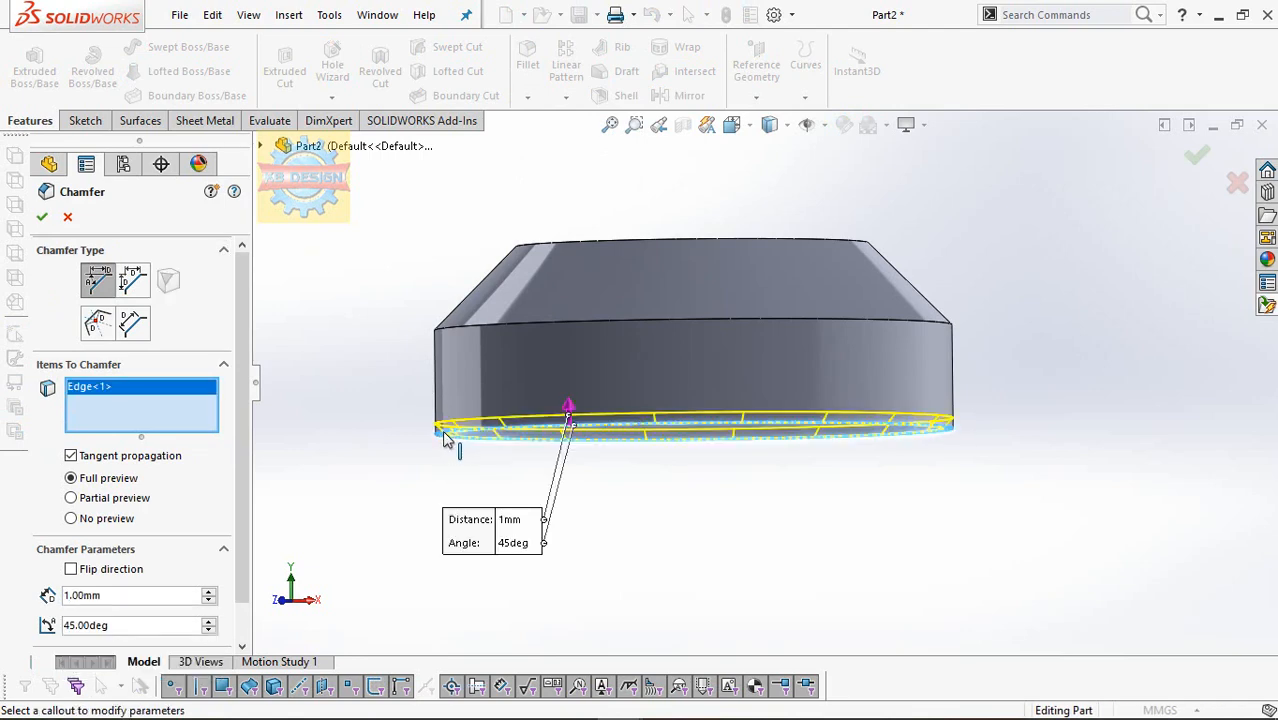
{"action": "left_click", "coordinate": [41, 217]}
Fillet the circular edge of the body's top face with a 5 mm radius.
{"action": "middle_click_drag", "start_coordinate": [510, 130], "coordinate": [519, 190]}
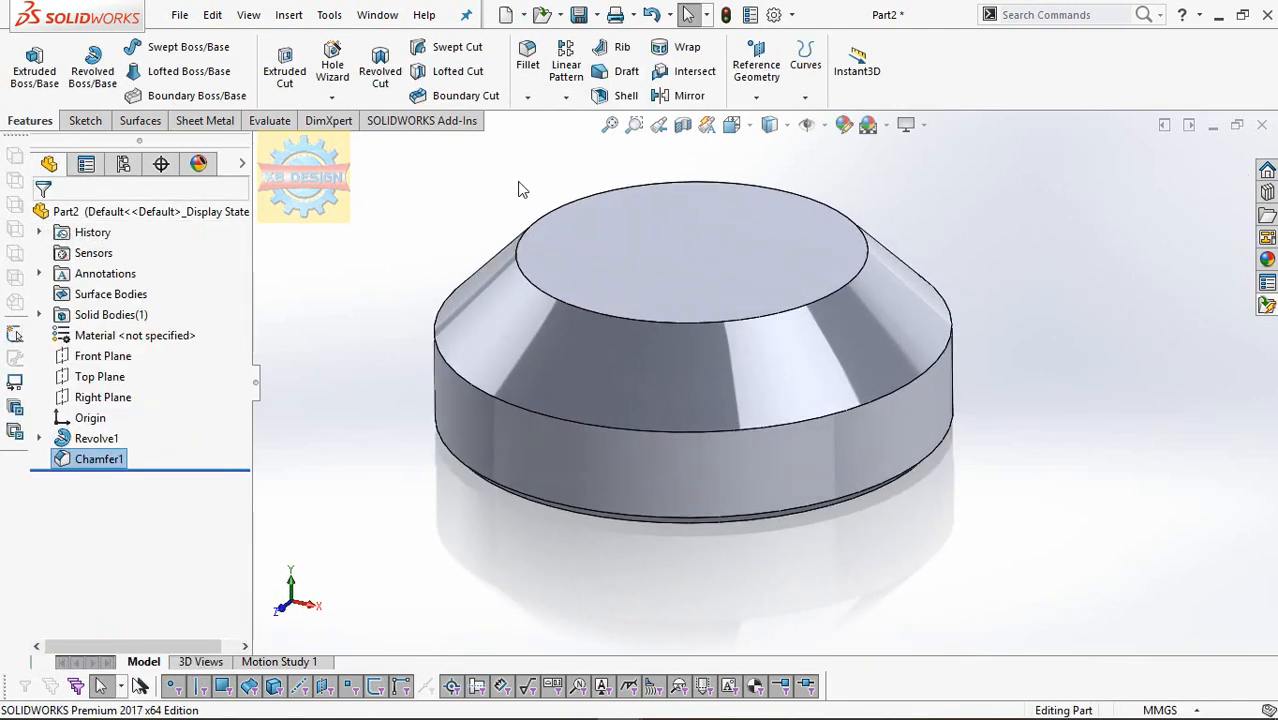
{"action": "left_click", "coordinate": [530, 88]}
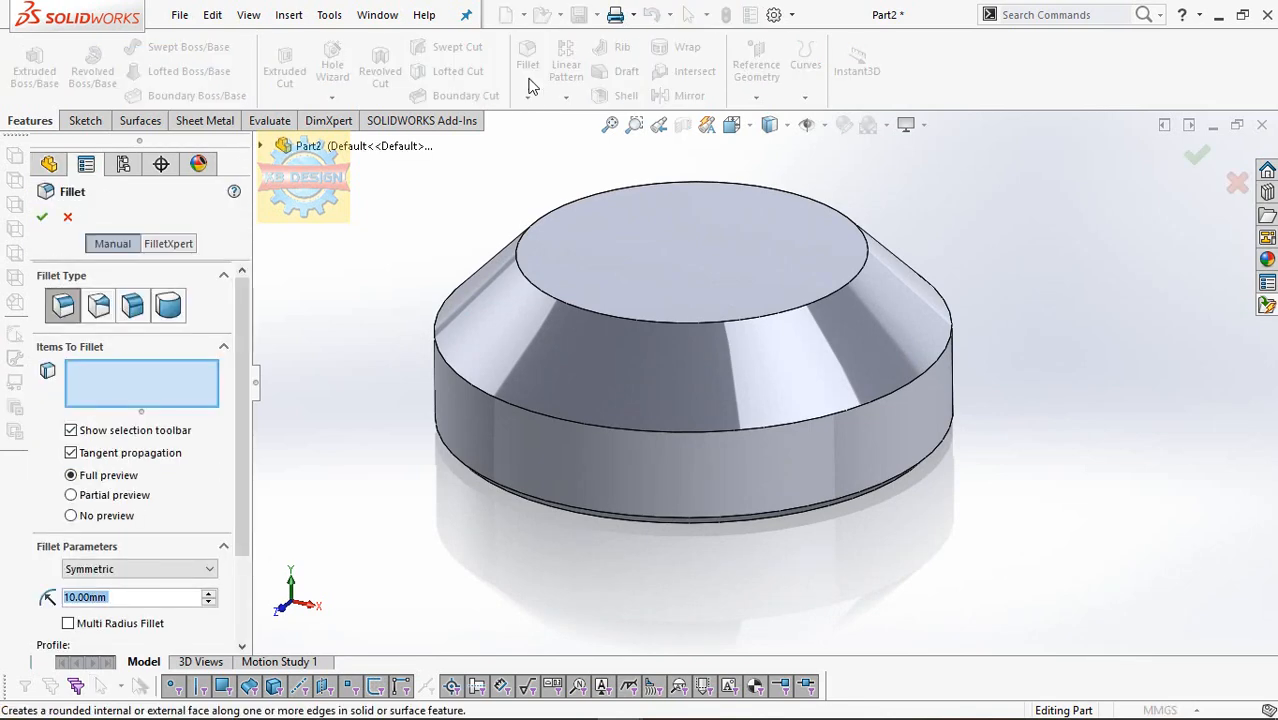
{"action": "type", "text": "5"}
{"action": "key", "text": "Return"}
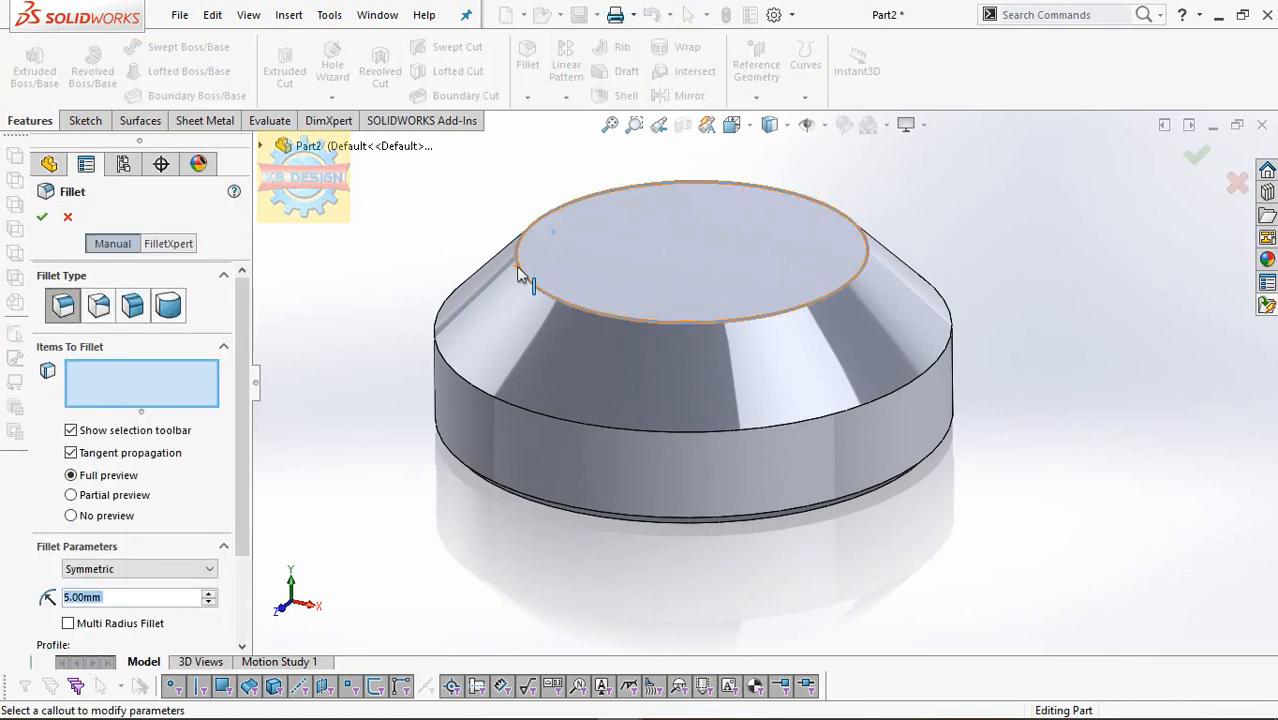
{"action": "left_click", "coordinate": [516, 266]}
{"action": "left_click", "coordinate": [41, 217]}
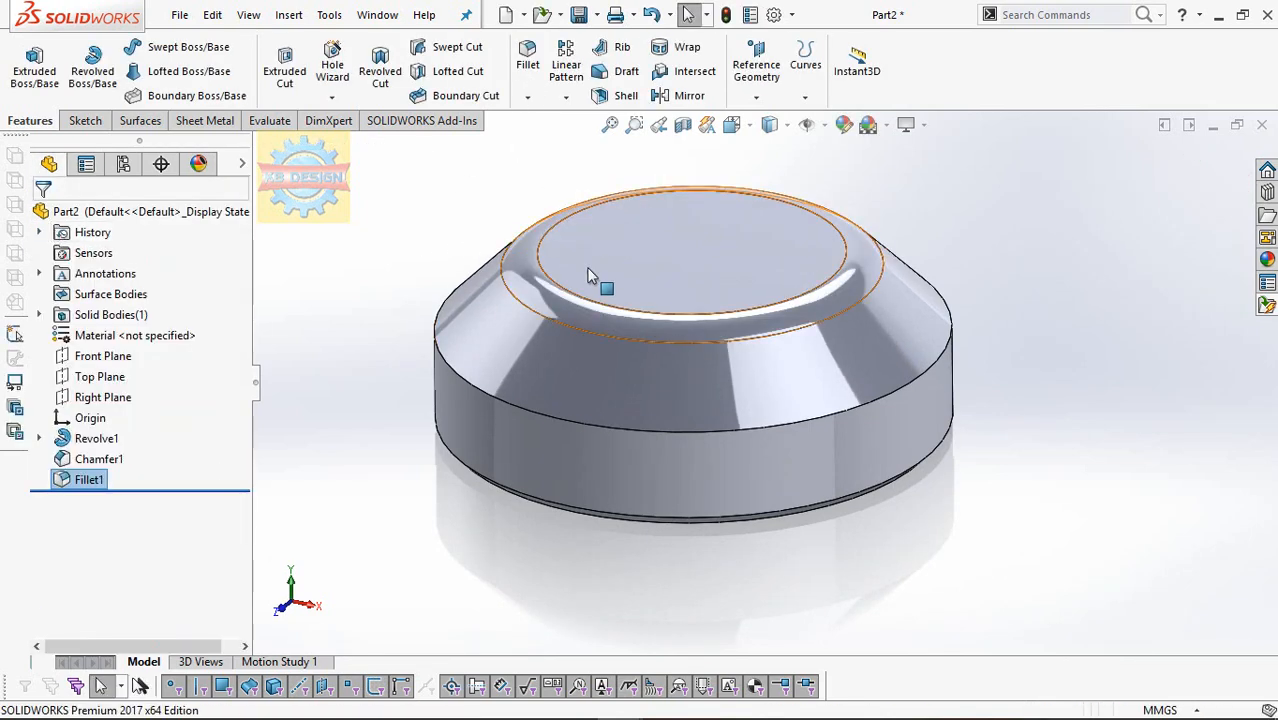
Sketch a six-sided polygon on the body's top face, centred on the origin, with a vertex straight up and an inscribed circle about 18.3 mm across.
{"action": "left_click", "coordinate": [687, 276]}
{"action": "left_click", "coordinate": [775, 199]}
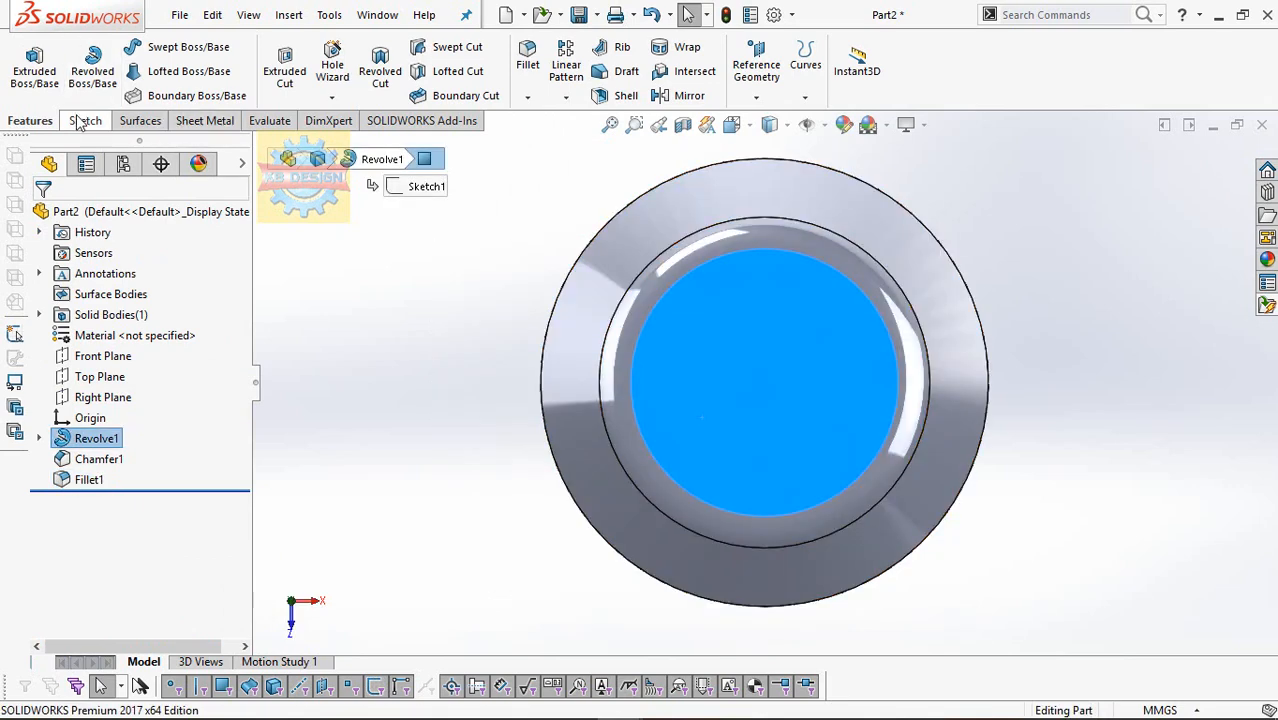
{"action": "left_click", "coordinate": [85, 120]}
{"action": "left_click", "coordinate": [26, 62]}
{"action": "left_click", "coordinate": [160, 96]}
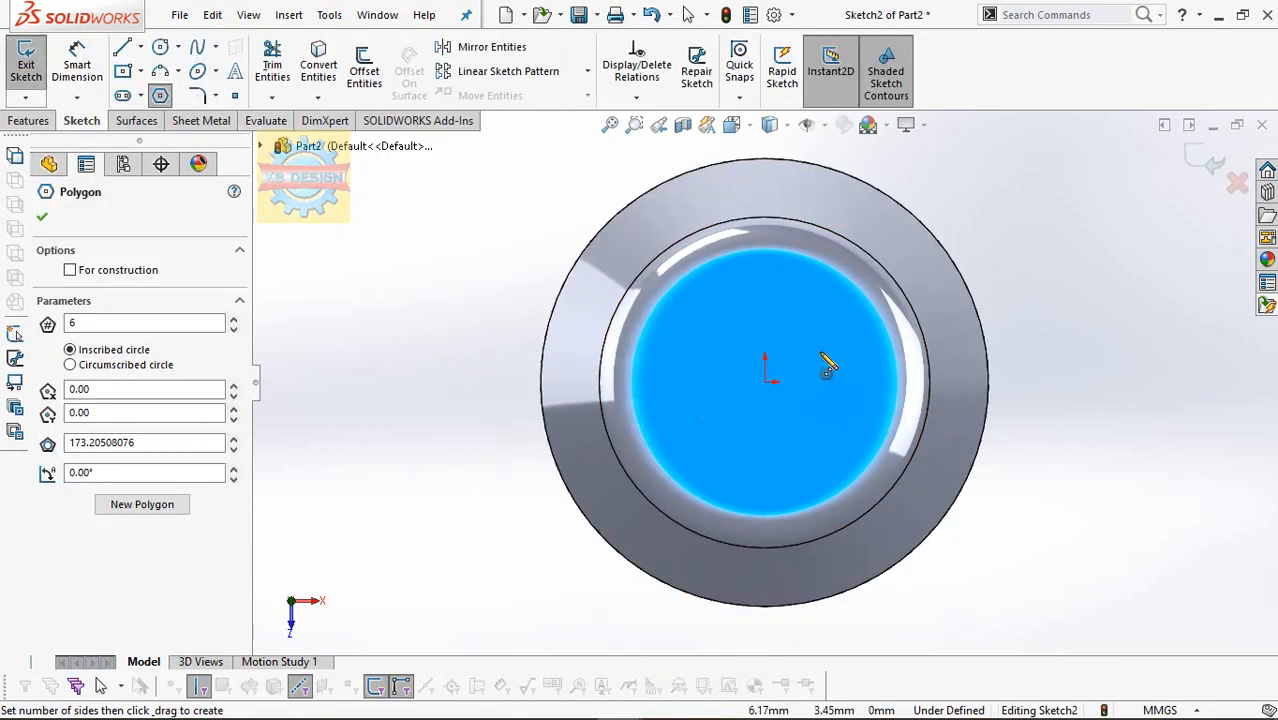
{"action": "left_click", "coordinate": [765, 380]}
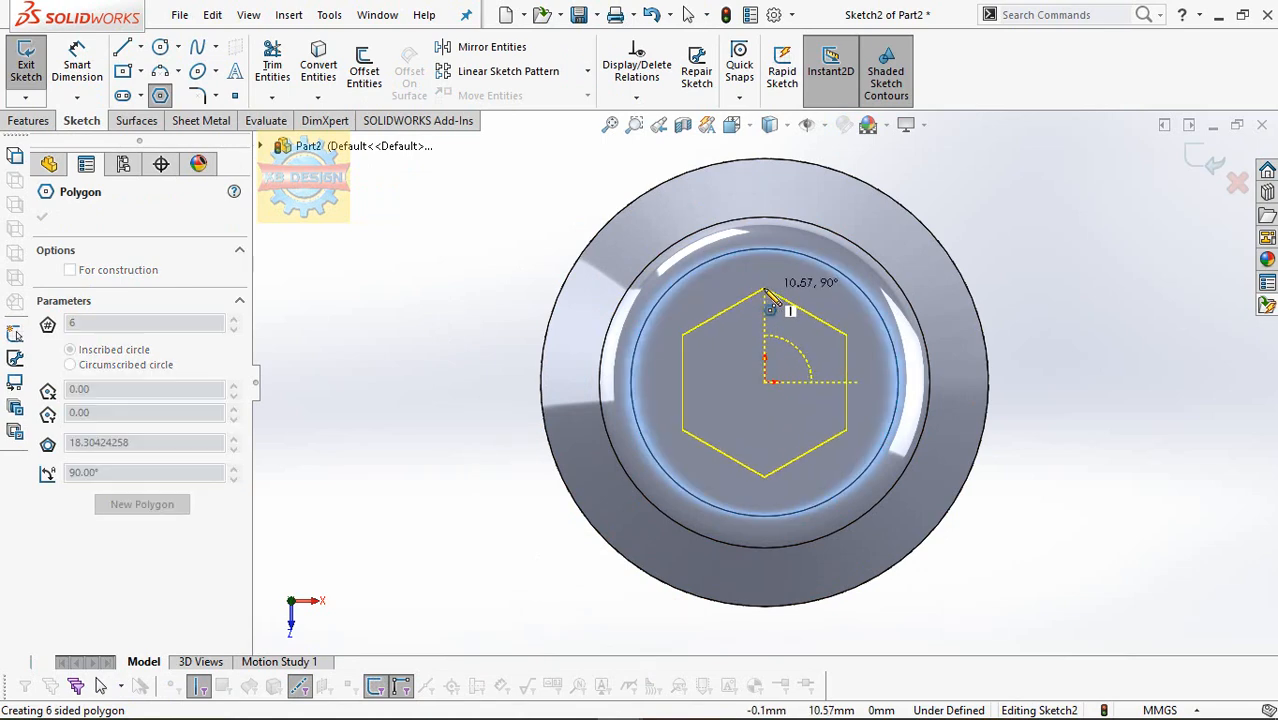
{"action": "left_click", "coordinate": [765, 289]}
{"action": "key", "text": "Escape"}
Dimension the distance between the hexagon's two vertical sides to 24 mm.
{"action": "left_click", "coordinate": [84, 68]}
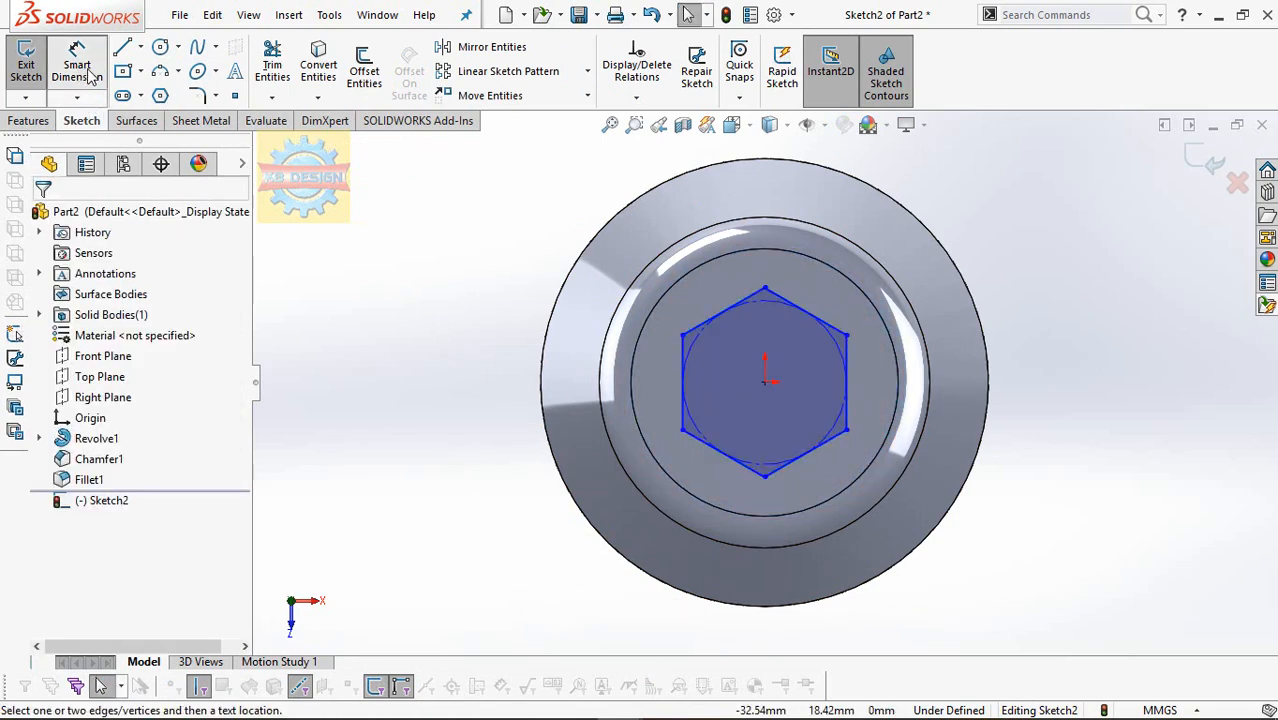
{"action": "left_click", "coordinate": [683, 355]}
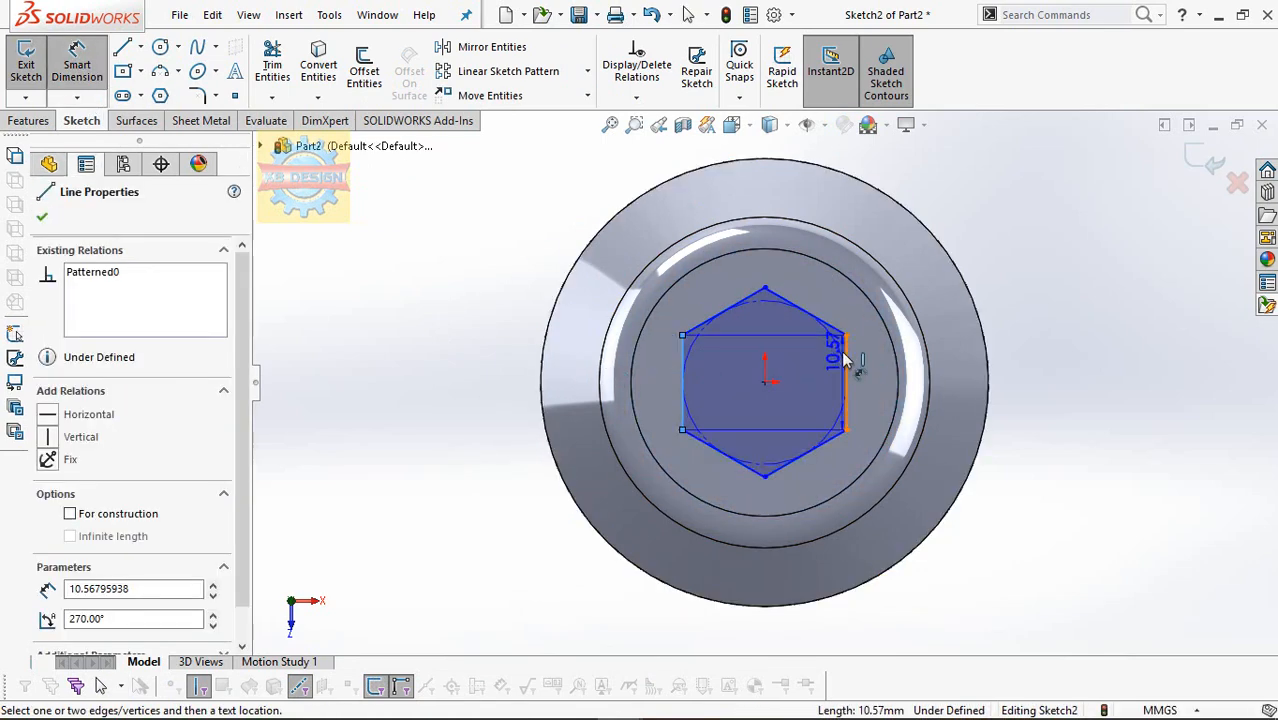
{"action": "left_click", "coordinate": [846, 368]}
{"action": "left_click", "coordinate": [757, 651]}
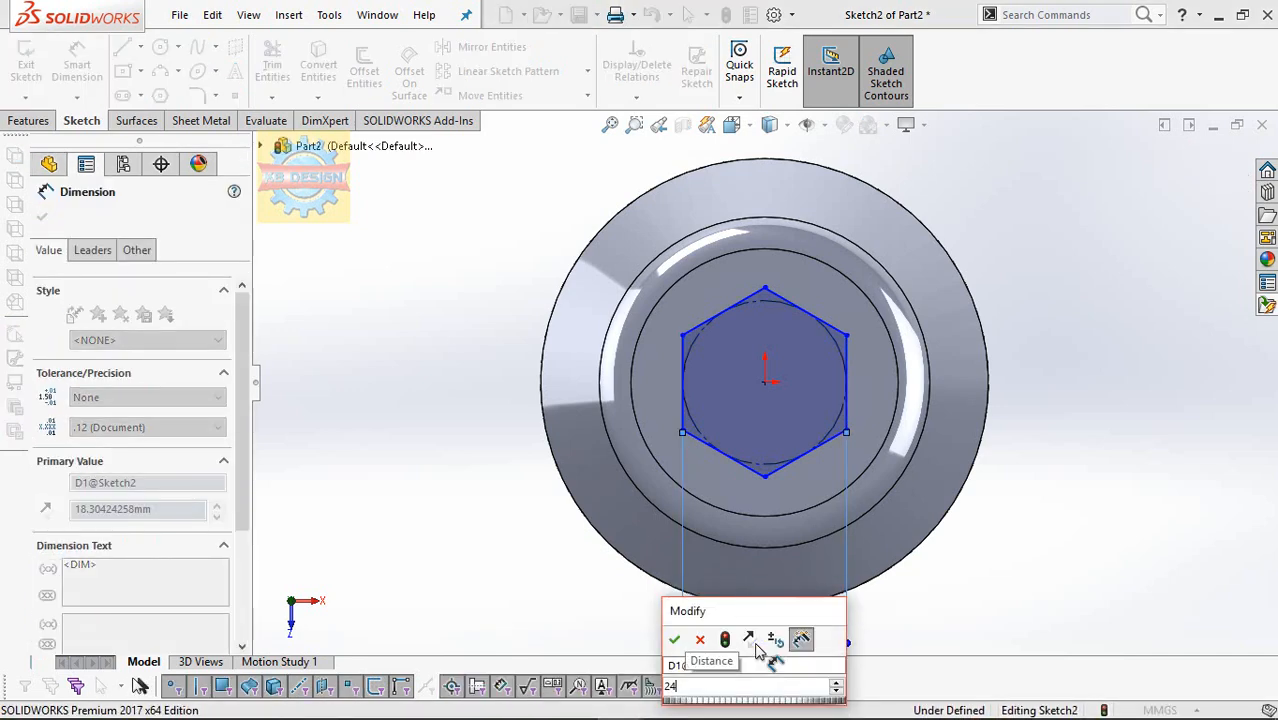
{"action": "key", "text": "Return"}
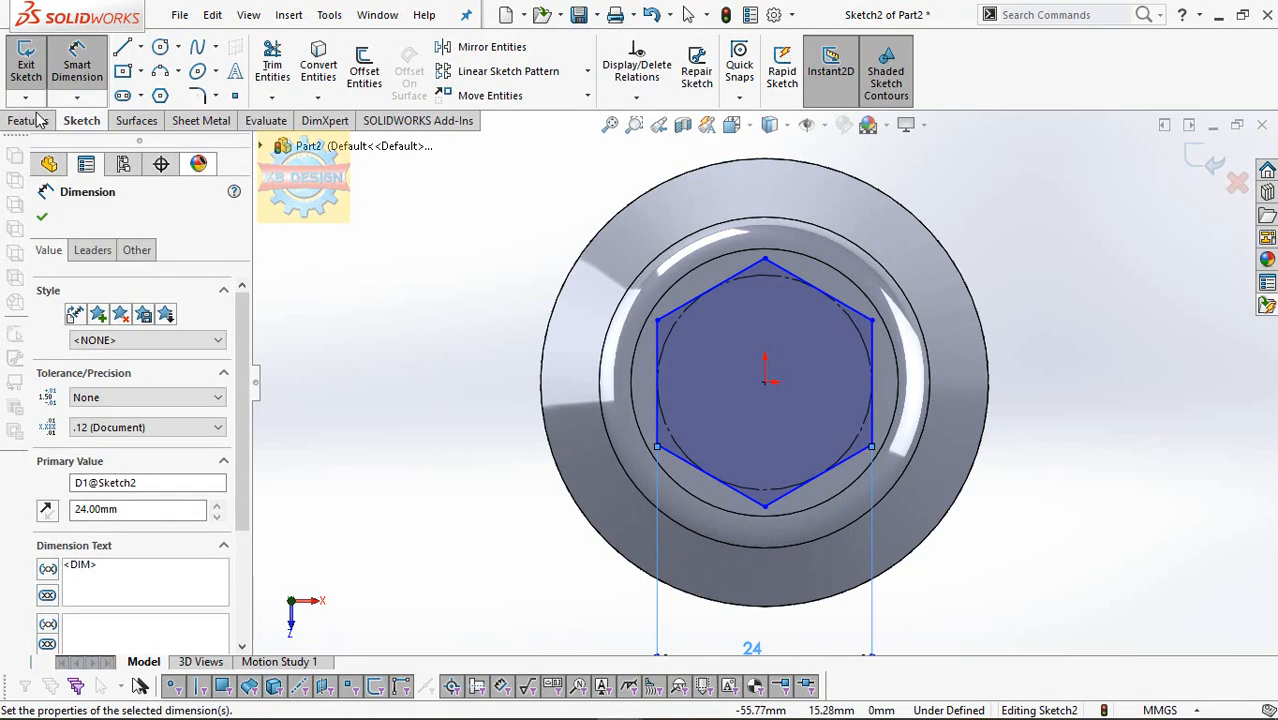
Extrude the hexagon 10 mm as a blind boss merged with the body.
{"action": "left_click", "coordinate": [30, 120]}
{"action": "left_click", "coordinate": [30, 90]}
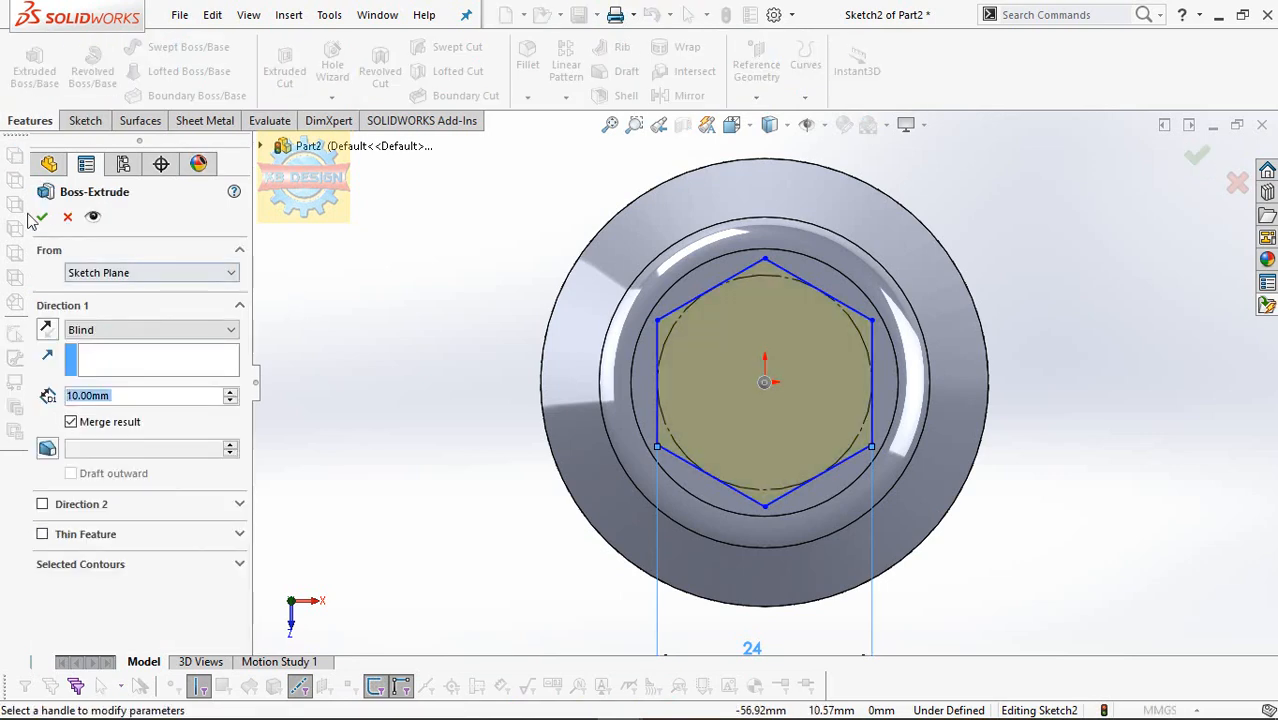
{"action": "left_click", "coordinate": [41, 216]}
Sketch a circle about 13.5 mm in diameter on the hexagonal boss's top face, centred on the origin.
{"action": "left_click", "coordinate": [751, 380]}
{"action": "left_click", "coordinate": [82, 120]}
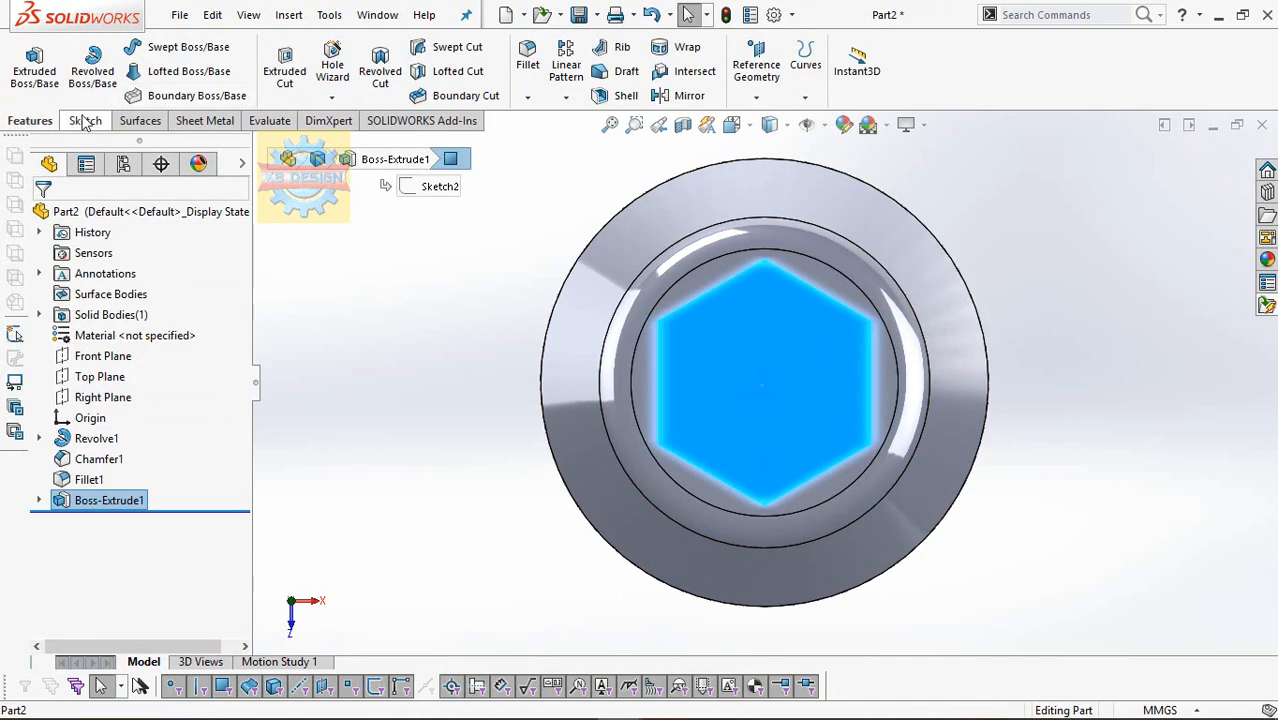
{"action": "left_click", "coordinate": [30, 66]}
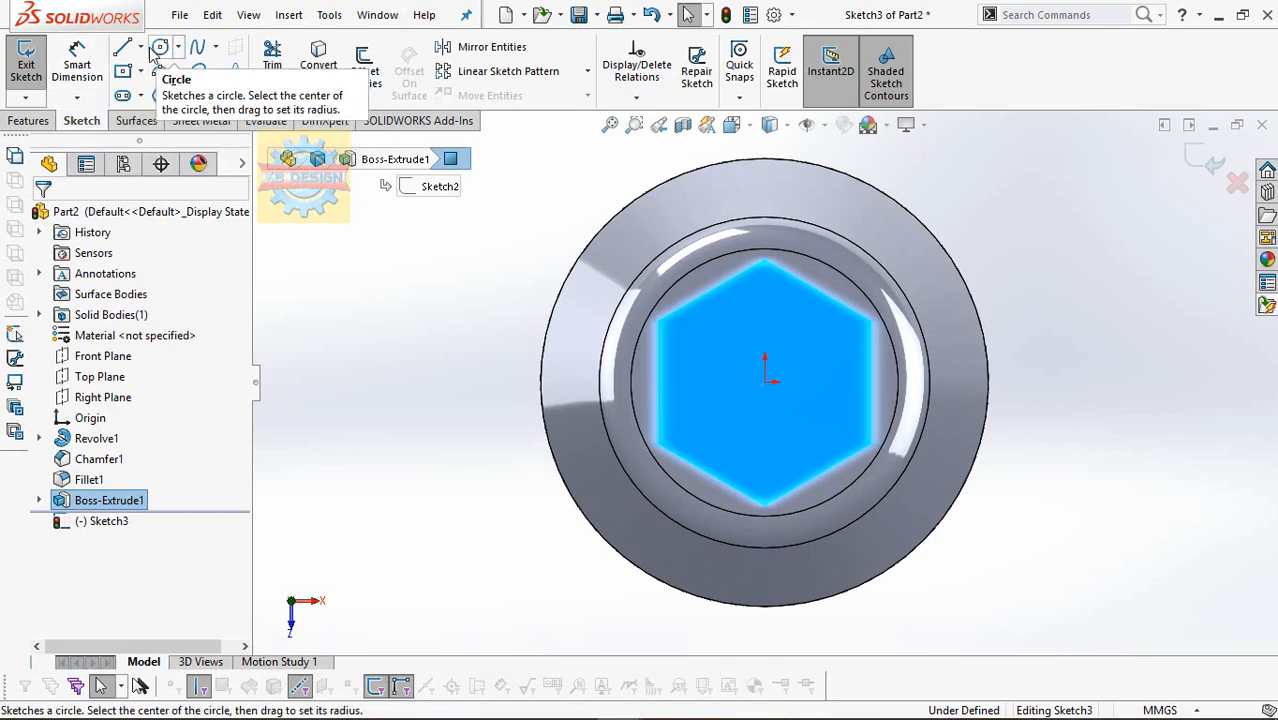
{"action": "left_click", "coordinate": [160, 48]}
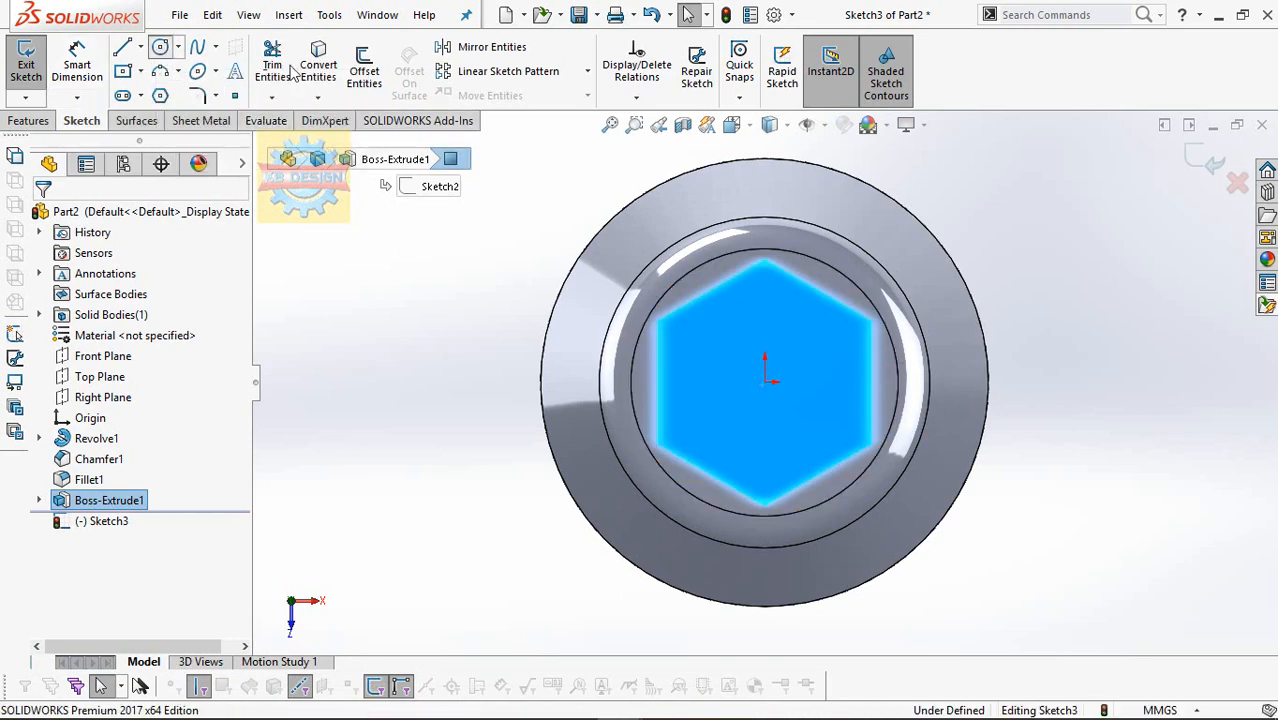
{"action": "left_click", "coordinate": [765, 382]}
{"action": "left_click", "coordinate": [807, 340]}
{"action": "key", "text": "Escape"}
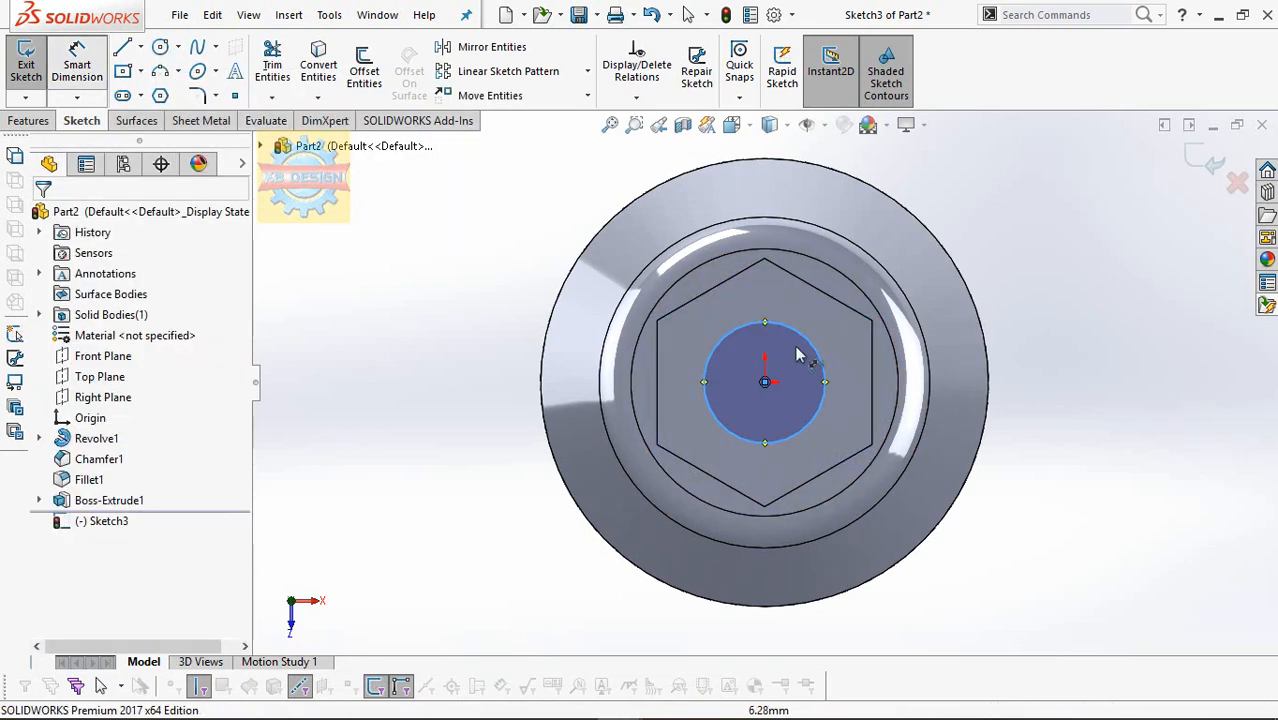
Dimension the circle's diameter to 16 mm.
{"action": "left_click", "coordinate": [790, 362]}
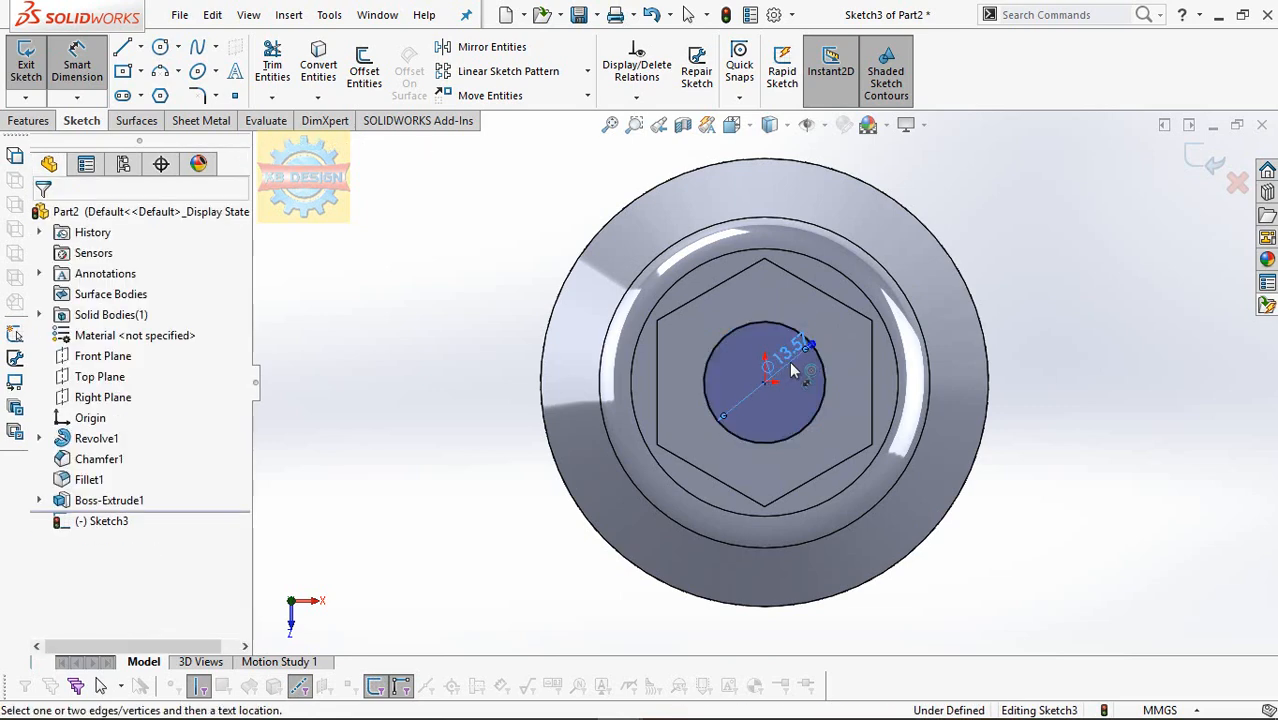
{"action": "left_click", "coordinate": [790, 362]}
{"action": "type", "text": "16"}
{"action": "key", "text": "Return"}
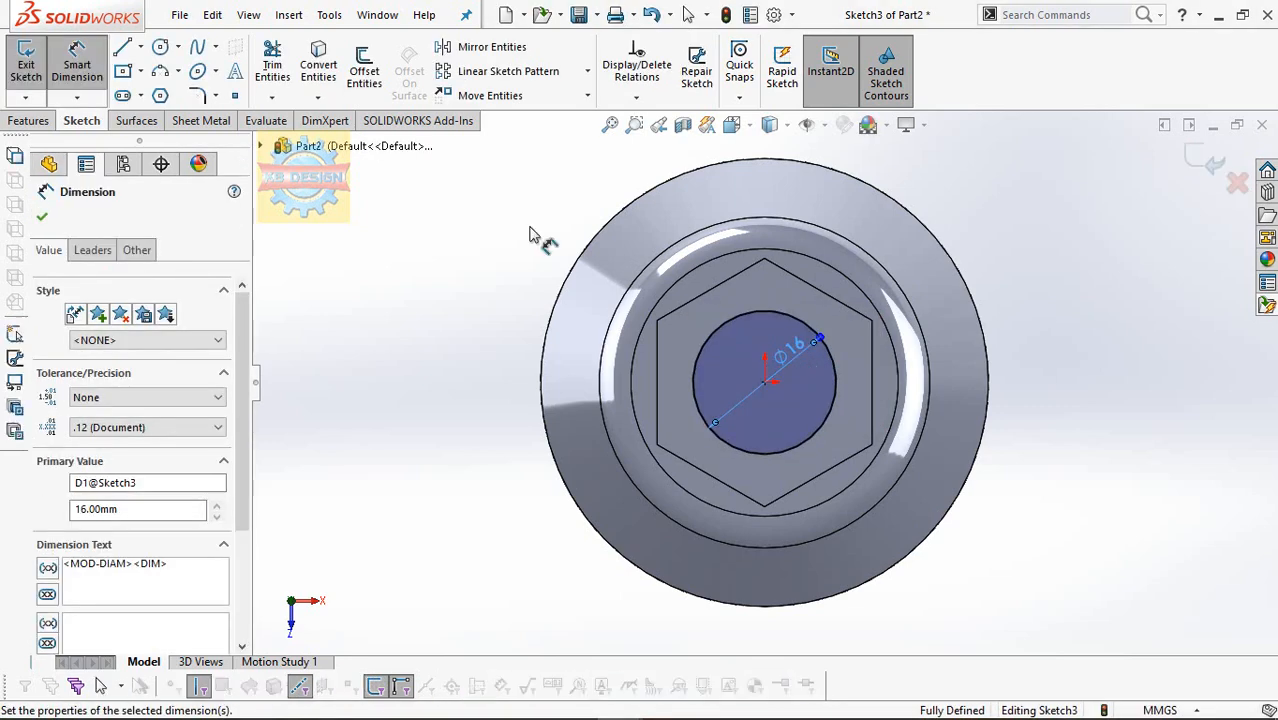
Extrude the circle 100 mm as a blind boss merged with the body.
{"action": "left_click", "coordinate": [45, 121]}
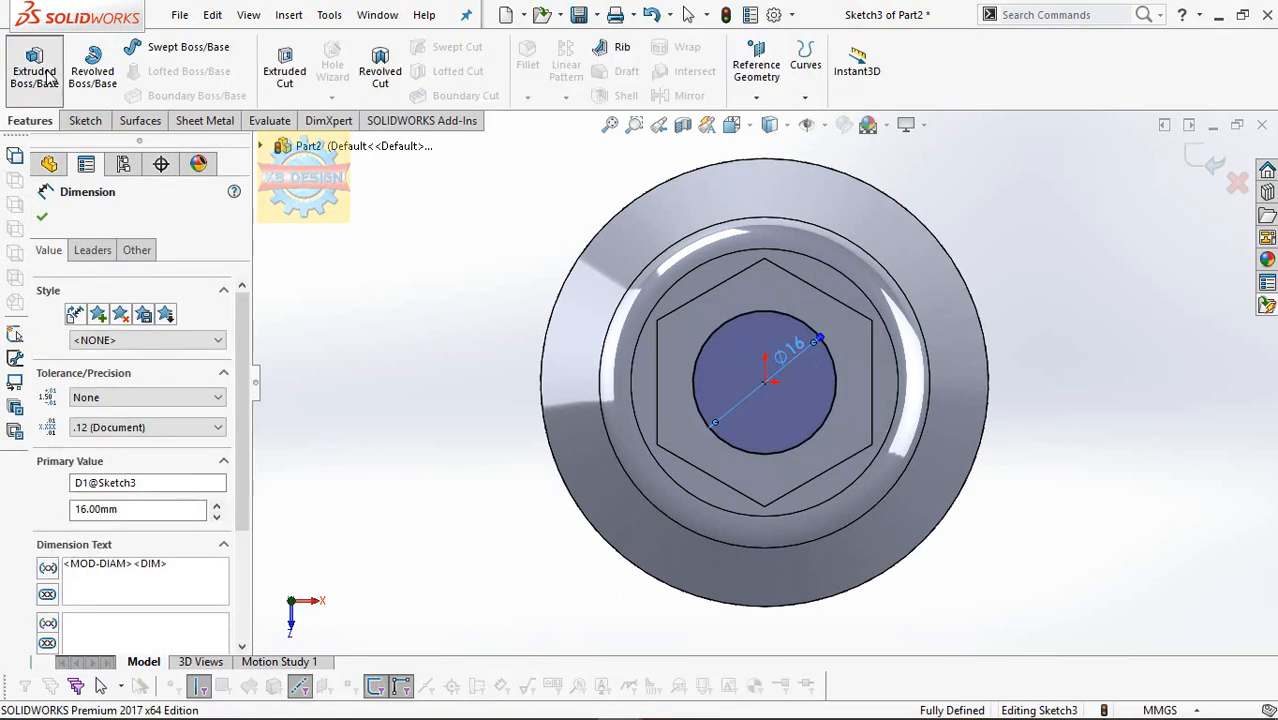
{"action": "left_click", "coordinate": [48, 78]}
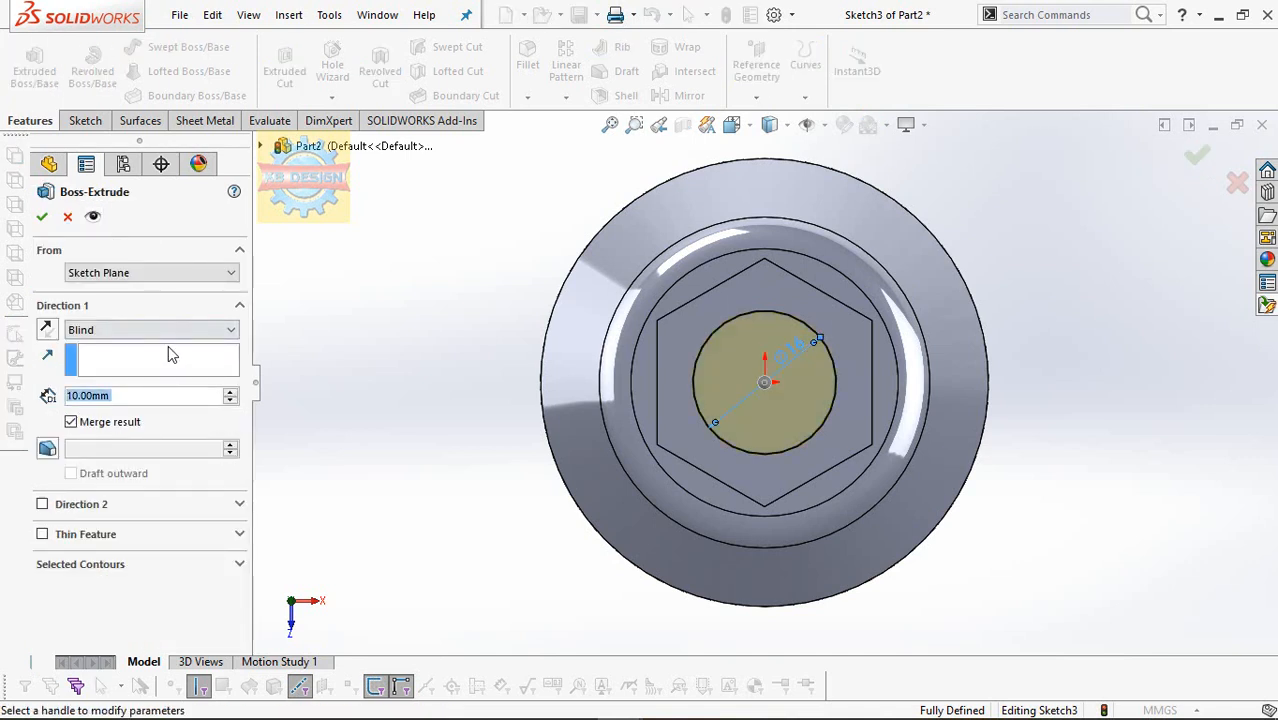
{"action": "type", "text": "100"}
{"action": "key", "text": "Return"}
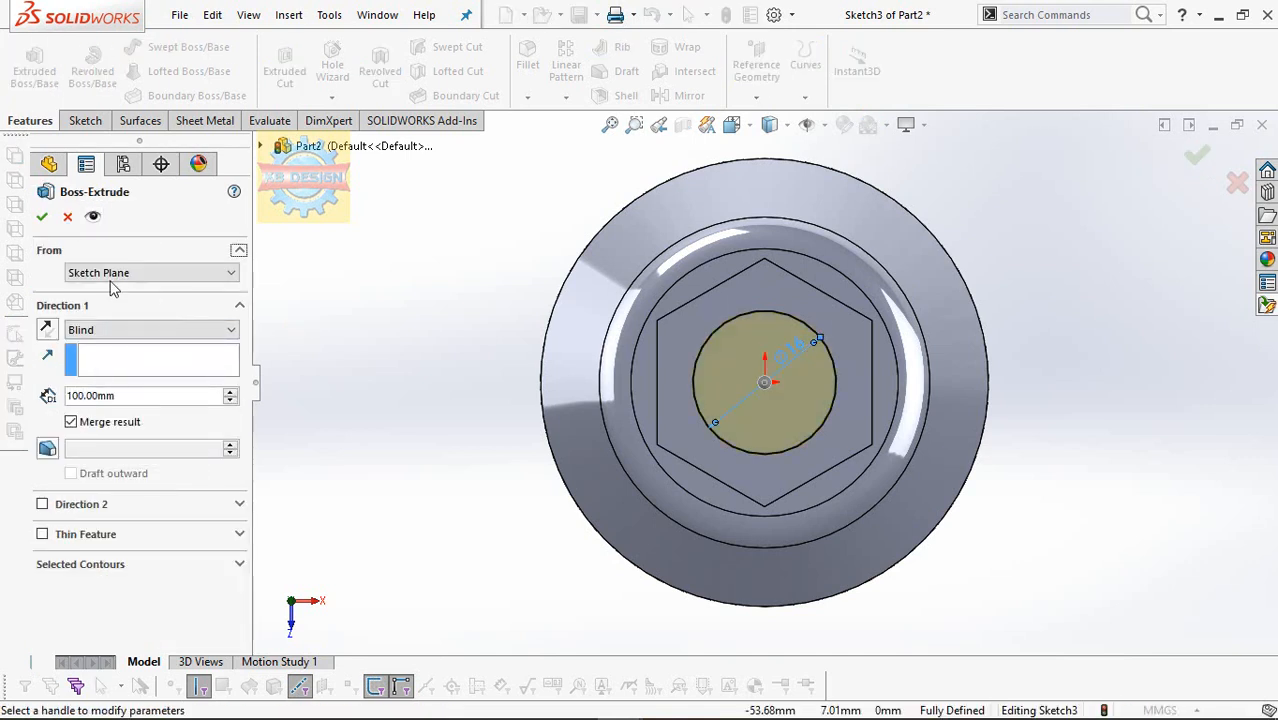
{"action": "left_click", "coordinate": [42, 219]}
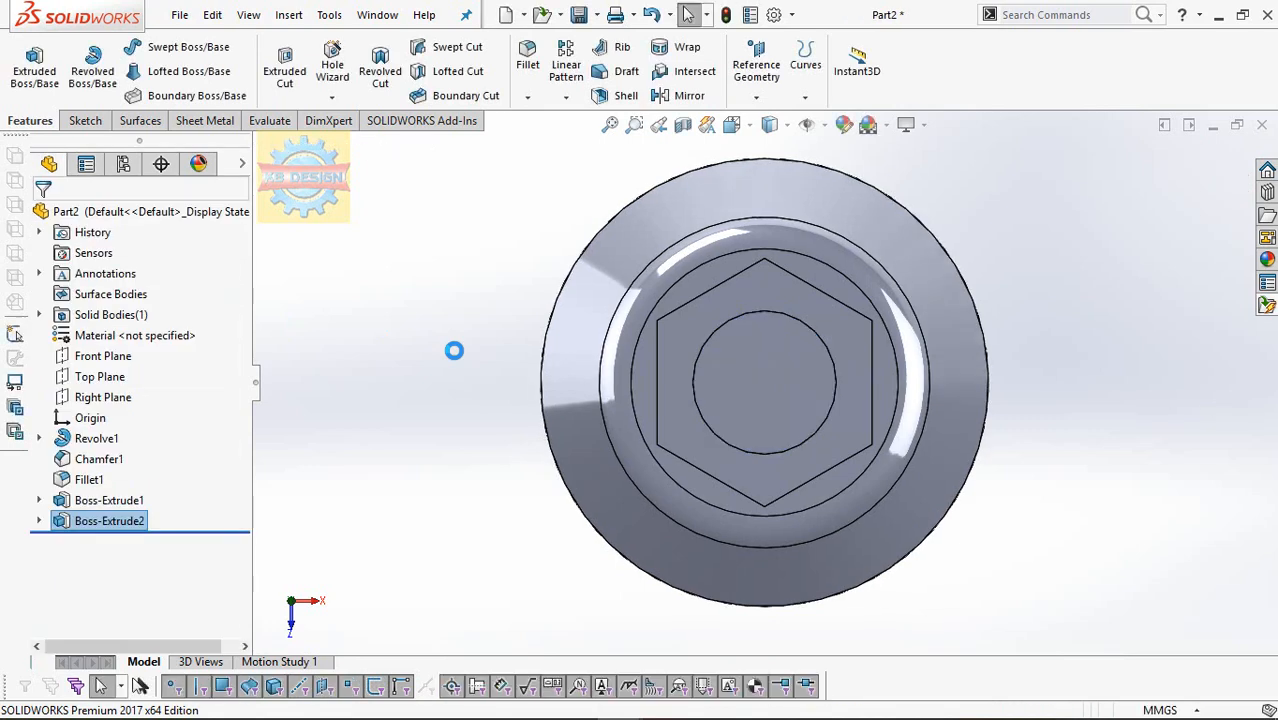
Chamfer the circular edge at the shaft's free end with a distance of 0.5 mm and an angle of 45 degrees.
{"action": "middle_click_drag", "start_coordinate": [564, 443], "coordinate": [669, 335]}
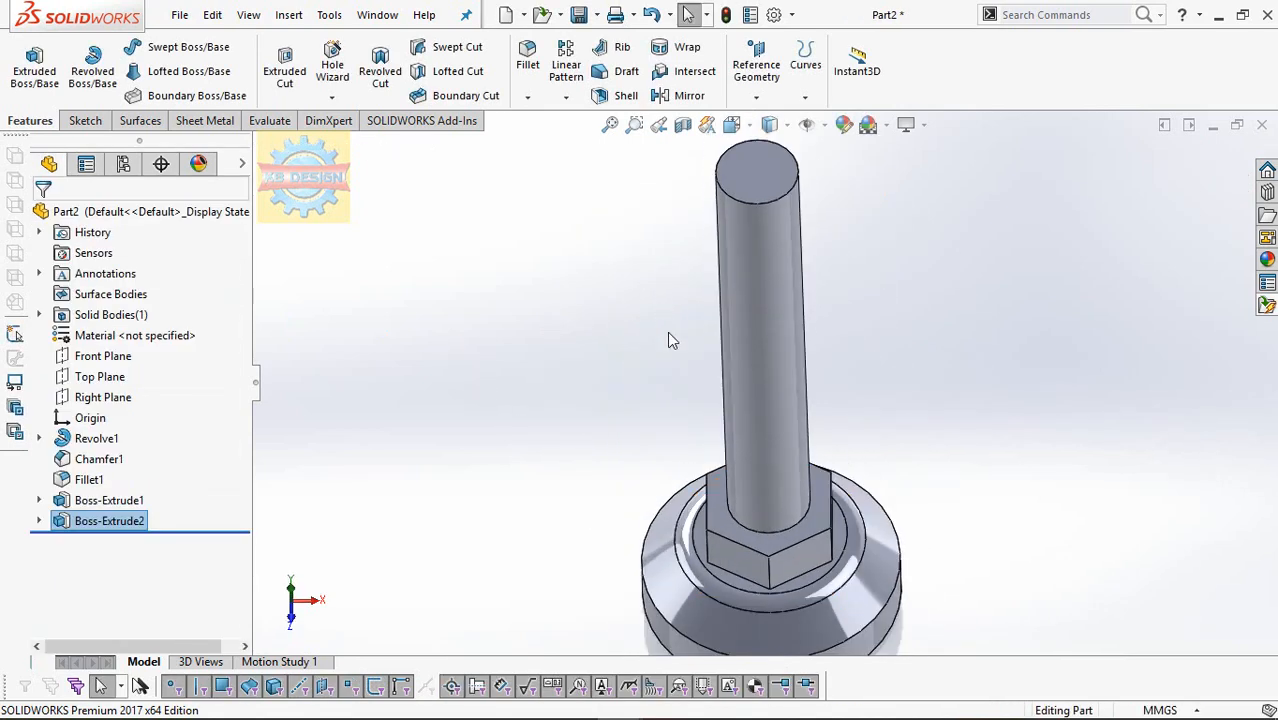
{"action": "left_click", "coordinate": [527, 97]}
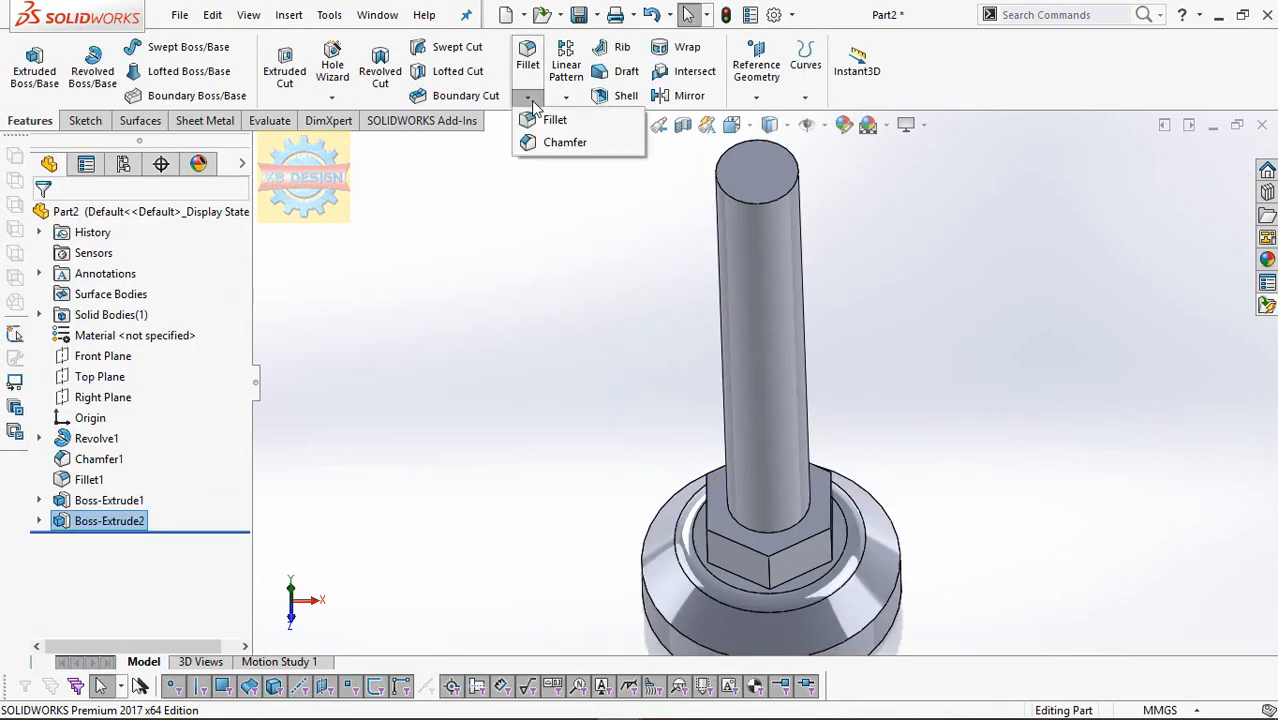
{"action": "left_click", "coordinate": [545, 140]}
{"action": "left_click", "coordinate": [757, 205]}
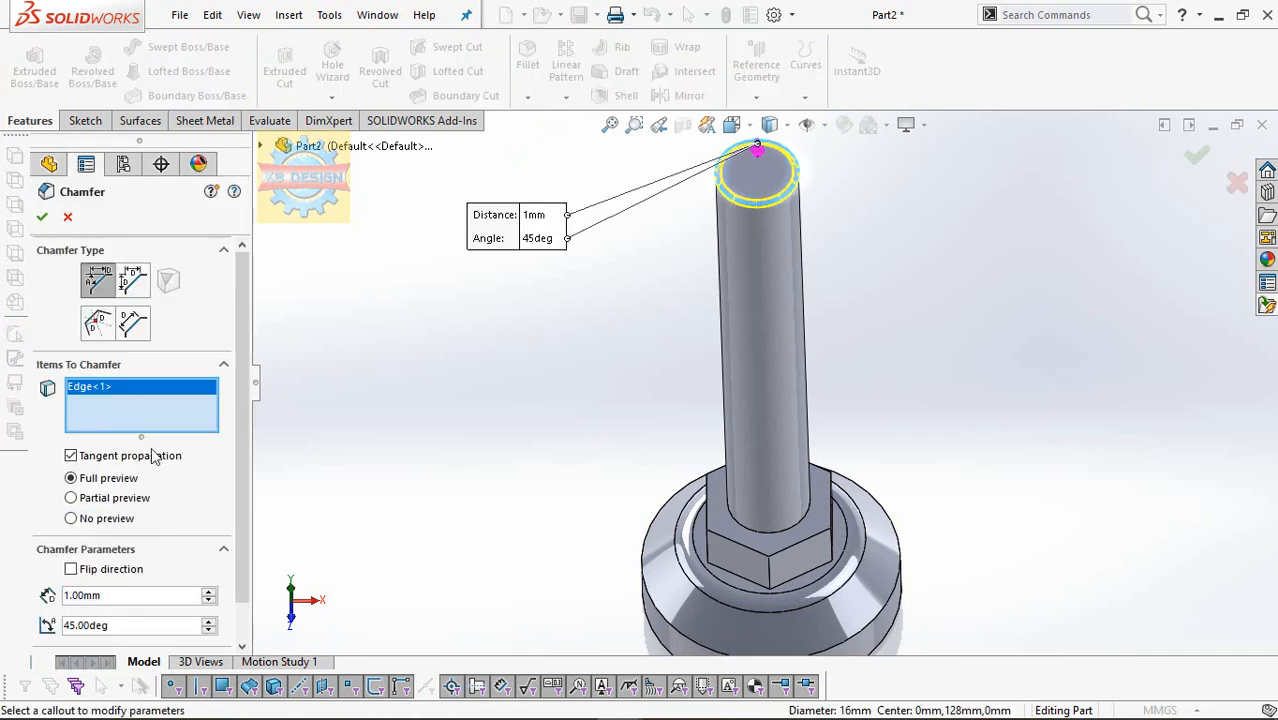
{"action": "type", "text": "0.5"}
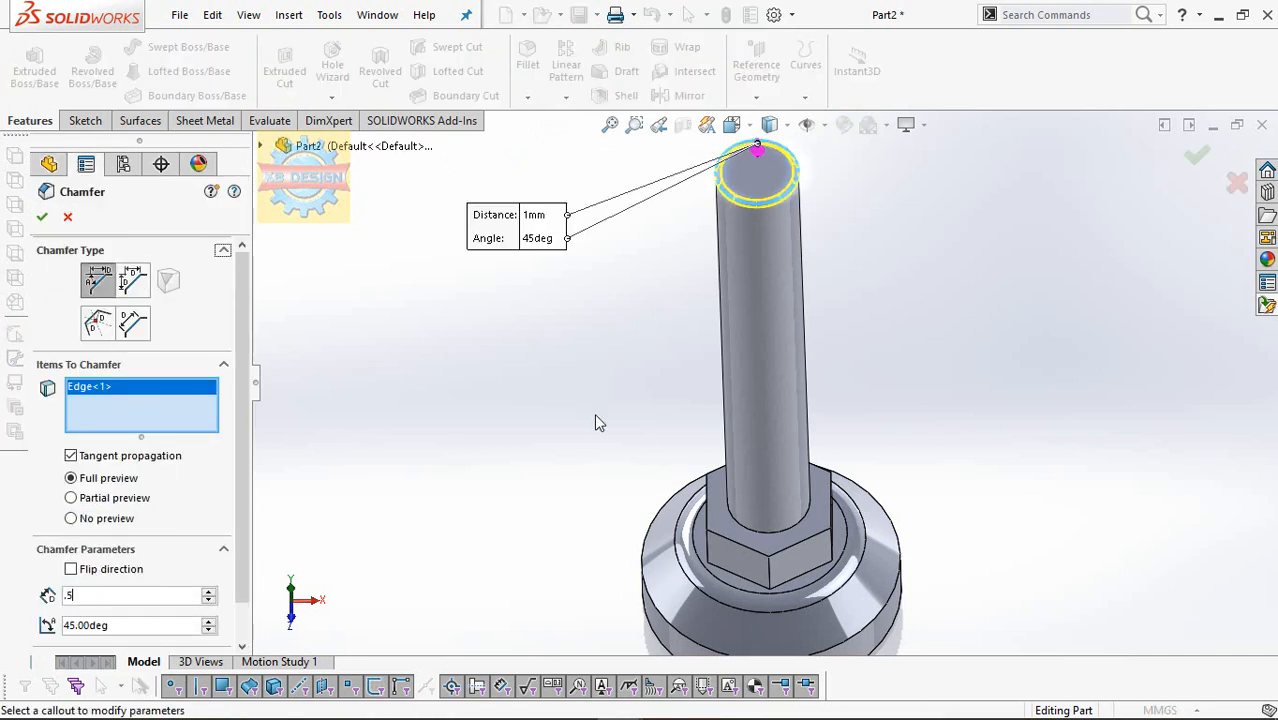
{"action": "key", "text": "Return"}
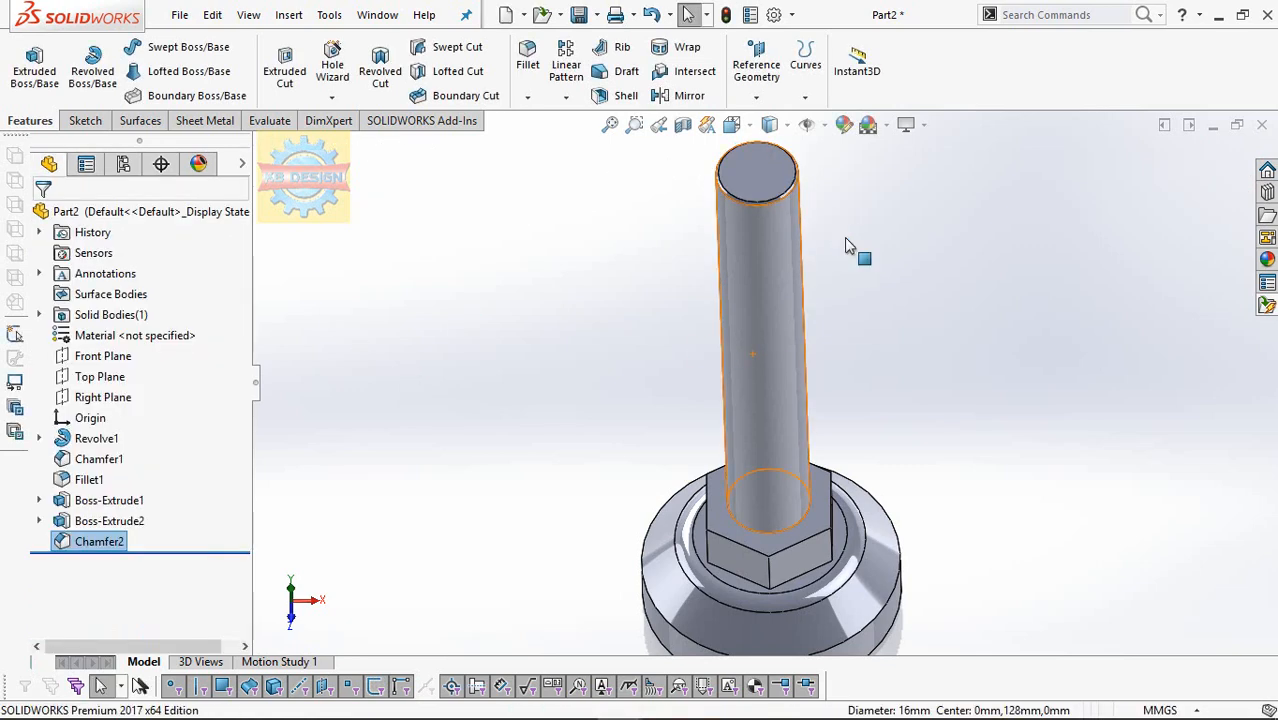
Convert the end chamfer's larger edge in a sketch on the shaft's end face and build a clockwise, reversed helix 100 mm high with 1 mm pitch.
{"action": "left_click", "coordinate": [769, 207]}
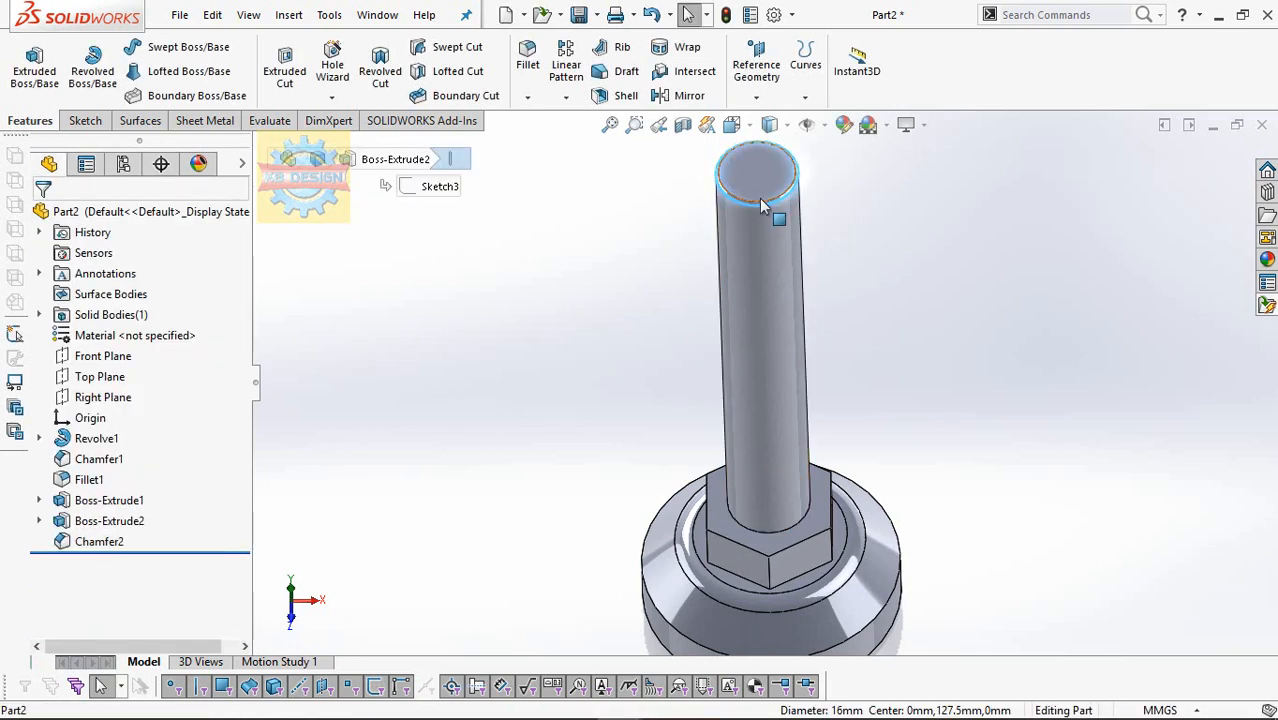
{"action": "scroll", "coordinate": [770, 190], "scroll_direction": "down", "scroll_amount": 3}
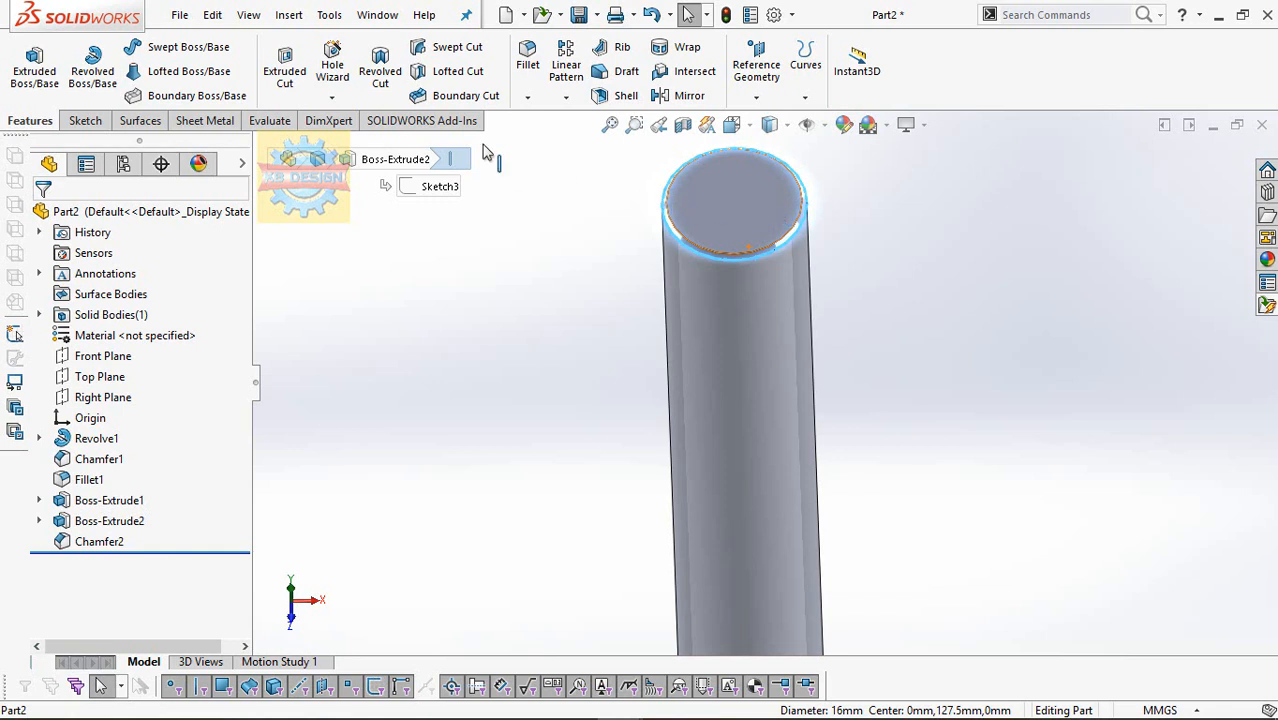
{"action": "left_click", "coordinate": [756, 96]}
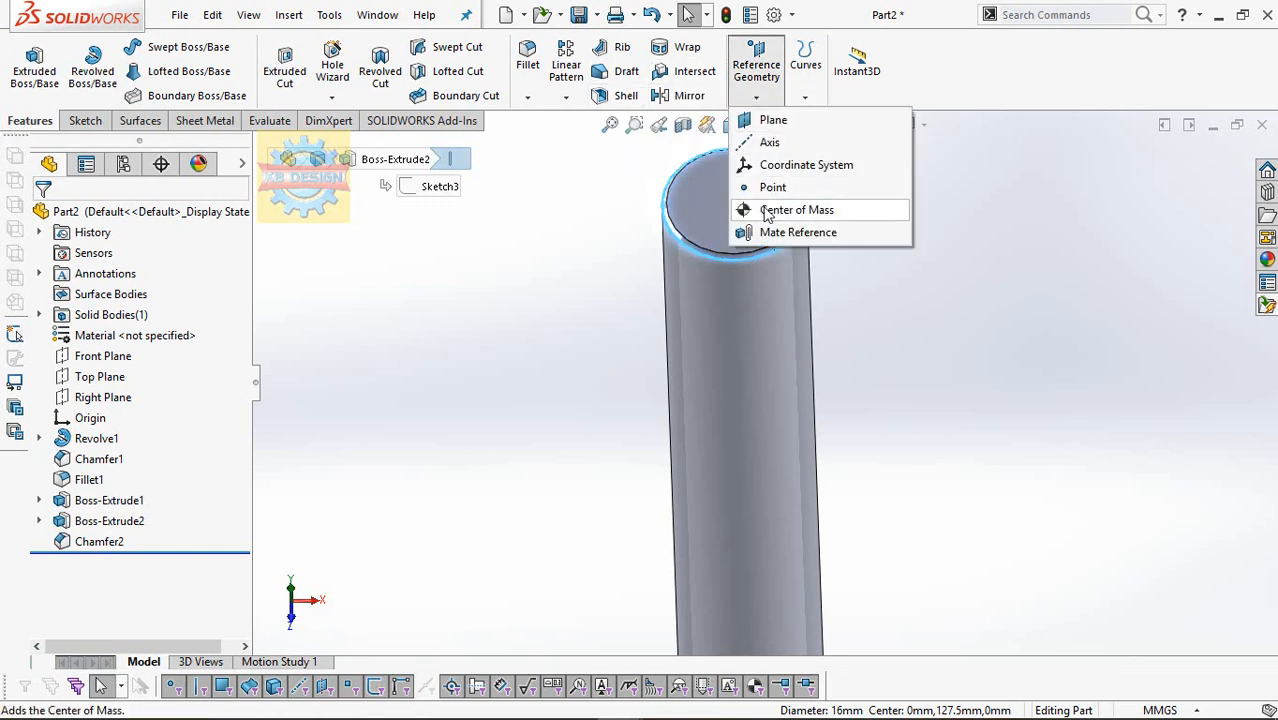
{"action": "left_click", "coordinate": [805, 96]}
{"action": "left_click", "coordinate": [824, 236]}
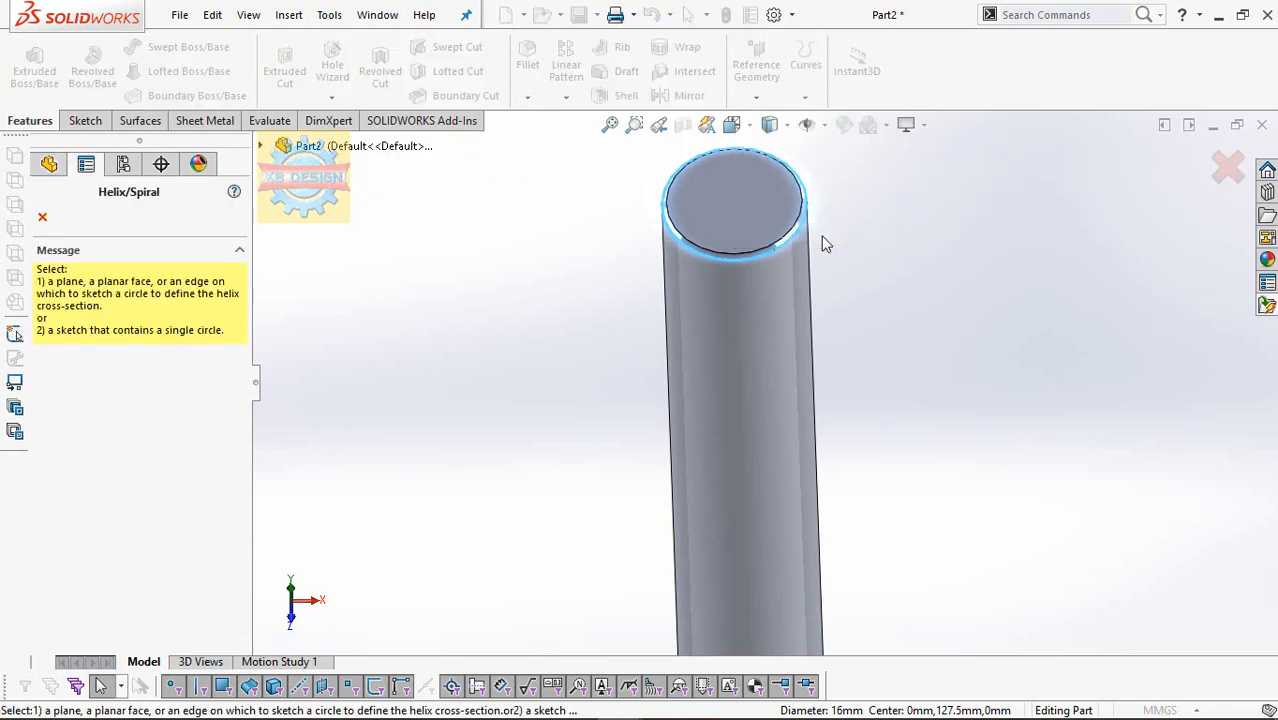
{"action": "left_click", "coordinate": [728, 225]}
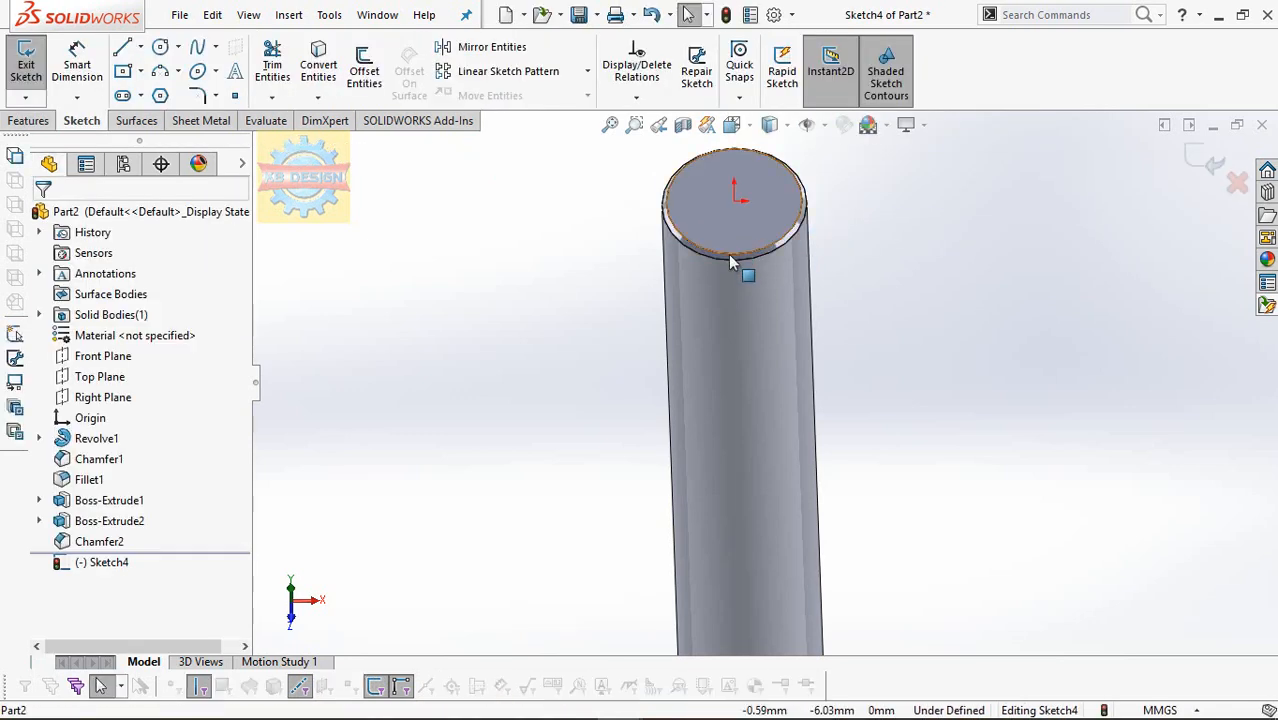
{"action": "left_click", "coordinate": [727, 264]}
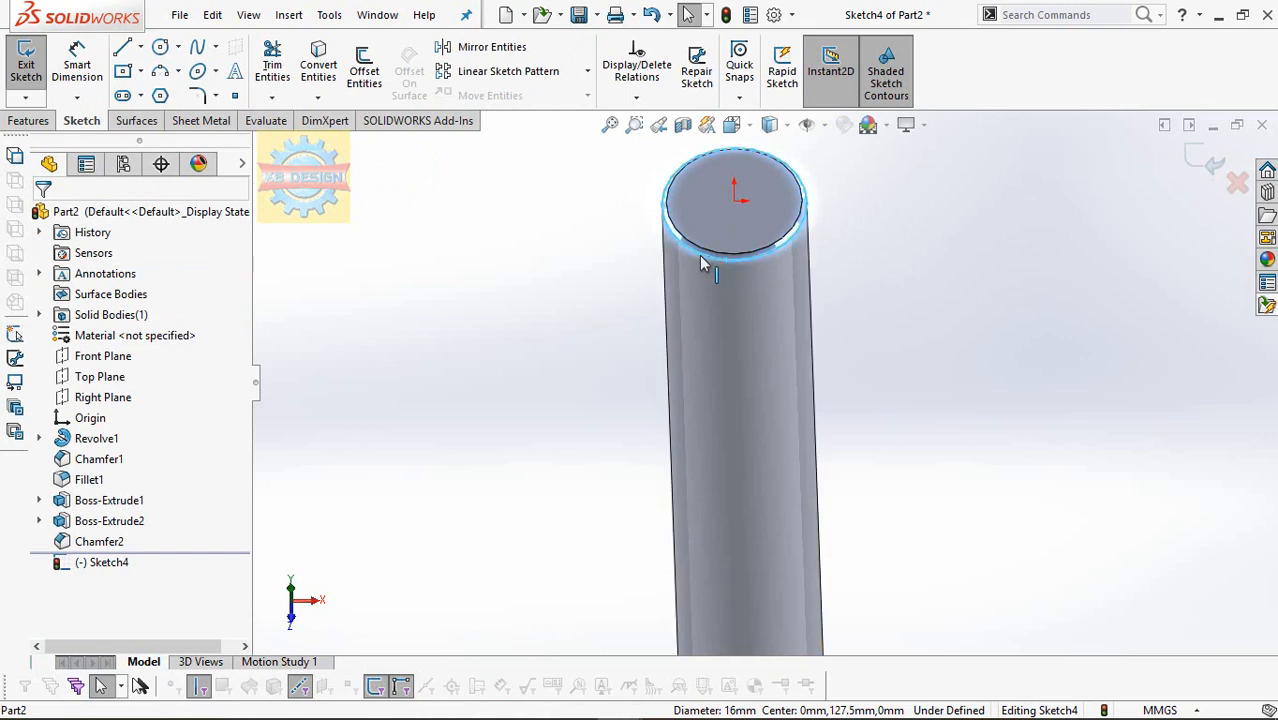
{"action": "left_click", "coordinate": [318, 64]}
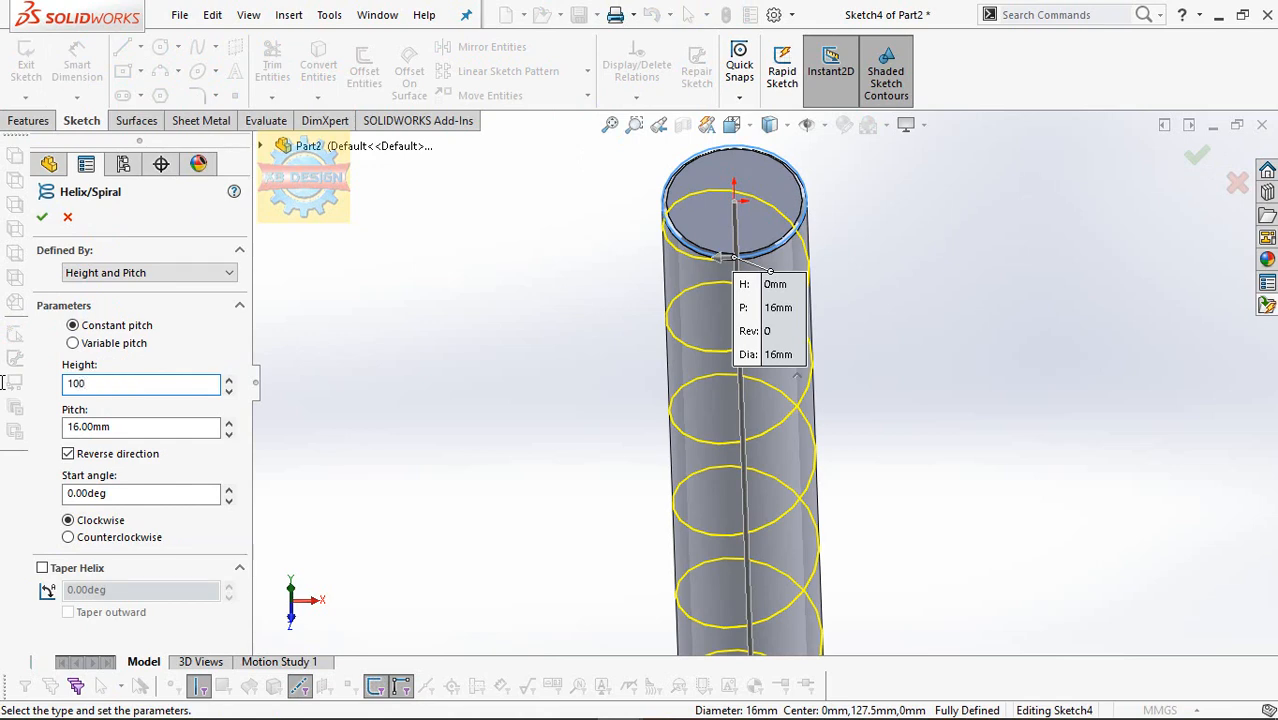
{"action": "key", "text": "Return"}
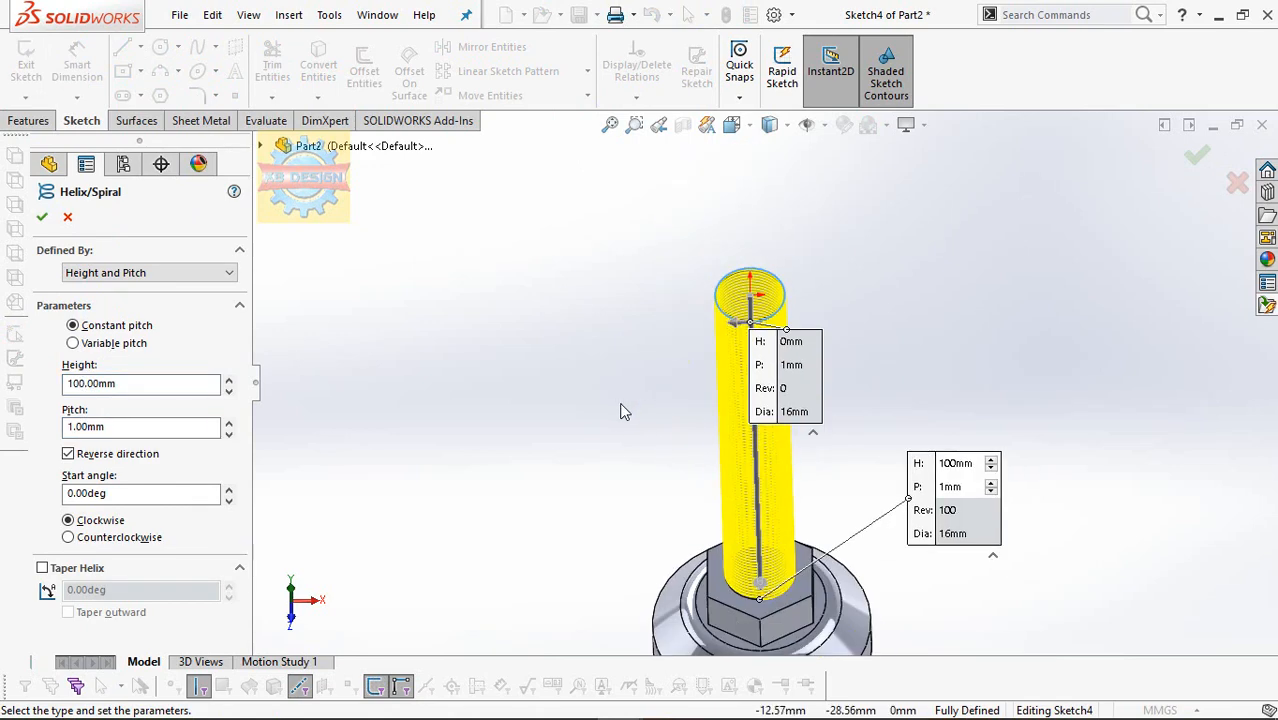
{"action": "left_click", "coordinate": [42, 219]}
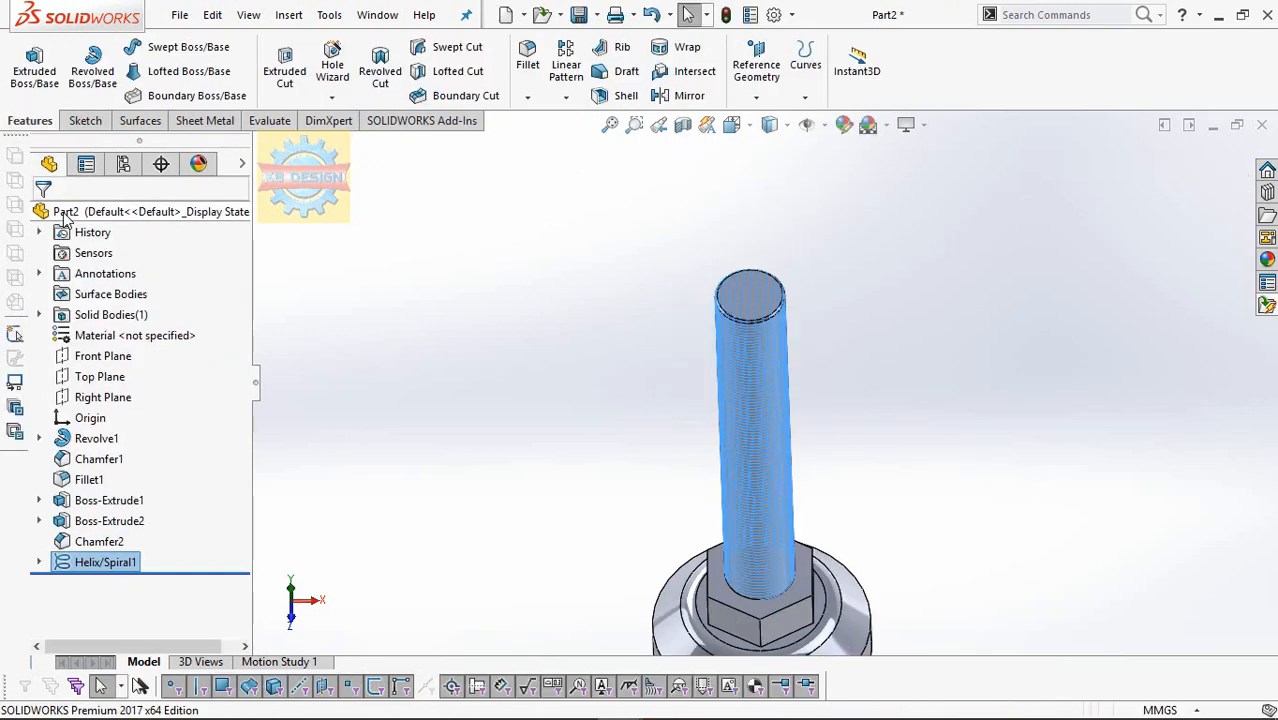
Start a sketch on the Front Plane, viewed normal to it with the shaft's chamfered end enlarged.
{"action": "scroll", "coordinate": [815, 320], "scroll_direction": "down", "scroll_amount": 4}
{"action": "key", "text": "space"}
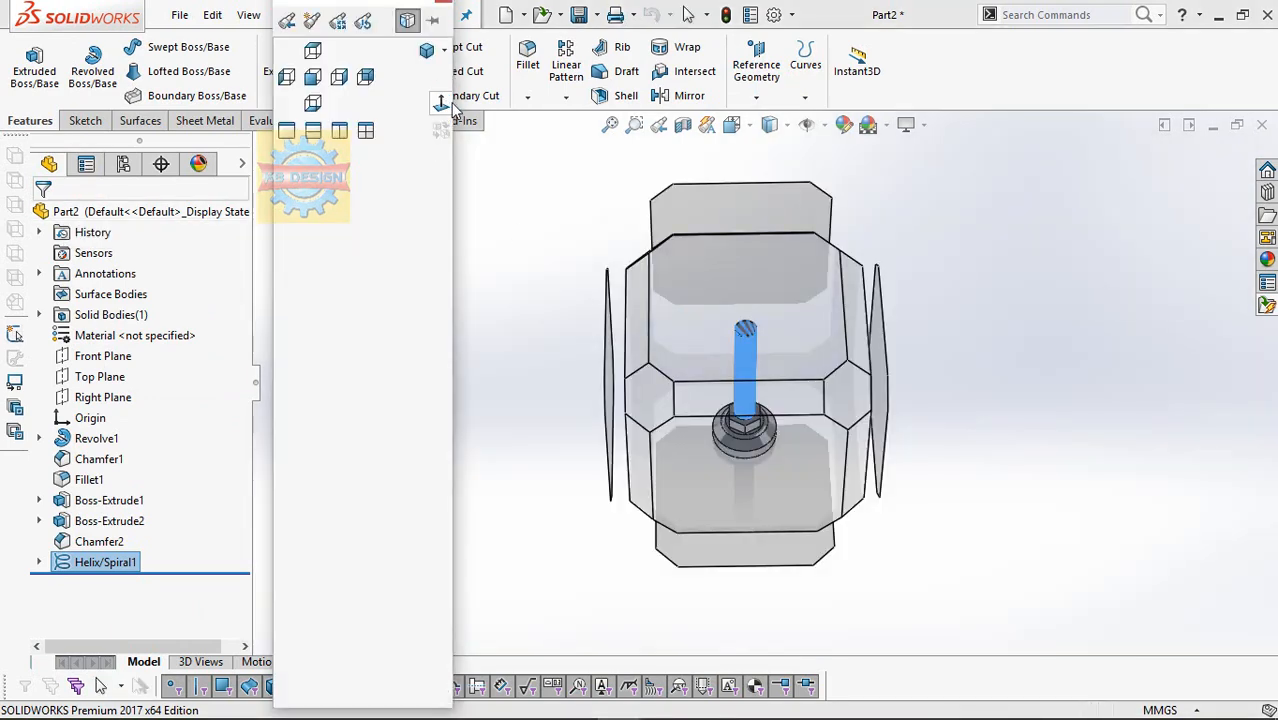
{"action": "left_click", "coordinate": [448, 104]}
{"action": "left_click", "coordinate": [100, 376]}
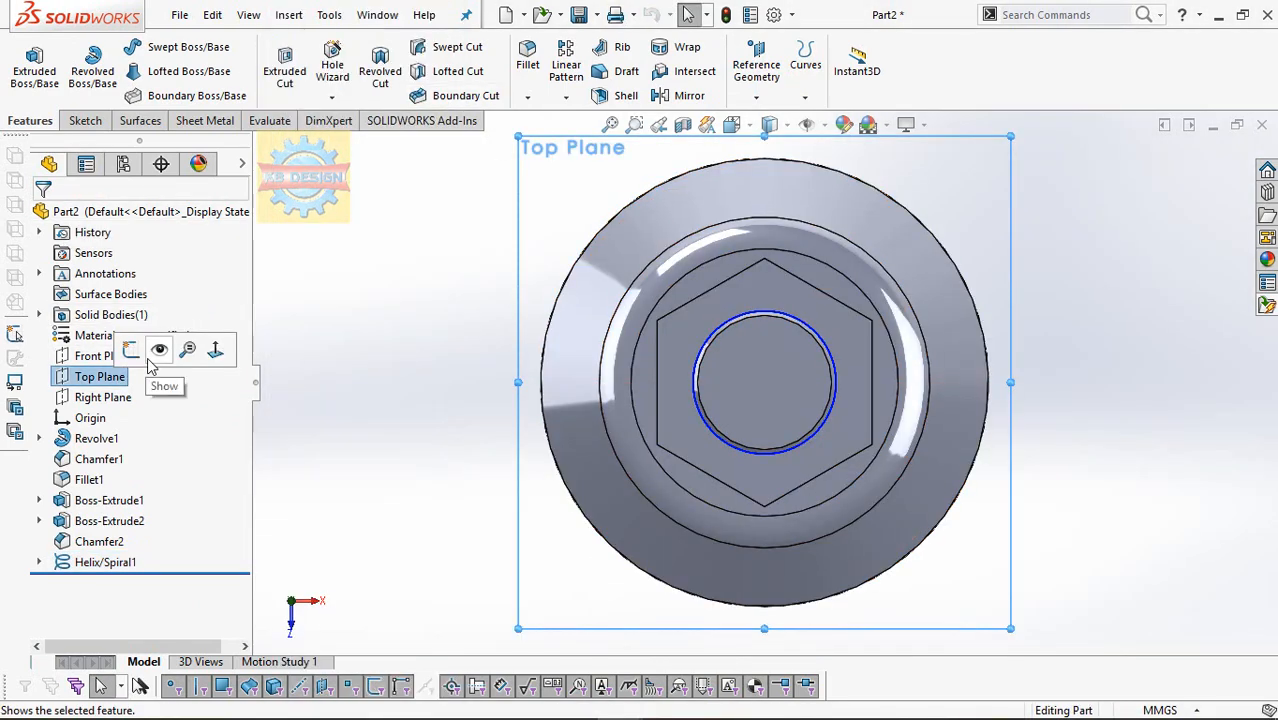
{"action": "left_click", "coordinate": [102, 356]}
{"action": "left_click", "coordinate": [193, 337]}
{"action": "scroll", "coordinate": [790, 160], "scroll_direction": "down", "scroll_amount": 6}
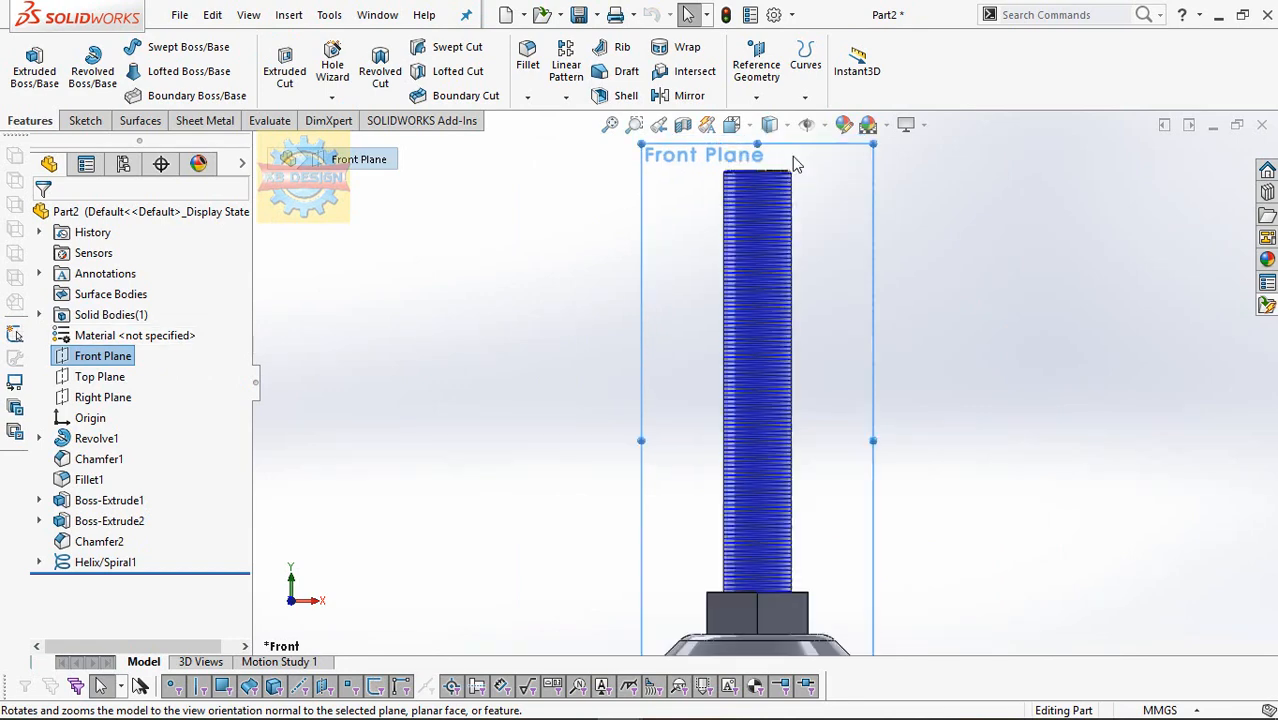
{"action": "left_click", "coordinate": [85, 120]}
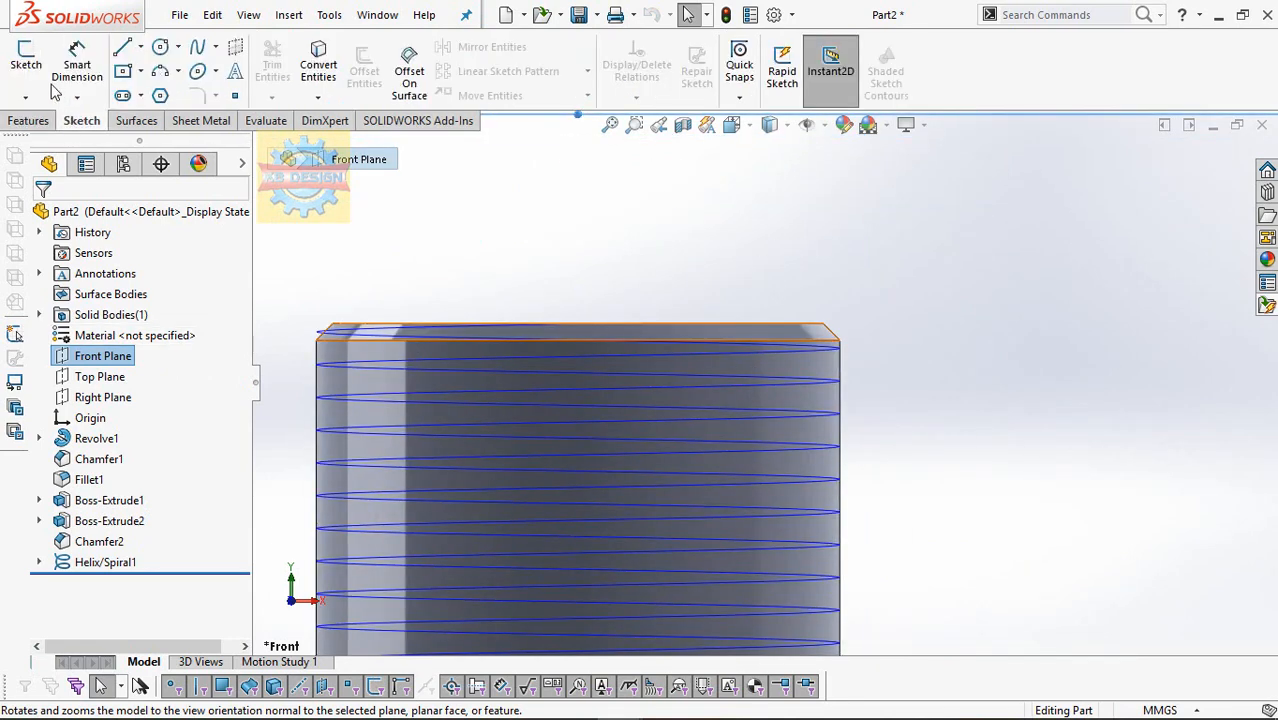
{"action": "left_click", "coordinate": [25, 62]}
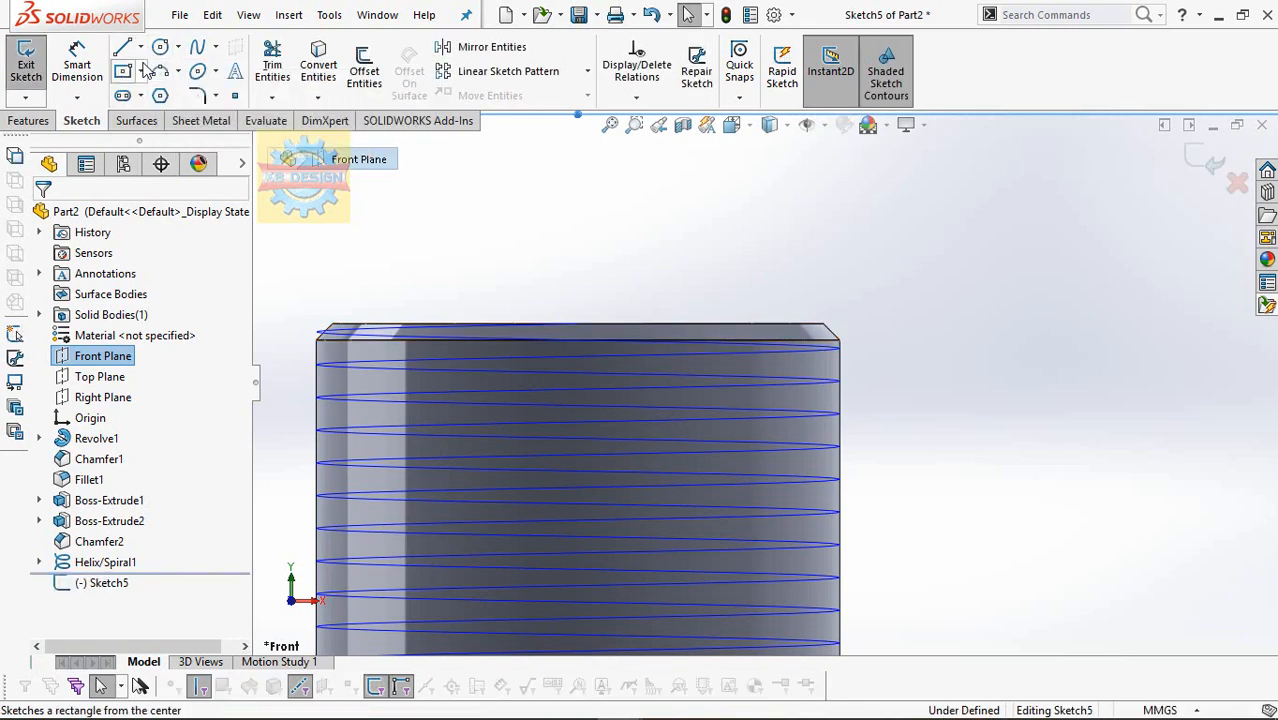
Draw a horizontal centerline about 11.4 mm long from inside the shaft out past its right side, just below the chamfer.
{"action": "left_click", "coordinate": [140, 47]}
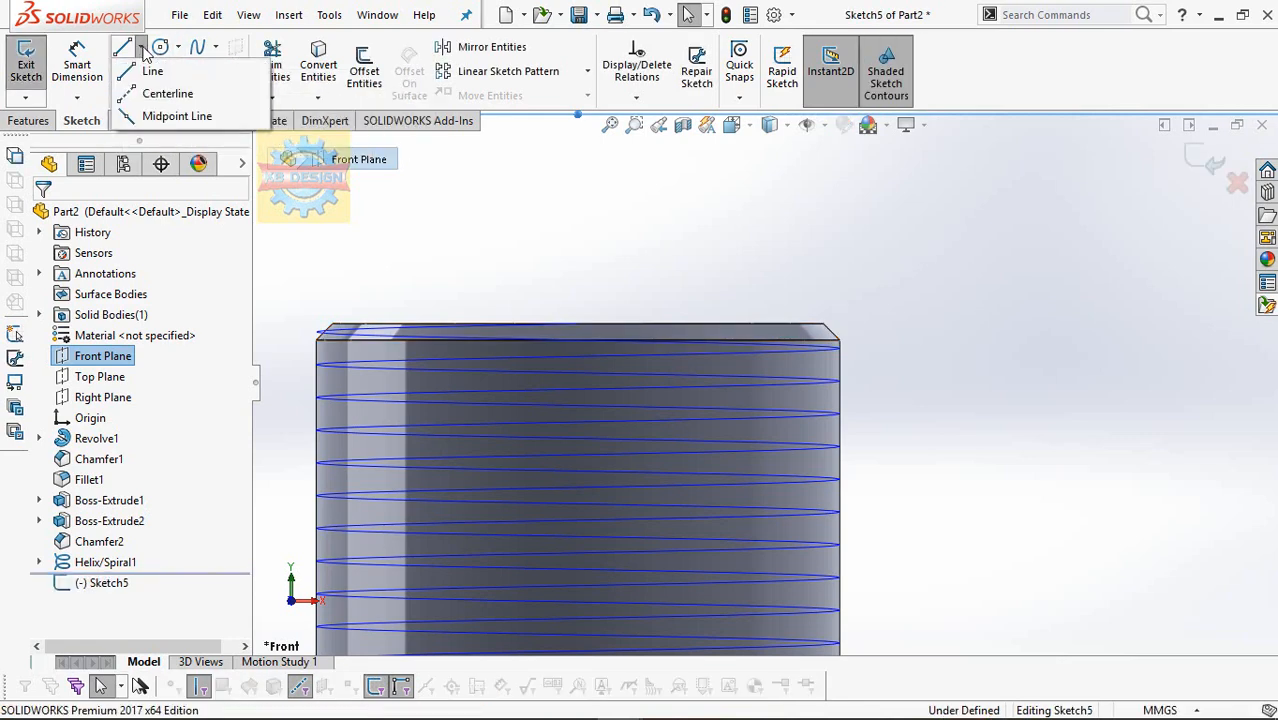
{"action": "left_click", "coordinate": [200, 91]}
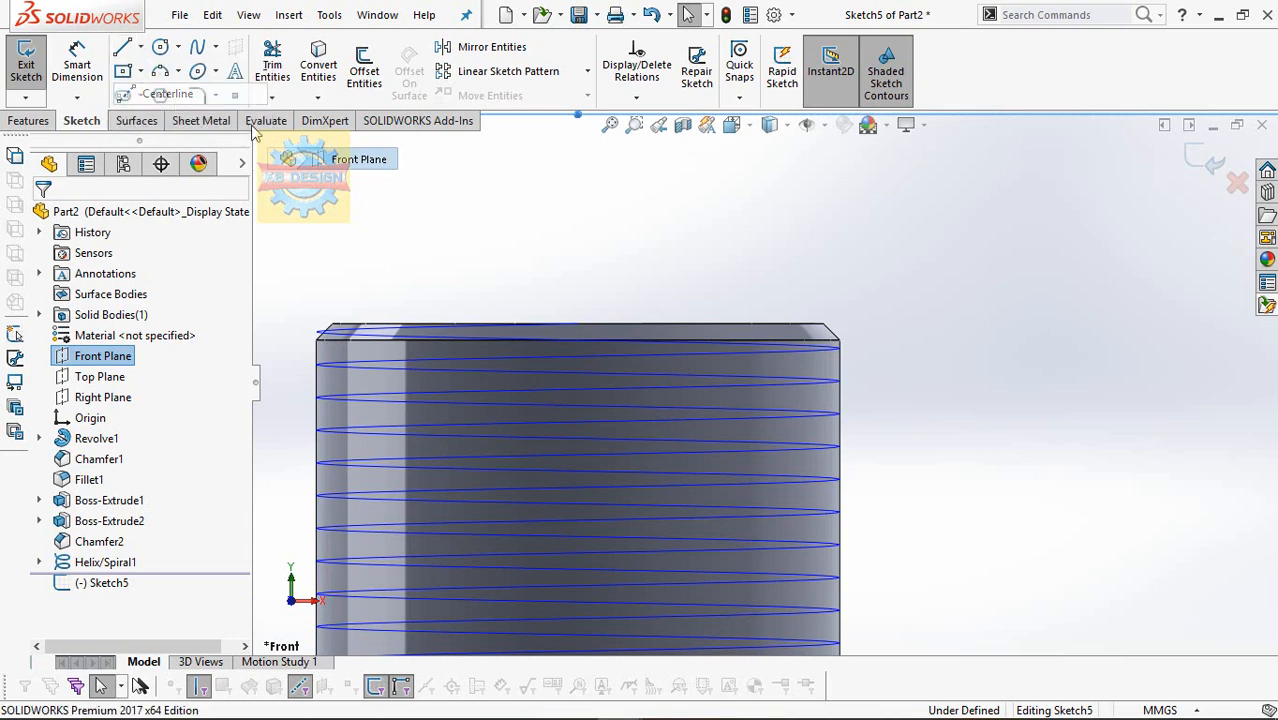
{"action": "left_click", "coordinate": [592, 374]}
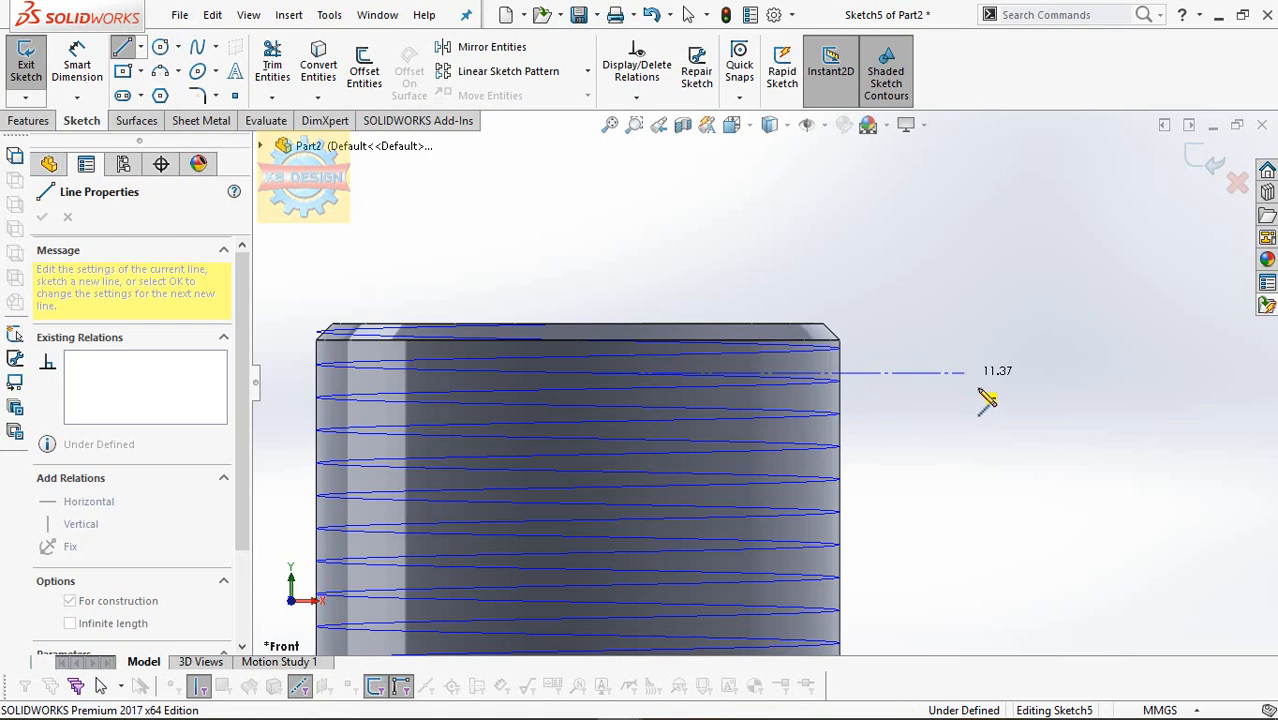
{"action": "left_click", "coordinate": [965, 374]}
{"action": "key", "text": "Escape"}
Sketch a slanted line from the shaft's right edge down to the centerline inside the shaft, at about 28 degrees.
{"action": "scroll", "coordinate": [745, 387], "scroll_direction": "down", "scroll_amount": 6}
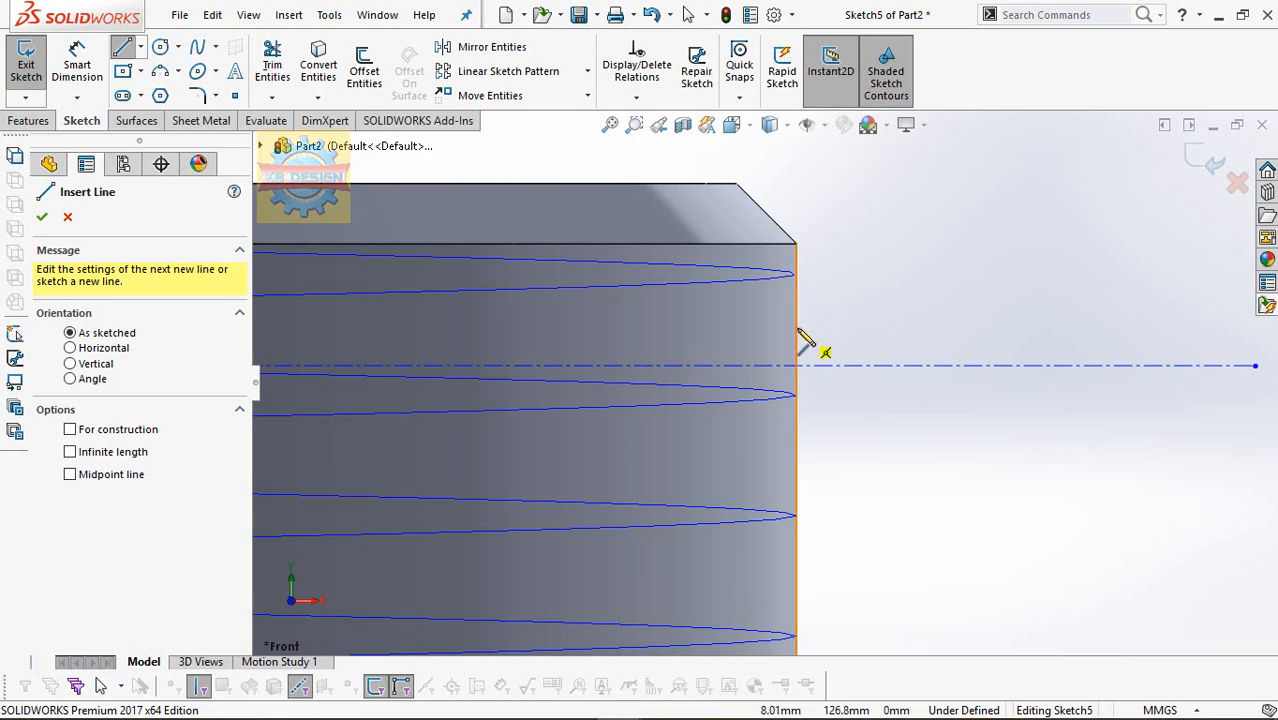
{"action": "left_click", "coordinate": [797, 327]}
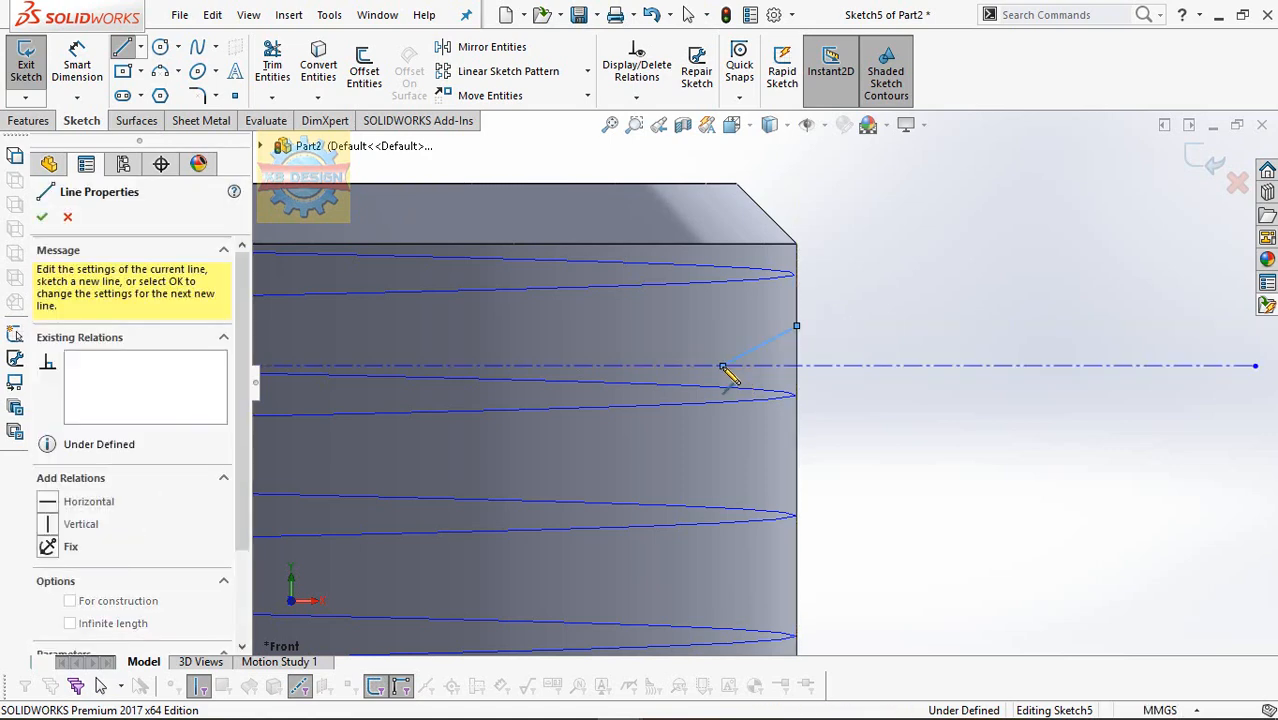
{"action": "key", "text": "Escape"}
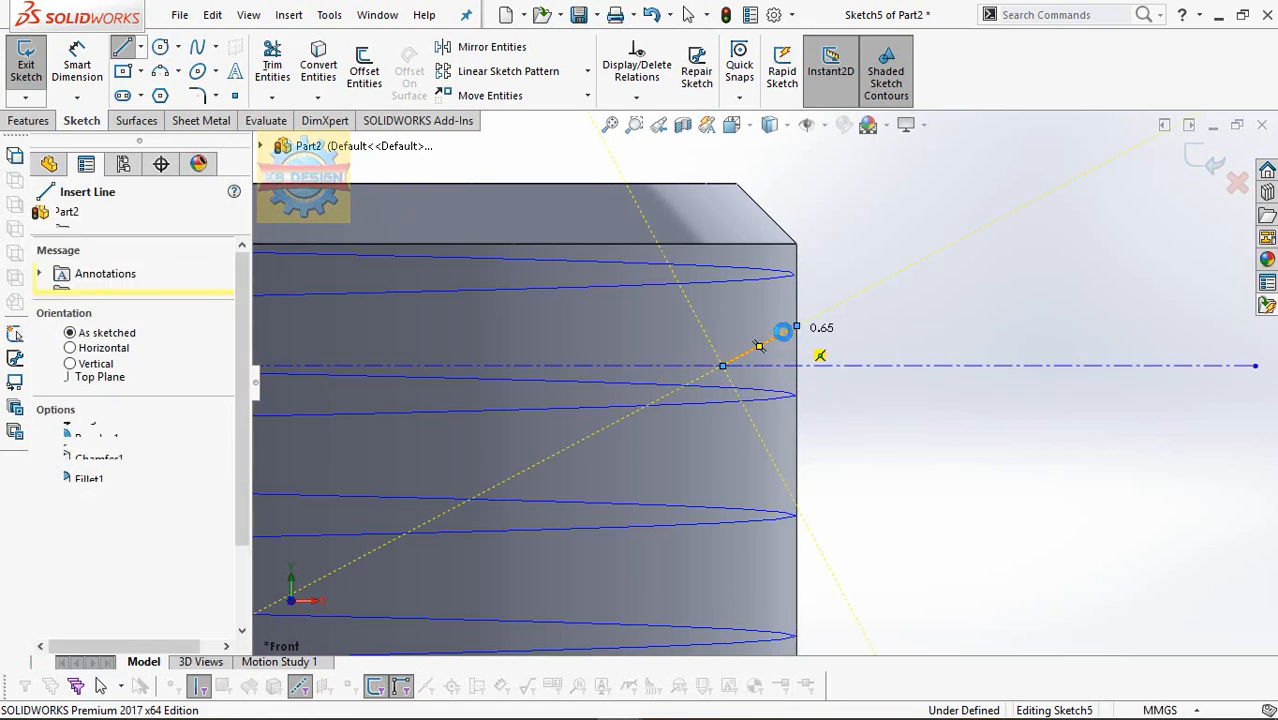
Mirror the slanted line about the horizontal centerline, keeping the original, to form a V-shaped profile.
{"action": "left_click", "coordinate": [466, 52]}
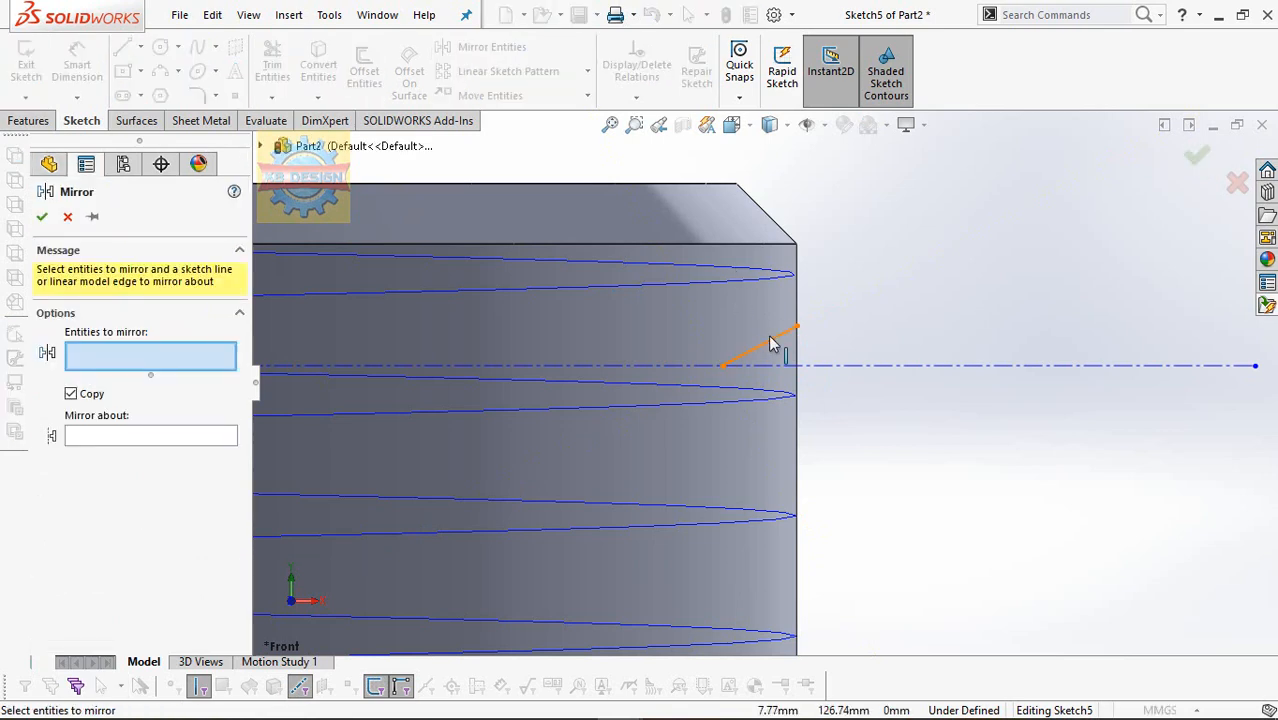
{"action": "left_click", "coordinate": [770, 339]}
{"action": "left_click", "coordinate": [180, 444]}
{"action": "left_click", "coordinate": [793, 365]}
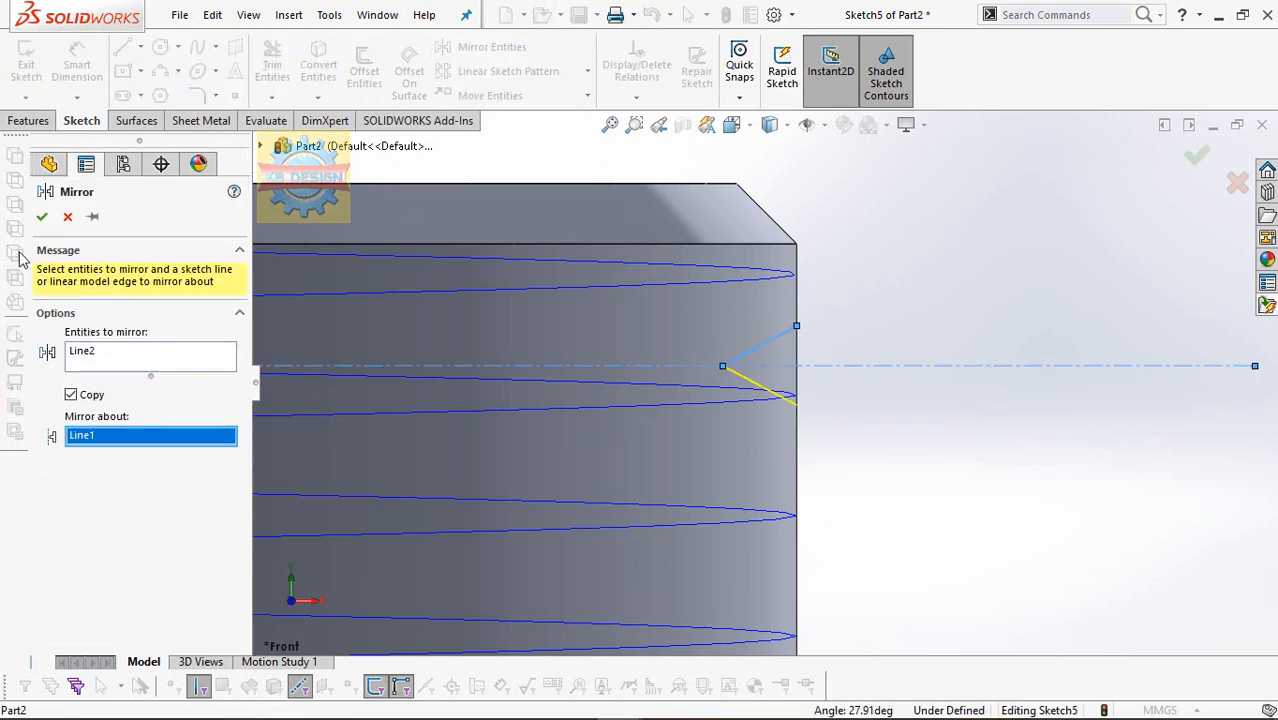
{"action": "left_click", "coordinate": [42, 216]}
Dimension the angle between the two slanted lines as 60 degrees.
{"action": "left_click", "coordinate": [77, 65]}
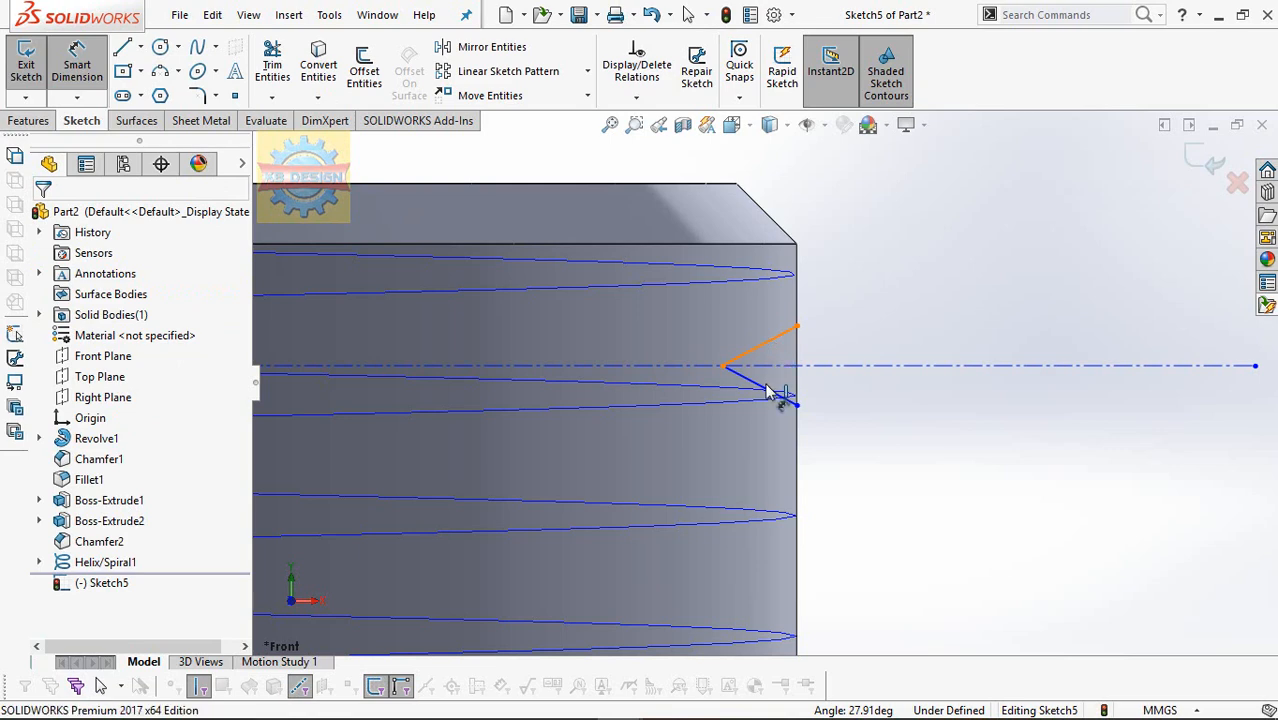
{"action": "left_click", "coordinate": [776, 392]}
{"action": "left_click", "coordinate": [762, 345]}
{"action": "left_click", "coordinate": [910, 353]}
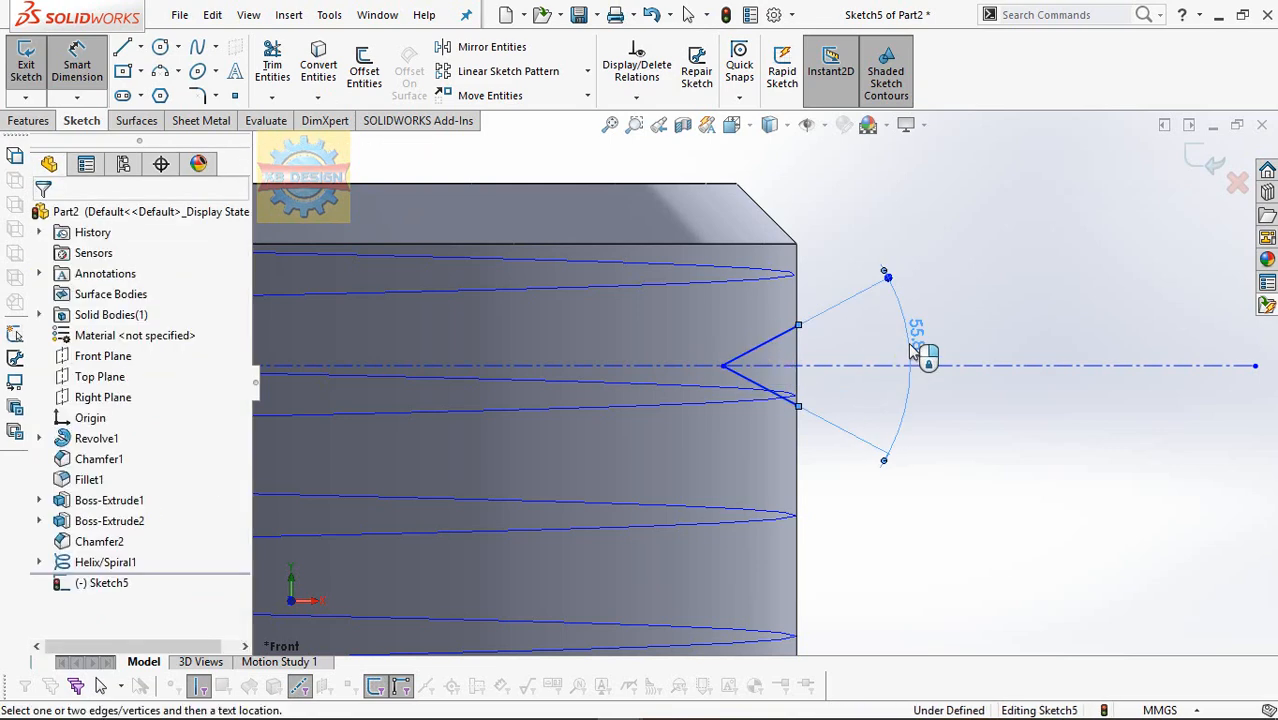
{"action": "type", "text": "60"}
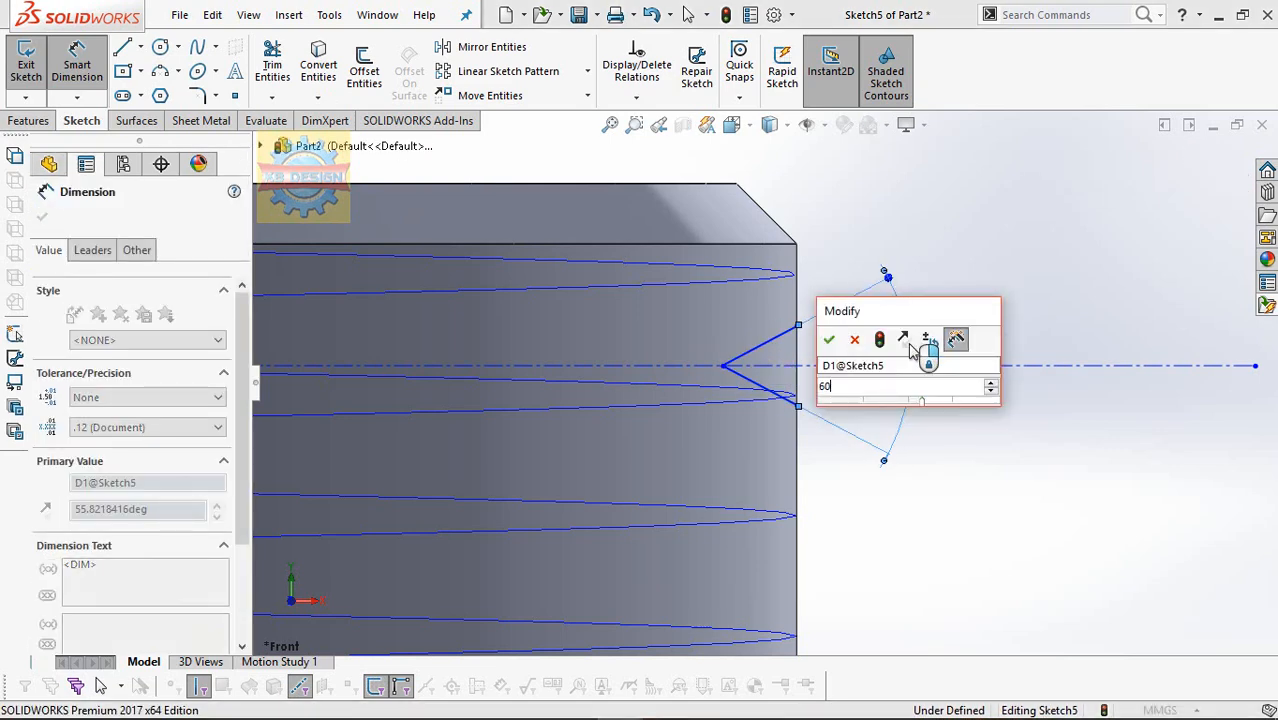
{"action": "key", "text": "Return"}
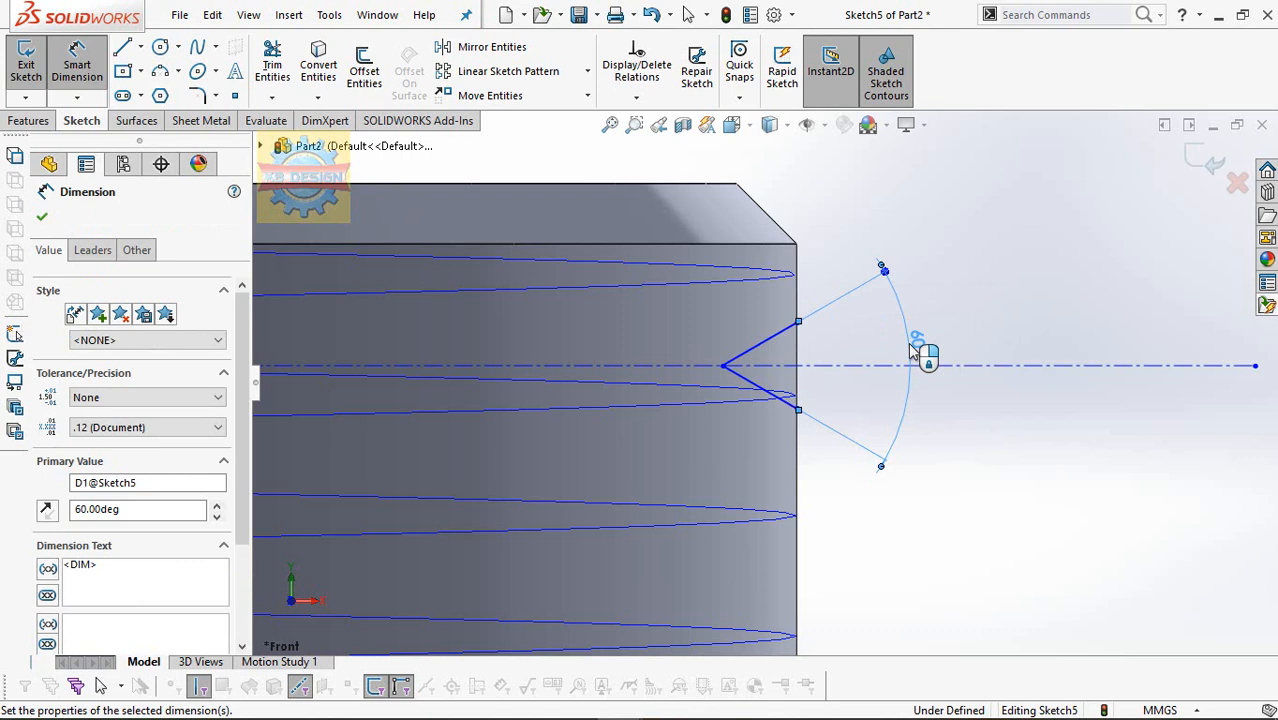
Dimension the distance between the V profile's two open endpoints as 0.6 mm.
{"action": "left_click", "coordinate": [797, 325]}
{"action": "left_click", "coordinate": [799, 409]}
{"action": "left_click", "coordinate": [1040, 421]}
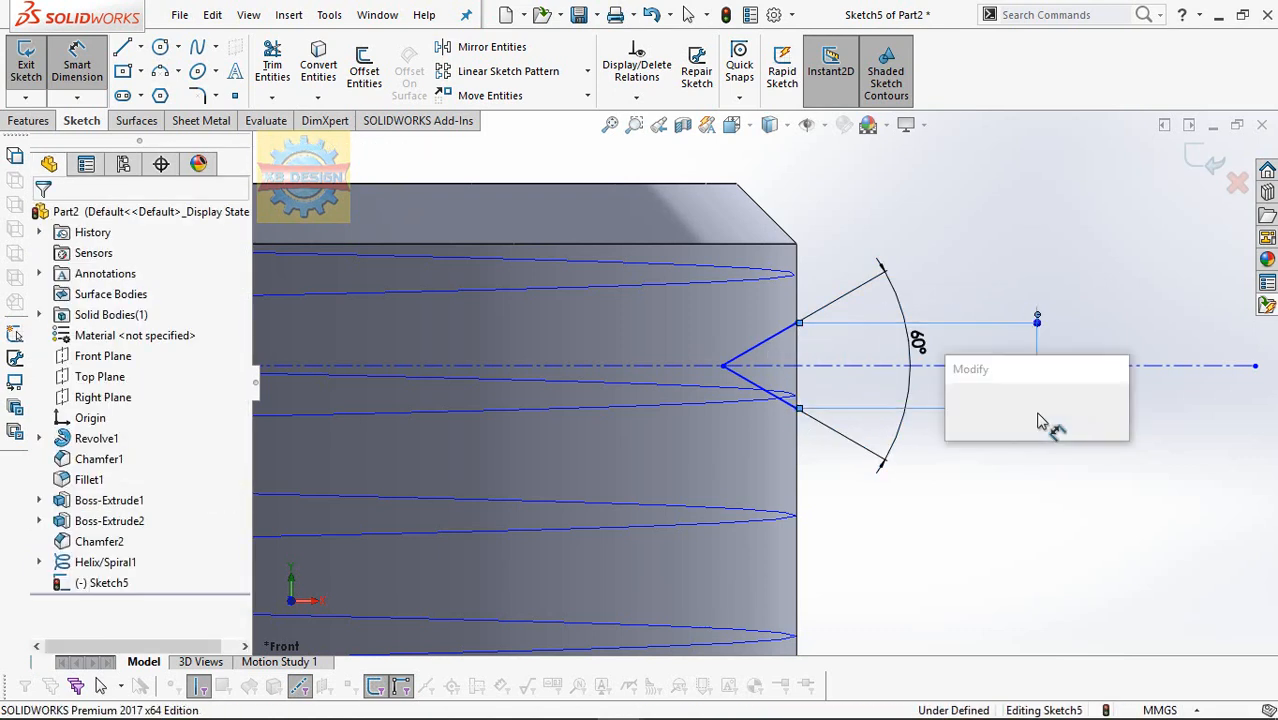
{"action": "type", "text": ".6"}
{"action": "key", "text": "Return"}
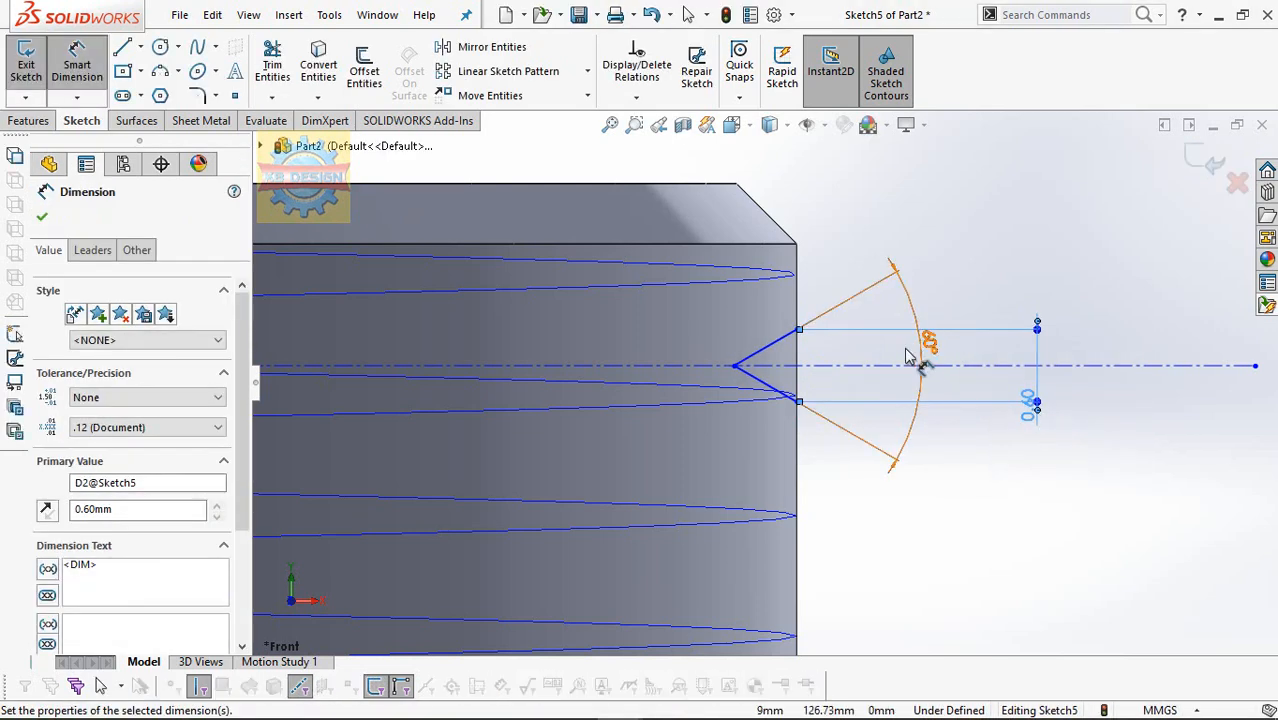
Close the V profile with a vertical line along the shaft's edge between its open endpoints and exit the sketch.
{"action": "scroll", "coordinate": [907, 357], "scroll_direction": "down", "scroll_amount": 3}
{"action": "key", "text": "l"}
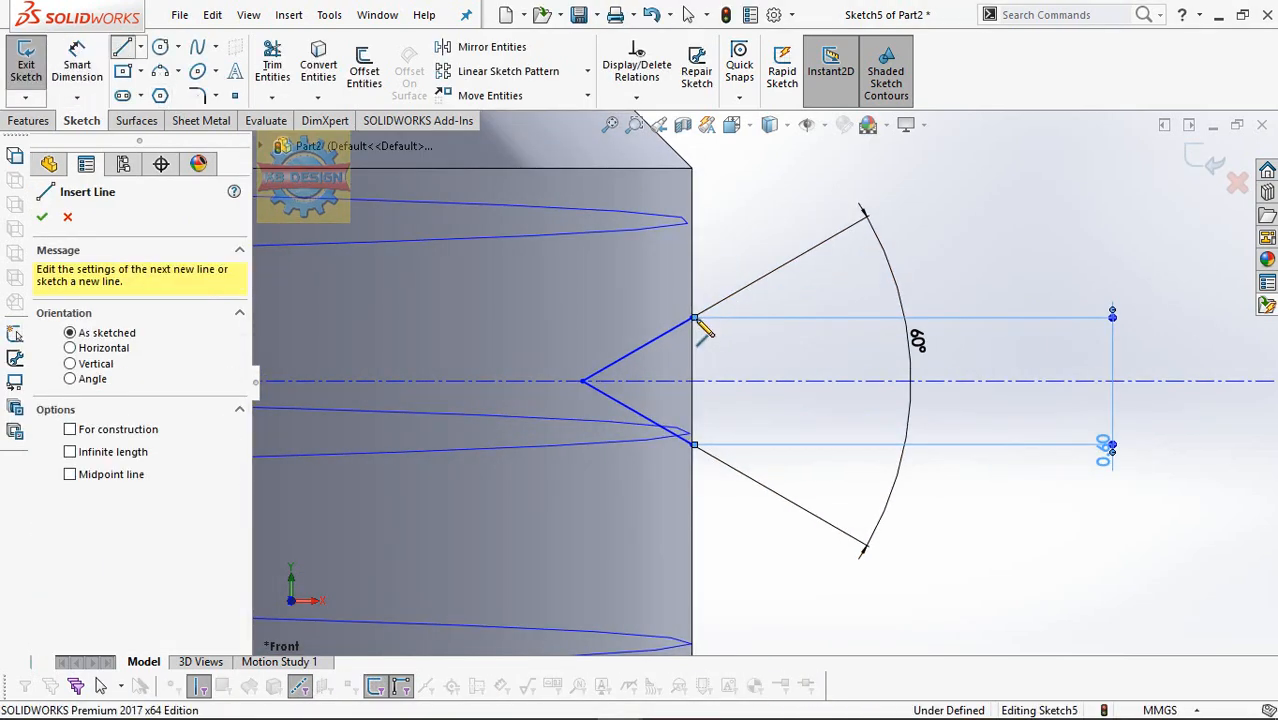
{"action": "left_click", "coordinate": [694, 318]}
{"action": "left_click", "coordinate": [692, 444]}
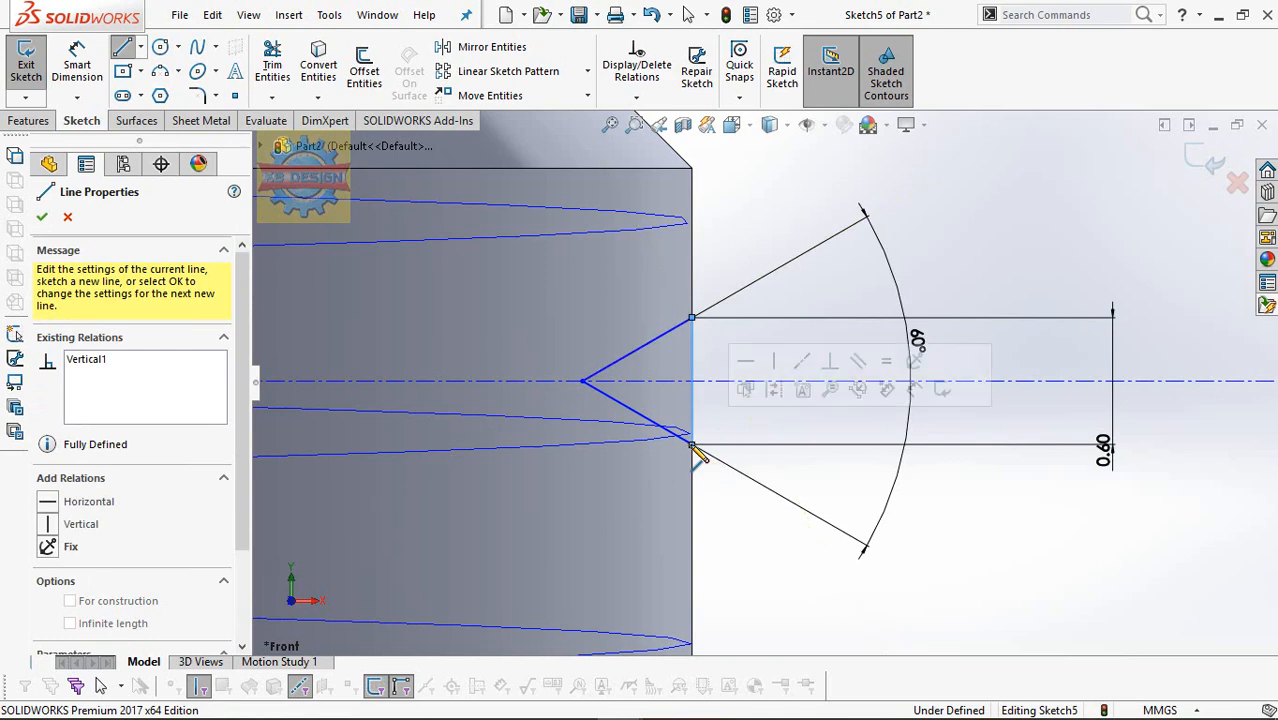
{"action": "left_click", "coordinate": [27, 70]}
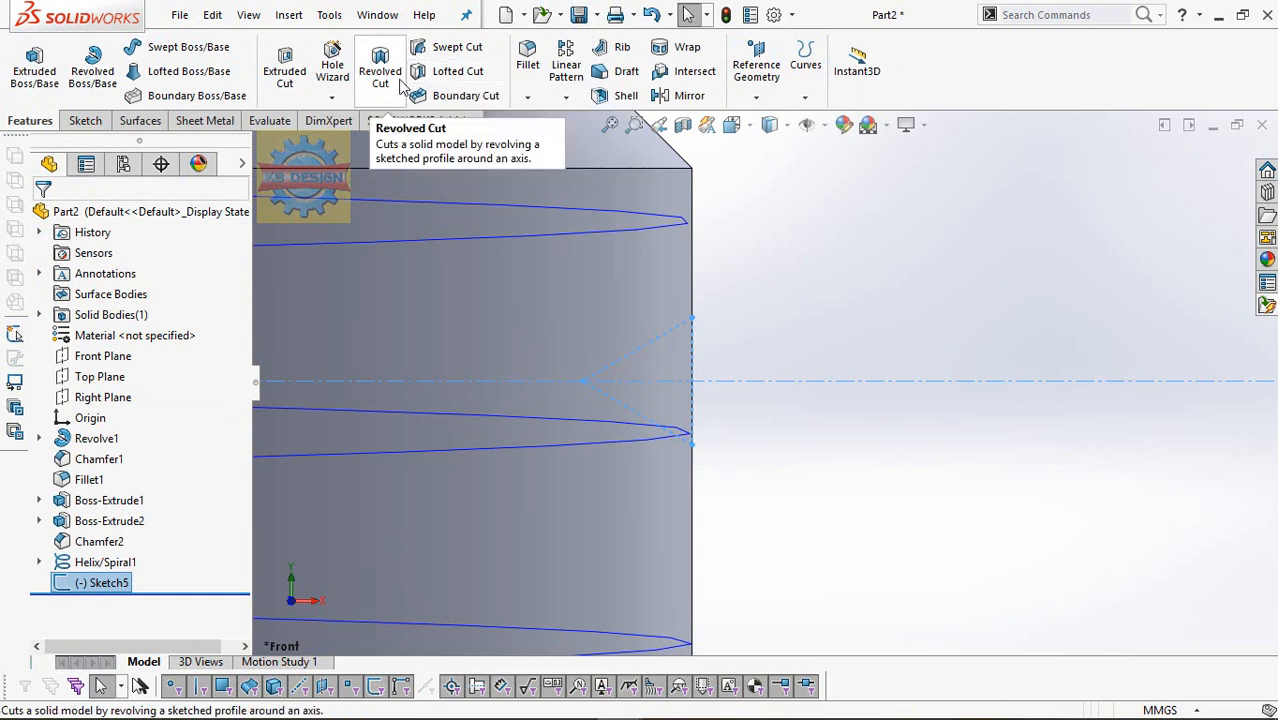
Make a swept cut of the triangular profile along the helix, using Direction 2.
{"action": "left_click", "coordinate": [457, 47]}
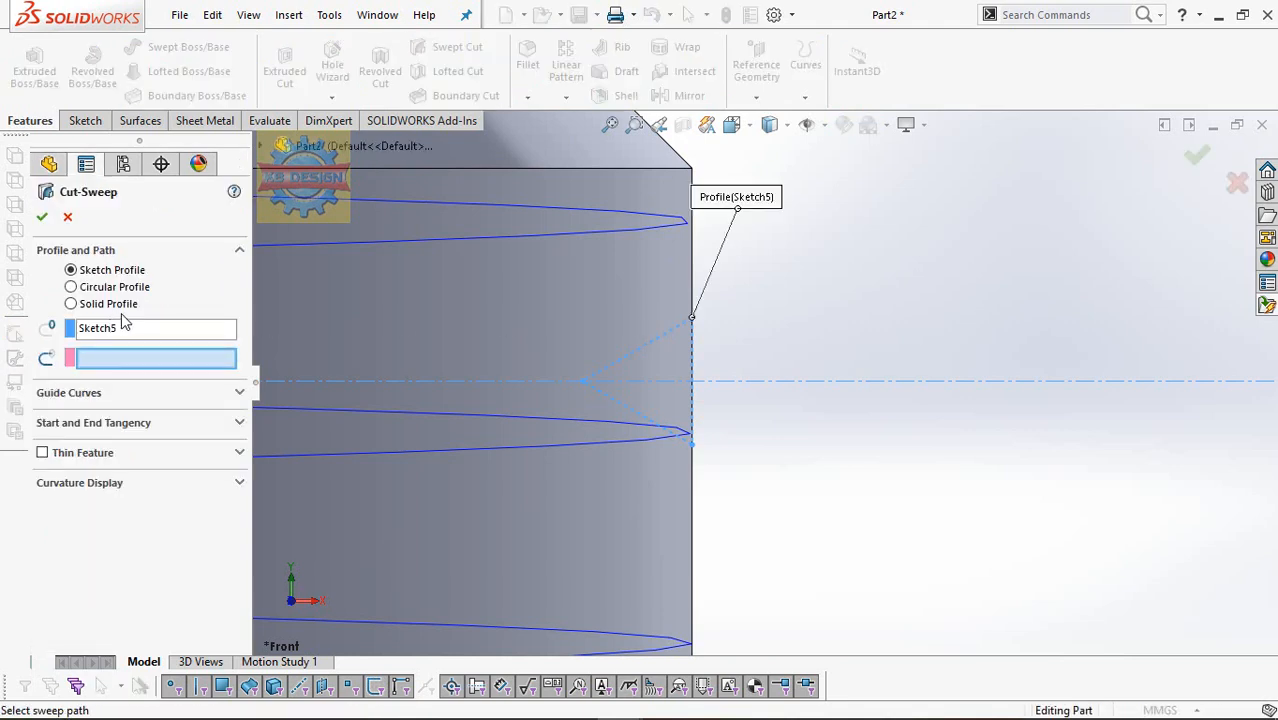
{"action": "left_click", "coordinate": [537, 241]}
{"action": "middle_click_drag", "start_coordinate": [744, 323], "coordinate": [745, 332]}
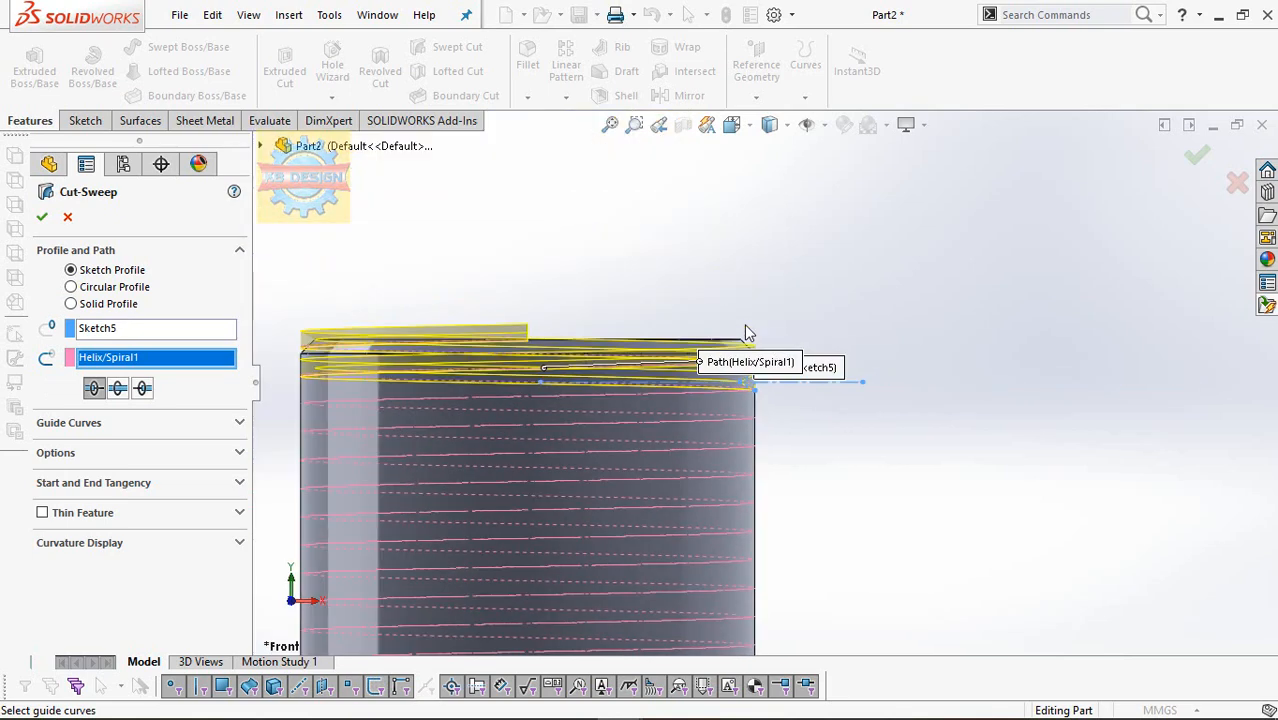
{"action": "left_click", "coordinate": [143, 389]}
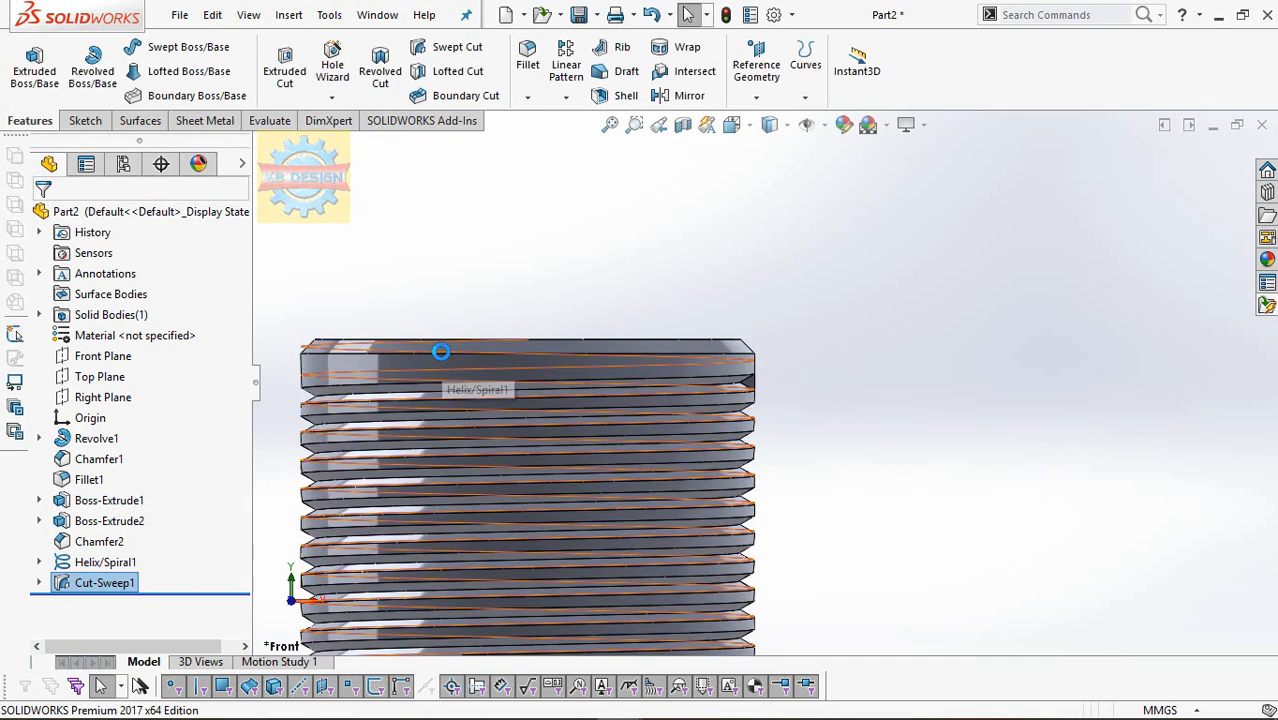
{"action": "left_click", "coordinate": [524, 295]}
Reopen the swept cut's triangular profile sketch for editing, viewed from the front.
{"action": "mouse_move", "coordinate": [732, 394]}
{"action": "middle_mouse_down"}
{"action": "mouse_move", "coordinate": [694, 392]}
{"action": "mouse_move", "coordinate": [716, 396]}
{"action": "middle_mouse_up"}
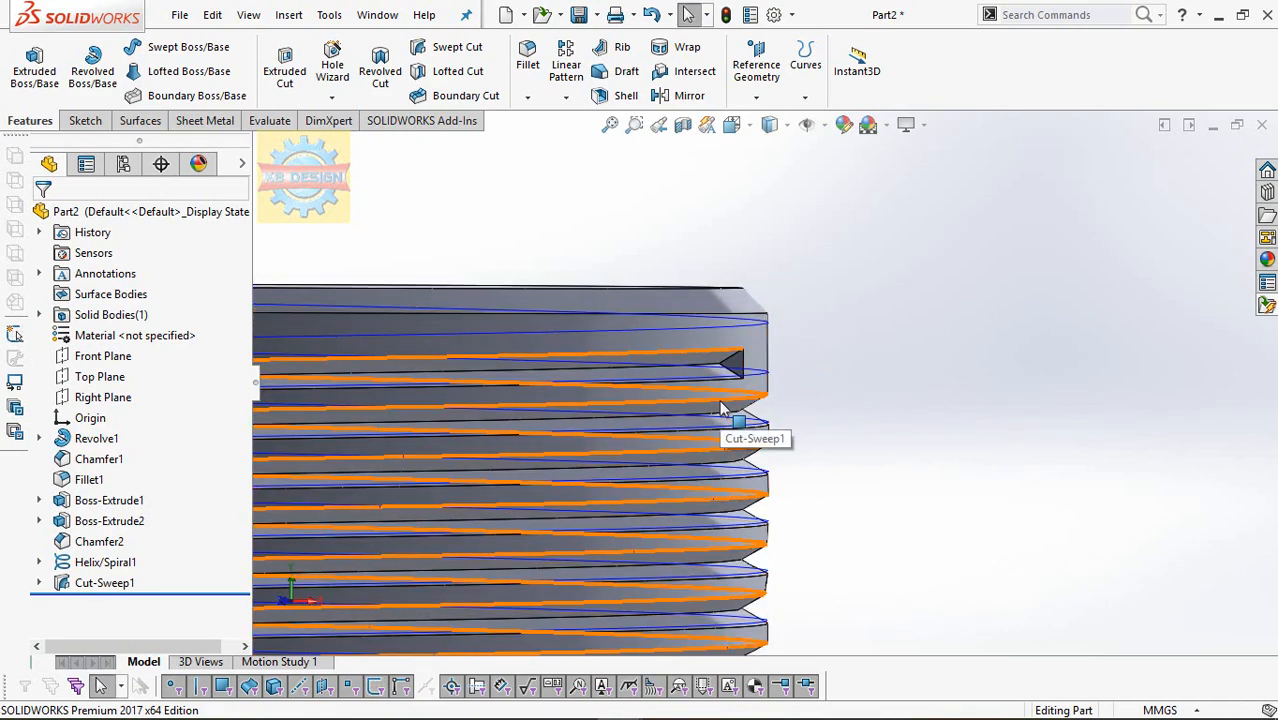
{"action": "key", "text": "space"}
{"action": "left_click", "coordinate": [735, 405]}
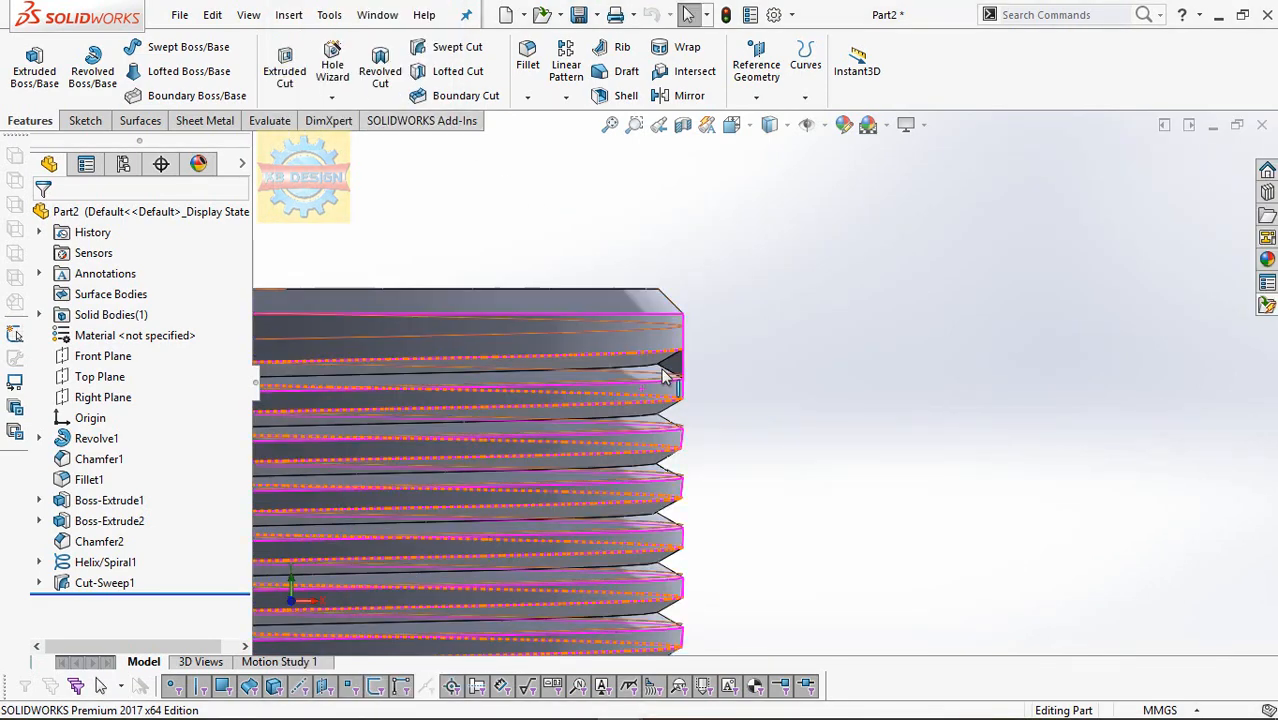
{"action": "left_click", "coordinate": [39, 583]}
{"action": "left_click", "coordinate": [108, 604]}
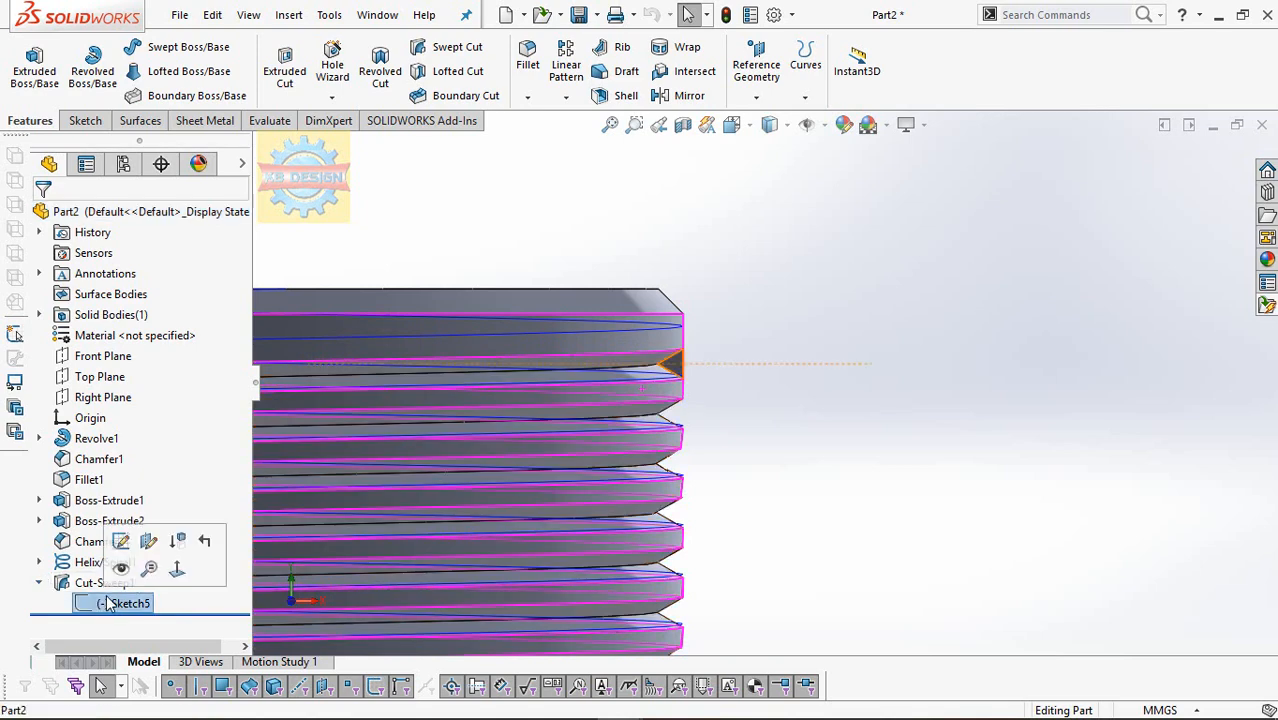
{"action": "left_click", "coordinate": [121, 541]}
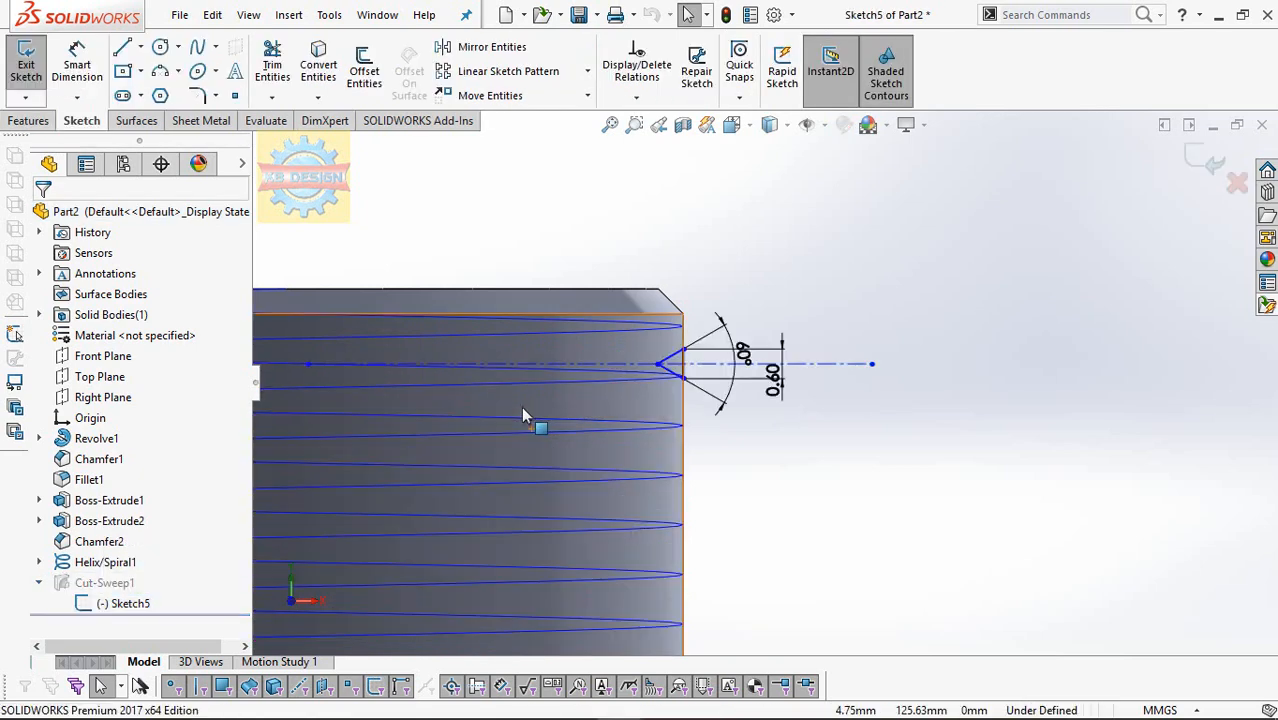
Move the whole profile sketch from the triangle's upper outer vertex to the chamfer's lower corner, and exit the sketch.
{"action": "left_click", "coordinate": [604, 365]}
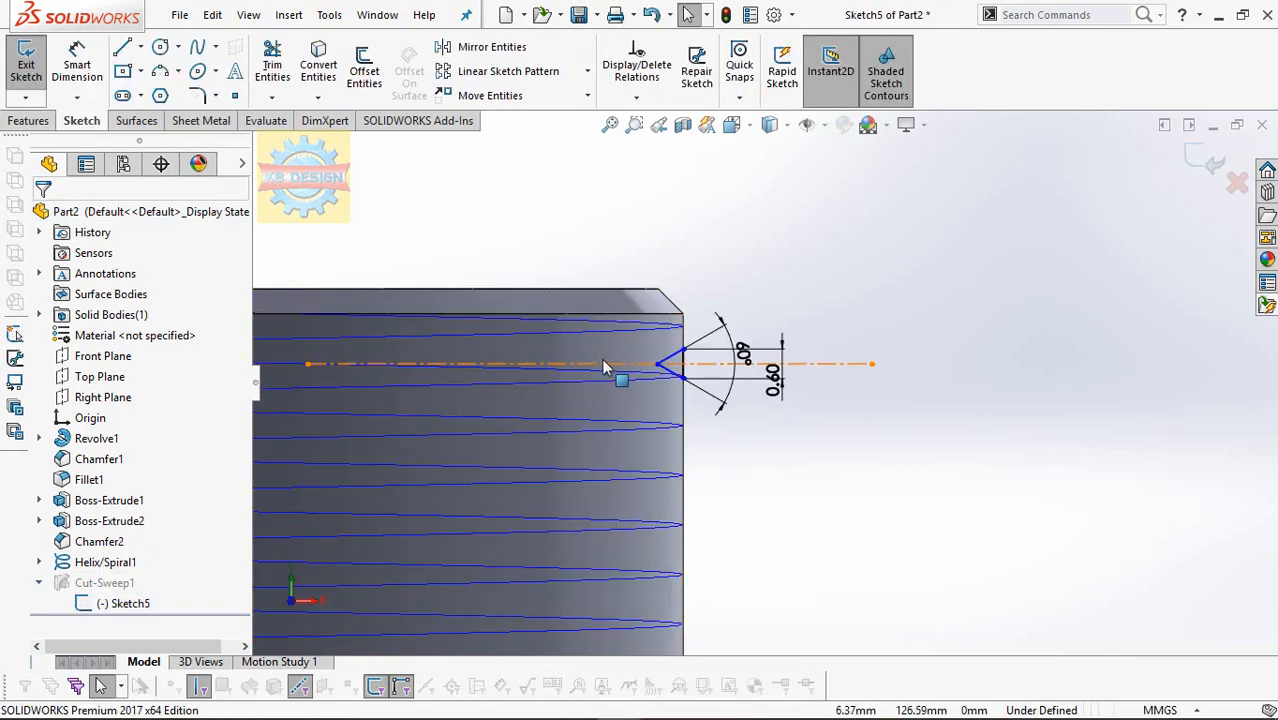
{"action": "key", "text": "ctrl+a"}
{"action": "left_click", "coordinate": [511, 101]}
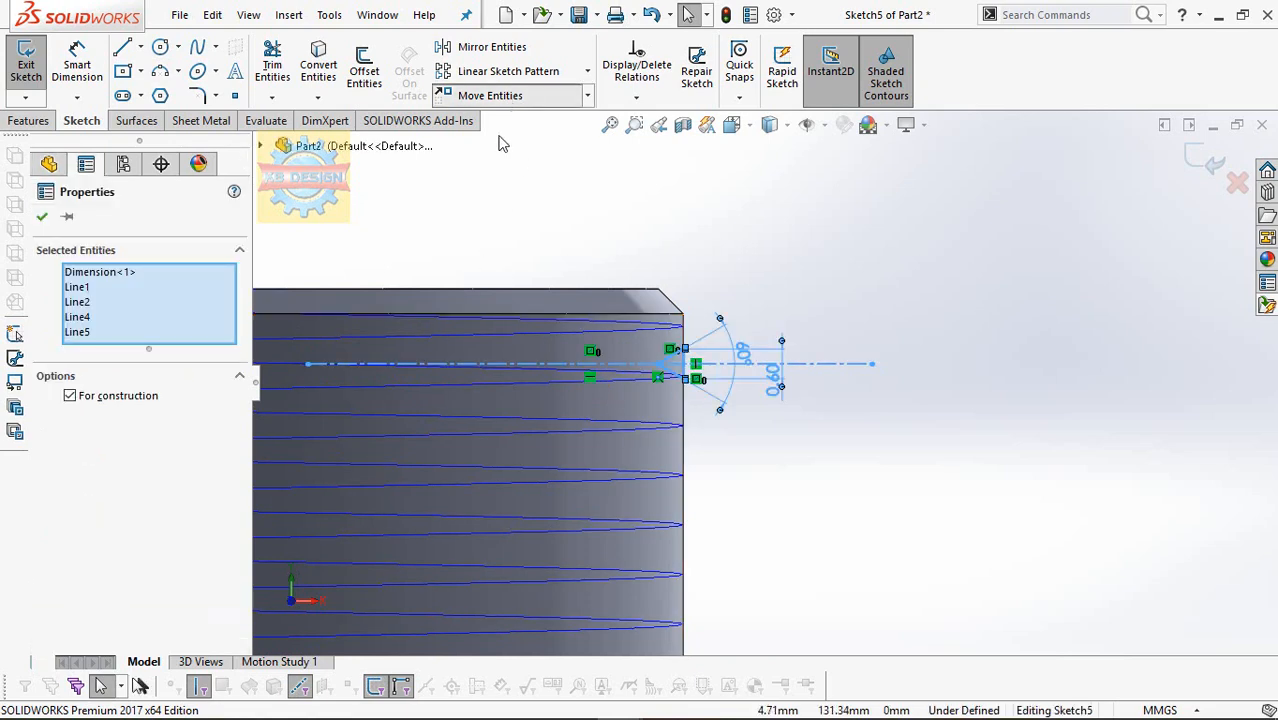
{"action": "scroll", "coordinate": [720, 360], "scroll_direction": "down", "scroll_amount": 3}
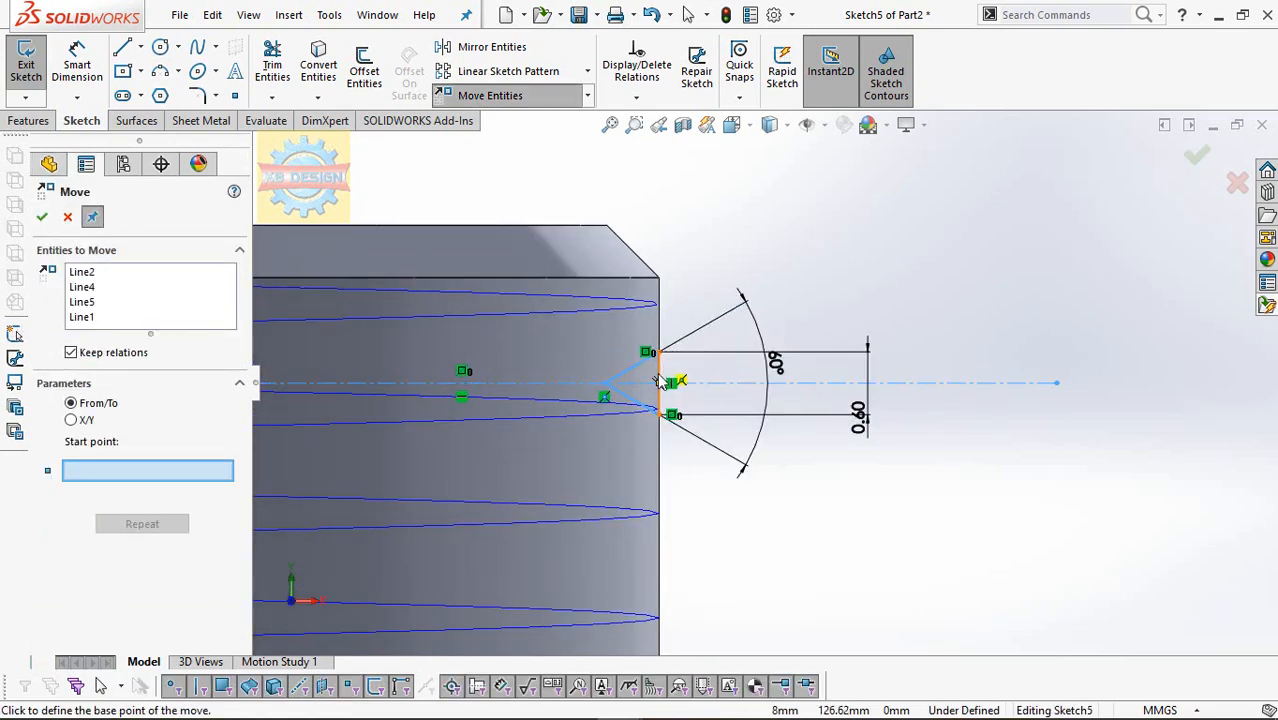
{"action": "left_click", "coordinate": [658, 353]}
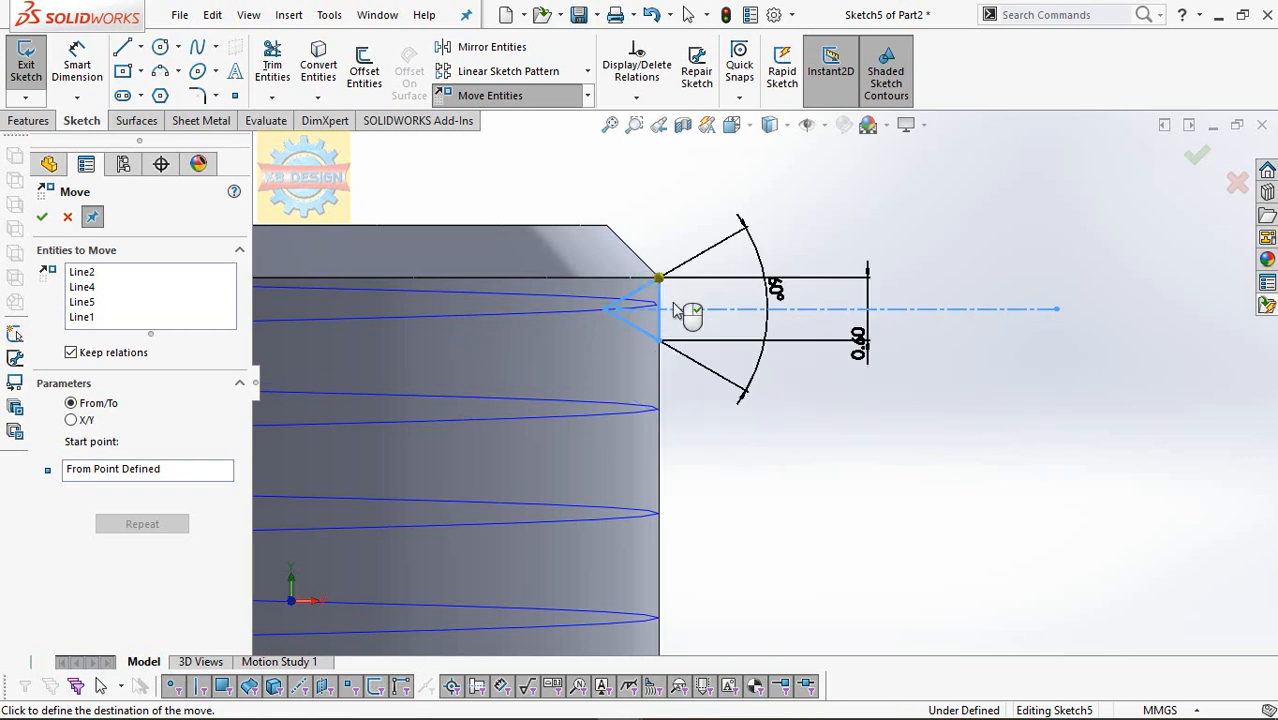
{"action": "left_click", "coordinate": [22, 60]}
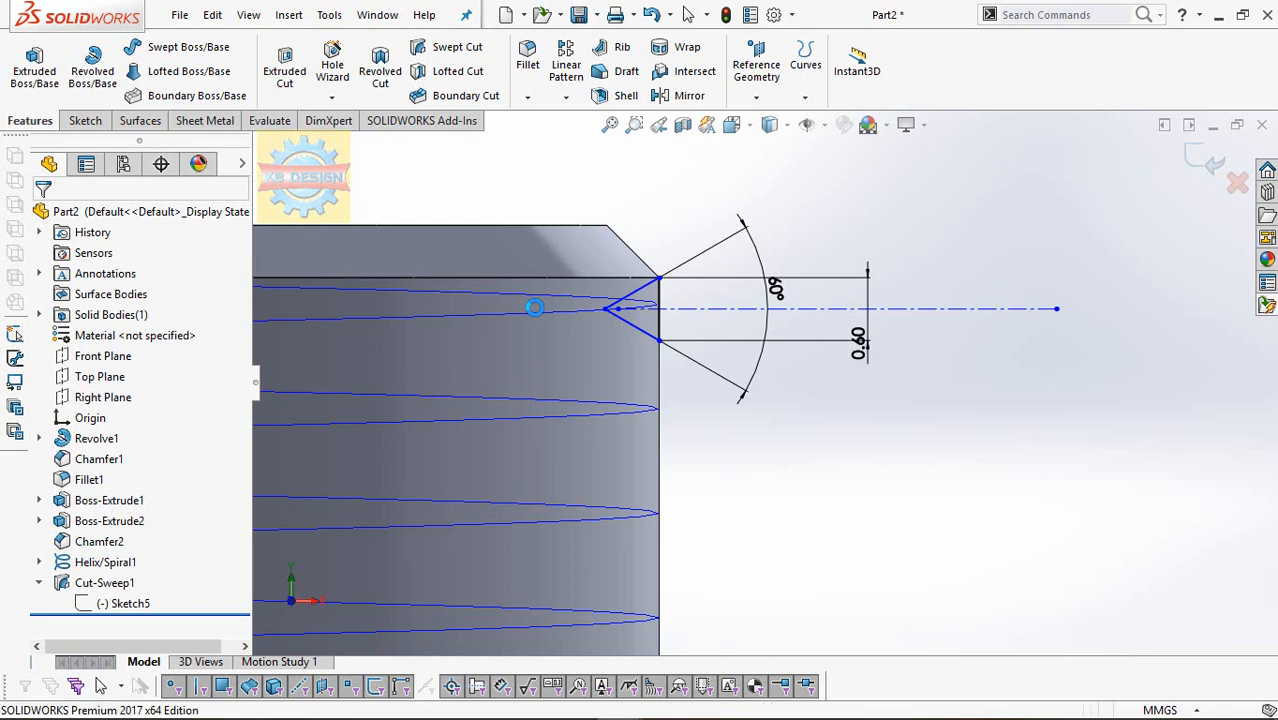
Examine the rebuilt thread's start at the shaft's chamfered end, first at an angle and then from the front.
{"action": "scroll", "coordinate": [743, 295], "scroll_direction": "up", "scroll_amount": 3}
{"action": "scroll", "coordinate": [745, 312], "scroll_direction": "up", "scroll_amount": 3}
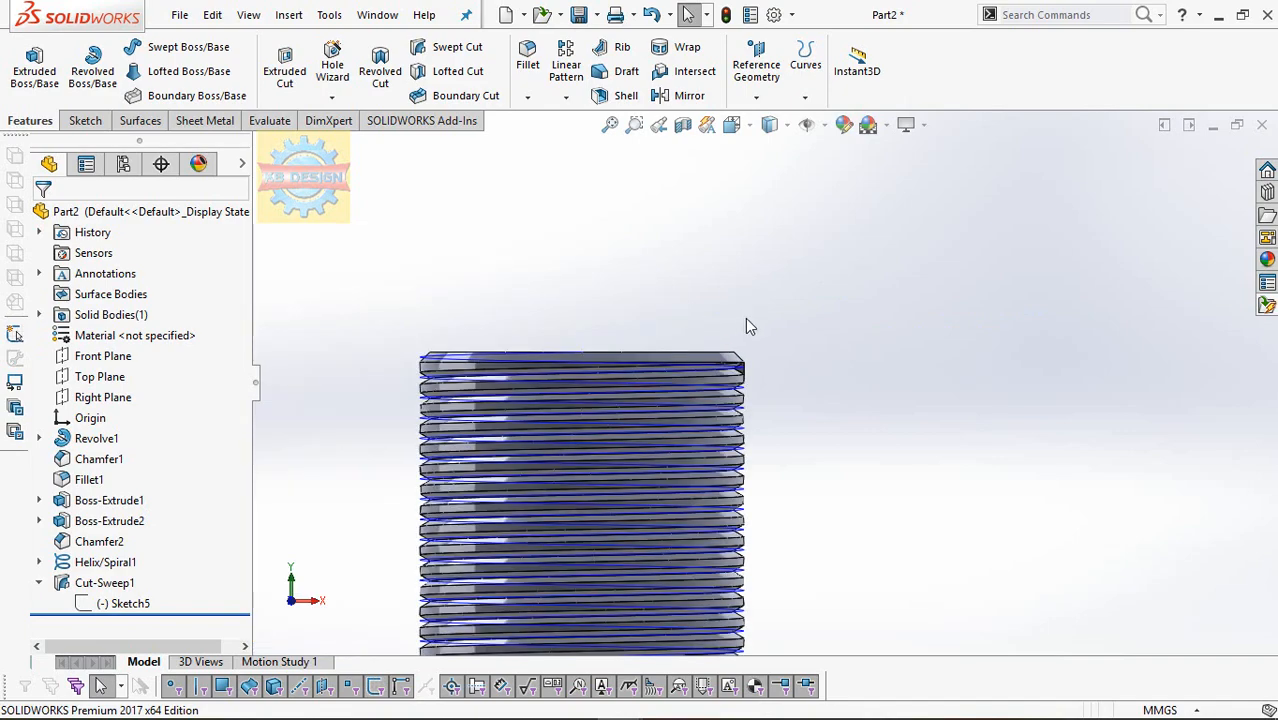
{"action": "middle_click_drag", "start_coordinate": [747, 322], "coordinate": [686, 337]}
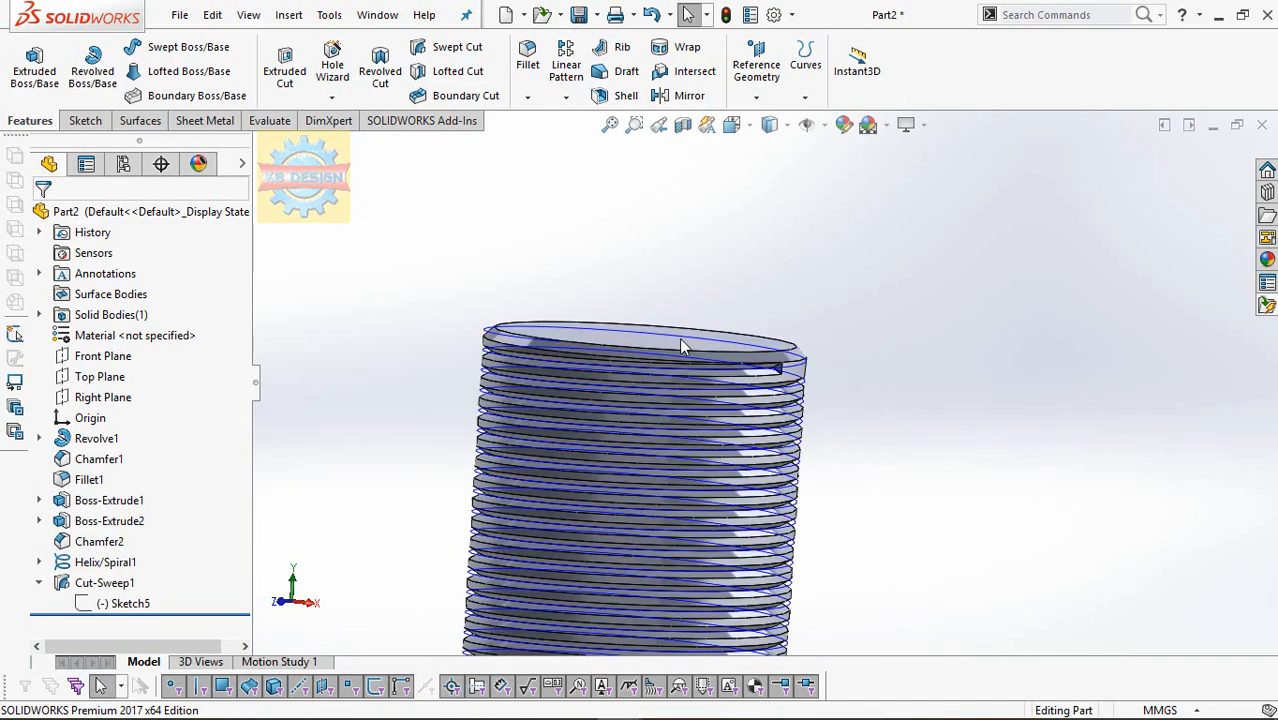
{"action": "key", "text": "space"}
{"action": "left_click", "coordinate": [438, 107]}
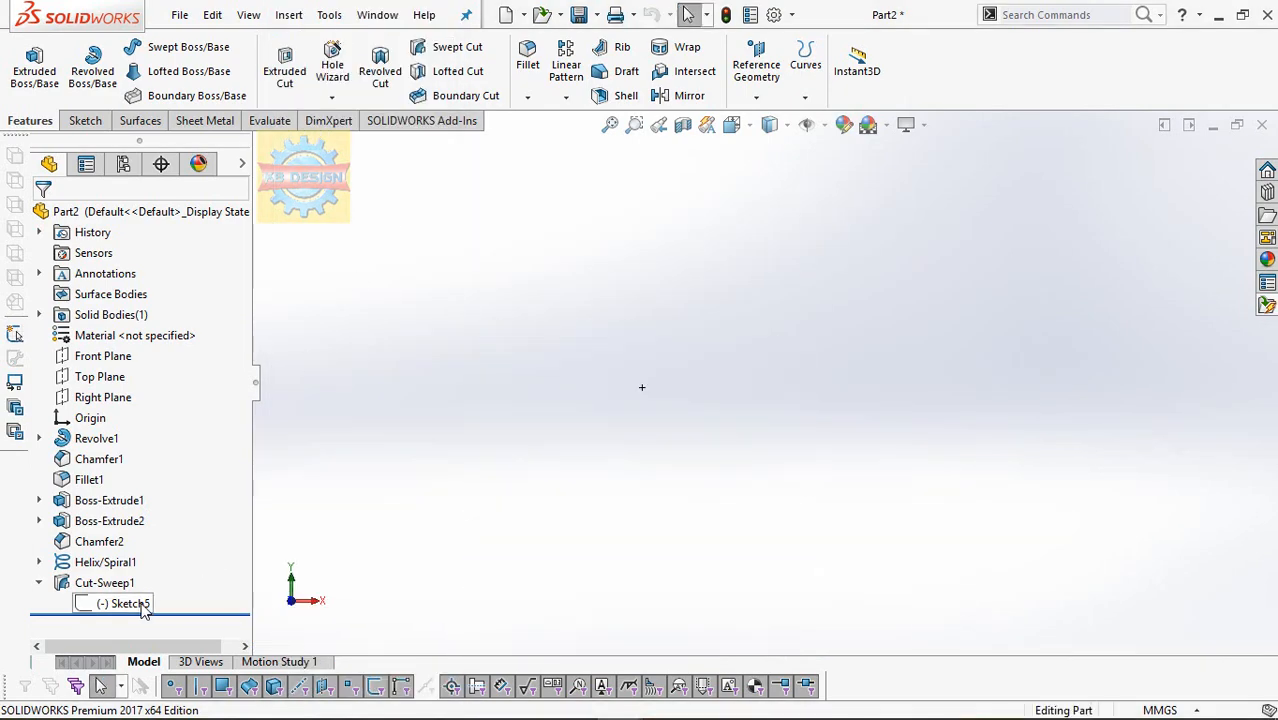
{"action": "left_click", "coordinate": [615, 129]}
{"action": "scroll", "coordinate": [841, 207], "scroll_direction": "down", "scroll_amount": 4}
{"action": "scroll", "coordinate": [657, 158], "scroll_direction": "down", "scroll_amount": 3}
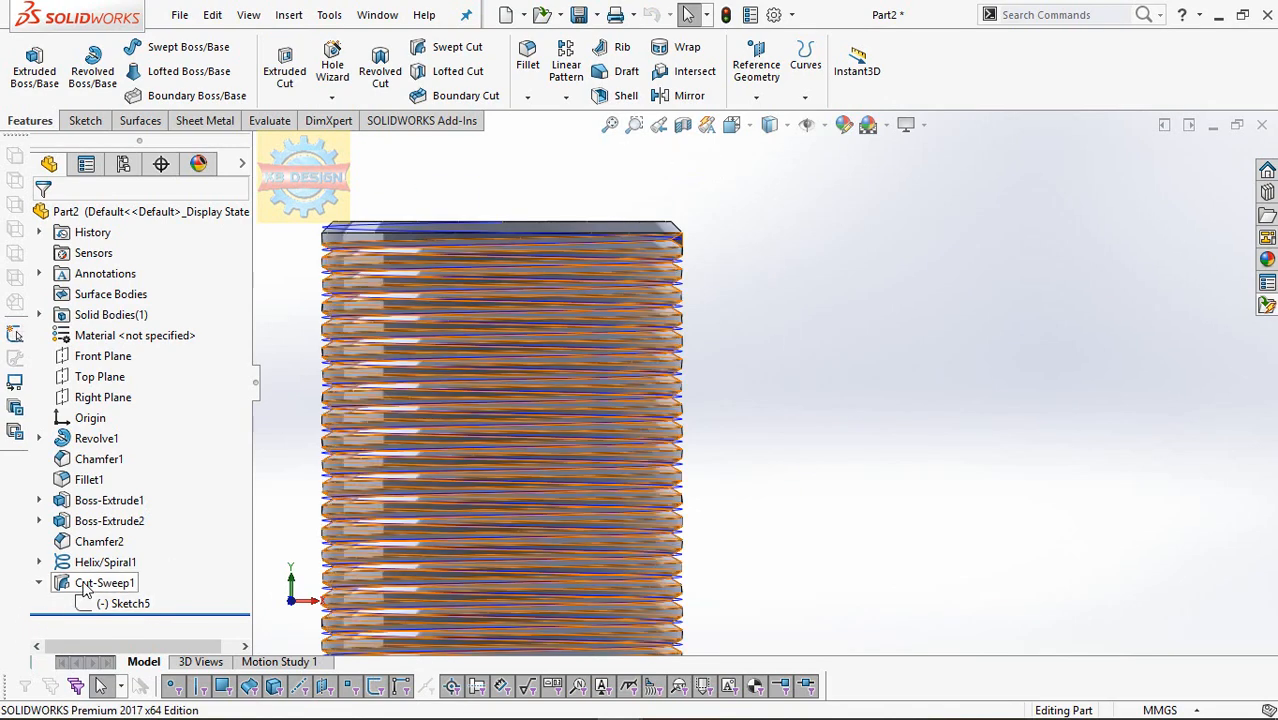
Change the swept cut to run bidirectionally along the helix from the profile.
{"action": "left_click", "coordinate": [104, 582]}
{"action": "left_click", "coordinate": [103, 556]}
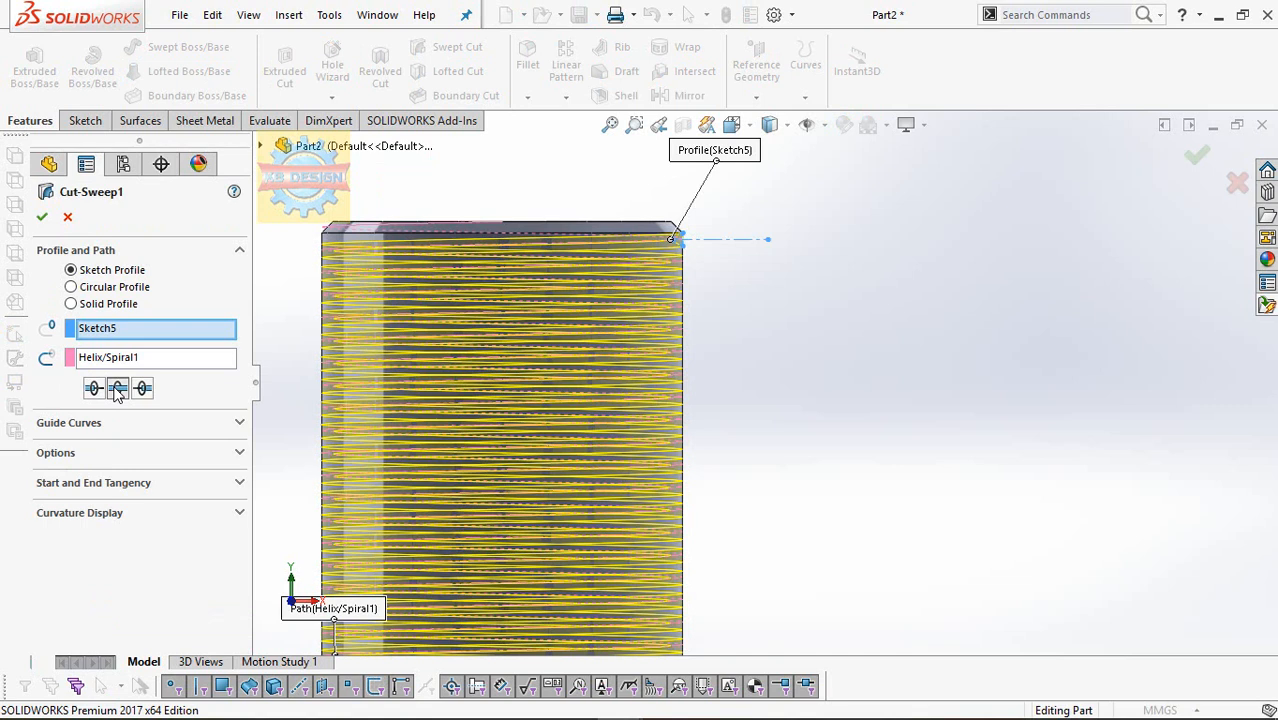
{"action": "left_click", "coordinate": [118, 389]}
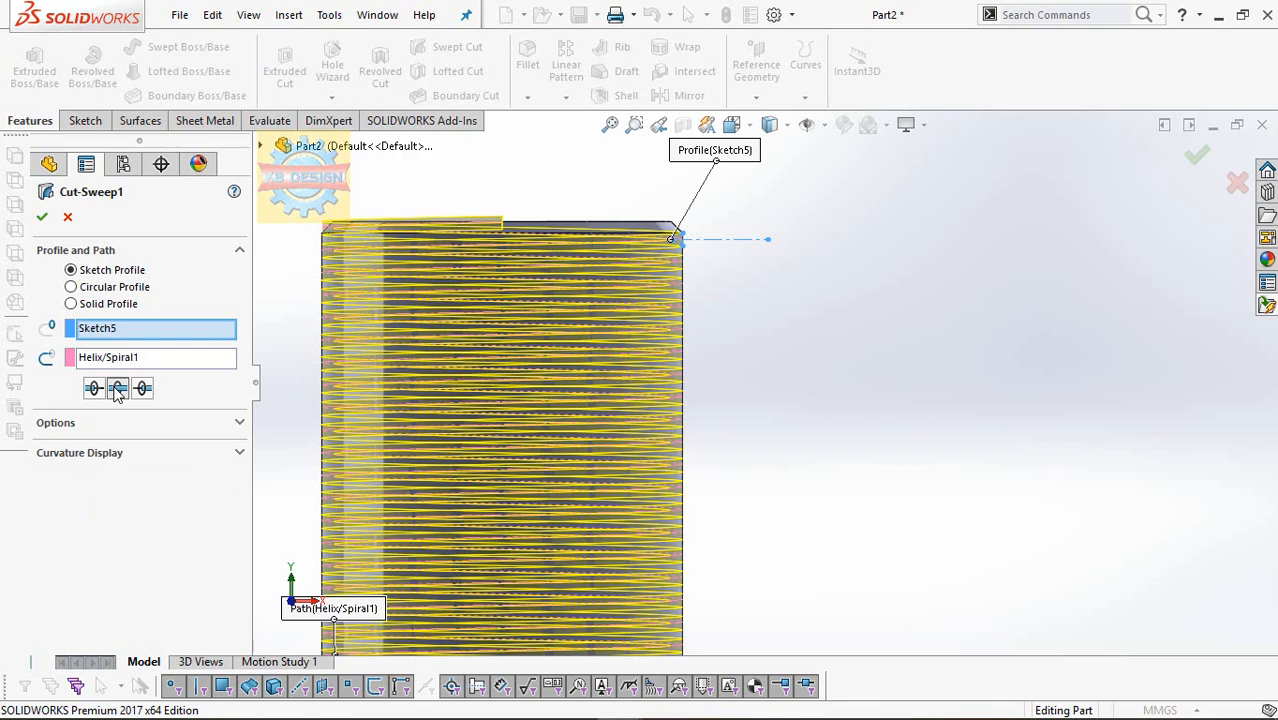
{"action": "left_click", "coordinate": [41, 217]}
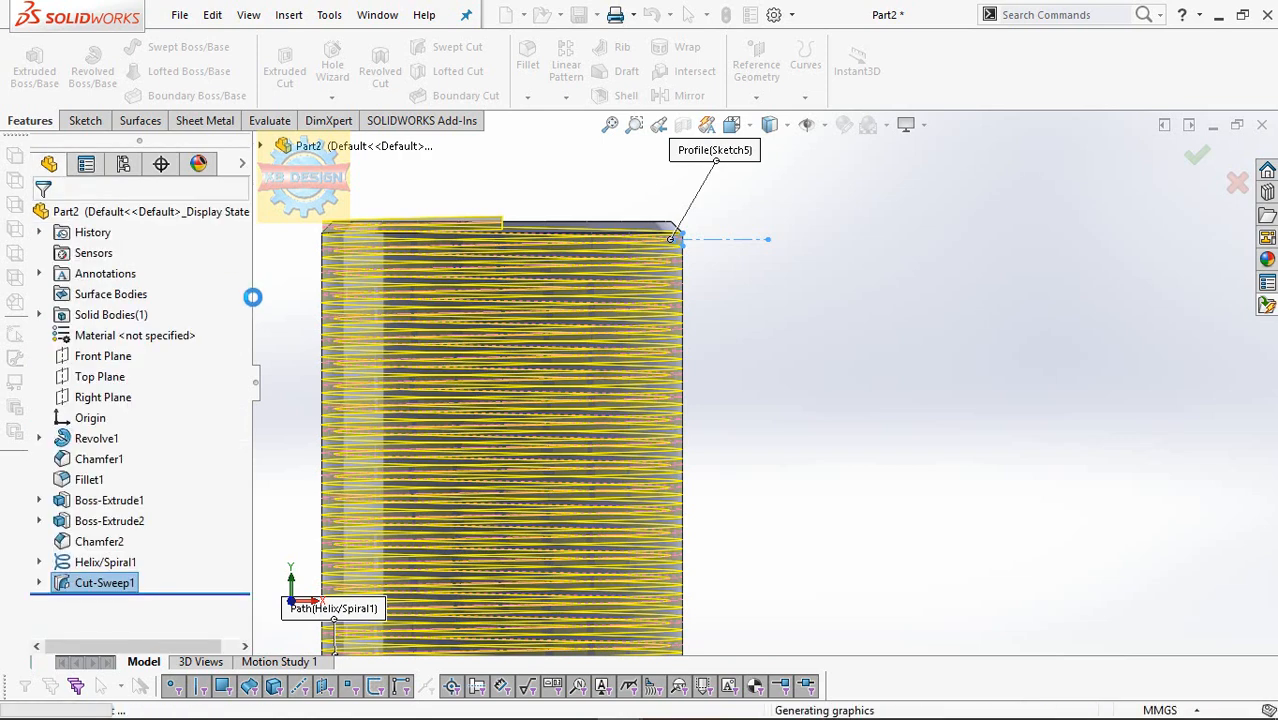
{"action": "left_click", "coordinate": [728, 294]}
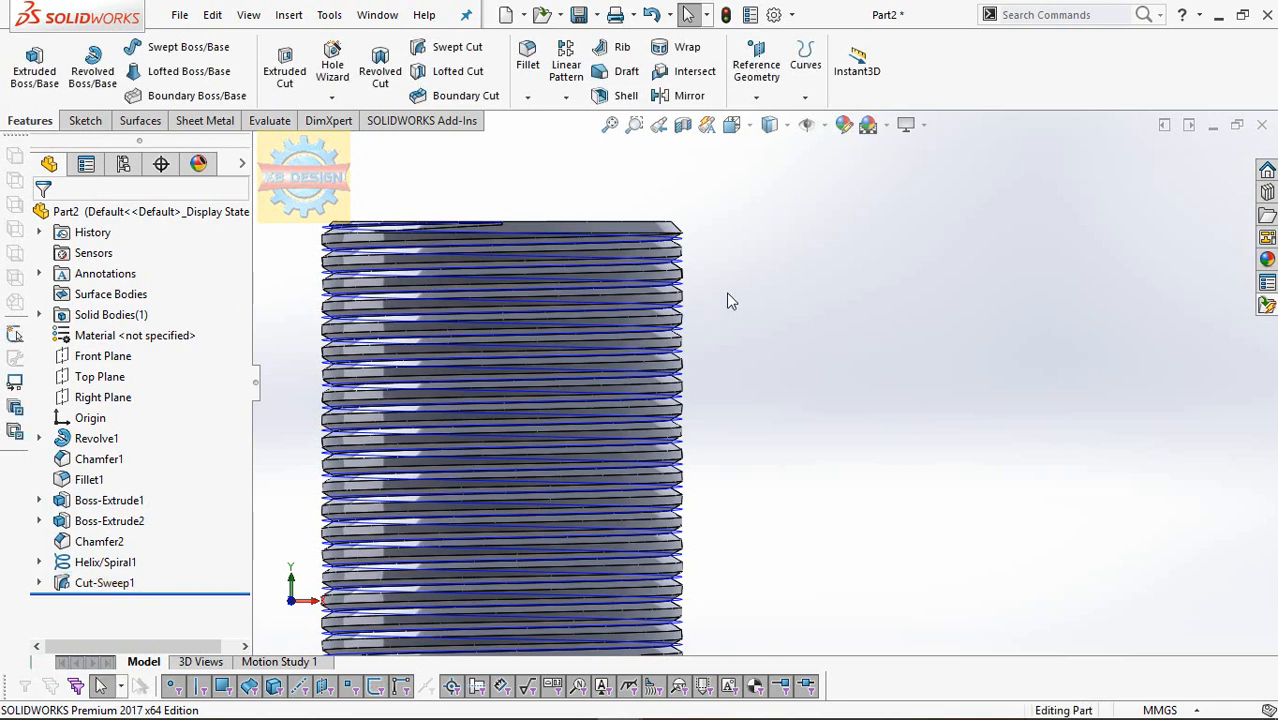
Hide the helix curve used for the shaft's thread.
{"action": "scroll", "coordinate": [750, 408], "scroll_direction": "up", "scroll_amount": 6}
{"action": "left_click", "coordinate": [128, 565]}
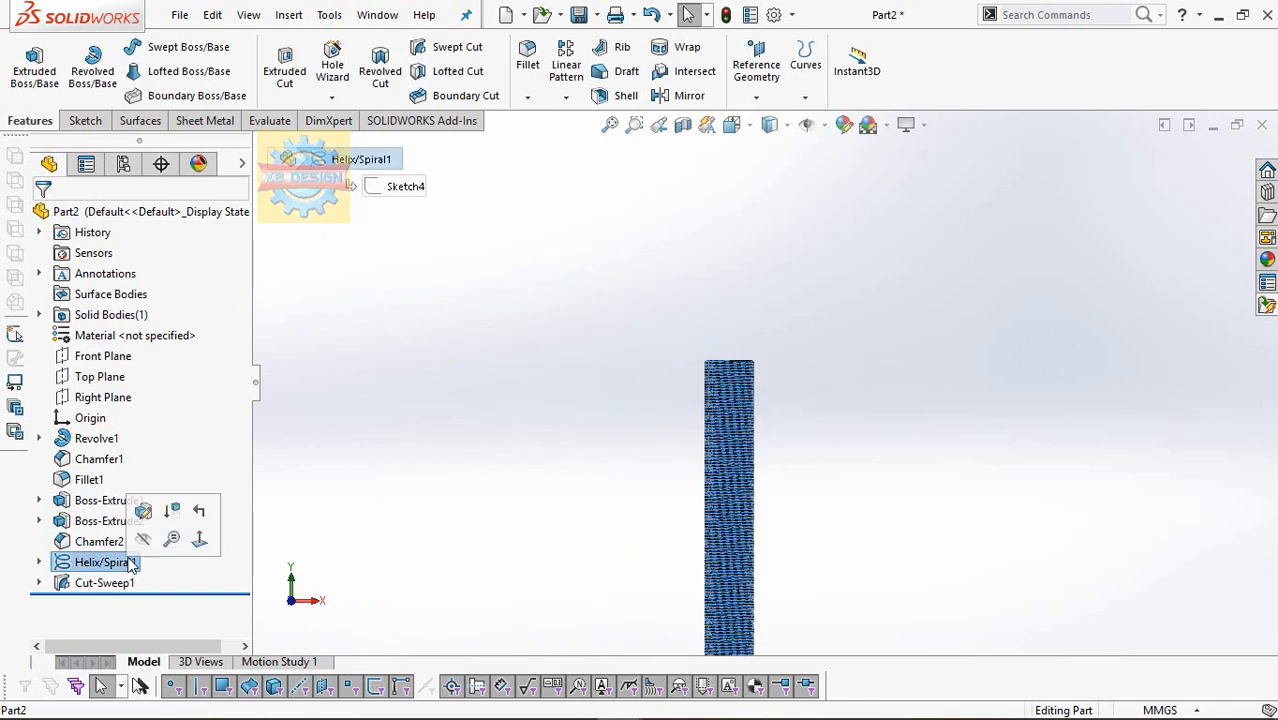
{"action": "left_click", "coordinate": [146, 540]}
Create a reference plane offset 50 mm down the shaft from its top end face, with the offset flipped.
{"action": "middle_click_drag", "start_coordinate": [585, 420], "coordinate": [782, 352]}
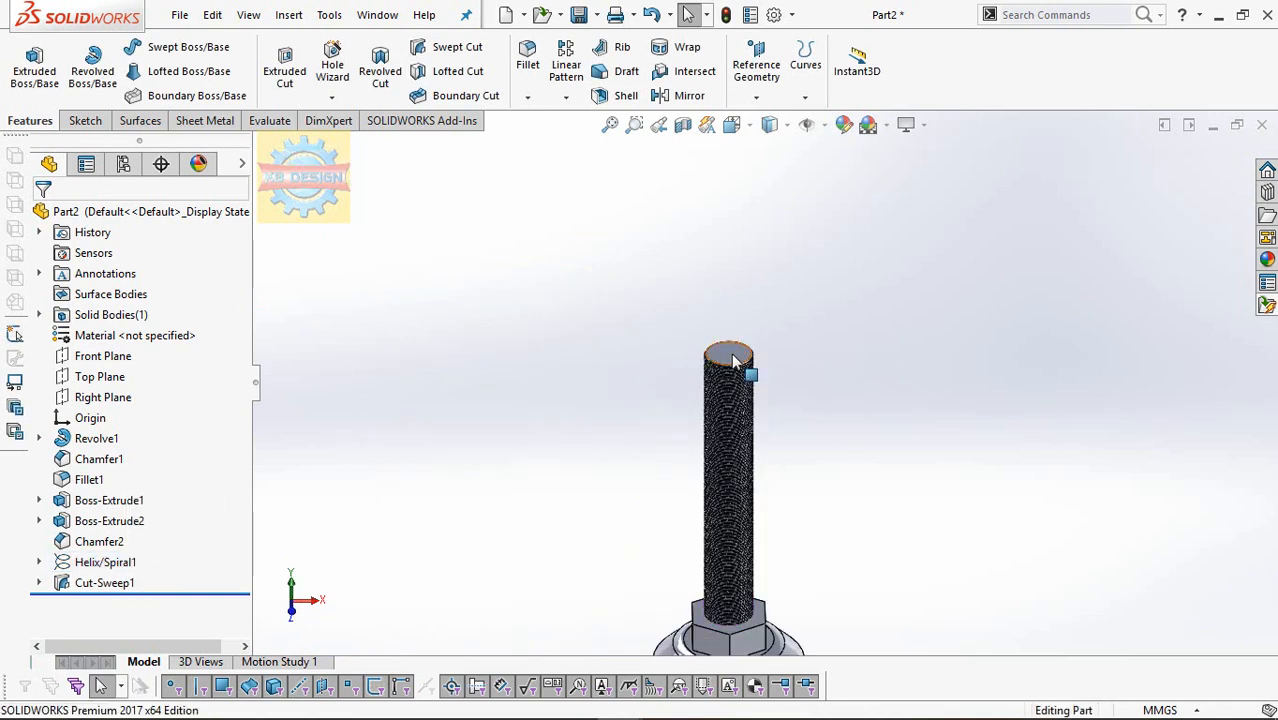
{"action": "left_click", "coordinate": [733, 360]}
{"action": "left_click", "coordinate": [756, 97]}
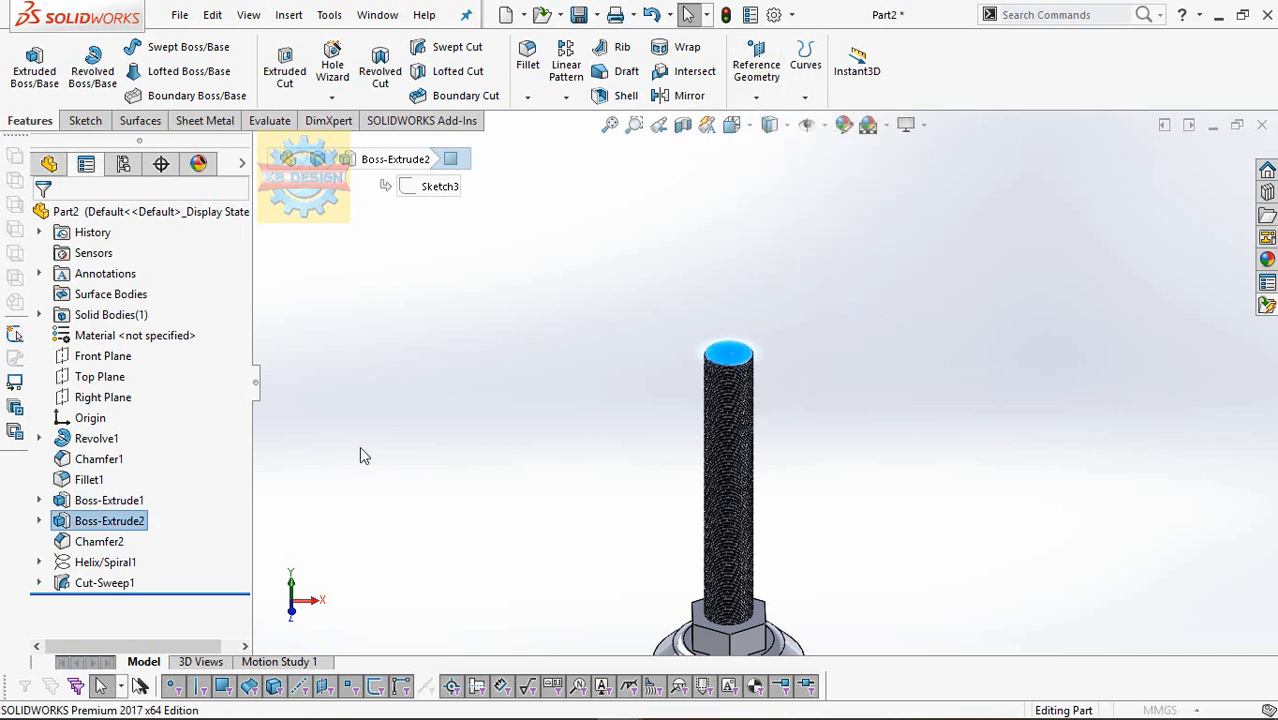
{"action": "left_click", "coordinate": [79, 482]}
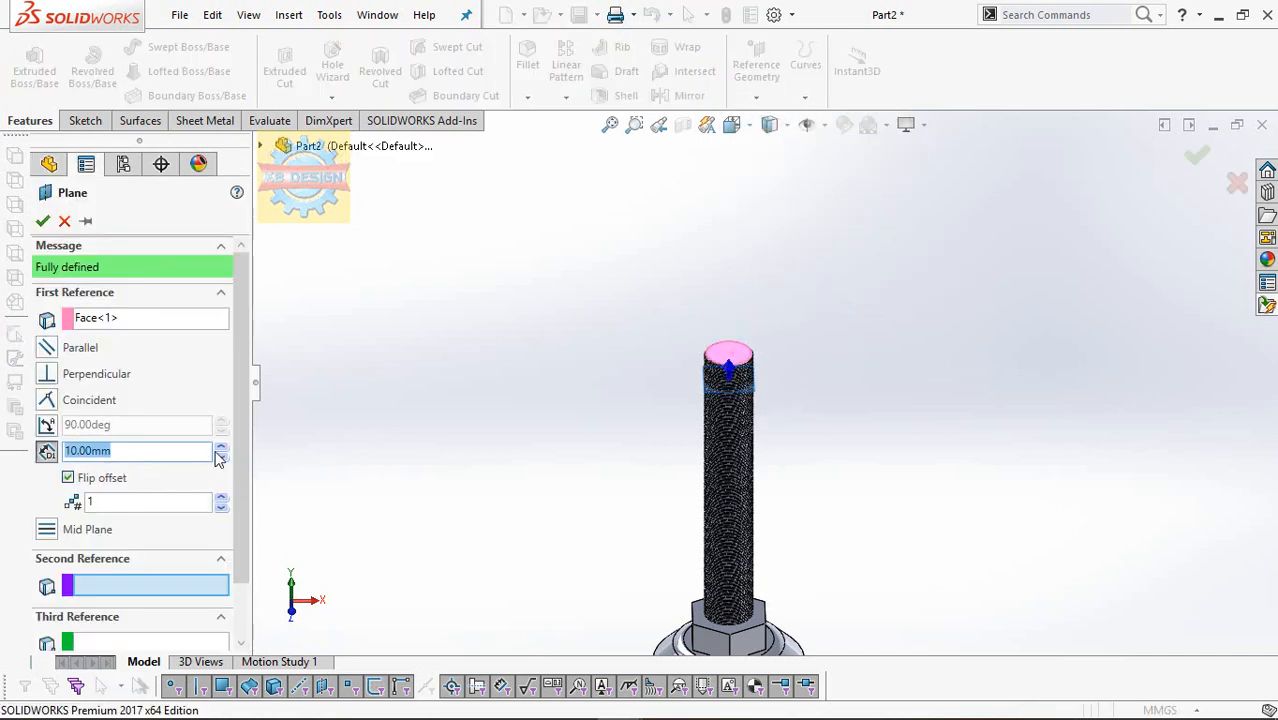
{"action": "type", "text": "50"}
{"action": "key", "text": "Return"}
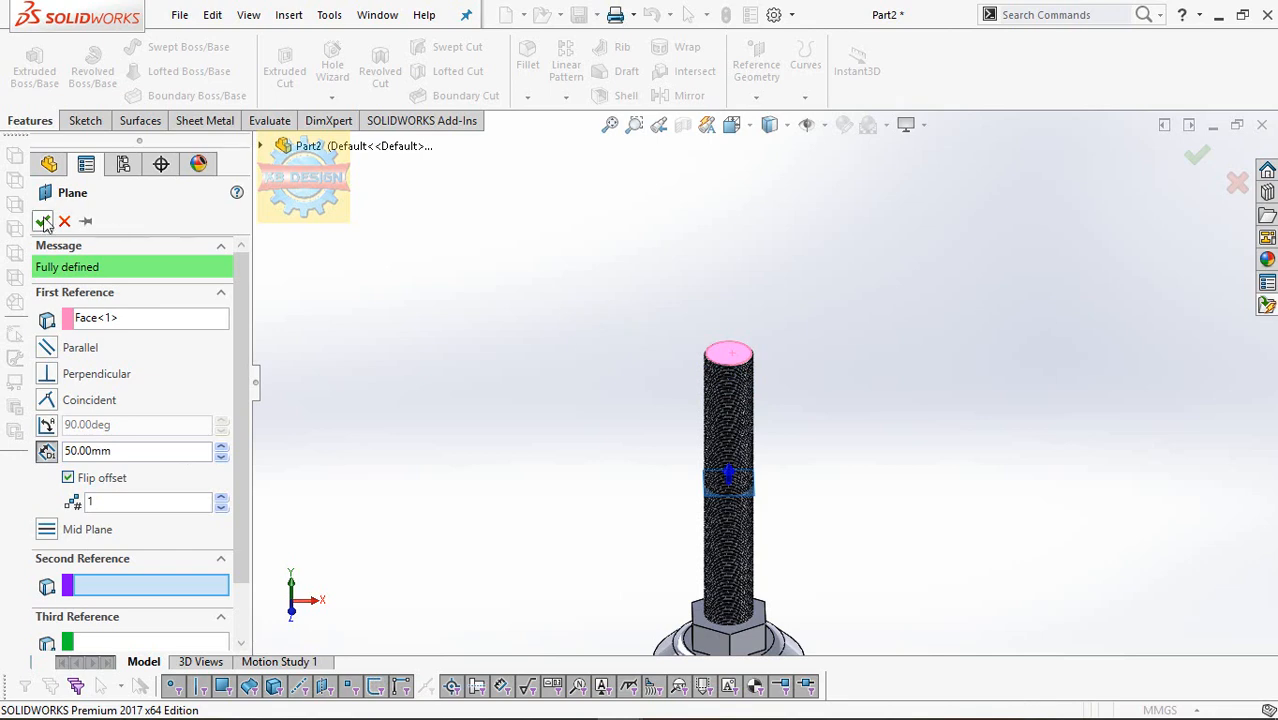
{"action": "left_click", "coordinate": [43, 221]}
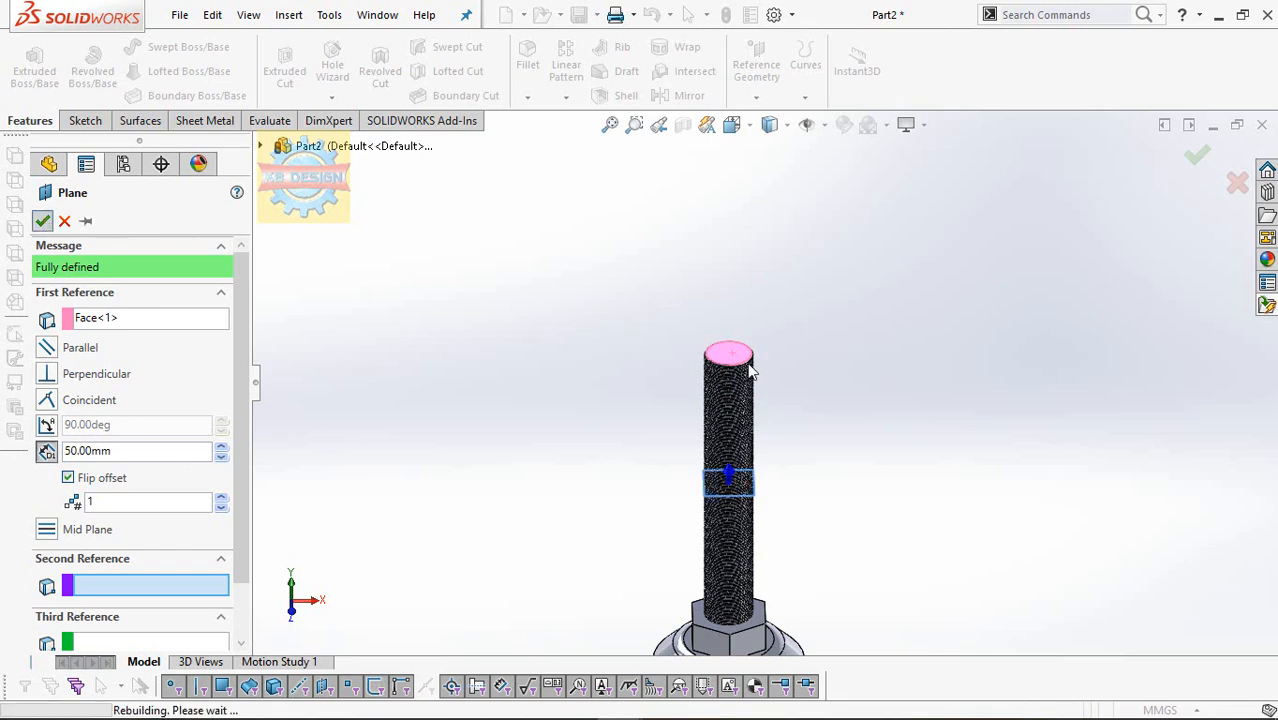
Start a sketch on the new offset plane and convert the hexagonal boss's top face outline into it.
{"action": "left_click", "coordinate": [730, 612]}
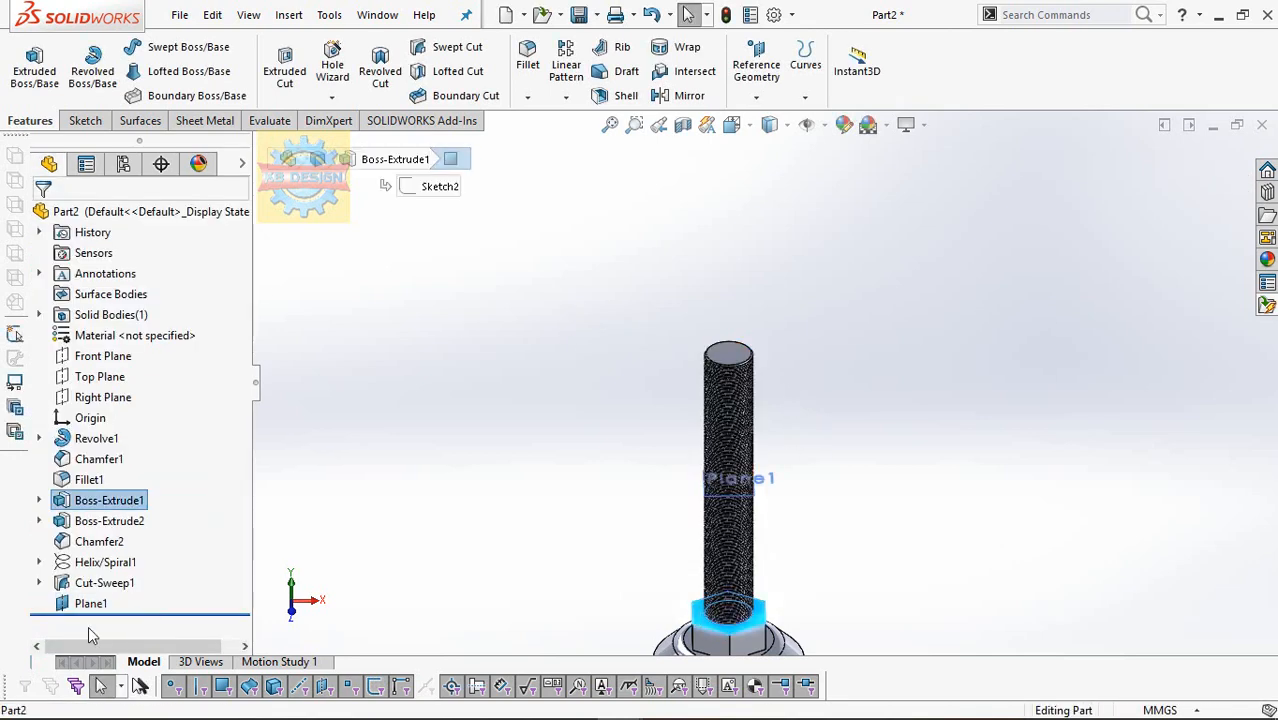
{"action": "left_click", "coordinate": [90, 603]}
{"action": "left_click", "coordinate": [105, 572]}
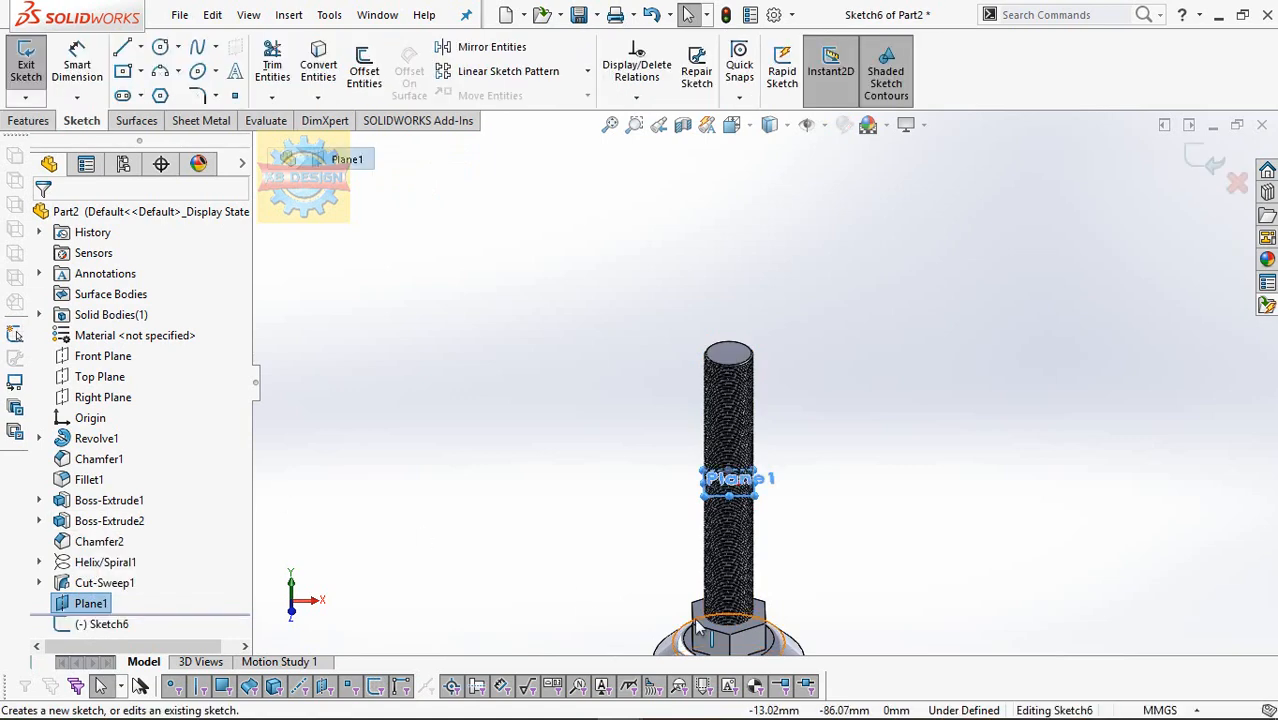
{"action": "left_click", "coordinate": [726, 614]}
{"action": "left_click", "coordinate": [320, 62]}
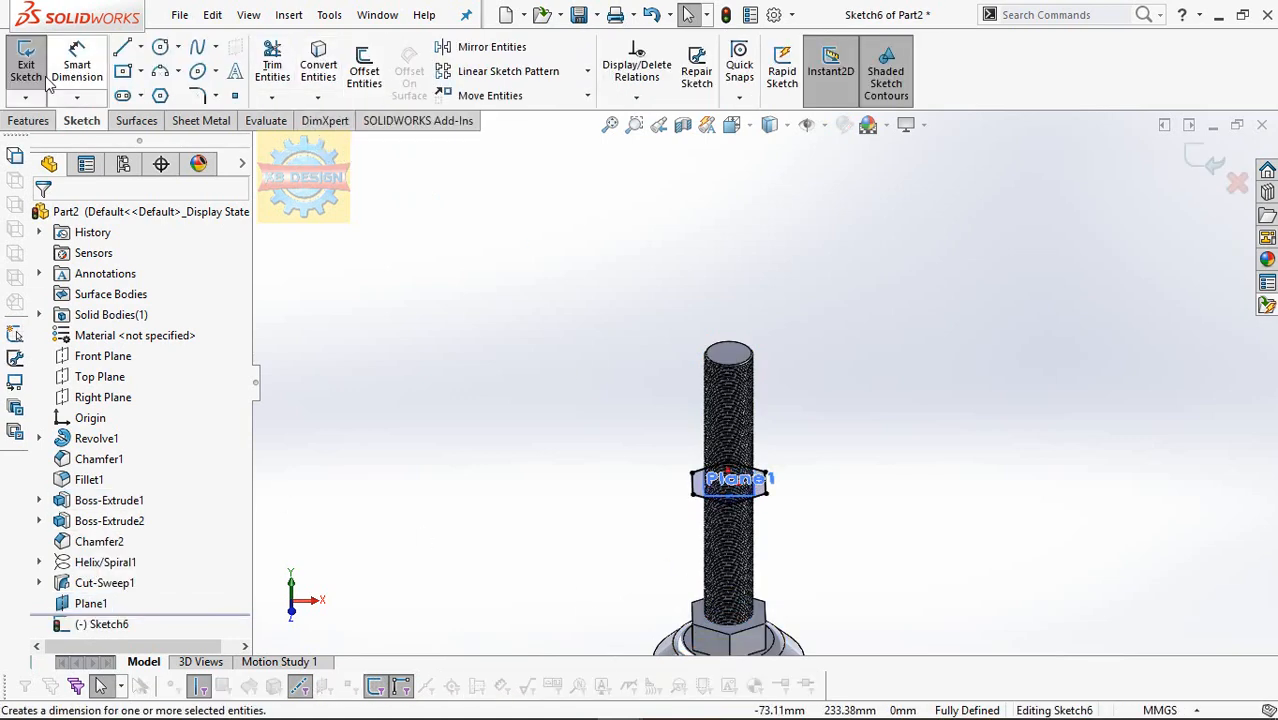
Extrude the converted hexagon 10 mm upward as a nut around the threaded shaft.
{"action": "left_click", "coordinate": [28, 120]}
{"action": "left_click", "coordinate": [36, 78]}
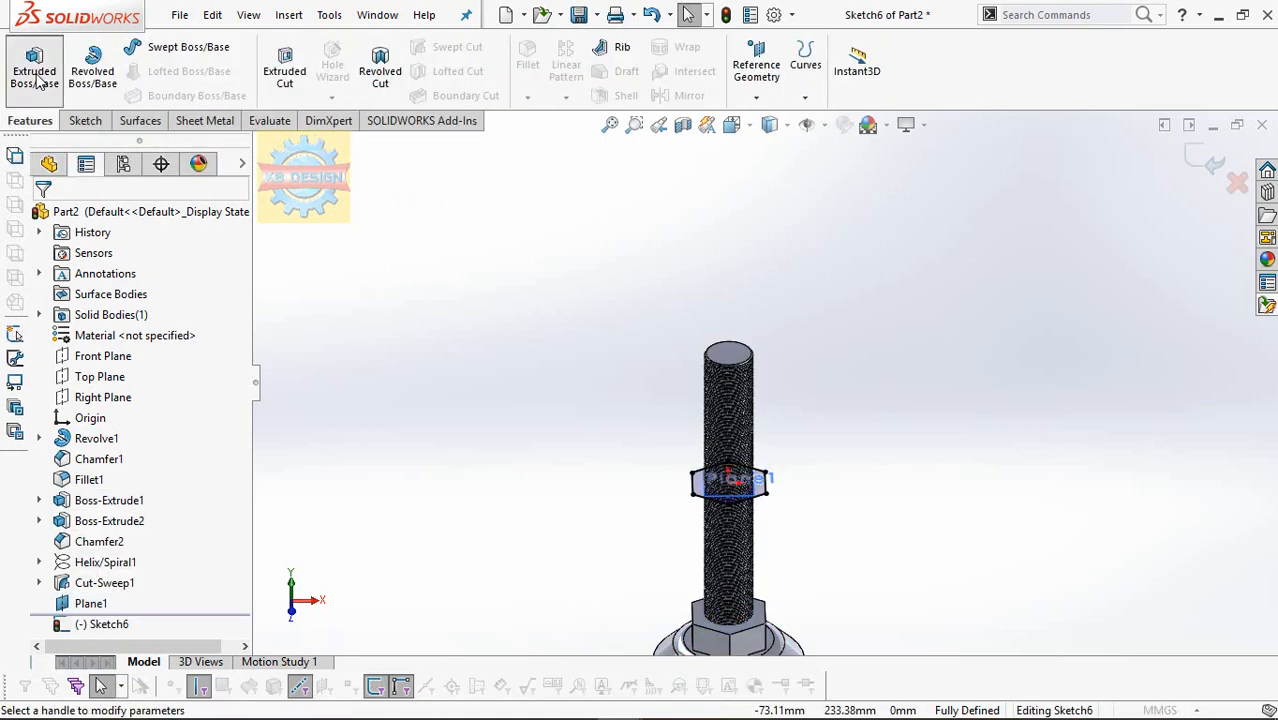
{"action": "type", "text": "10"}
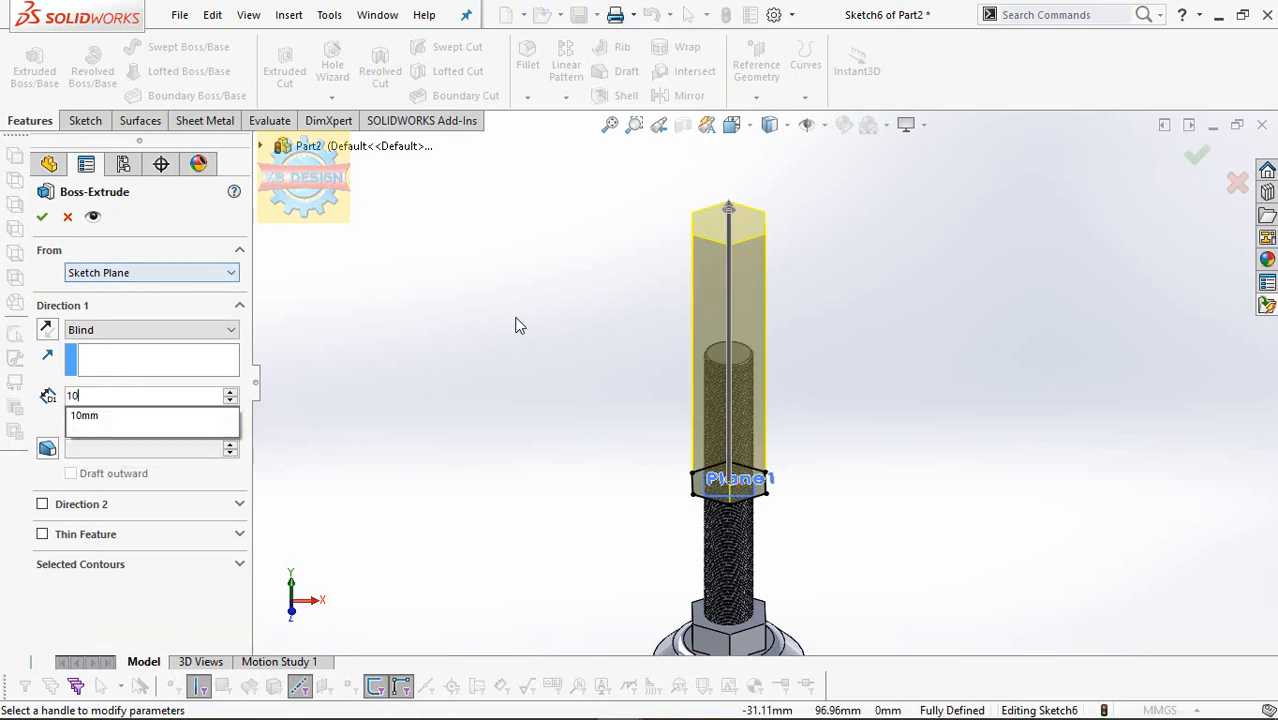
{"action": "key", "text": "Return"}
{"action": "left_click", "coordinate": [41, 216]}
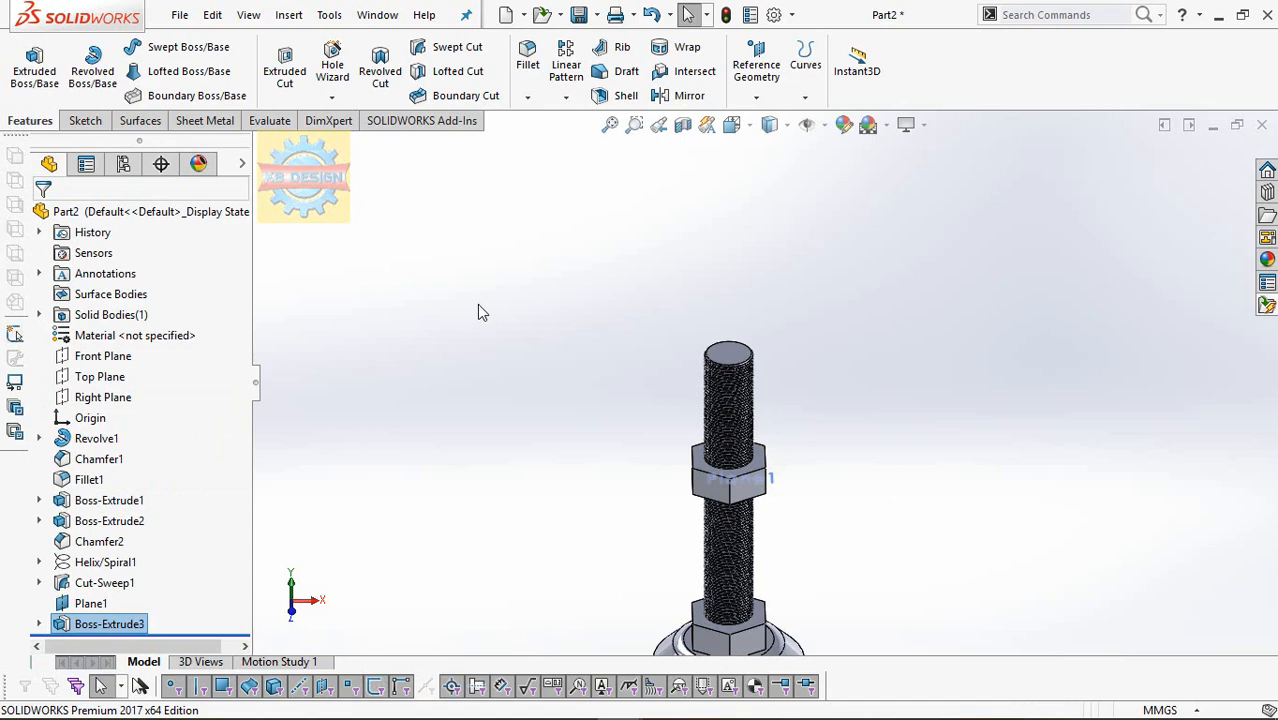
Hide the offset reference plane and check the nut on the shaft.
{"action": "left_click", "coordinate": [107, 605]}
{"action": "left_click", "coordinate": [148, 576]}
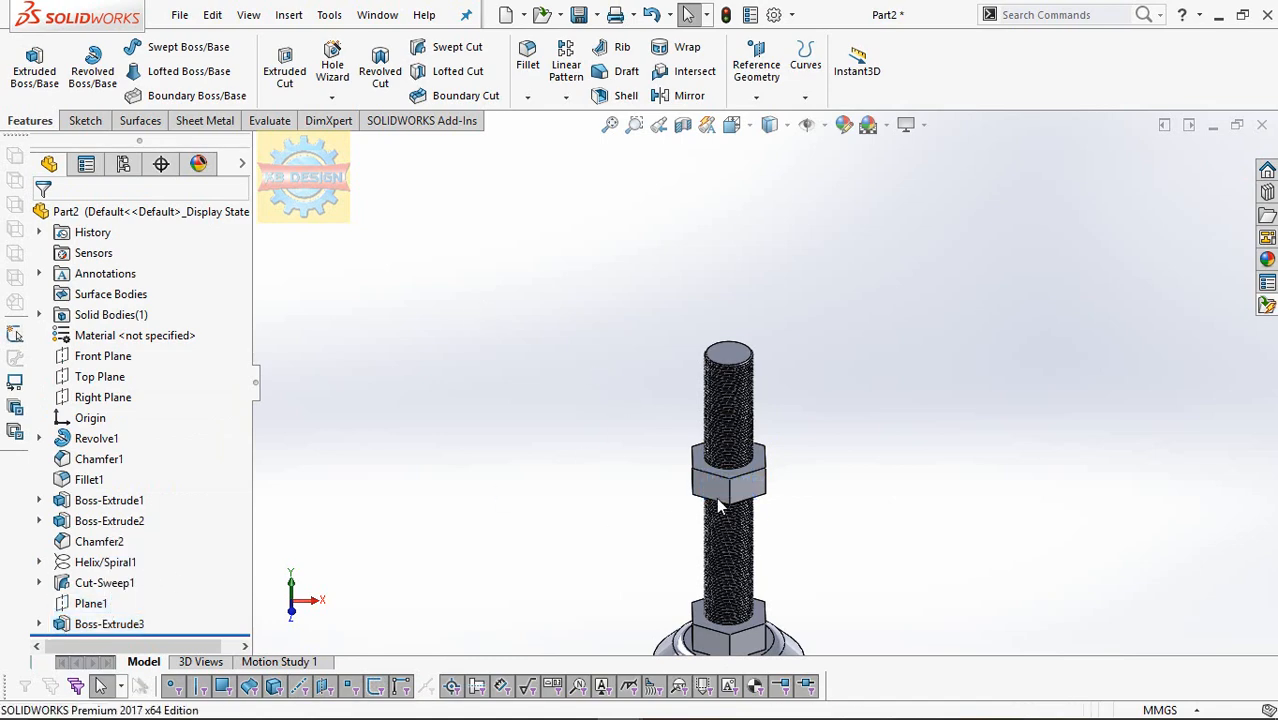
{"action": "scroll", "coordinate": [743, 490], "scroll_direction": "up", "scroll_amount": 3}
{"action": "scroll", "coordinate": [770, 553], "scroll_direction": "down", "scroll_amount": 3}
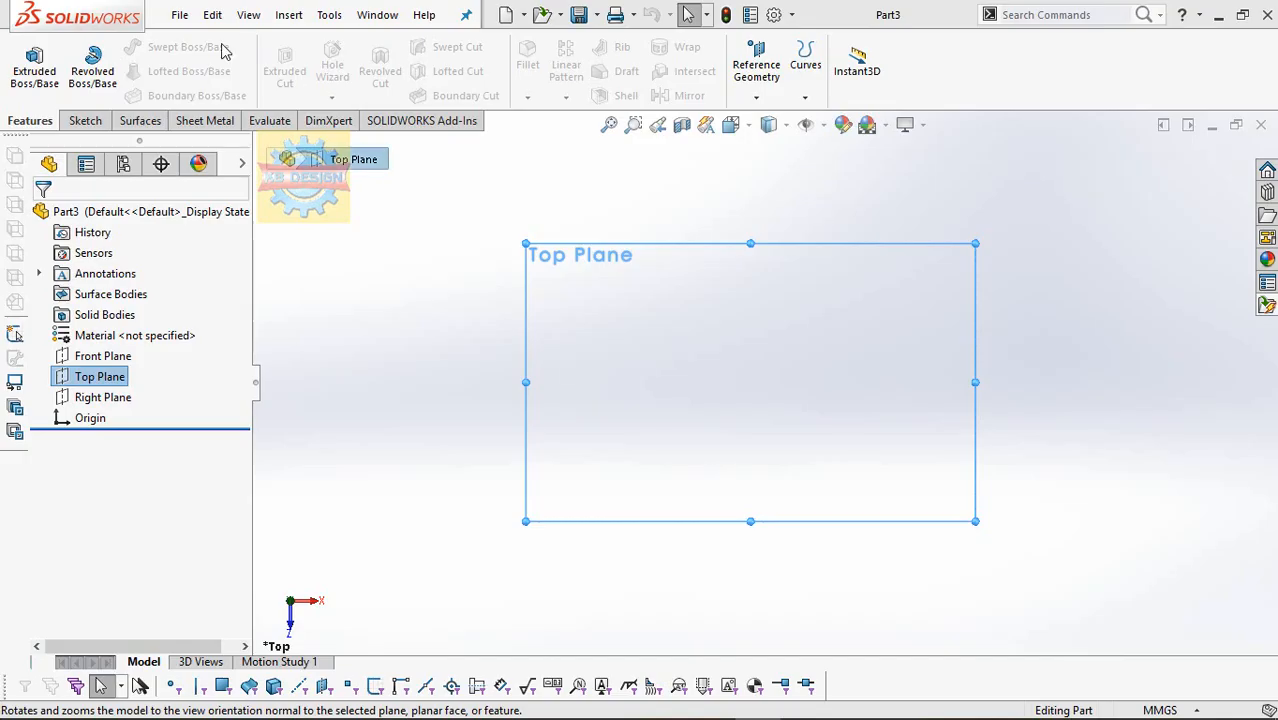
Start a sketch on the new part's Top Plane and draw a center rectangle about 75 mm high from the origin.
{"action": "left_click", "coordinate": [26, 60]}
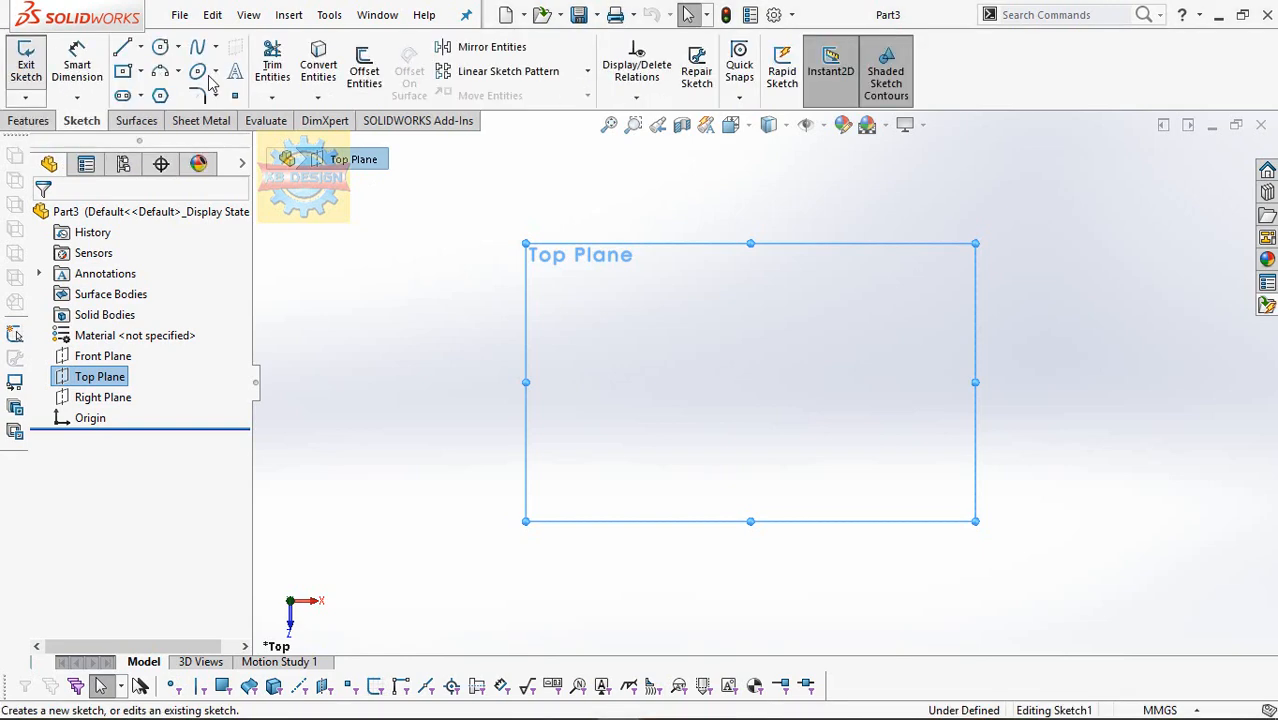
{"action": "left_click", "coordinate": [122, 70]}
{"action": "left_click", "coordinate": [751, 381]}
{"action": "left_click", "coordinate": [919, 288]}
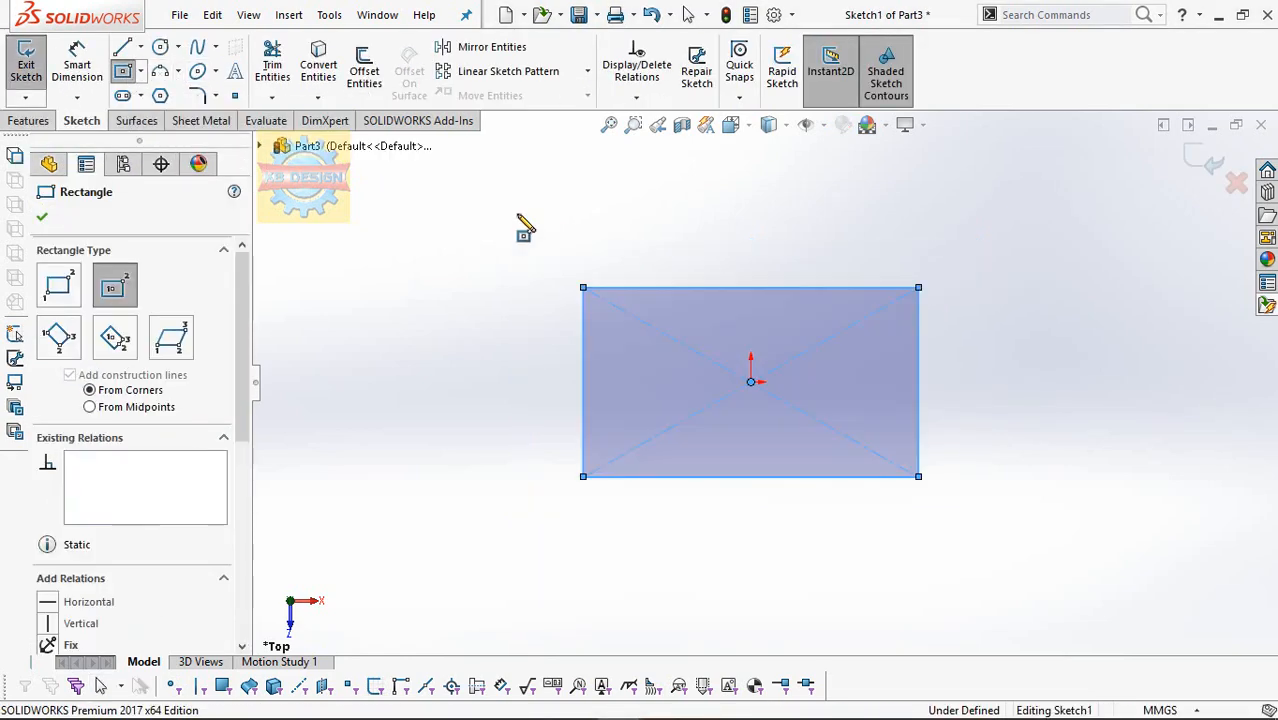
{"action": "key", "text": "Escape"}
Dimension the rectangle 66 mm high and 94 mm wide.
{"action": "left_click", "coordinate": [920, 344]}
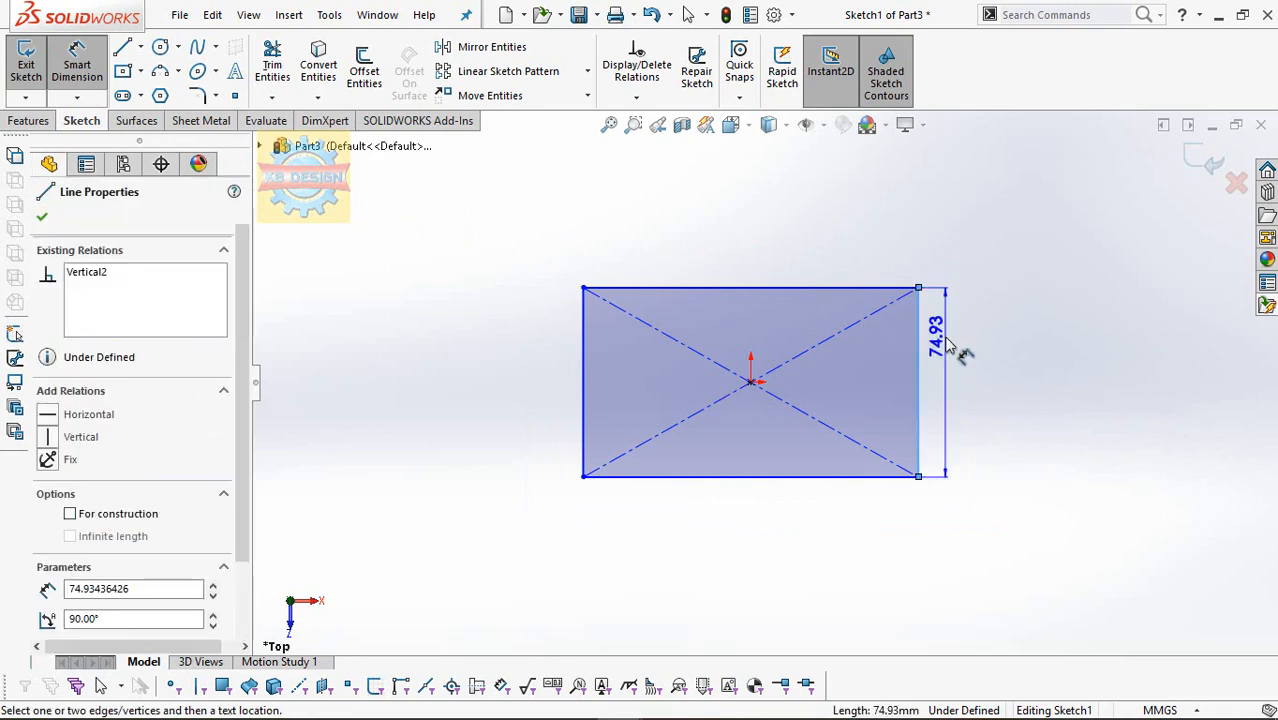
{"action": "left_click", "coordinate": [964, 347]}
{"action": "type", "text": "66"}
{"action": "key", "text": "Return"}
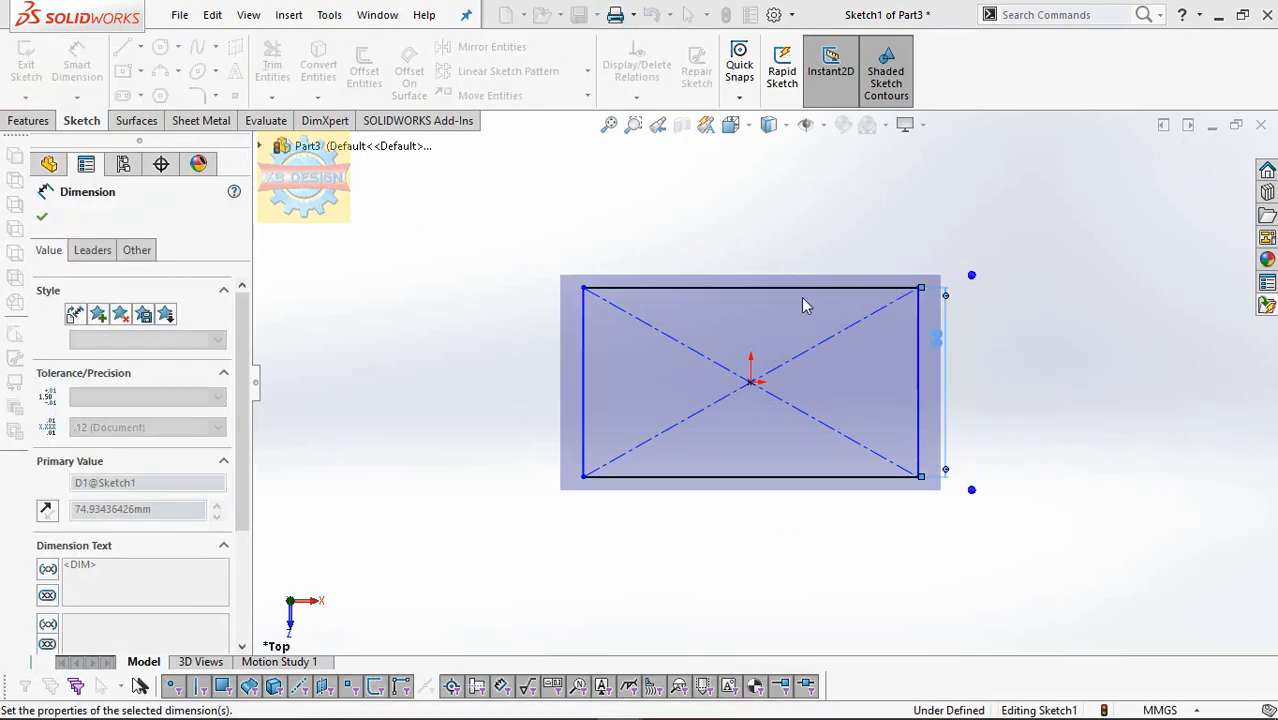
{"action": "left_click", "coordinate": [801, 288]}
{"action": "left_click", "coordinate": [812, 265]}
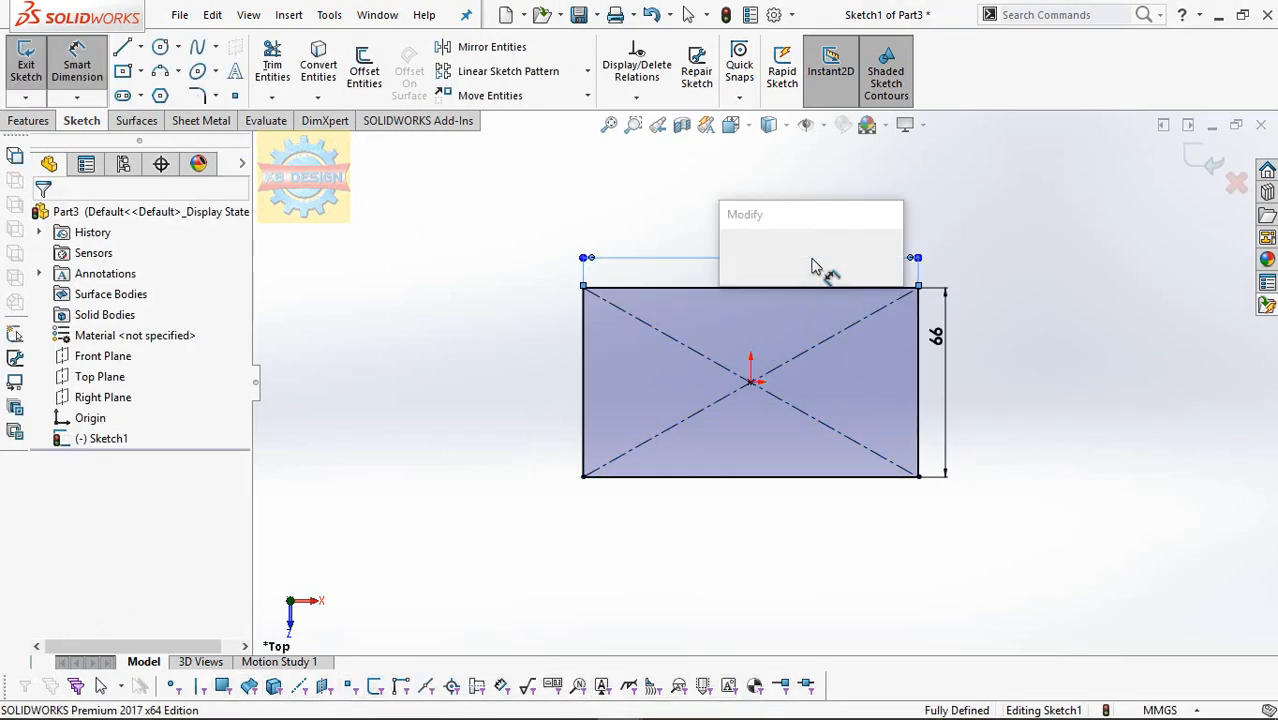
{"action": "key", "text": "Return"}
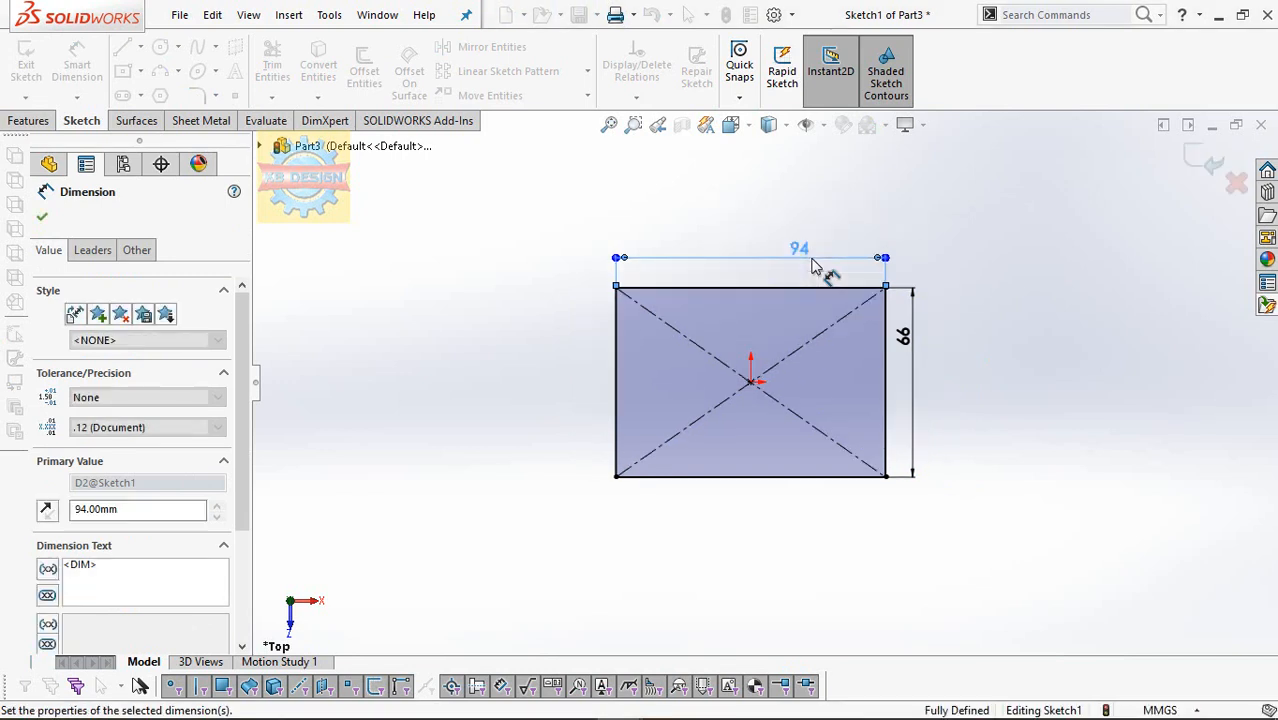
Sketch a circle inside the rectangle near its upper-left corner and set its diameter to 8 mm.
{"action": "scroll", "coordinate": [732, 373], "scroll_direction": "down", "scroll_amount": 3}
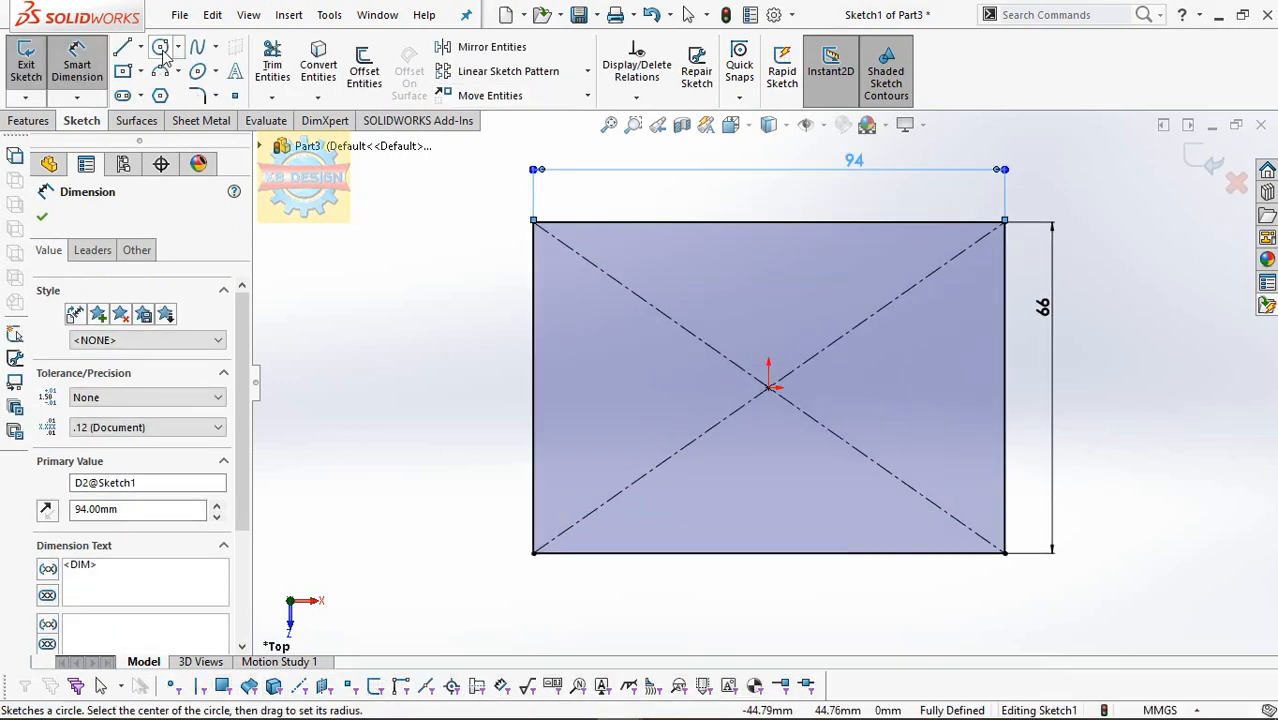
{"action": "left_click", "coordinate": [160, 47]}
{"action": "left_click", "coordinate": [580, 279]}
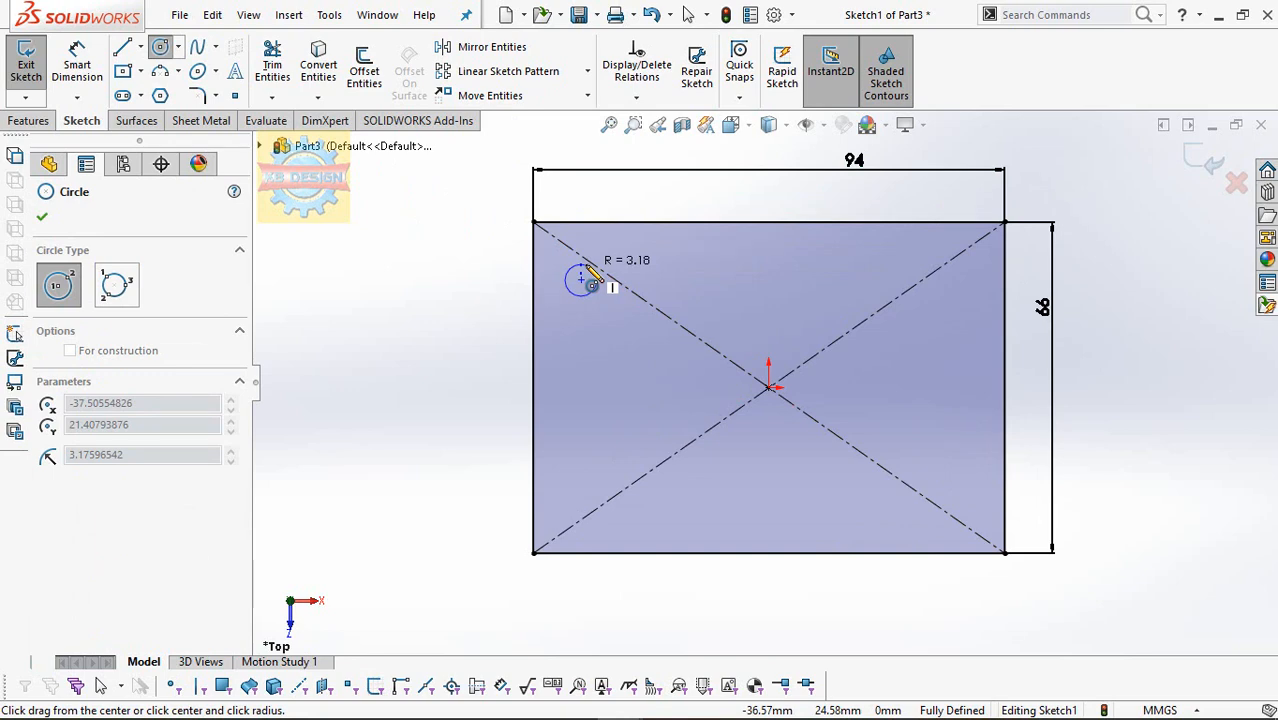
{"action": "left_click", "coordinate": [587, 266]}
{"action": "right_click_drag", "start_coordinate": [645, 318], "coordinate": [648, 285]}
{"action": "left_click", "coordinate": [579, 266]}
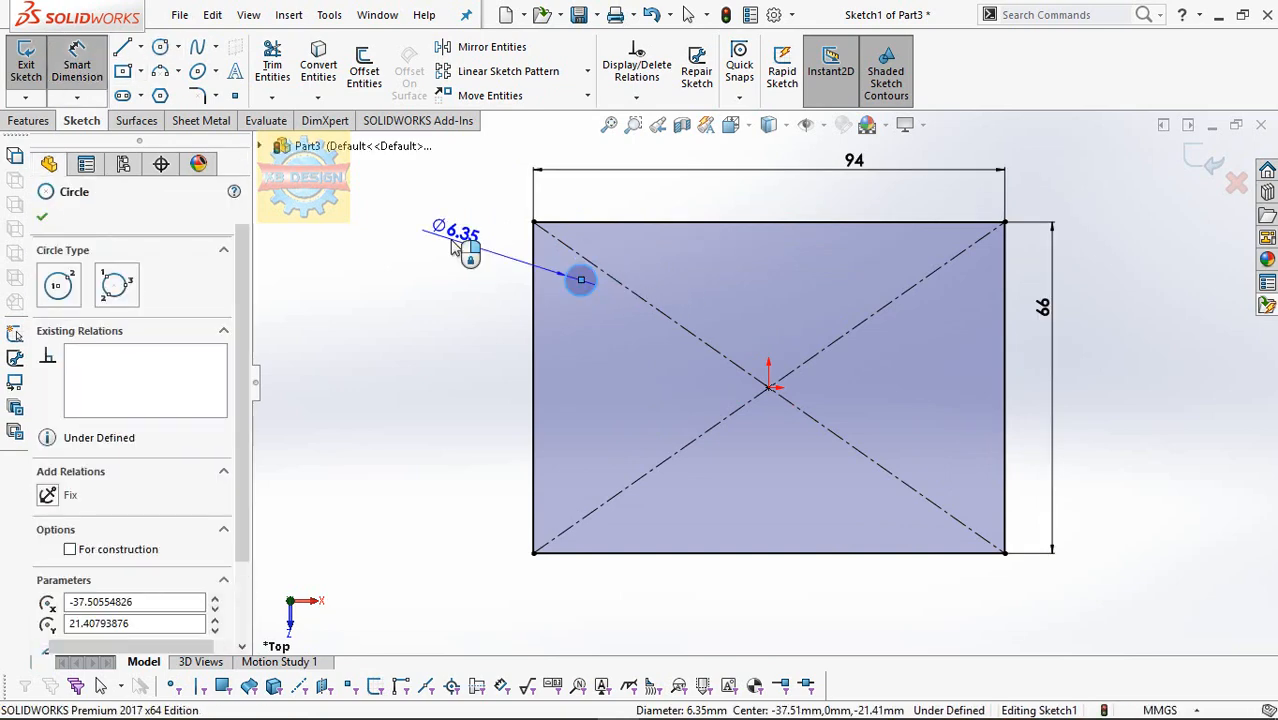
{"action": "left_click", "coordinate": [455, 248]}
{"action": "type", "text": "8"}
{"action": "key", "text": "Return"}
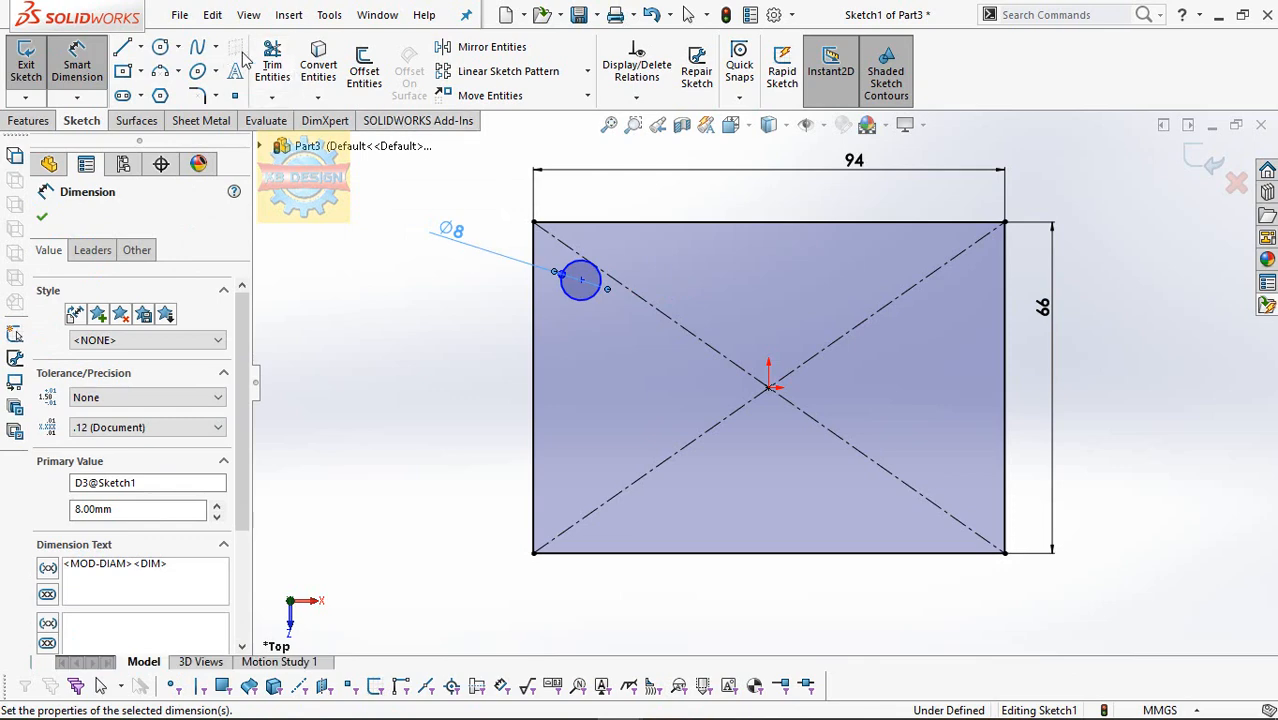
Draw two construction centerlines joining the origin to the midpoints of the rectangle's right and top edges.
{"action": "left_click", "coordinate": [122, 47]}
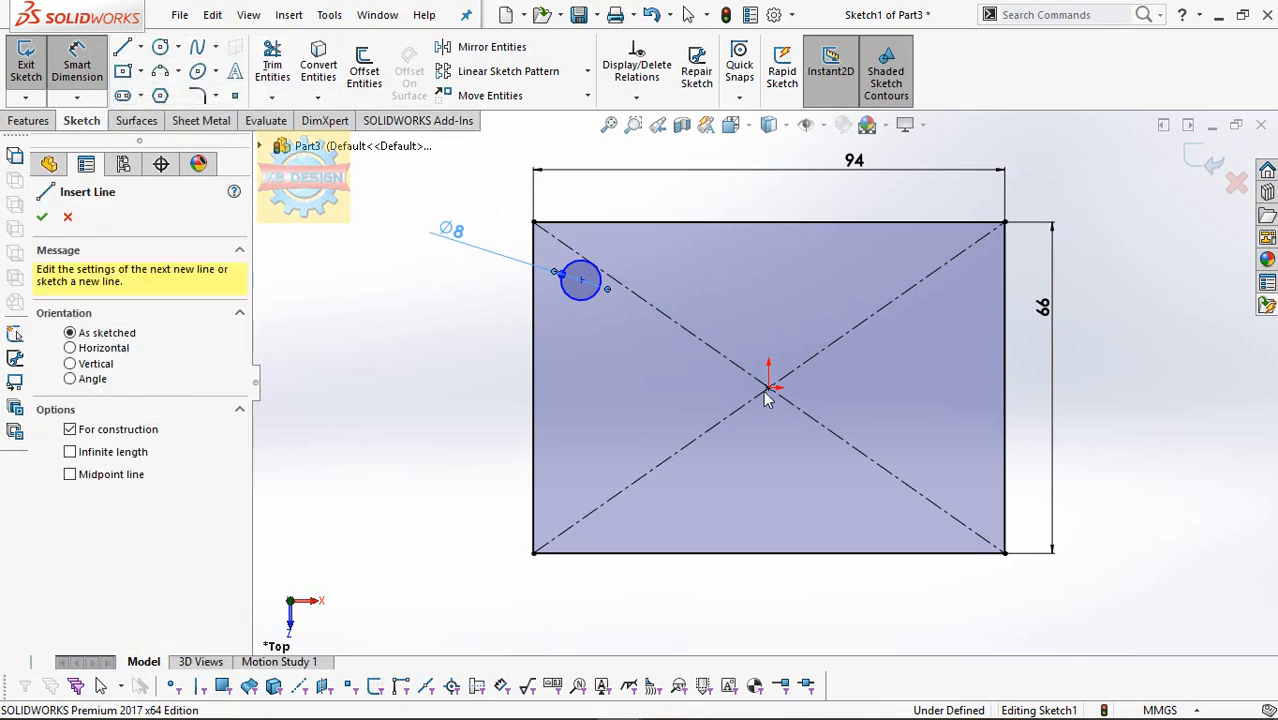
{"action": "left_click", "coordinate": [1004, 387]}
{"action": "left_click", "coordinate": [768, 387]}
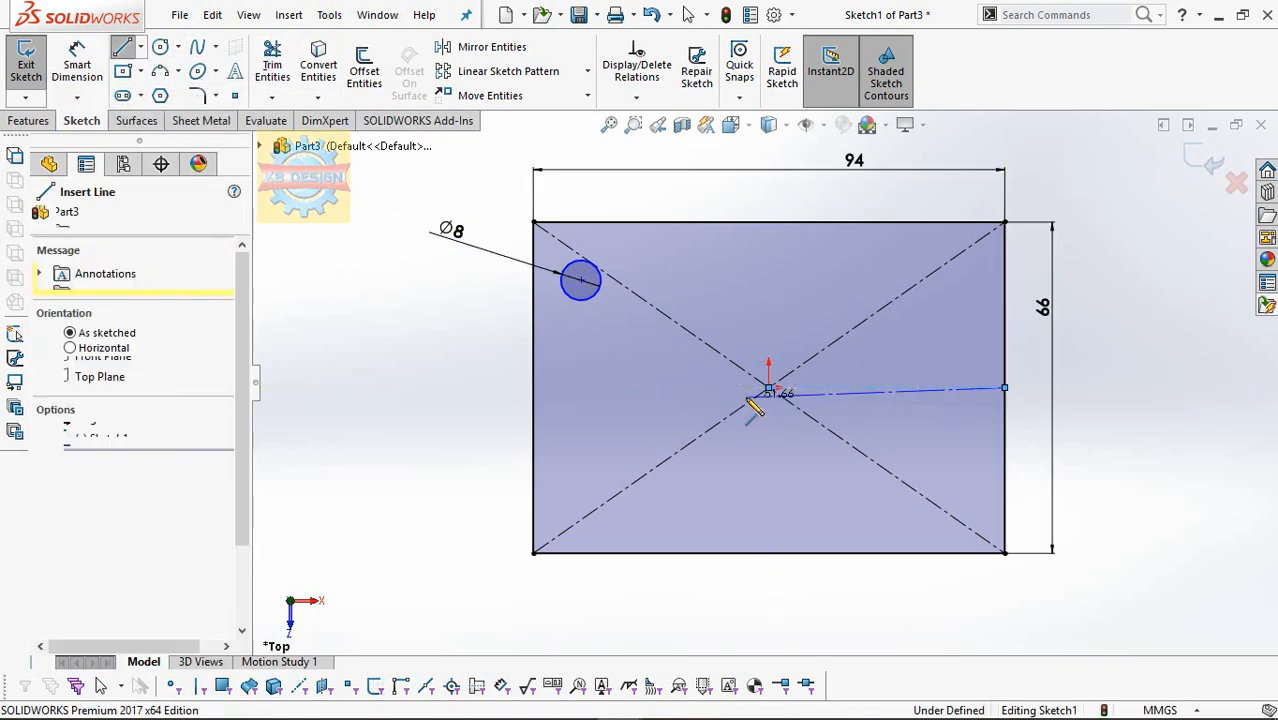
{"action": "key", "text": "Escape"}
{"action": "left_click", "coordinate": [140, 47]}
{"action": "left_click", "coordinate": [170, 91]}
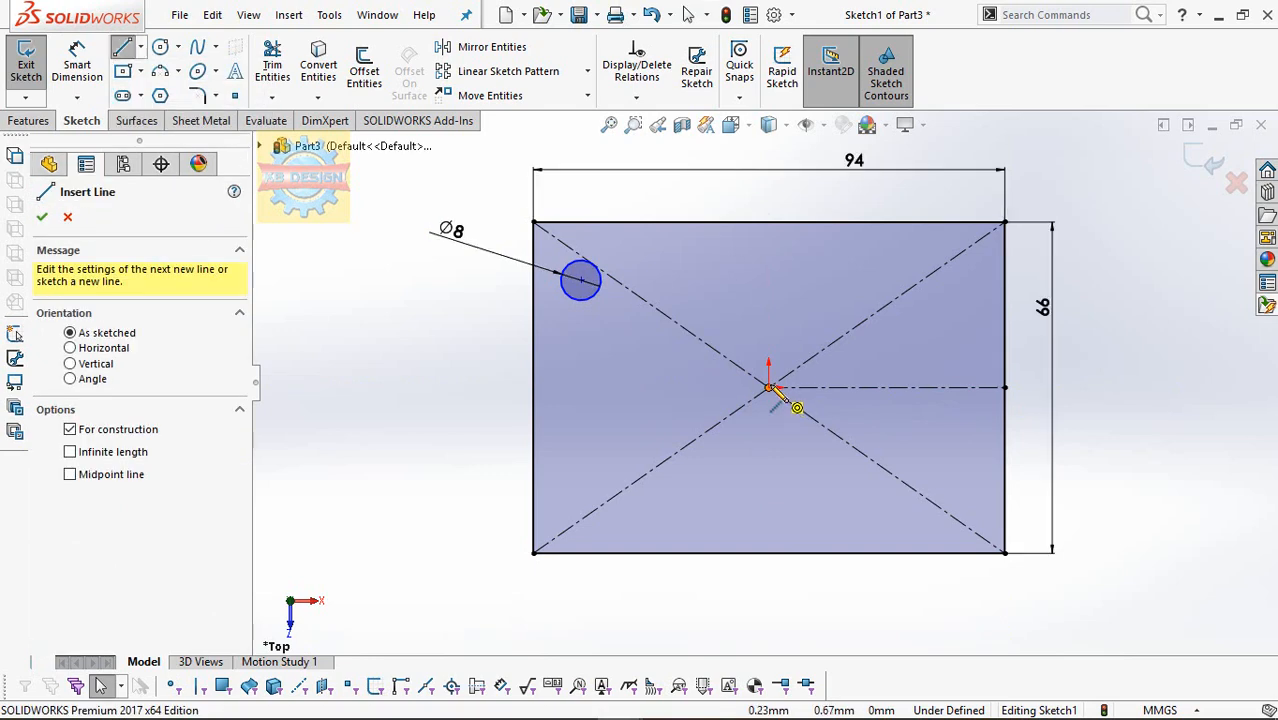
{"action": "left_click", "coordinate": [768, 387]}
{"action": "left_click", "coordinate": [768, 221]}
{"action": "key", "text": "Escape"}
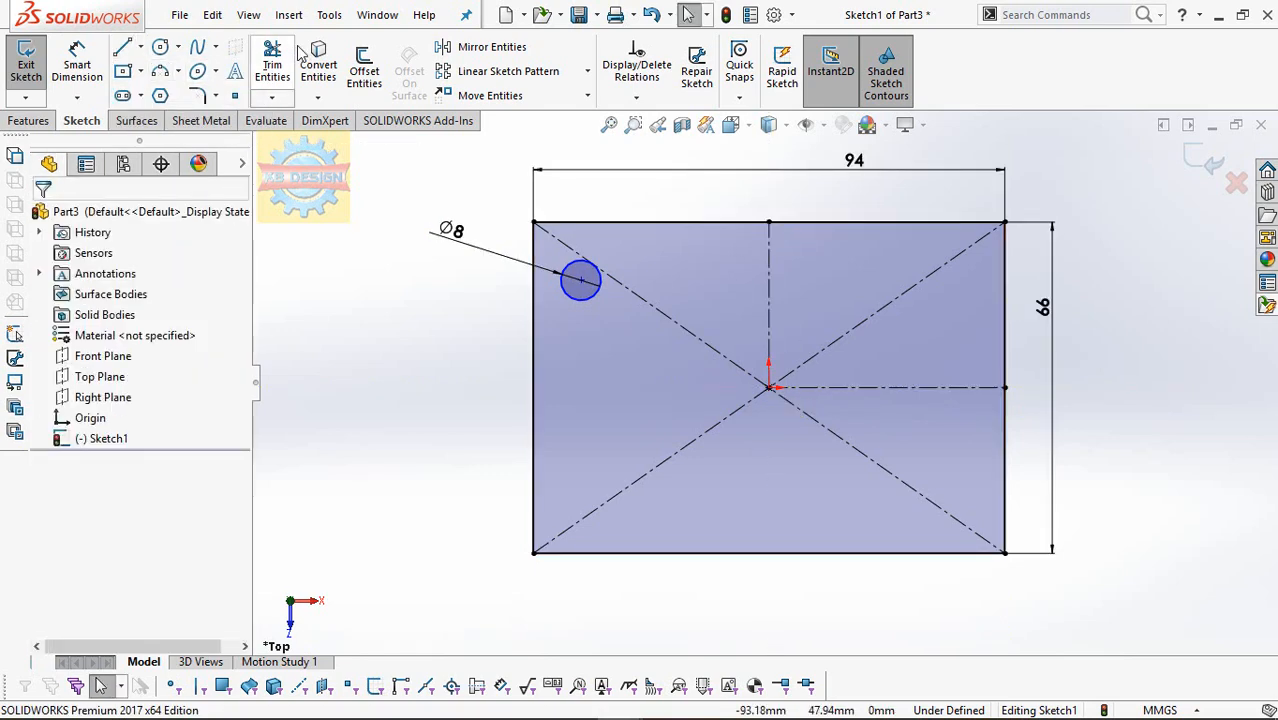
Mirror the 8 mm circle about the vertical centerline.
{"action": "left_click", "coordinate": [480, 47]}
{"action": "left_click", "coordinate": [581, 279]}
{"action": "left_click", "coordinate": [200, 436]}
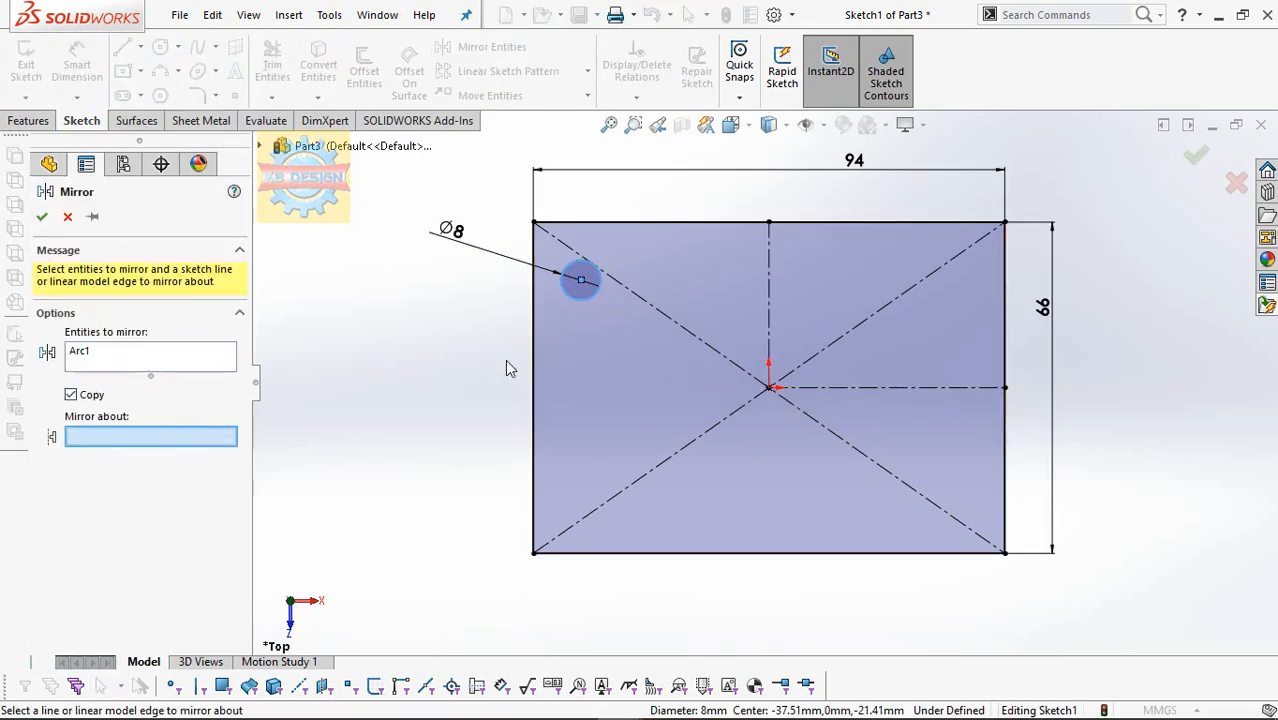
{"action": "left_click", "coordinate": [770, 267]}
{"action": "left_click", "coordinate": [42, 216]}
Mirror both upper circles about the horizontal centerline to complete the four-hole layout.
{"action": "left_click", "coordinate": [480, 47]}
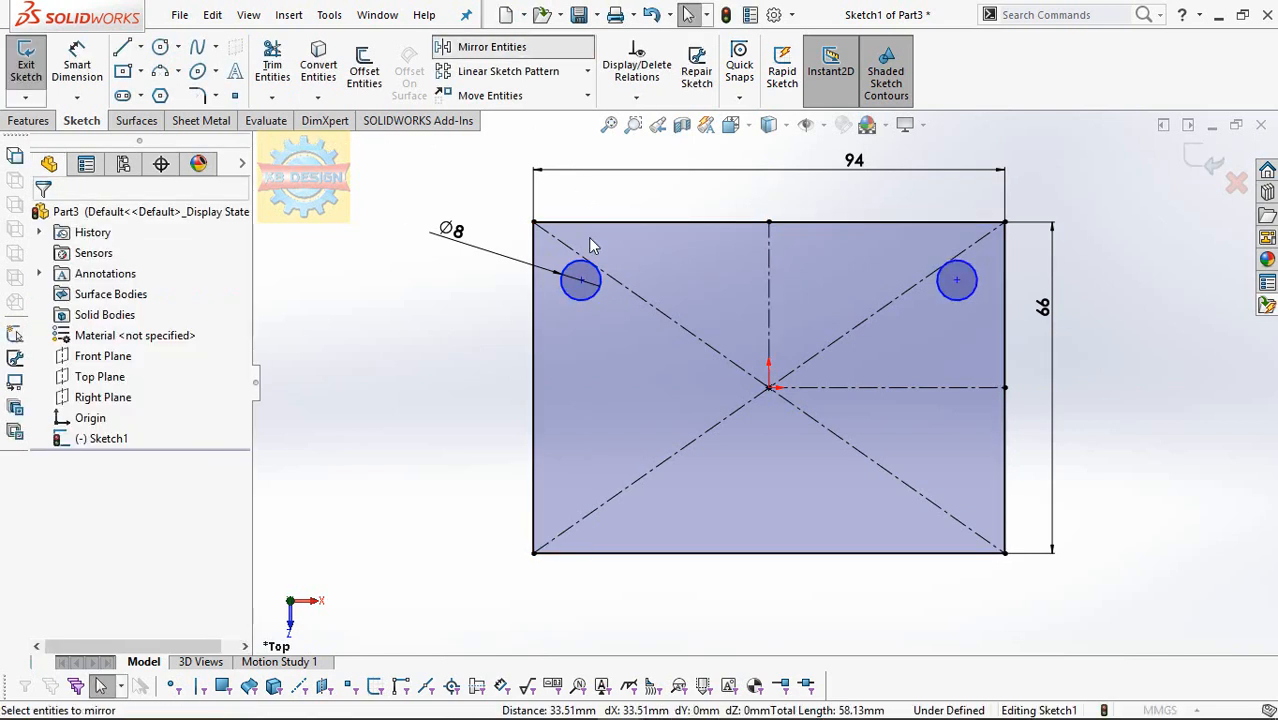
{"action": "left_click", "coordinate": [601, 289]}
{"action": "left_click", "coordinate": [960, 283]}
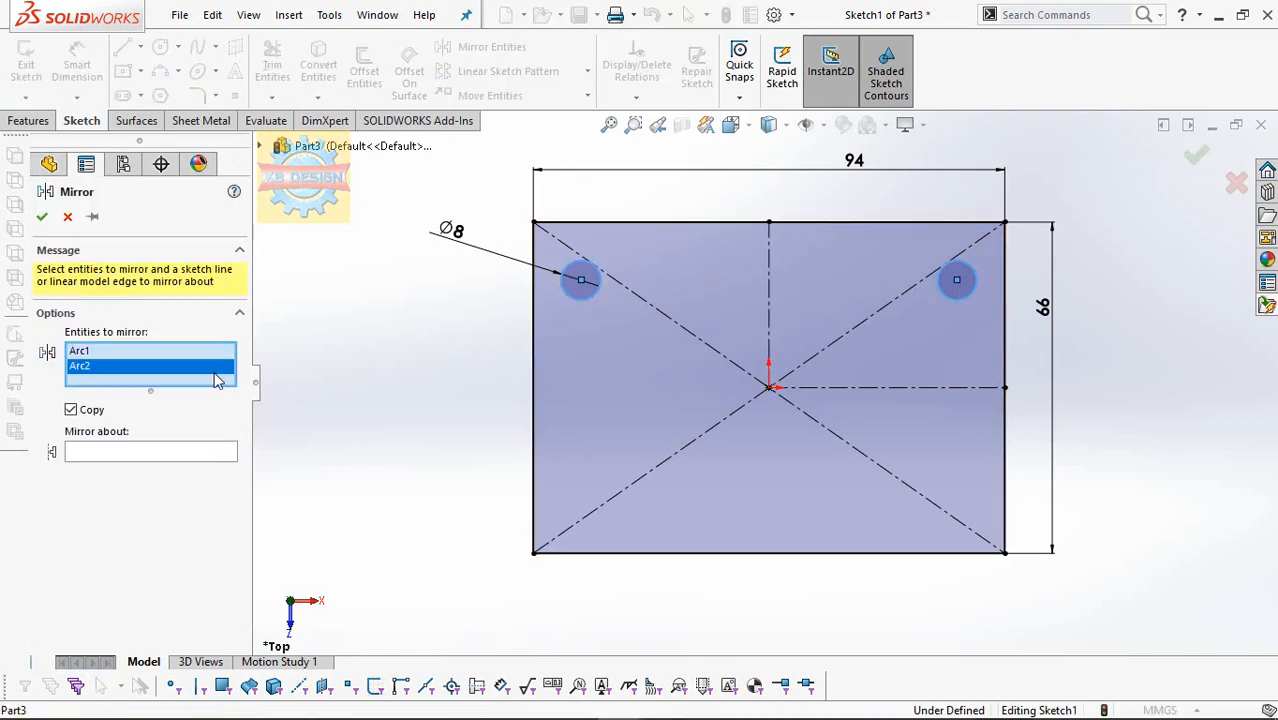
{"action": "left_click", "coordinate": [141, 451]}
{"action": "left_click", "coordinate": [822, 388]}
{"action": "left_click", "coordinate": [42, 216]}
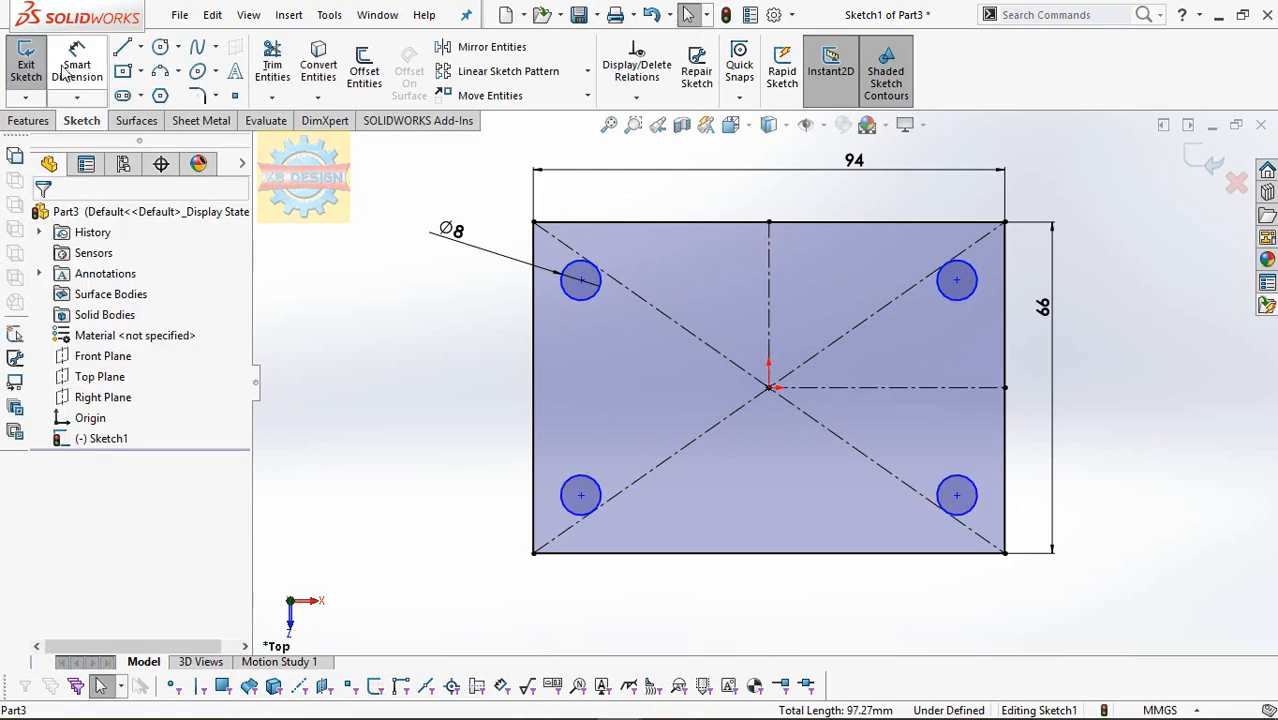
Set the vertical distance between the two left circles' centers to 45 mm.
{"action": "left_click", "coordinate": [65, 75]}
{"action": "left_click", "coordinate": [581, 279]}
{"action": "left_click", "coordinate": [581, 495]}
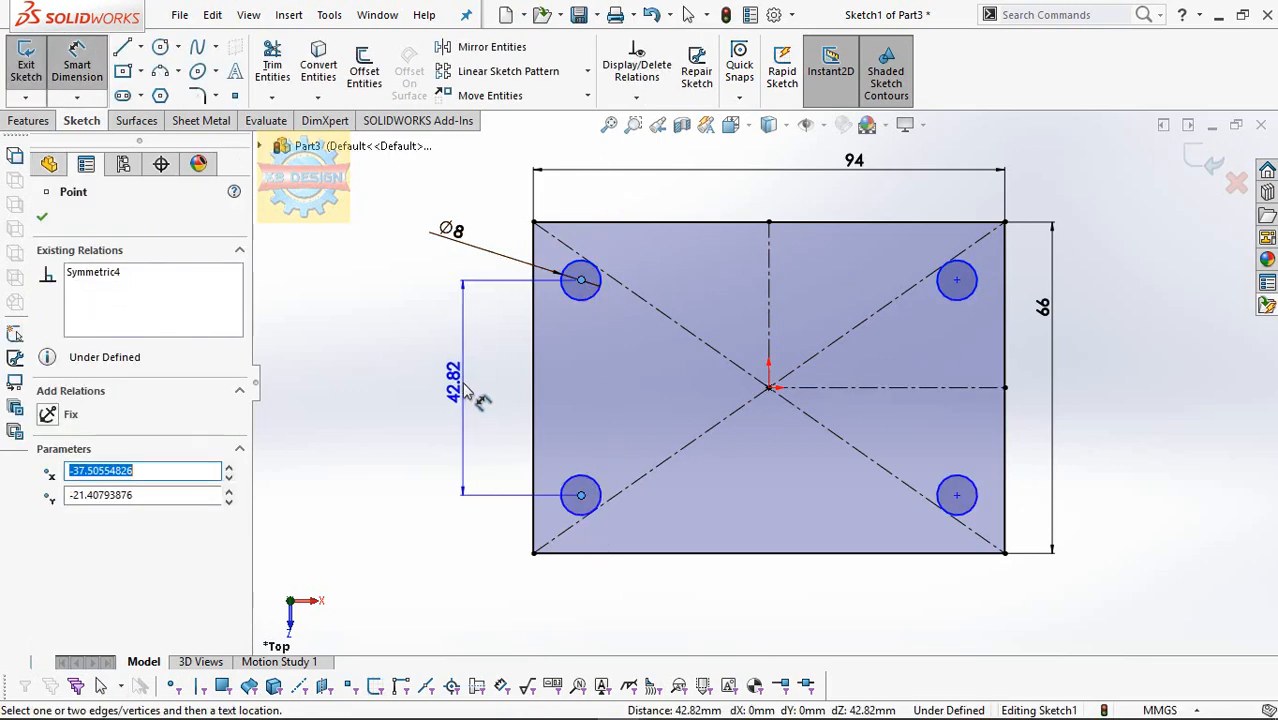
{"action": "left_click", "coordinate": [465, 390]}
{"action": "key", "text": "Return"}
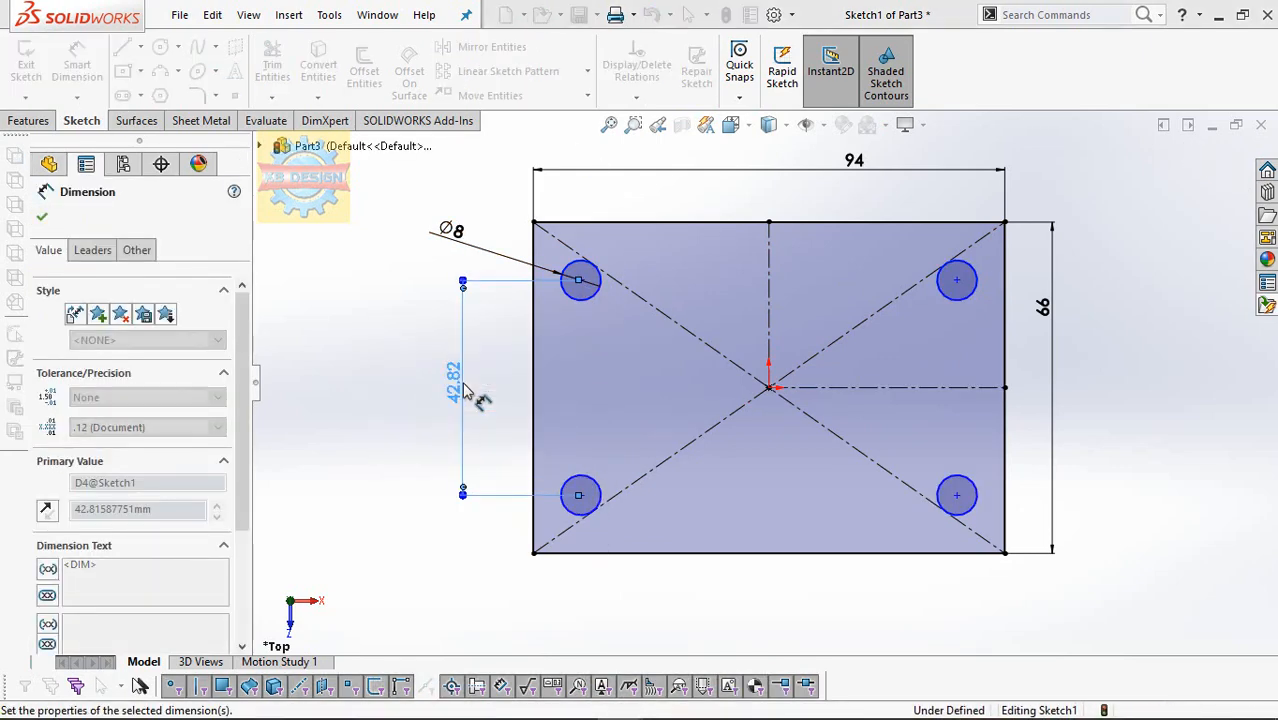
Set the horizontal distance between the two upper circles' centers to 72 mm.
{"action": "left_click", "coordinate": [571, 275]}
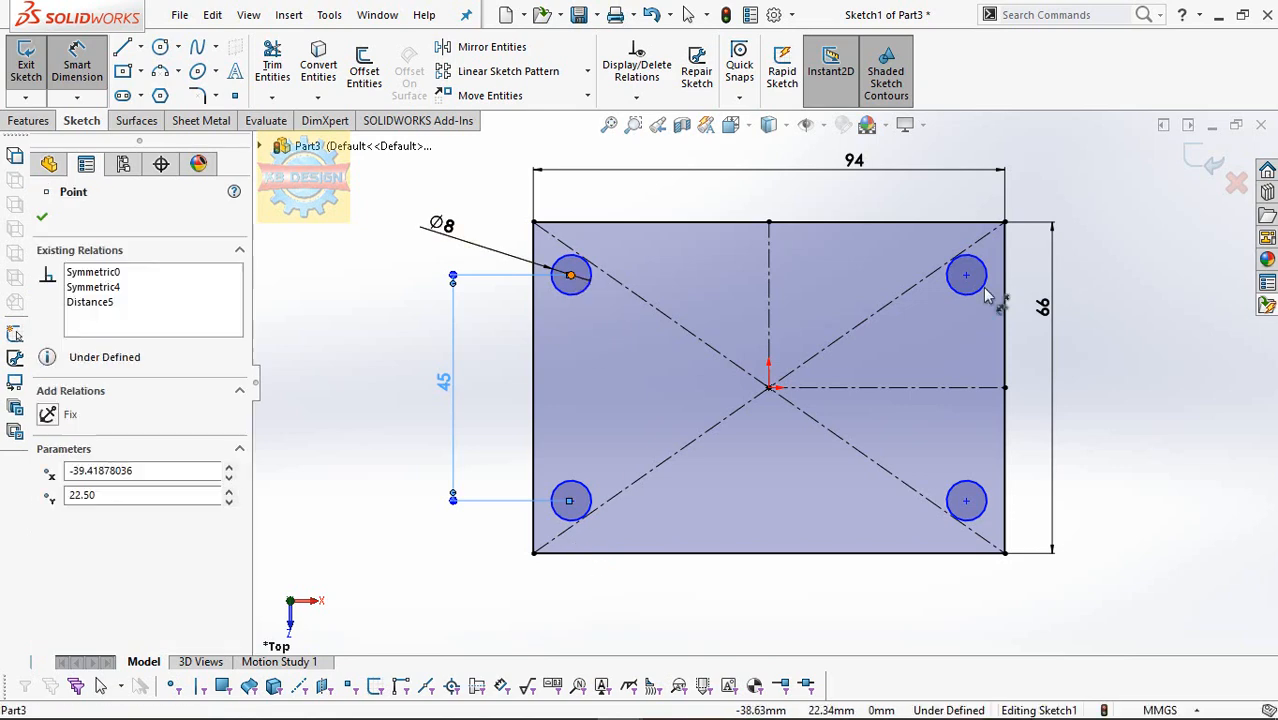
{"action": "left_click", "coordinate": [966, 274]}
{"action": "left_click", "coordinate": [800, 207]}
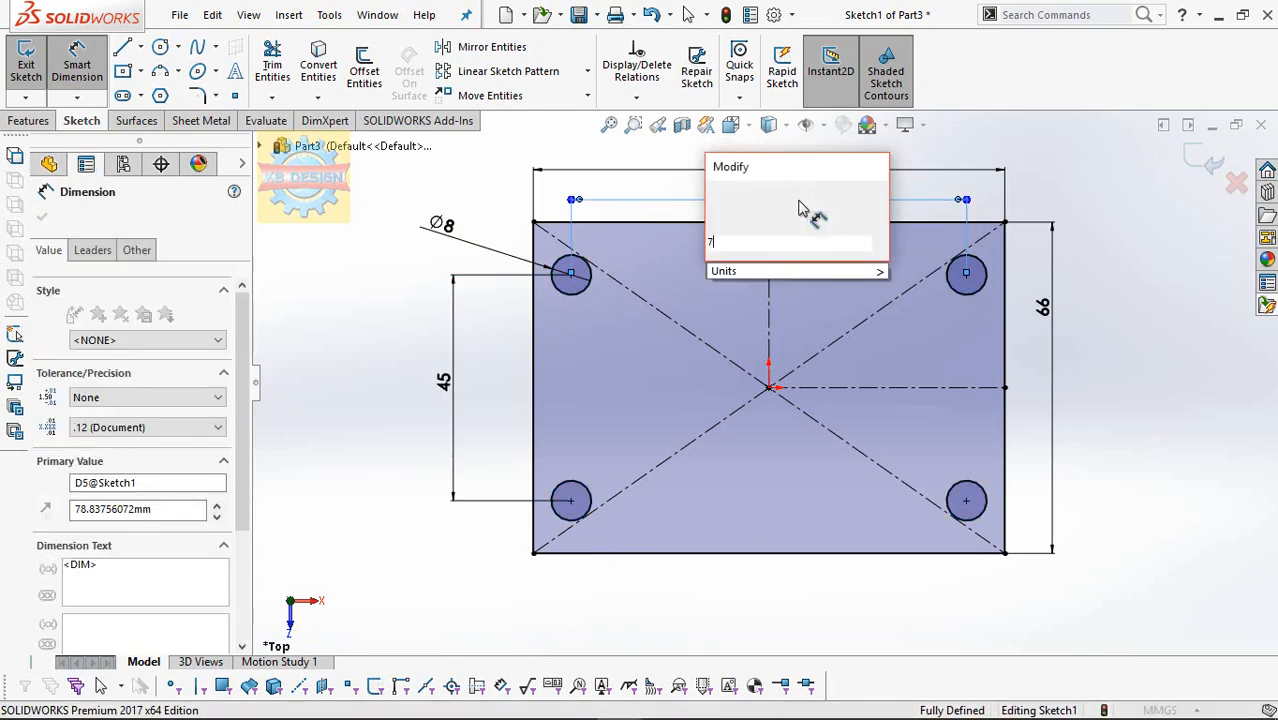
{"action": "key", "text": "Return"}
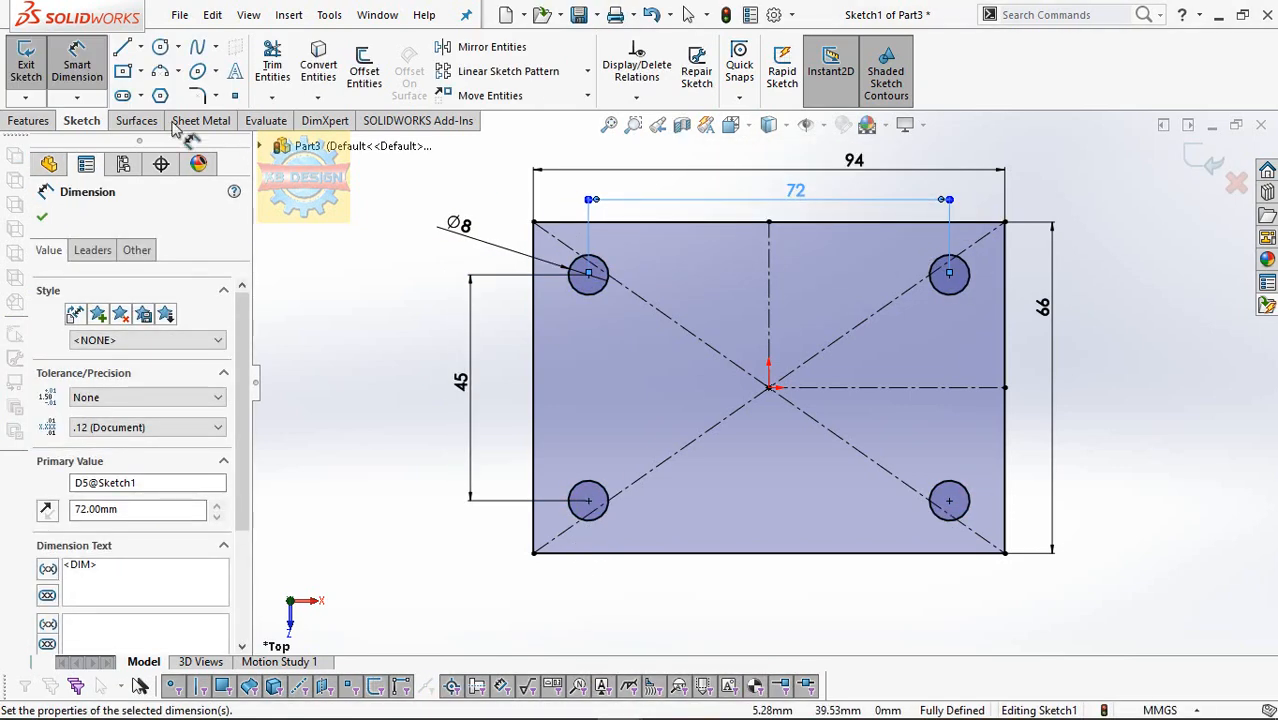
Extrude the four-hole plate sketch to a blind depth of 3.2 mm.
{"action": "left_click", "coordinate": [28, 120]}
{"action": "left_click", "coordinate": [36, 70]}
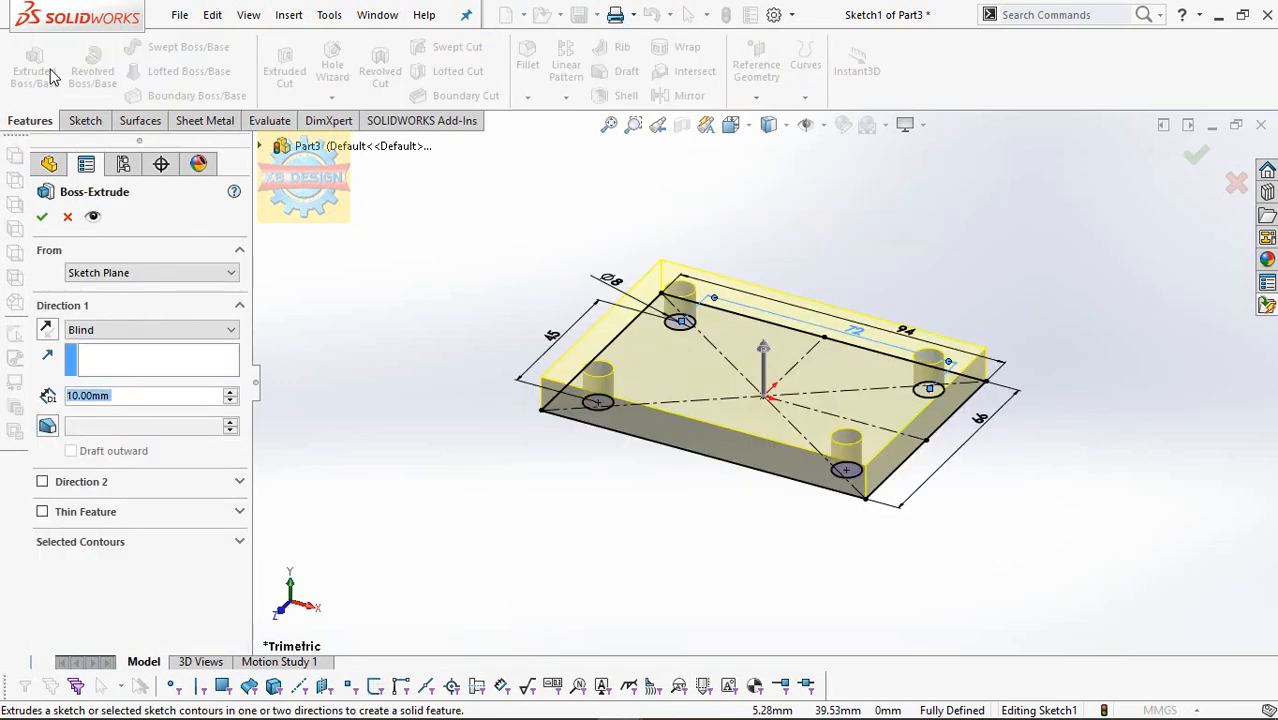
{"action": "type", "text": "3.2"}
{"action": "key", "text": "Return"}
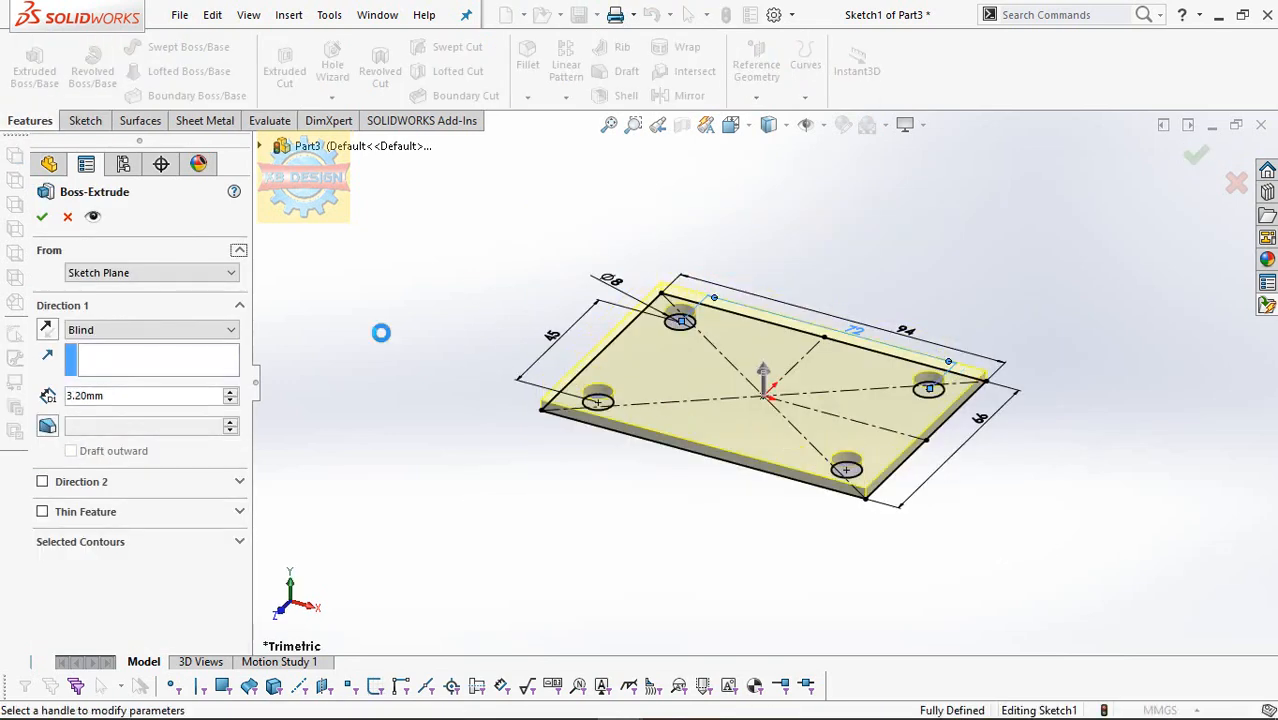
{"action": "left_click", "coordinate": [41, 218]}
Start a sketch on the plate's underside and draw a circle of about 48 mm diameter centered on the origin.
{"action": "middle_click_drag", "start_coordinate": [509, 412], "coordinate": [574, 228]}
{"action": "left_click", "coordinate": [764, 381]}
{"action": "left_click", "coordinate": [802, 338]}
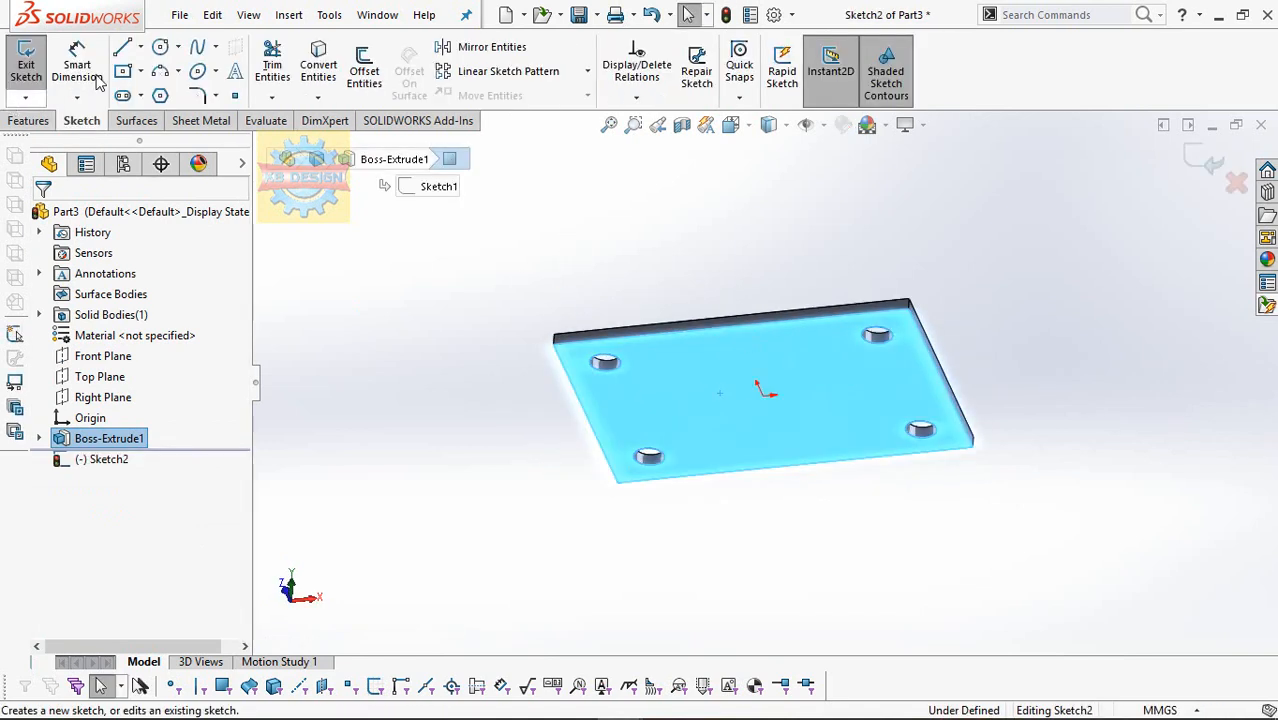
{"action": "left_click", "coordinate": [159, 50]}
{"action": "left_click", "coordinate": [764, 393]}
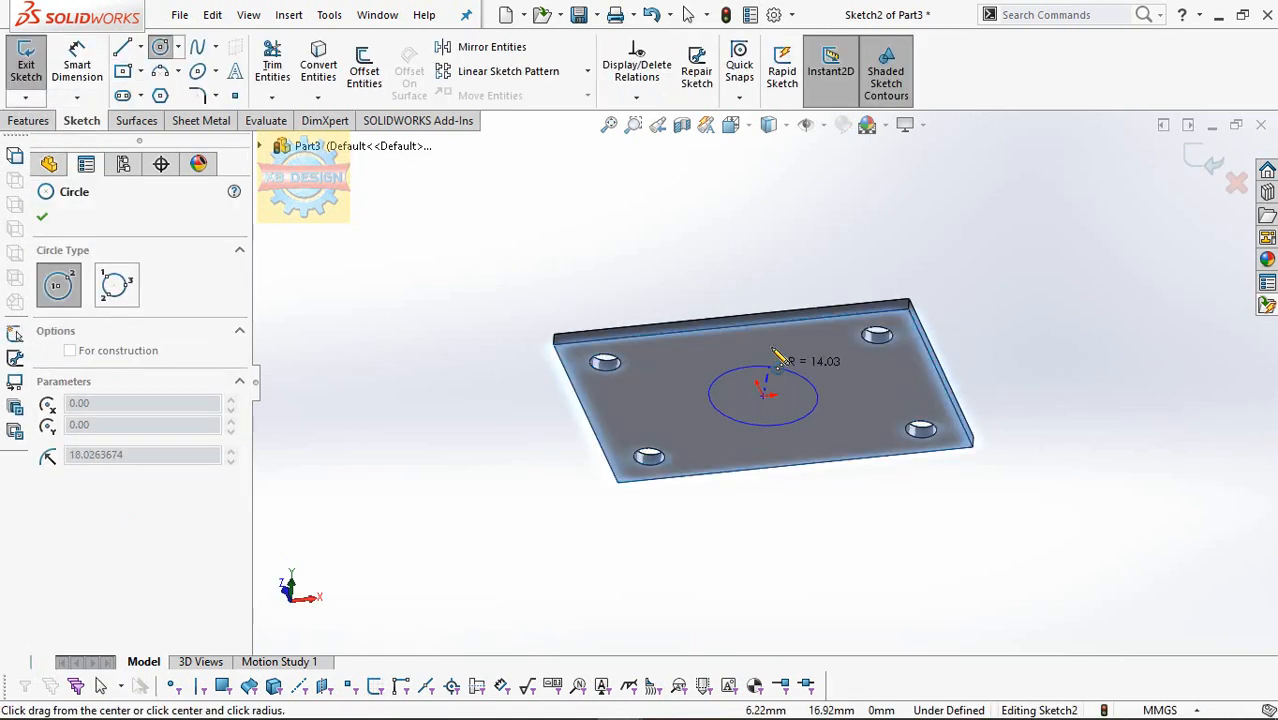
{"action": "left_click", "coordinate": [768, 347]}
Set the diameter of the circle on the plate's underside to 65 mm.
{"action": "left_click", "coordinate": [77, 62]}
{"action": "left_click", "coordinate": [736, 348]}
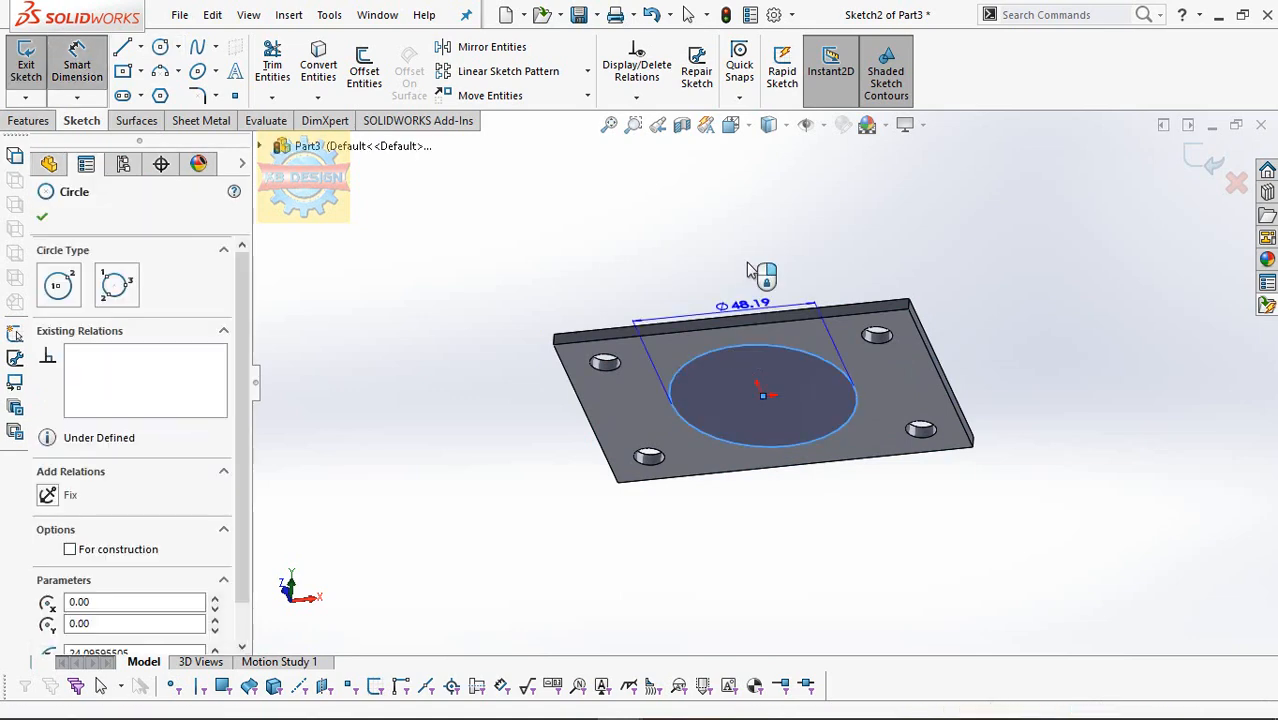
{"action": "left_click", "coordinate": [748, 269]}
{"action": "type", "text": "65"}
{"action": "key", "text": "Return"}
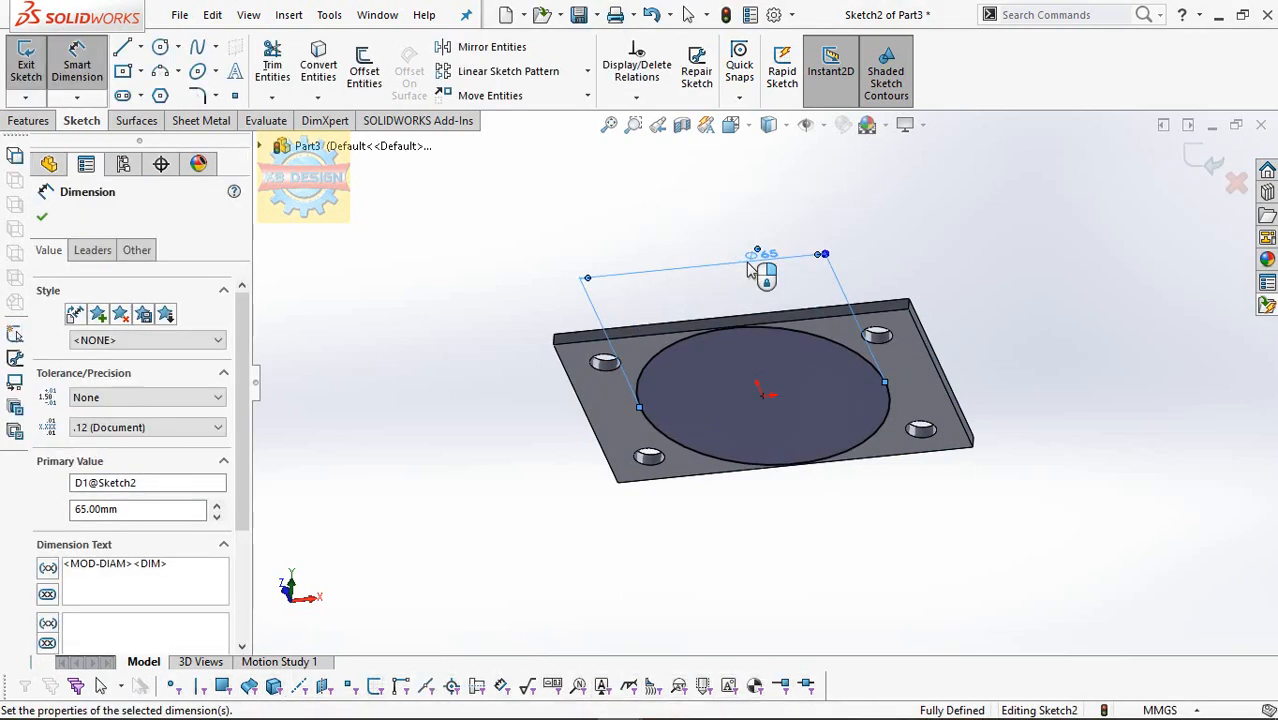
Extrude the 65 mm circle 15 mm away from the plate's underside, merged with the plate.
{"action": "left_click", "coordinate": [27, 121]}
{"action": "left_click", "coordinate": [37, 86]}
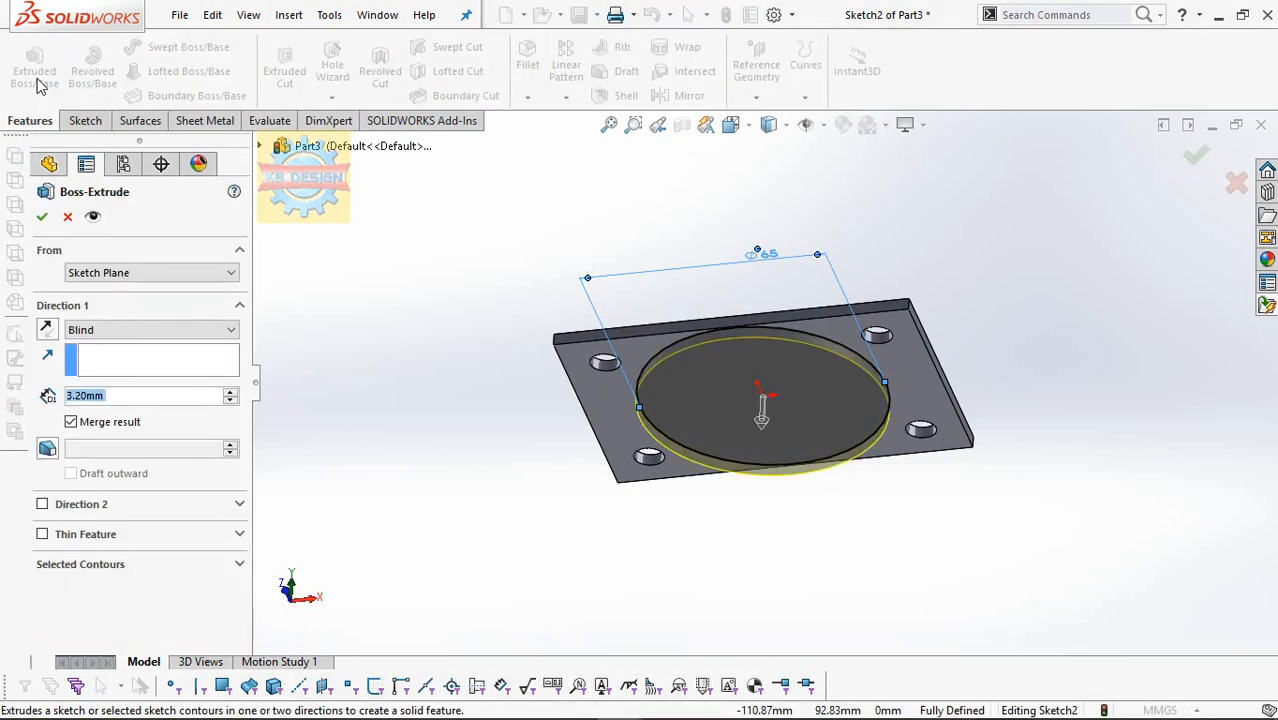
{"action": "type", "text": "15"}
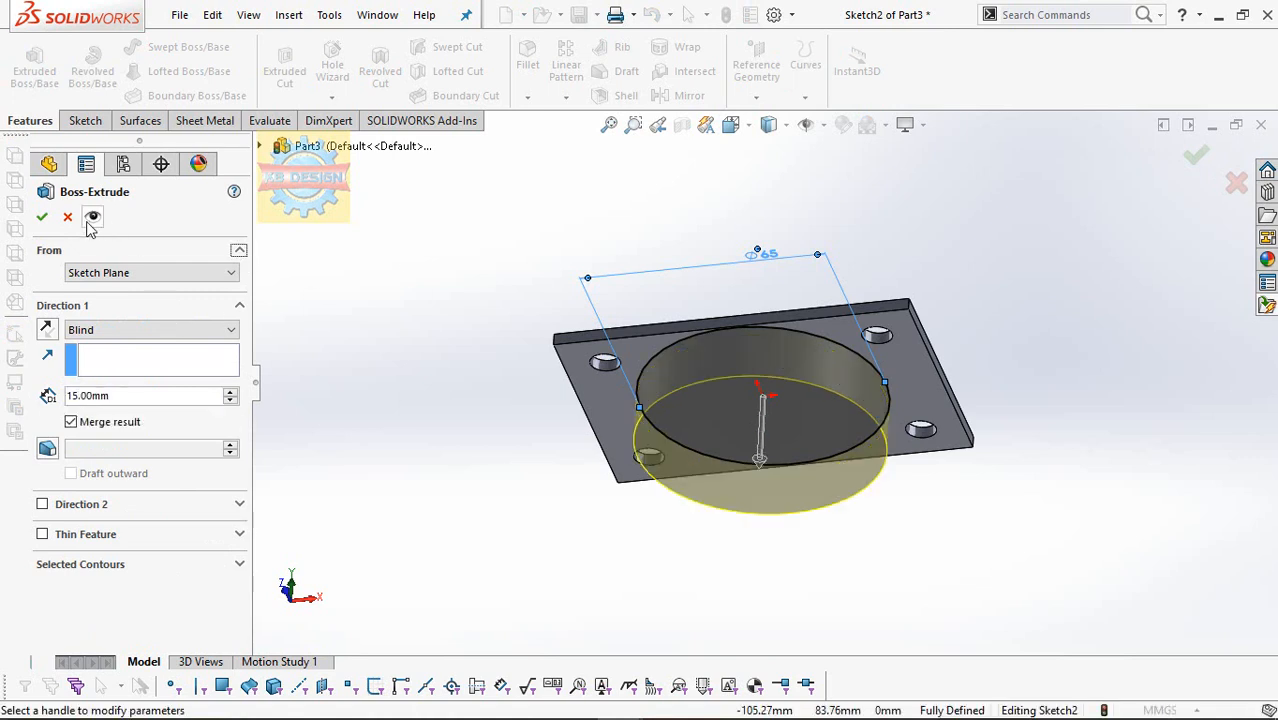
{"action": "left_click", "coordinate": [42, 216]}
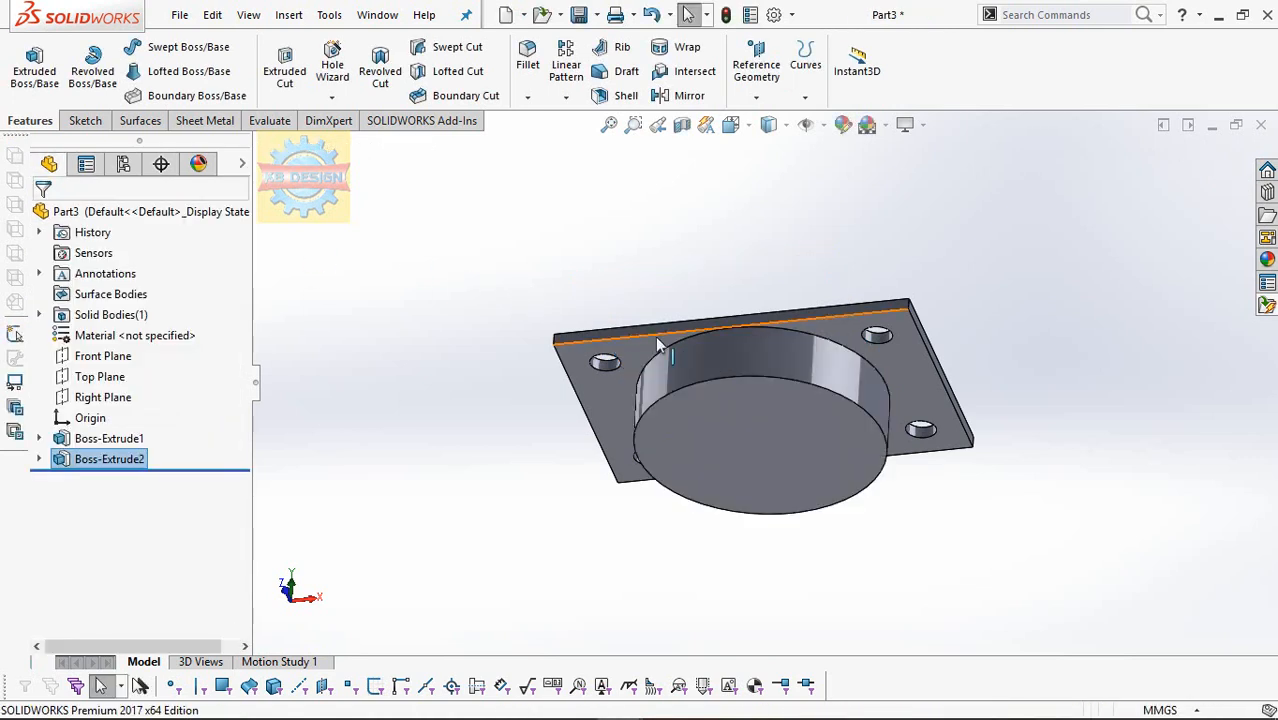
Start a sketch on the Front Plane and draw a horizontal line across the full width of the round boss's bottom edge.
{"action": "middle_click_drag", "start_coordinate": [659, 345], "coordinate": [650, 472]}
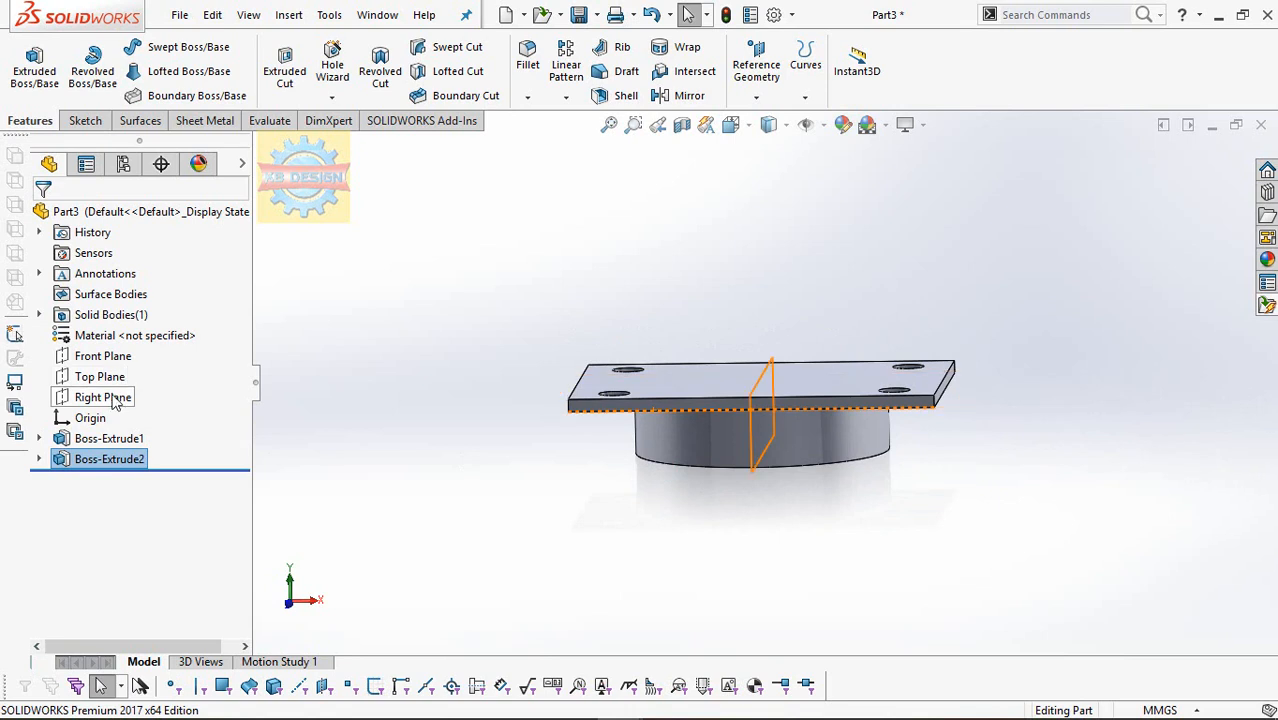
{"action": "left_click", "coordinate": [100, 356]}
{"action": "left_click", "coordinate": [207, 332]}
{"action": "left_click", "coordinate": [85, 120]}
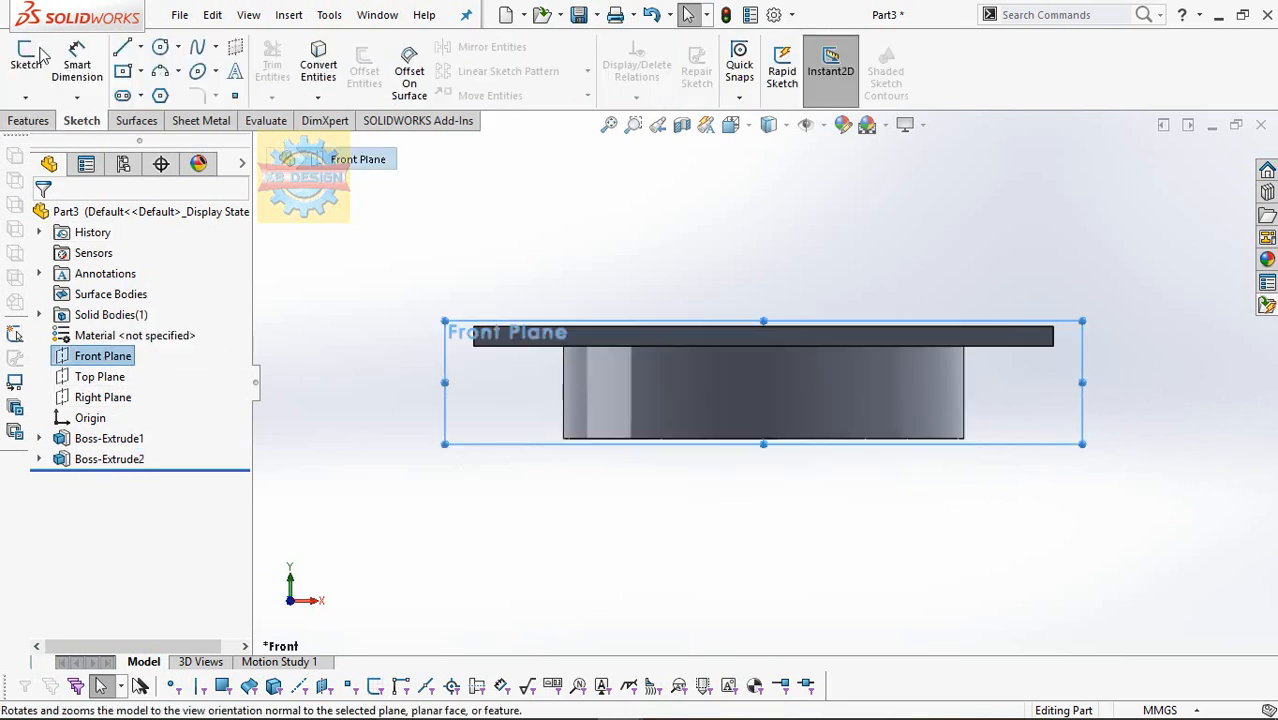
{"action": "left_click", "coordinate": [25, 62]}
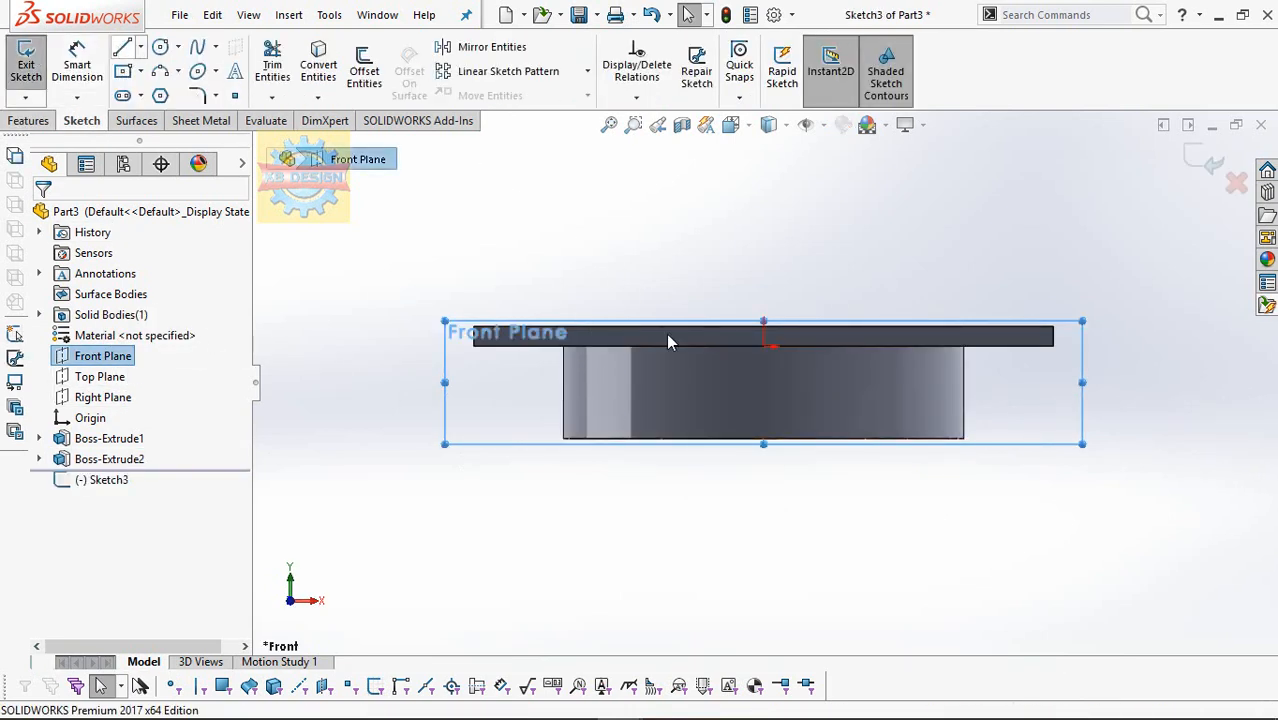
{"action": "left_click", "coordinate": [122, 48]}
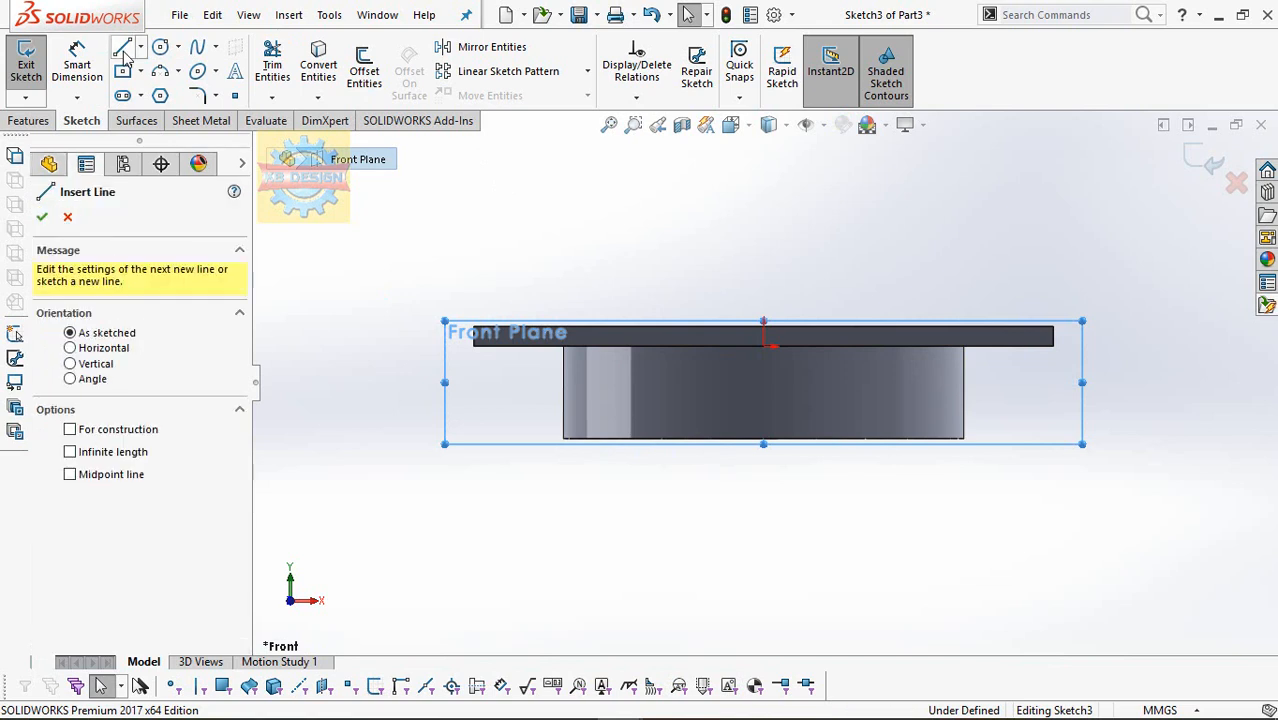
{"action": "left_click", "coordinate": [565, 438]}
{"action": "left_click", "coordinate": [964, 439]}
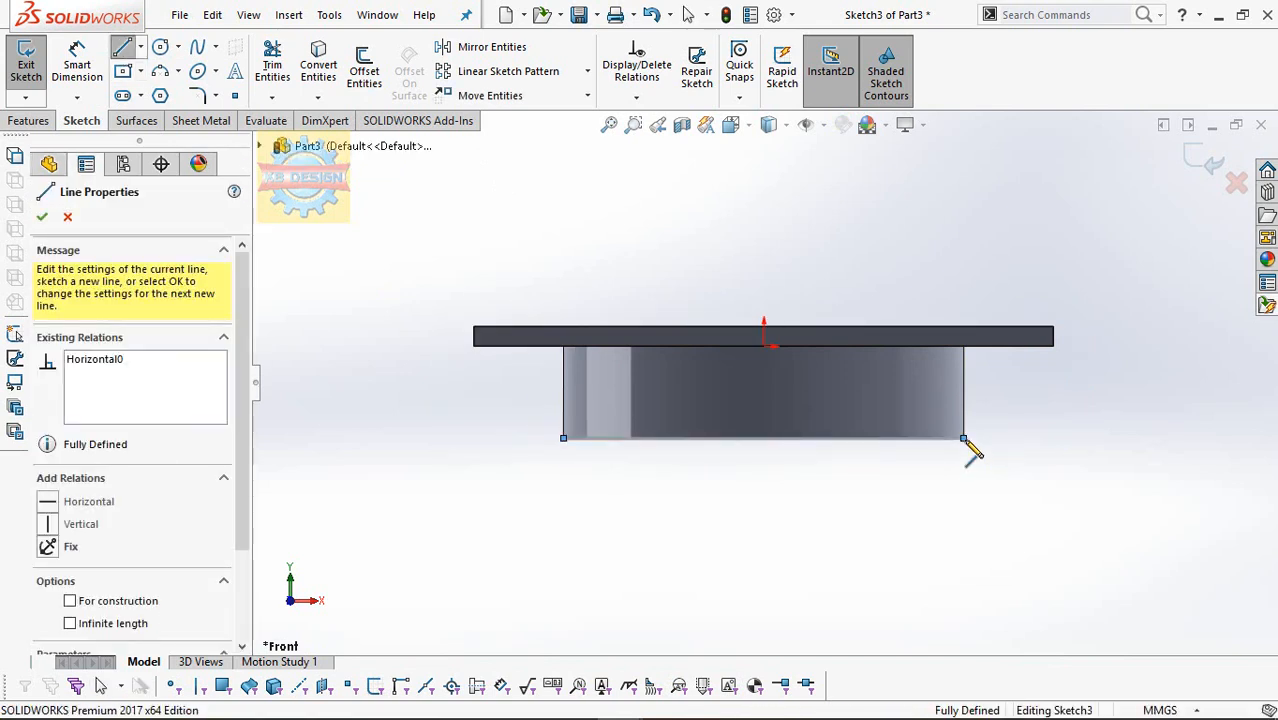
{"action": "key", "text": "Escape"}
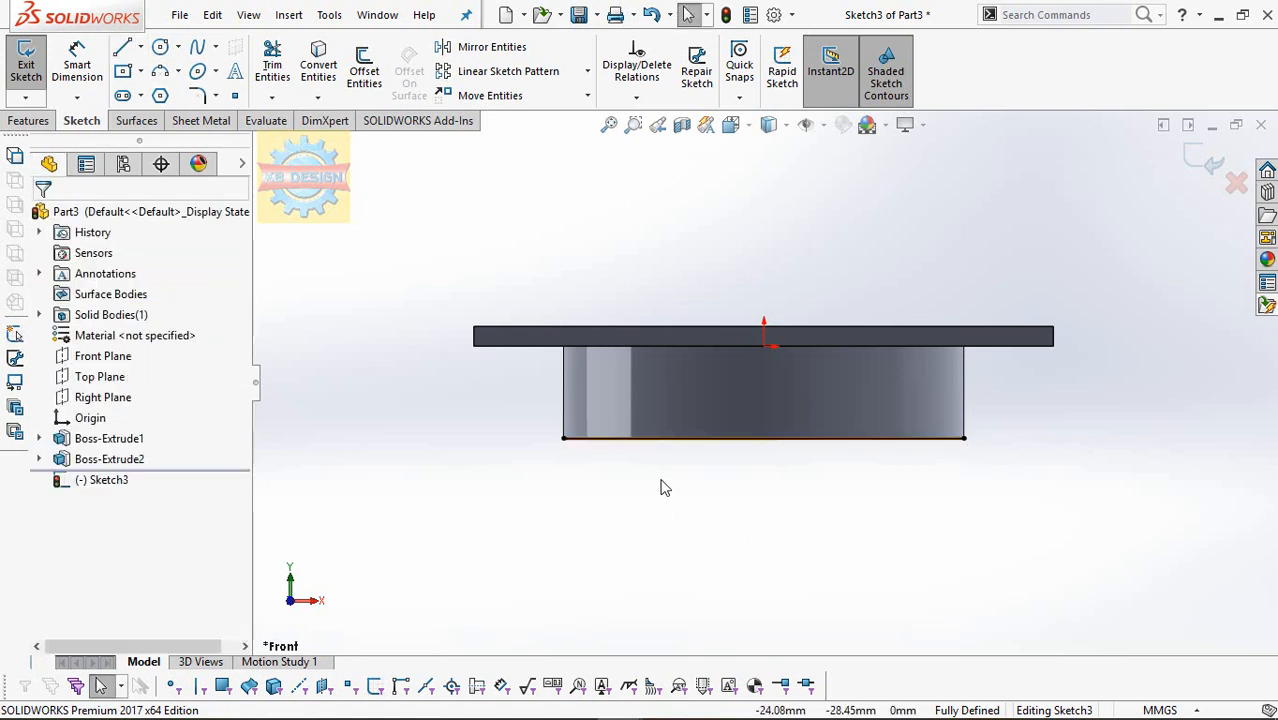
Place a sketch point below the round boss, about 21 mm left of and 35 mm below the origin.
{"action": "scroll", "coordinate": [728, 578], "scroll_direction": "up", "scroll_amount": 2}
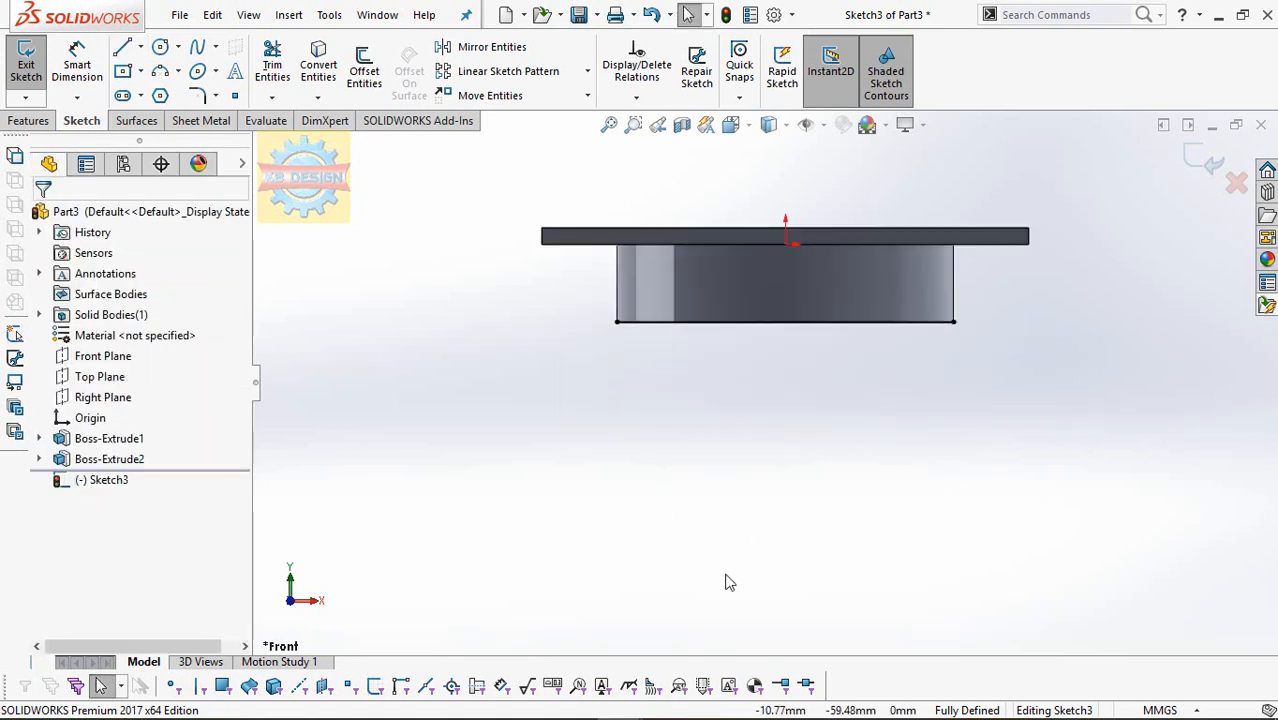
{"action": "left_click", "coordinate": [234, 96]}
{"action": "left_click", "coordinate": [675, 427]}
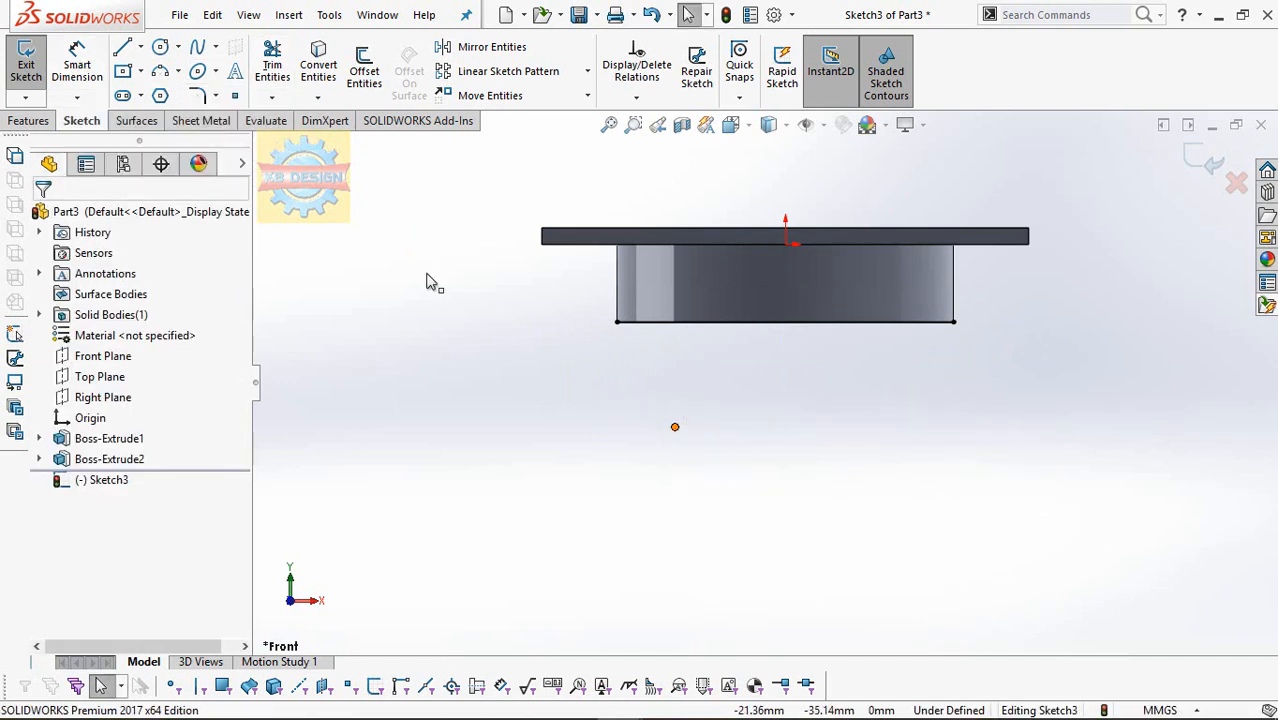
{"action": "left_click", "coordinate": [675, 427]}
Dimension the sketch point 30 mm horizontally from the origin and 59.5 mm vertically from the plate's top left corner.
{"action": "left_click", "coordinate": [77, 65]}
{"action": "left_click", "coordinate": [785, 243]}
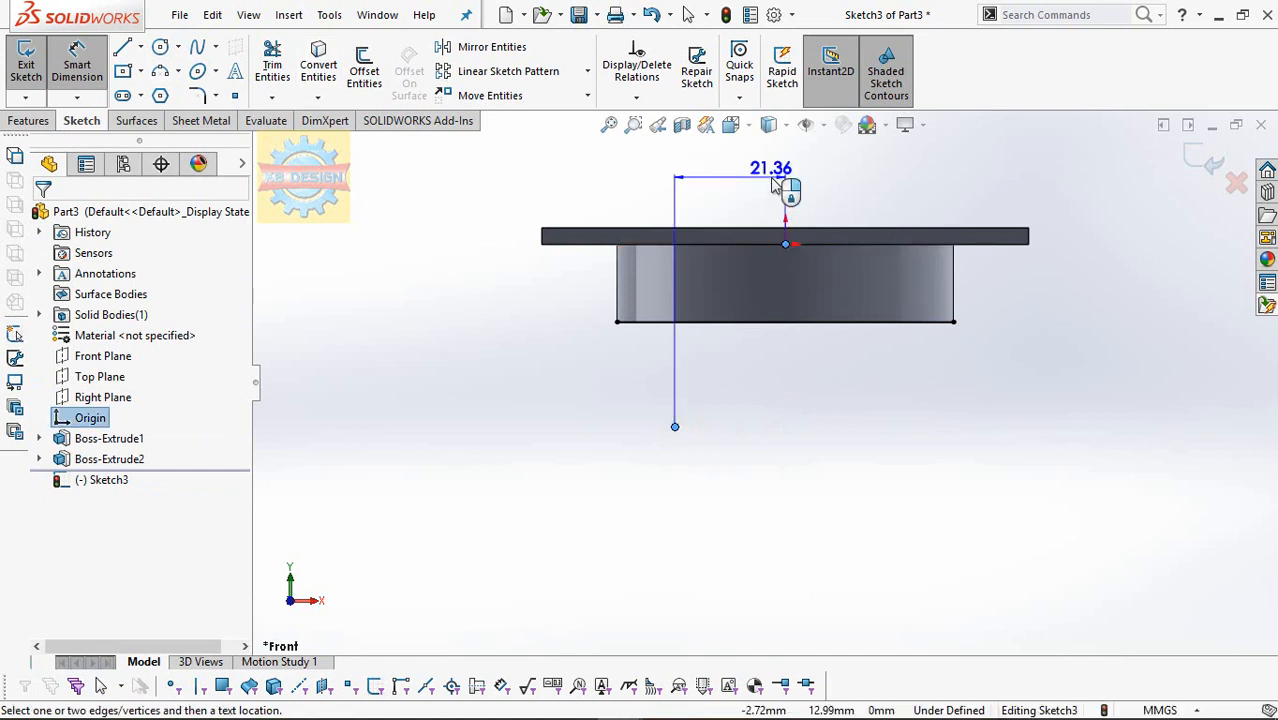
{"action": "left_click", "coordinate": [771, 185]}
{"action": "type", "text": "30"}
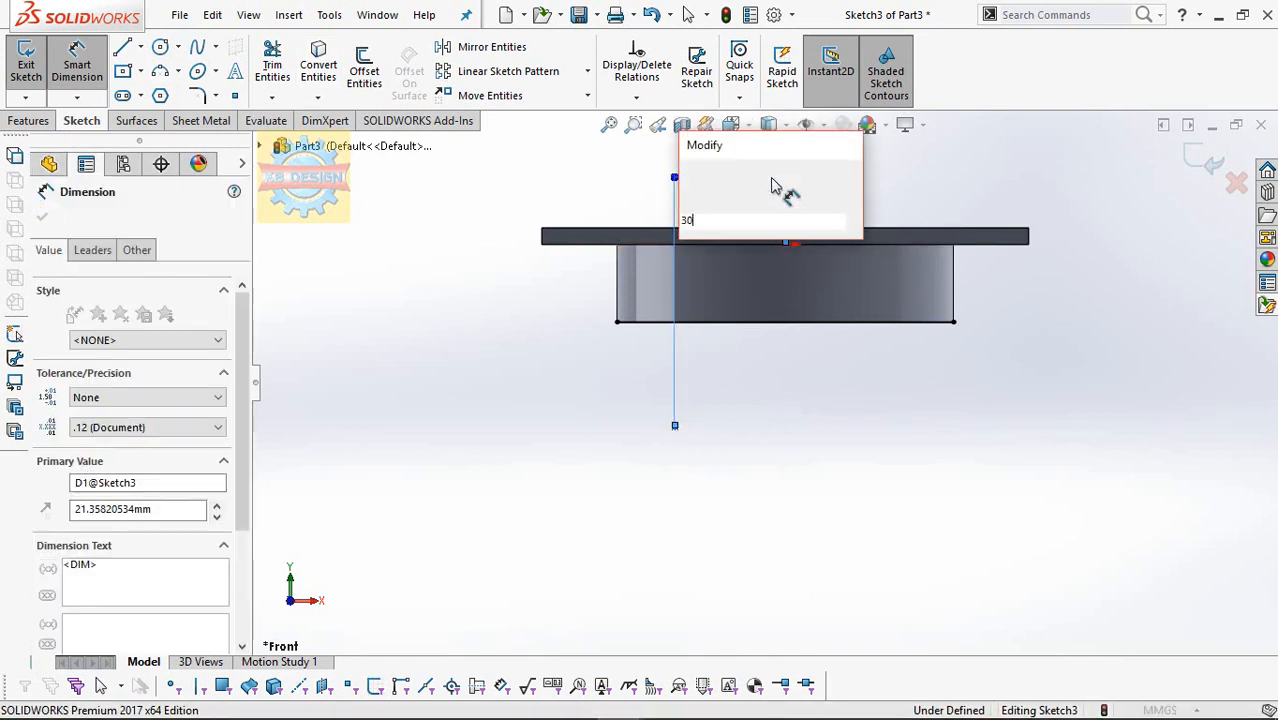
{"action": "key", "text": "Return"}
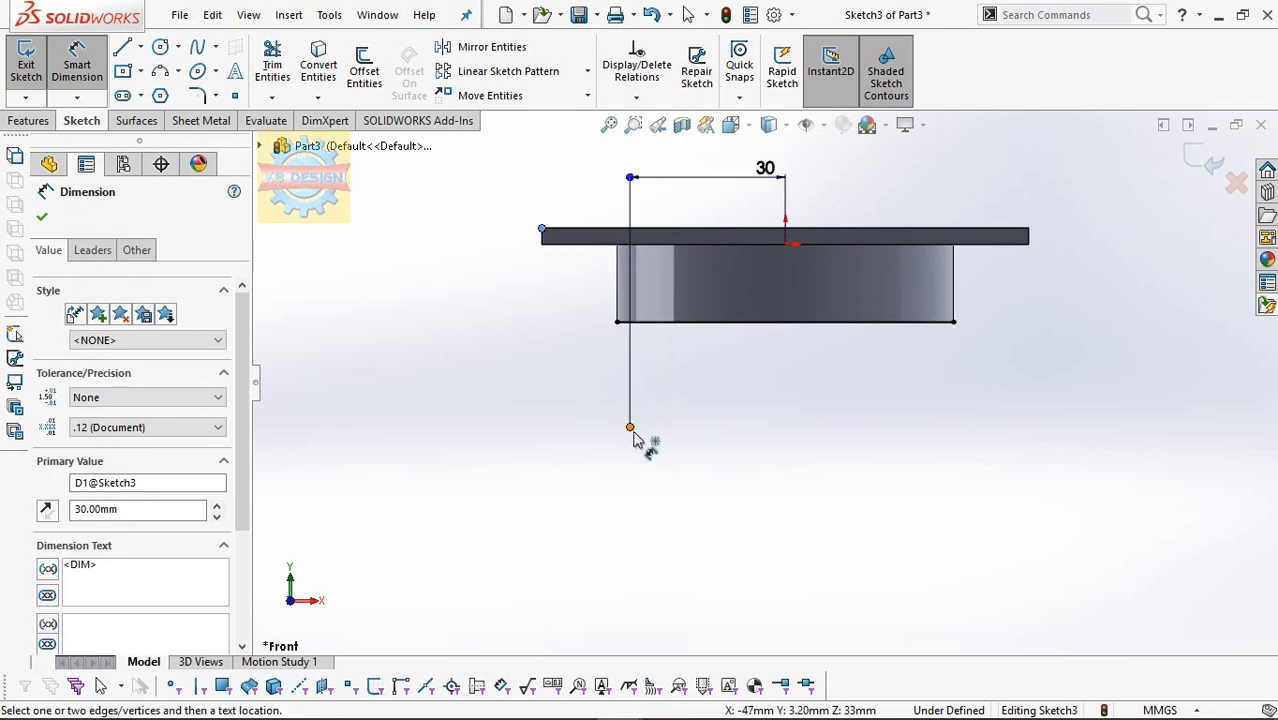
{"action": "left_click", "coordinate": [416, 332]}
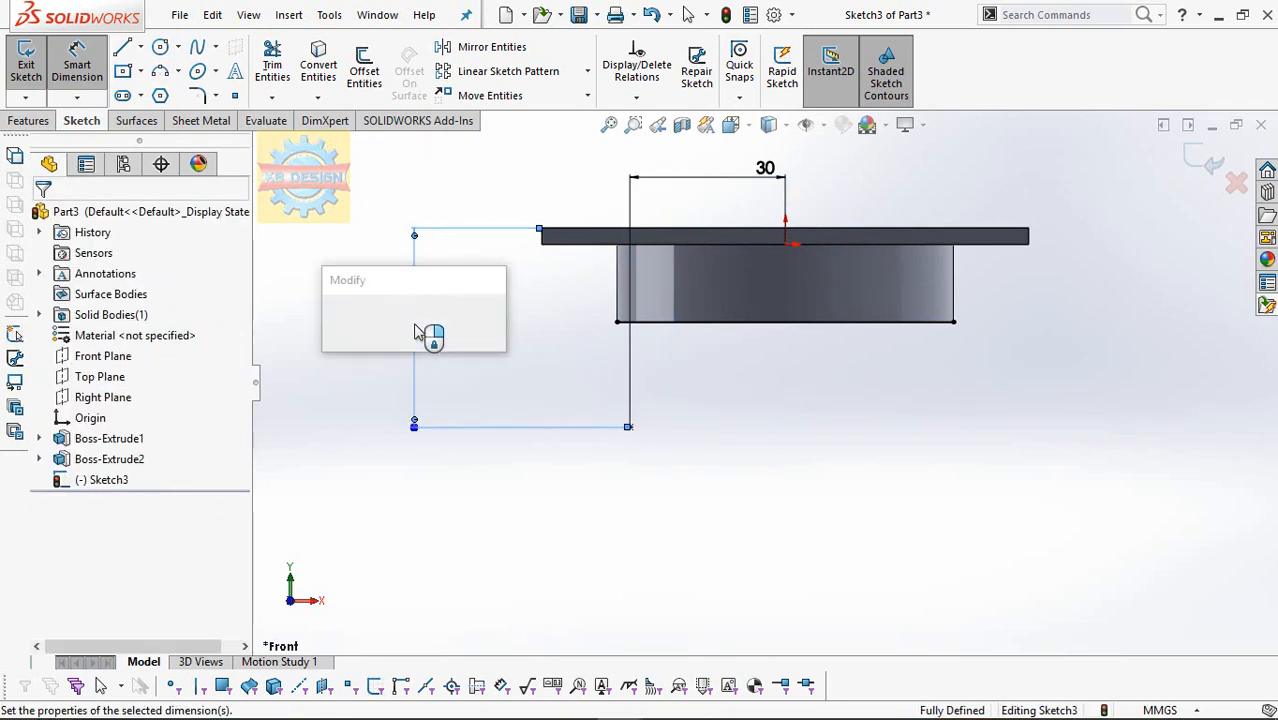
{"action": "key", "text": "Return"}
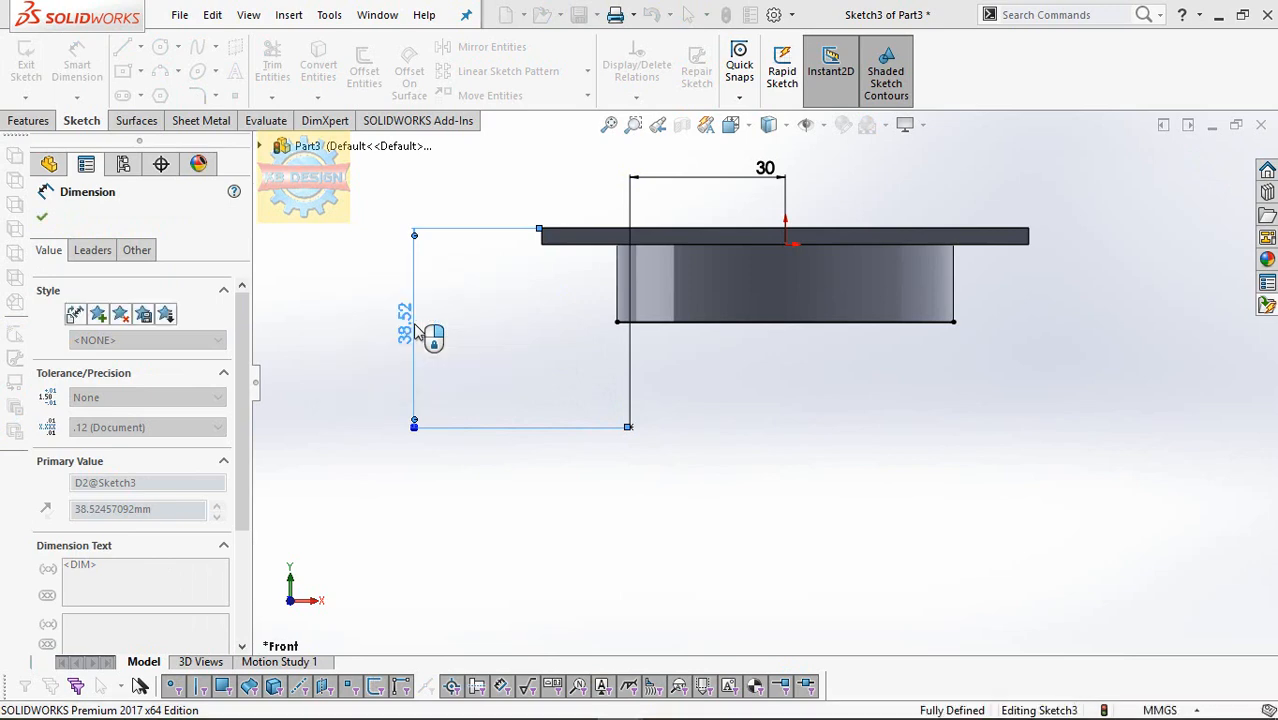
Draw a circle centered on the sketch point and set its diameter to 20 mm.
{"action": "left_click", "coordinate": [161, 48]}
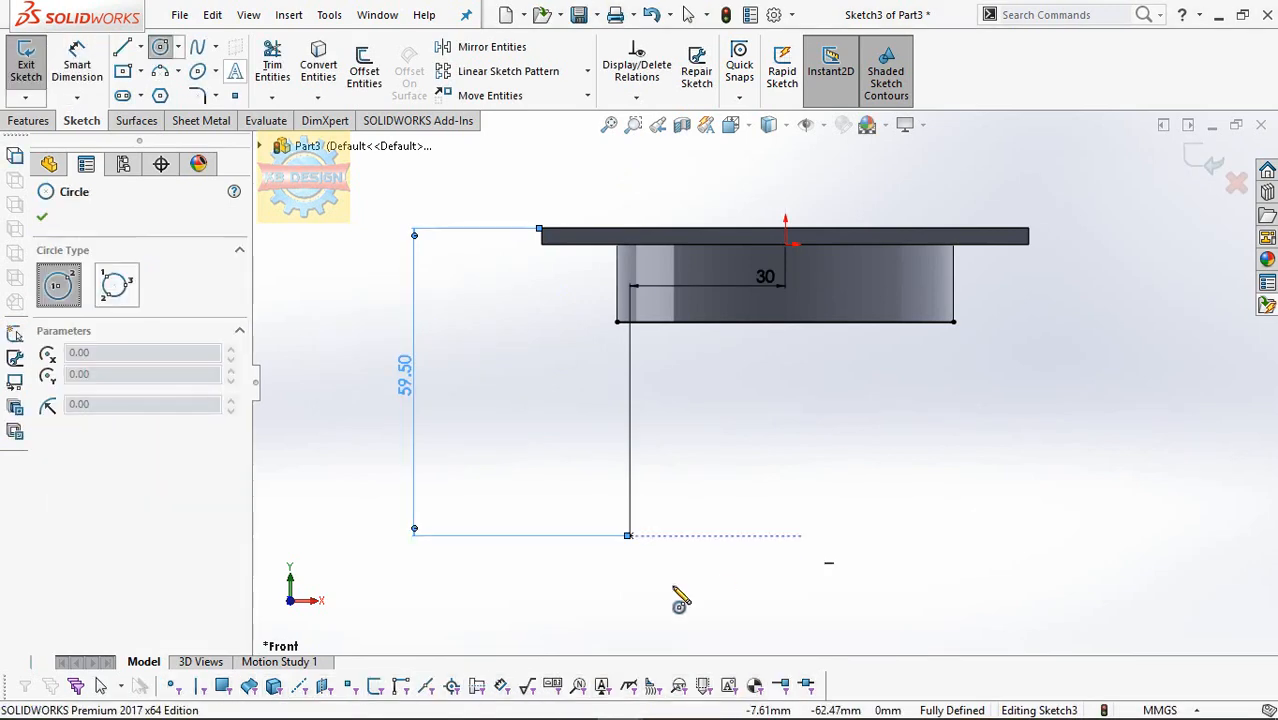
{"action": "left_click", "coordinate": [629, 536]}
{"action": "left_click", "coordinate": [620, 476]}
{"action": "left_click", "coordinate": [78, 66]}
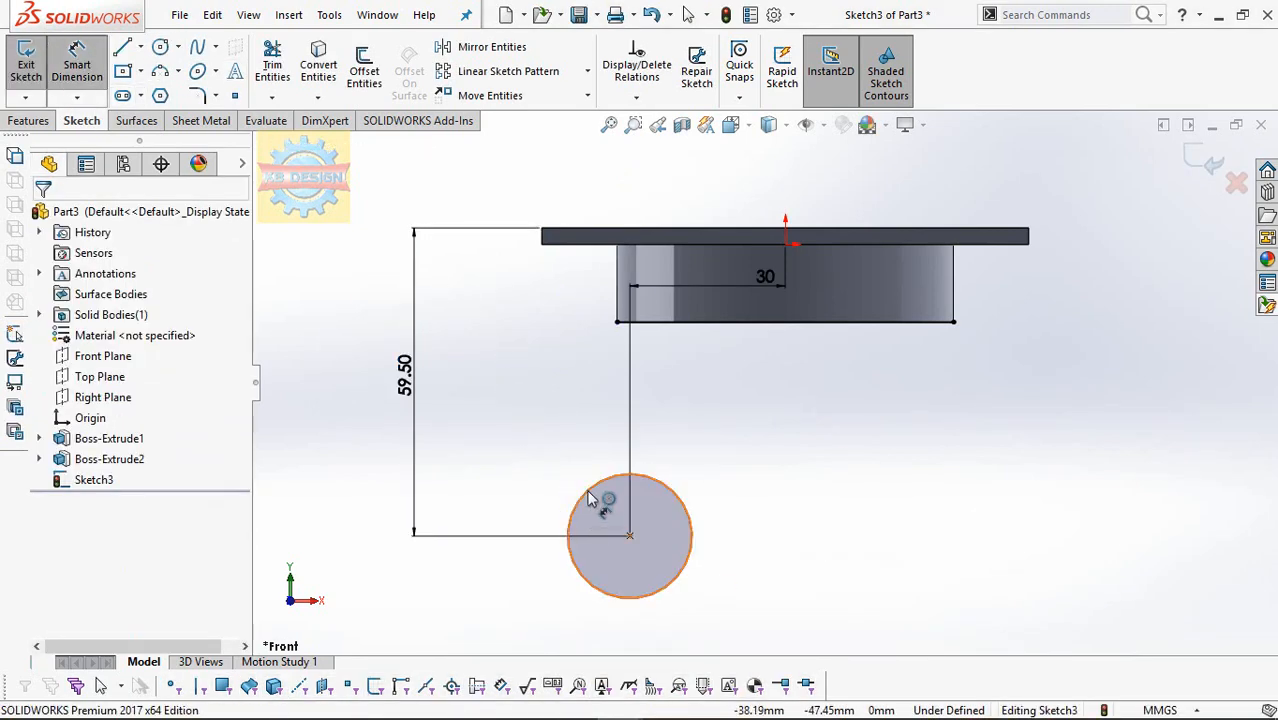
{"action": "left_click", "coordinate": [591, 500]}
{"action": "left_click", "coordinate": [627, 515]}
{"action": "type", "text": "2"}
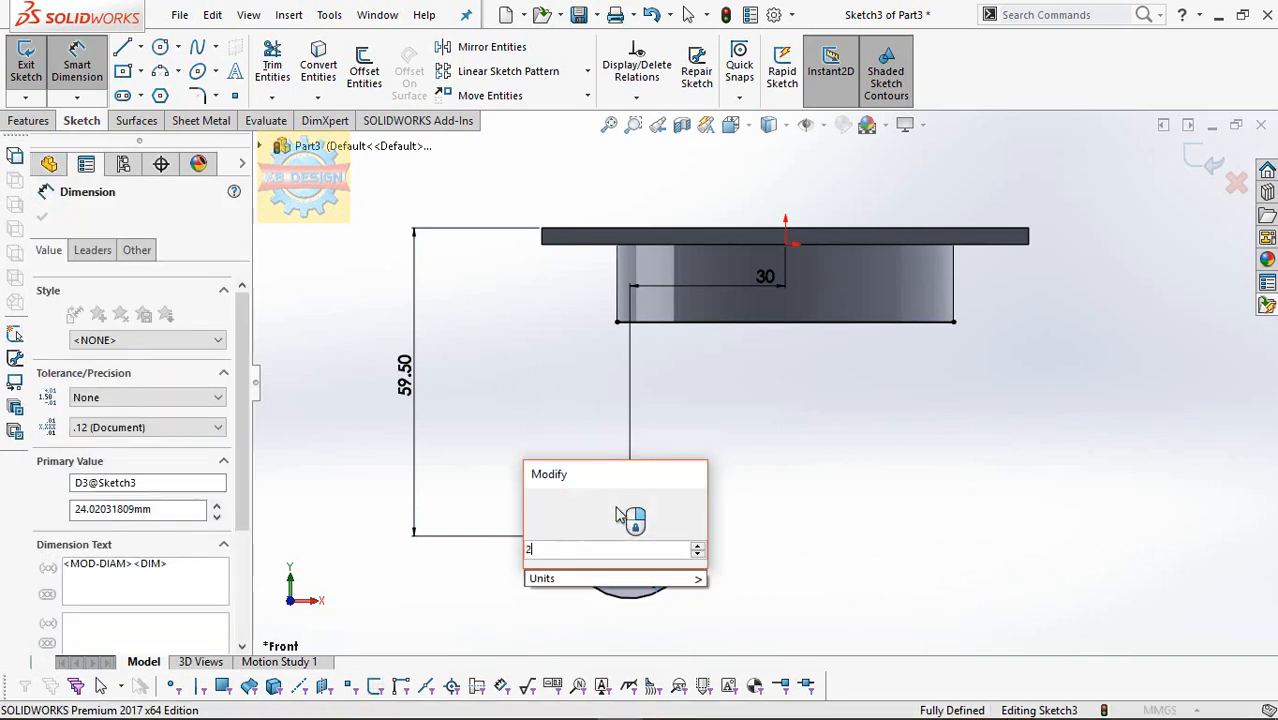
{"action": "type", "text": "0"}
{"action": "key", "text": "Return"}
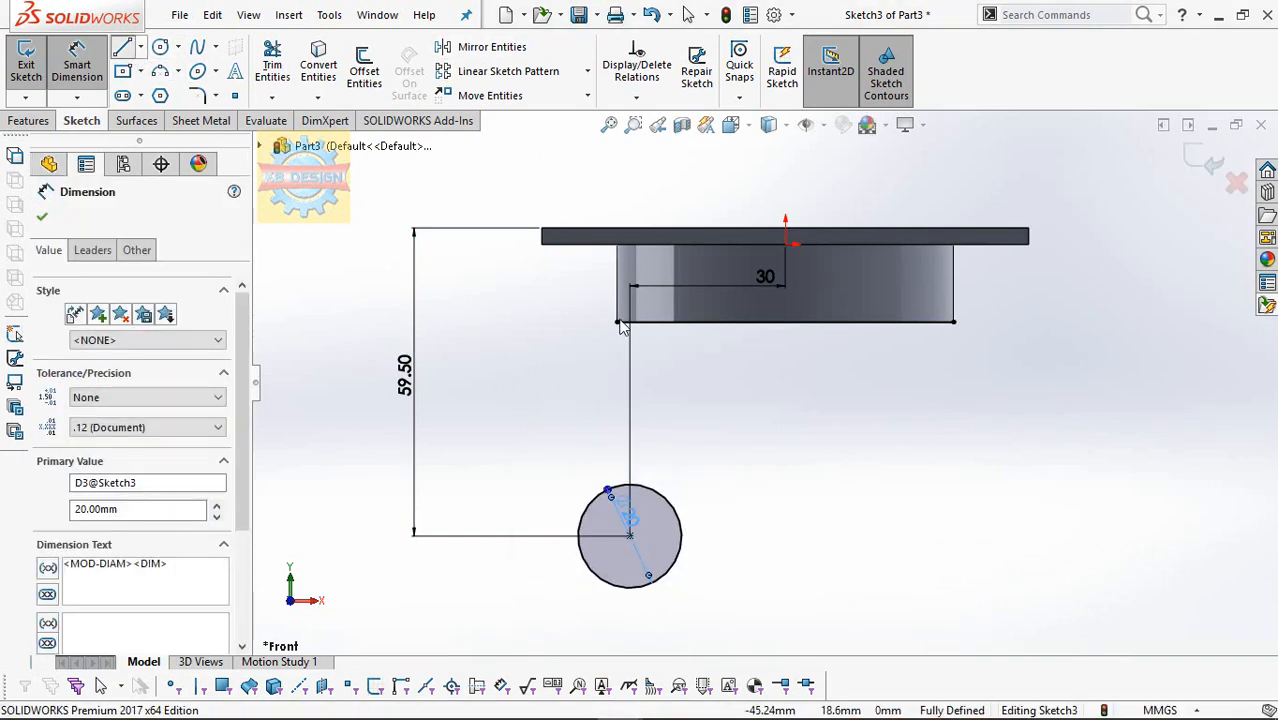
Draw a slanted line from the left end of the boss's bottom line down to just beside the 20 mm circle.
{"action": "key", "text": "l"}
{"action": "left_click", "coordinate": [617, 322]}
{"action": "left_click", "coordinate": [565, 485]}
{"action": "key", "text": "Escape"}
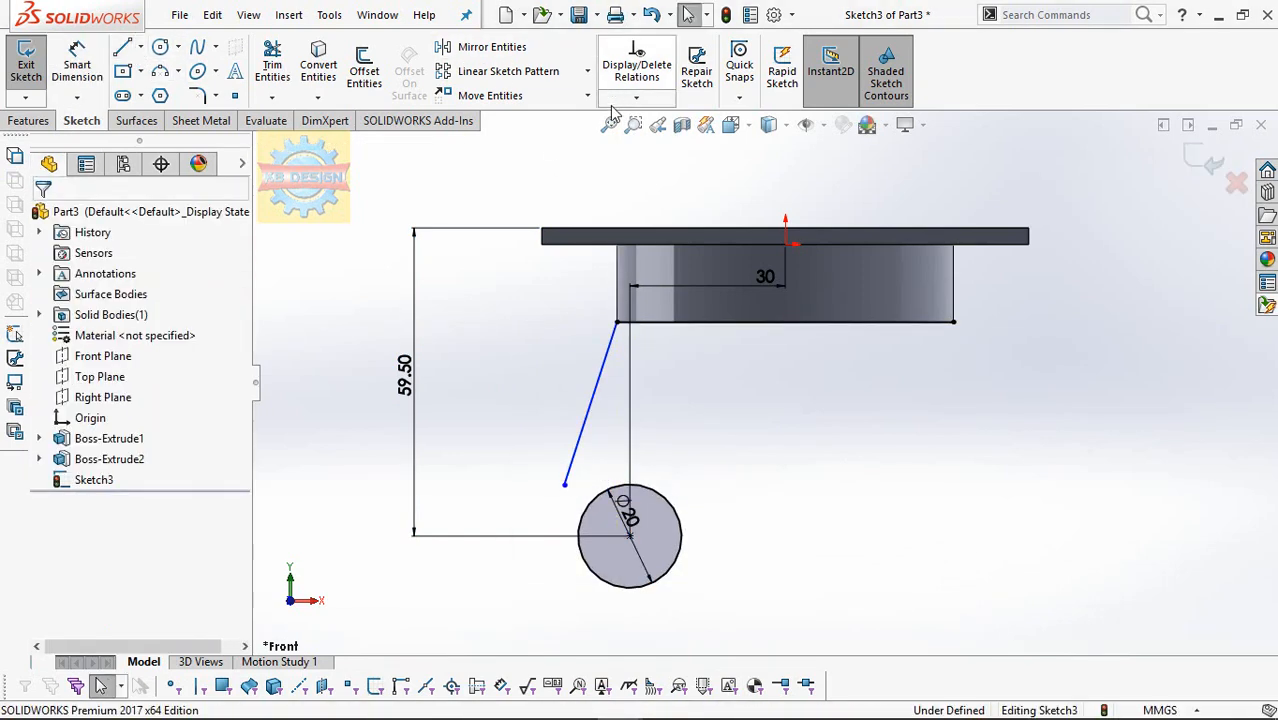
Add a tangent relation between the slanted line and the 20 mm circle.
{"action": "left_click", "coordinate": [636, 97]}
{"action": "left_click", "coordinate": [656, 134]}
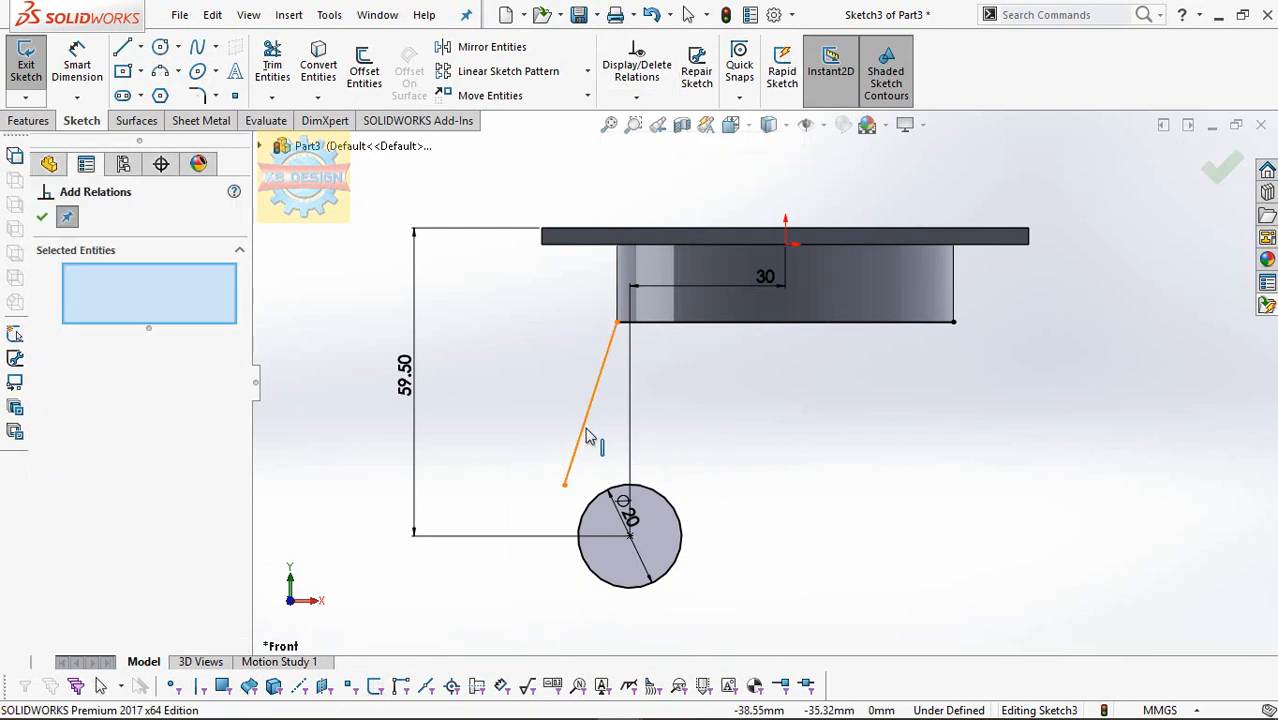
{"action": "left_click", "coordinate": [582, 434]}
{"action": "left_click", "coordinate": [603, 491]}
{"action": "left_click", "coordinate": [47, 521]}
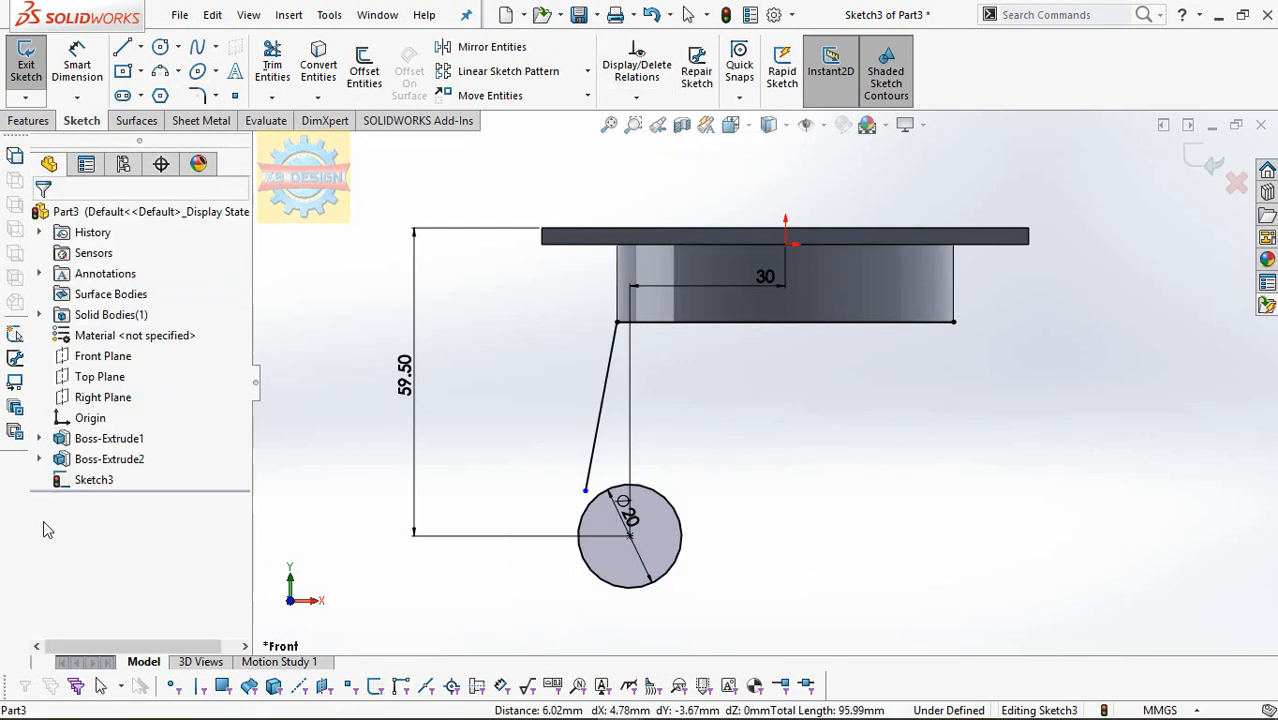
Extend the slanted line's lower end until it meets the 20 mm circle.
{"action": "left_click", "coordinate": [272, 97]}
{"action": "left_click", "coordinate": [312, 117]}
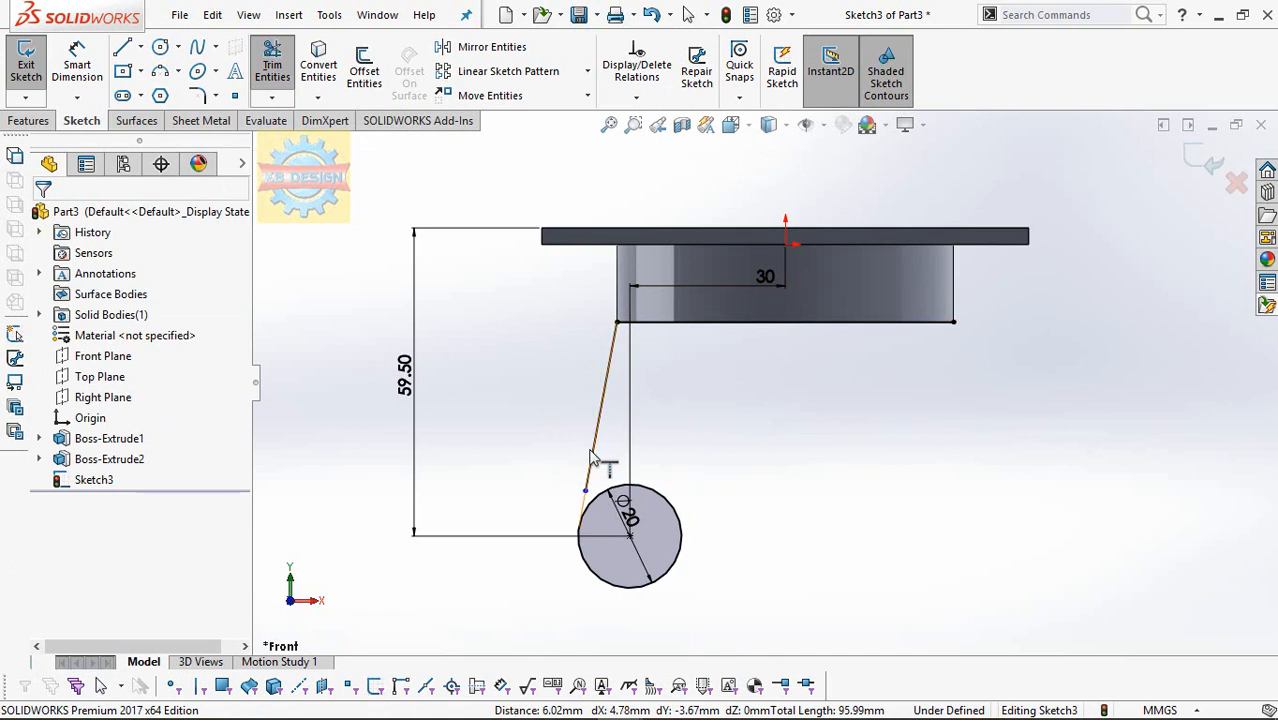
{"action": "left_click", "coordinate": [591, 460]}
{"action": "key", "text": "Escape"}
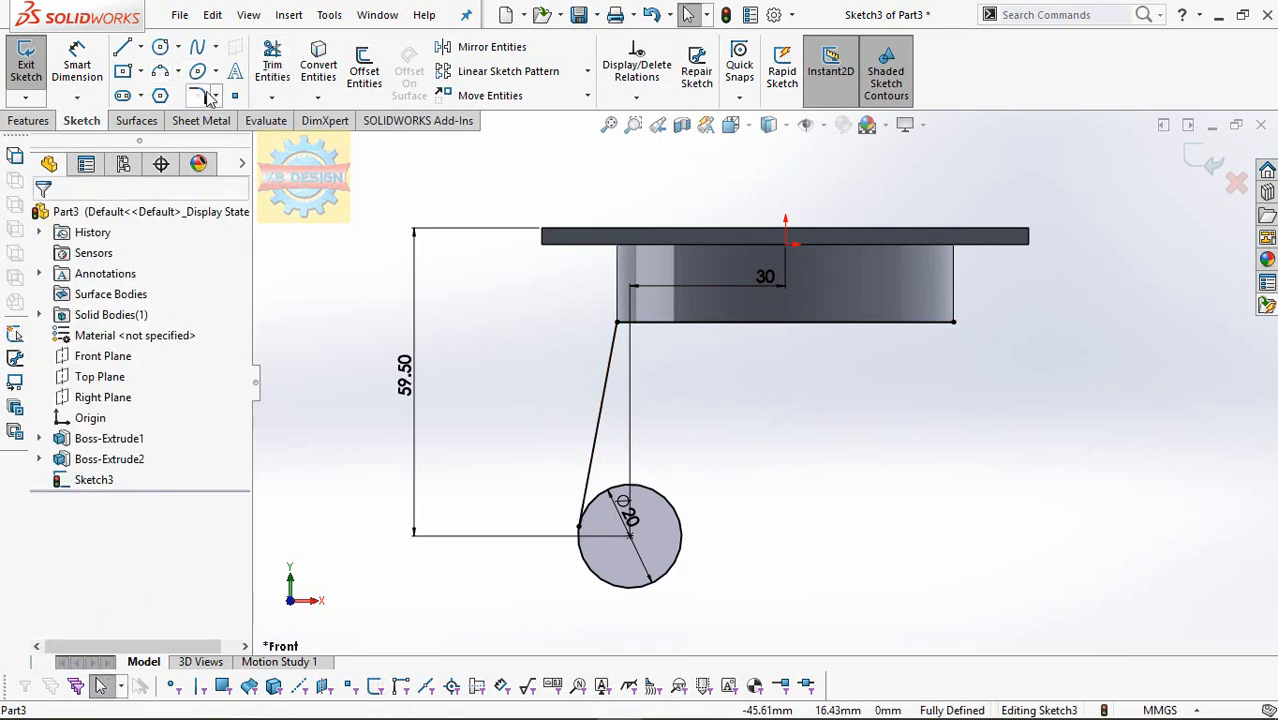
{"action": "left_click", "coordinate": [197, 47]}
{"action": "left_click", "coordinate": [953, 322]}
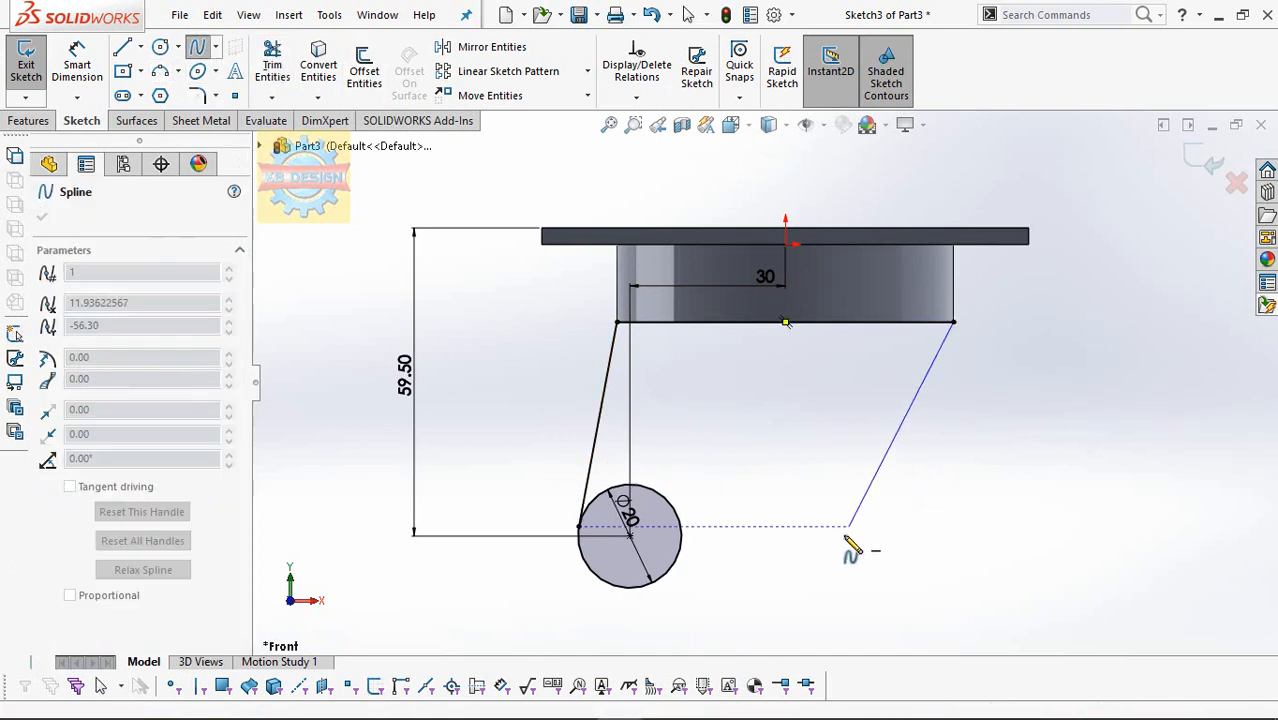
{"action": "left_click", "coordinate": [844, 536]}
{"action": "left_click", "coordinate": [650, 588]}
{"action": "key", "text": "Escape"}
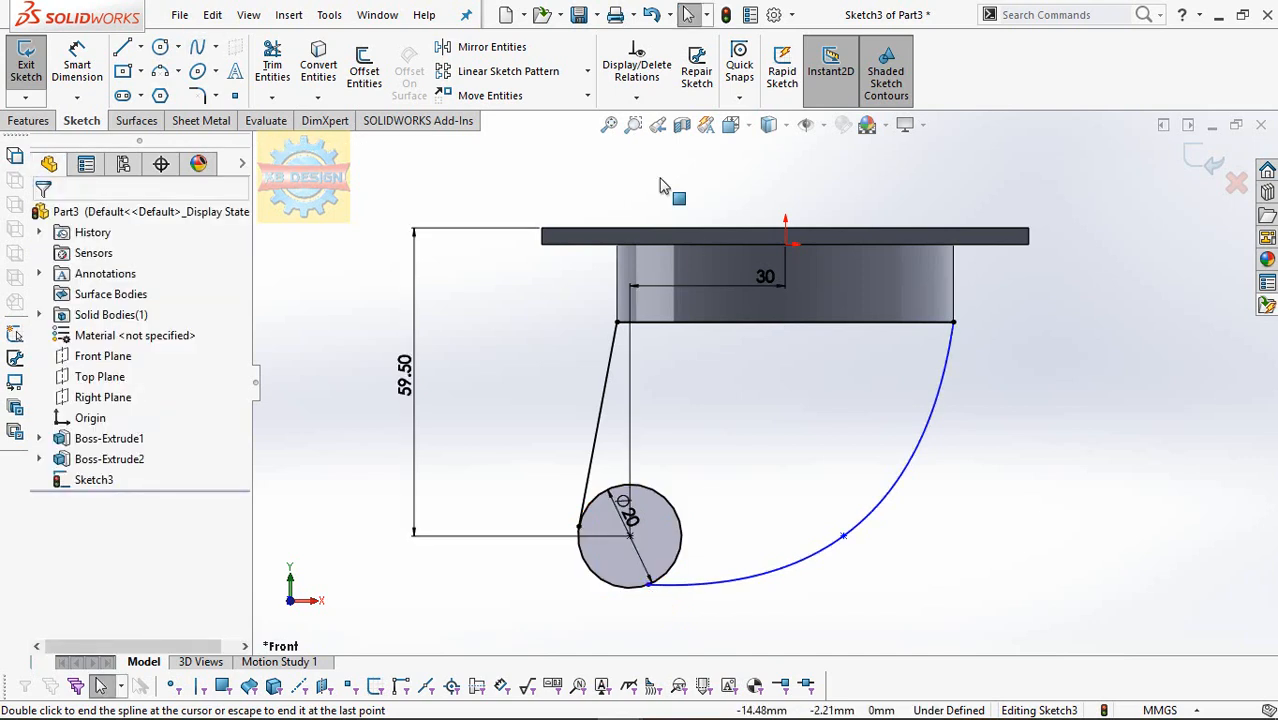
{"action": "left_click", "coordinate": [637, 97]}
{"action": "left_click", "coordinate": [662, 142]}
{"action": "left_click", "coordinate": [657, 581]}
{"action": "left_click", "coordinate": [660, 587]}
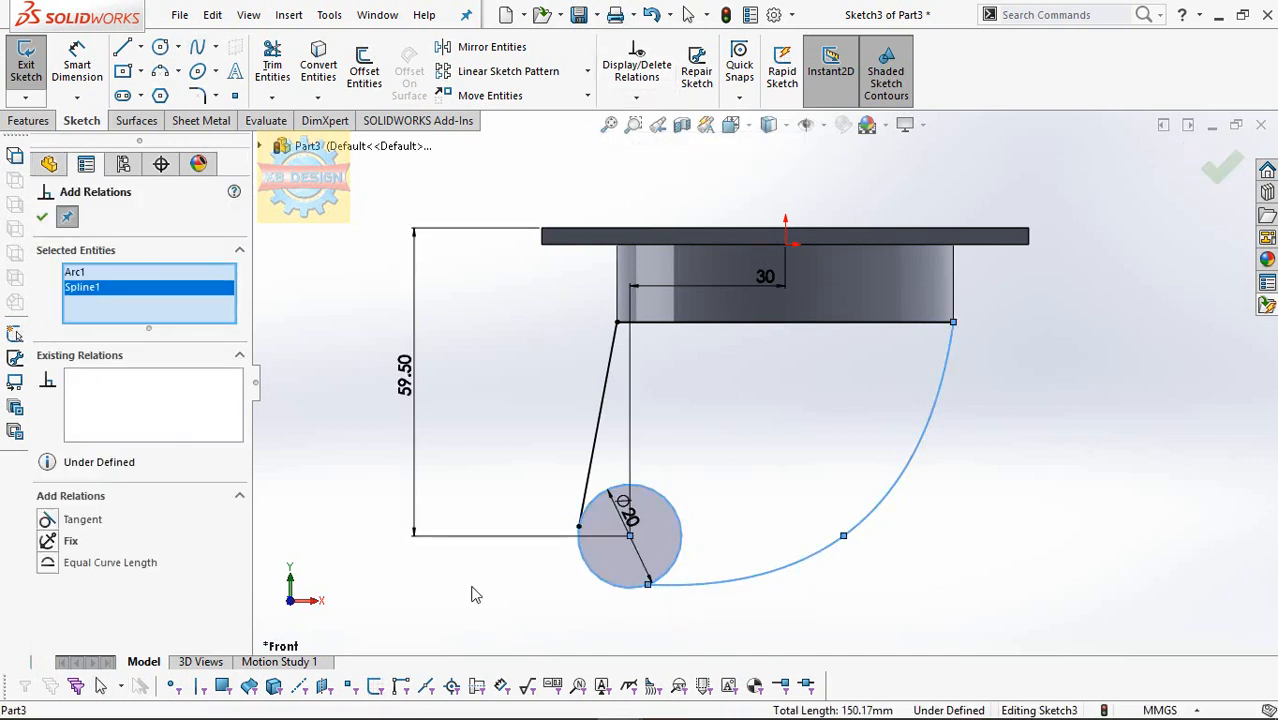
{"action": "key", "text": "Escape"}
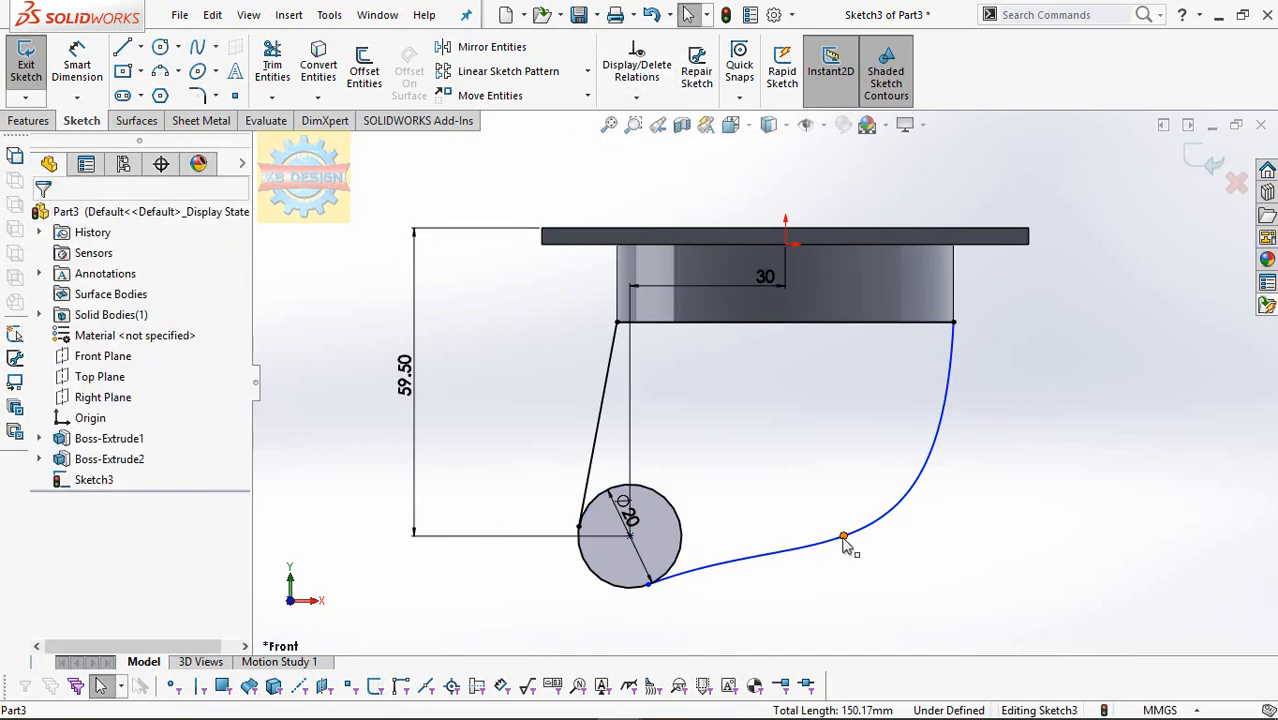
{"action": "left_click_drag", "start_coordinate": [844, 543], "coordinate": [879, 483]}
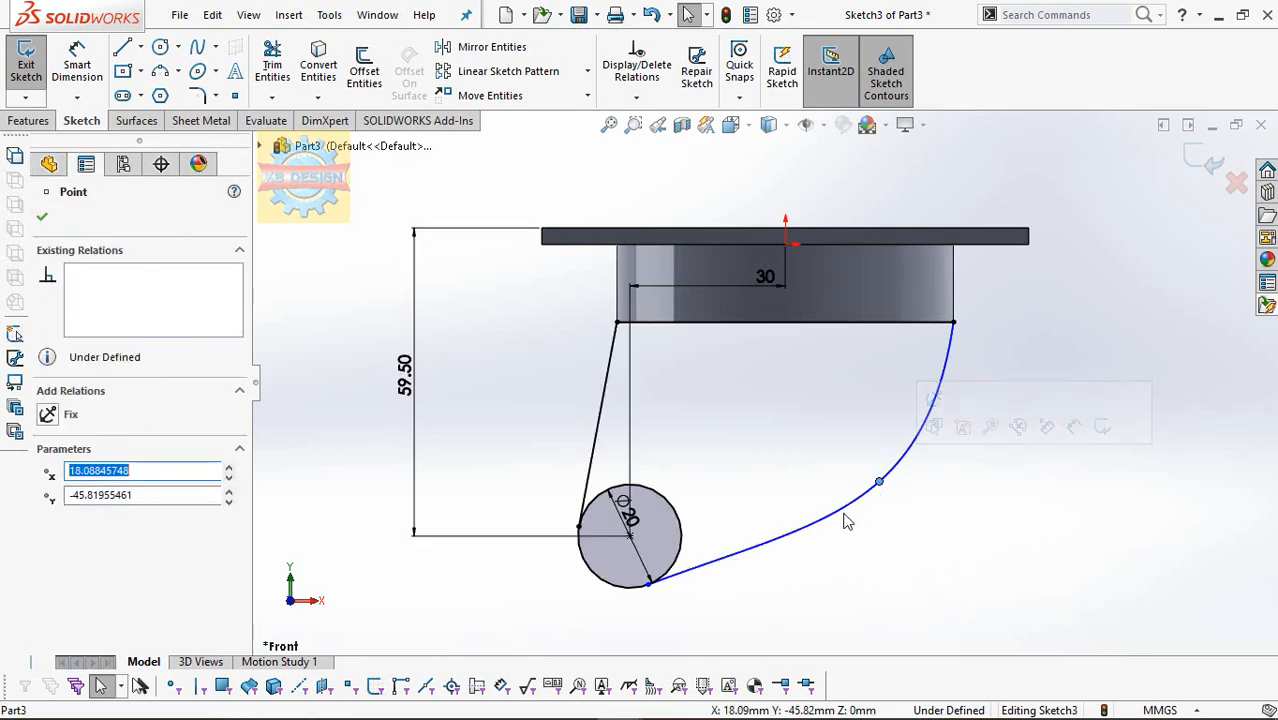
{"action": "left_click", "coordinate": [995, 527]}
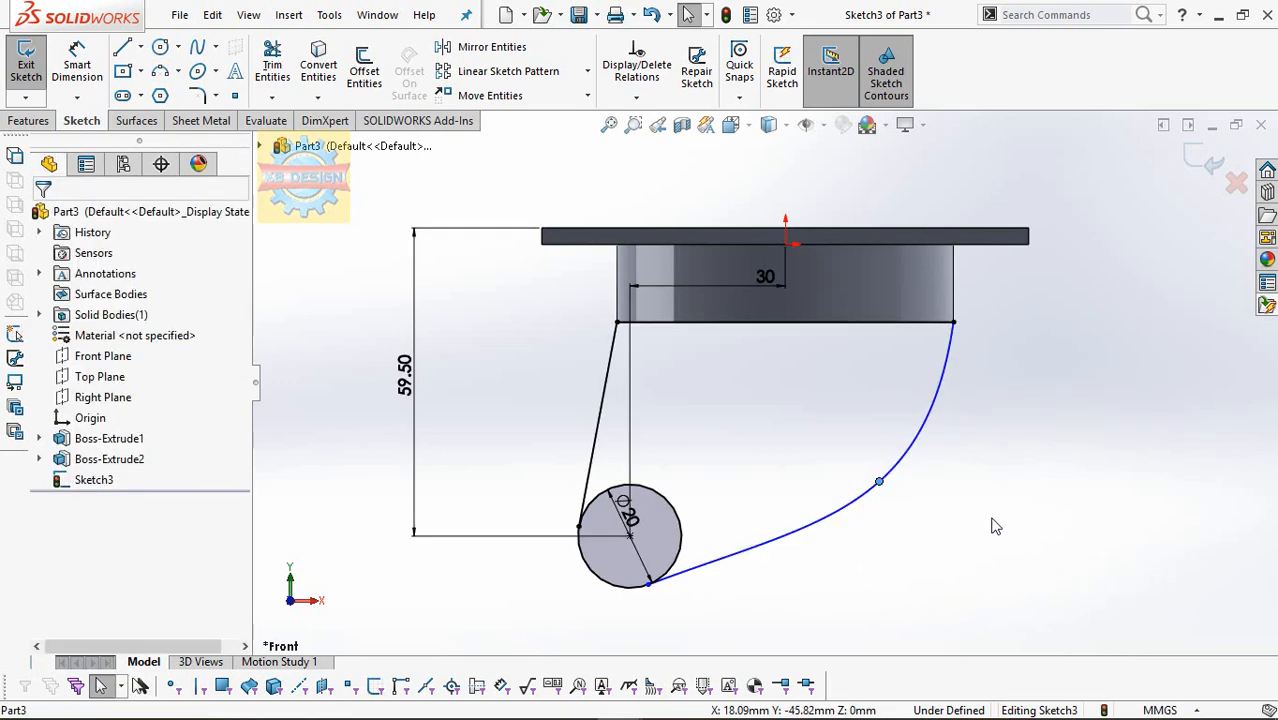
{"action": "left_click", "coordinate": [919, 433]}
{"action": "key", "text": "Delete"}
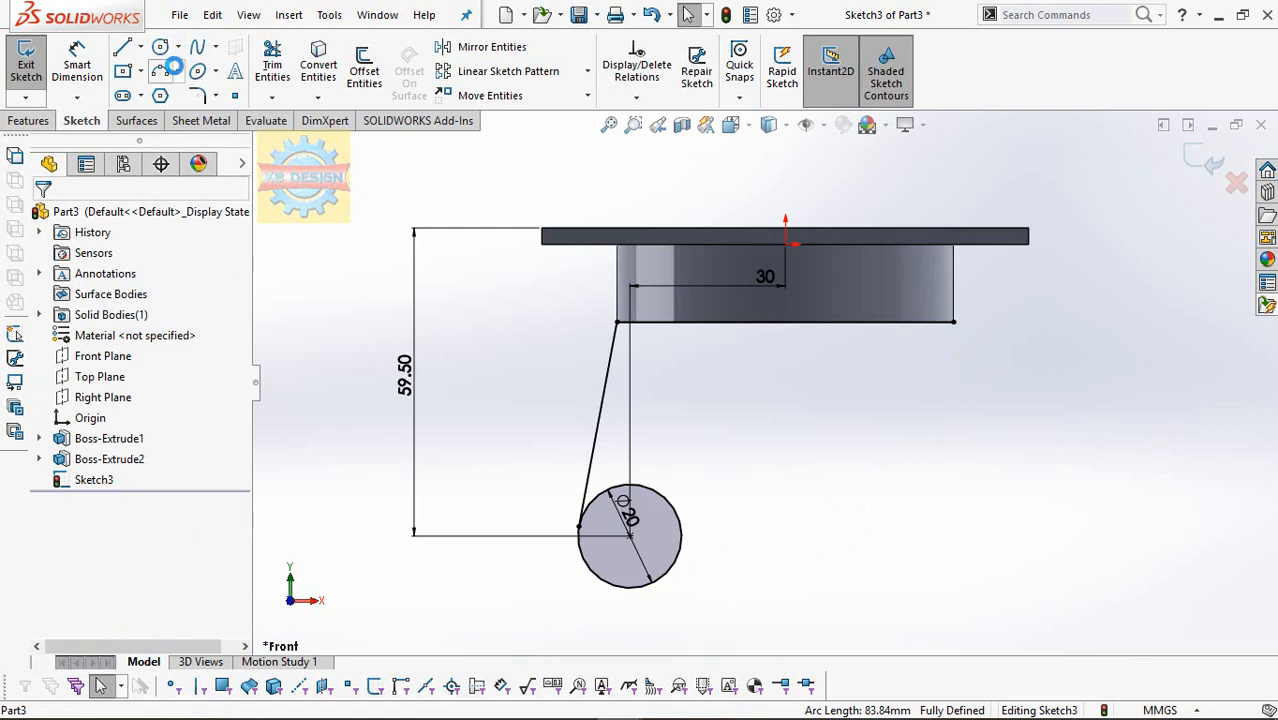
Draw a three-point arc from the right end of the boss's bottom line to the underside of the 20 mm circle.
{"action": "left_click", "coordinate": [160, 71]}
{"action": "left_click", "coordinate": [953, 322]}
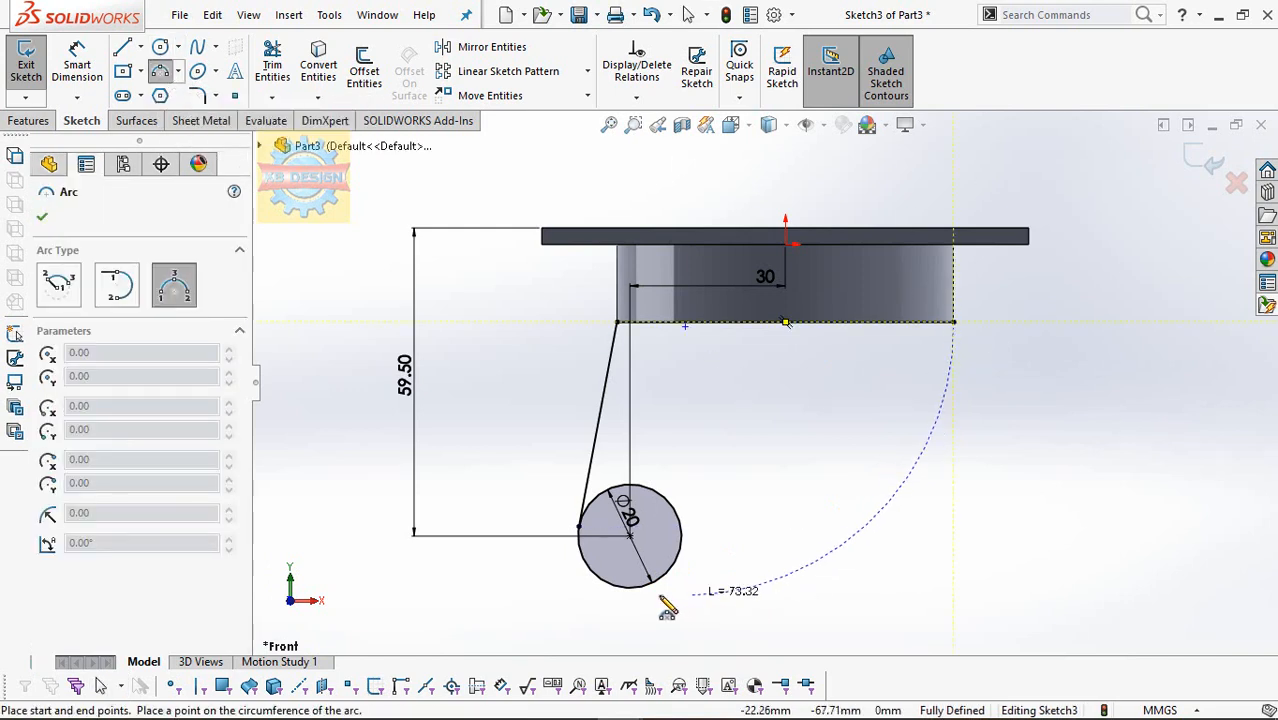
{"action": "left_click", "coordinate": [645, 589]}
{"action": "left_click", "coordinate": [910, 490]}
{"action": "key", "text": "Escape"}
Add a tangent relation between the large arc and the 20 mm circle.
{"action": "left_click", "coordinate": [636, 97]}
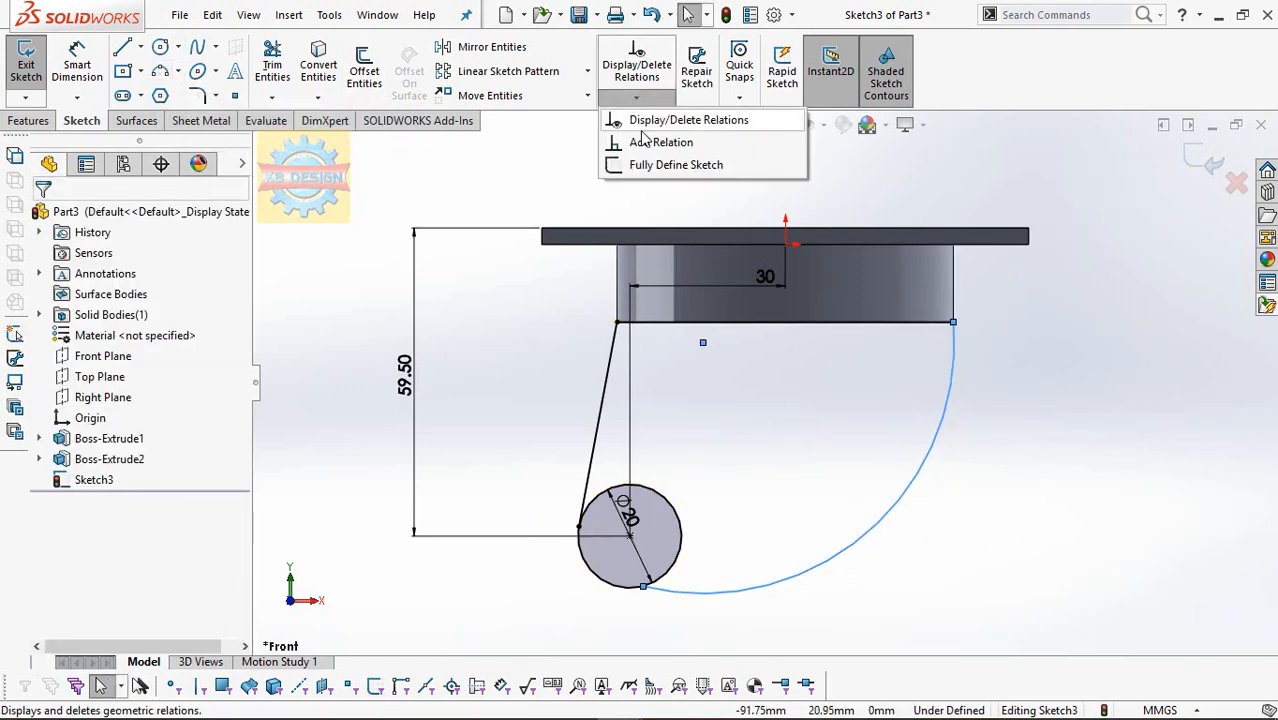
{"action": "left_click", "coordinate": [660, 142]}
{"action": "left_click", "coordinate": [678, 593]}
{"action": "left_click", "coordinate": [625, 568]}
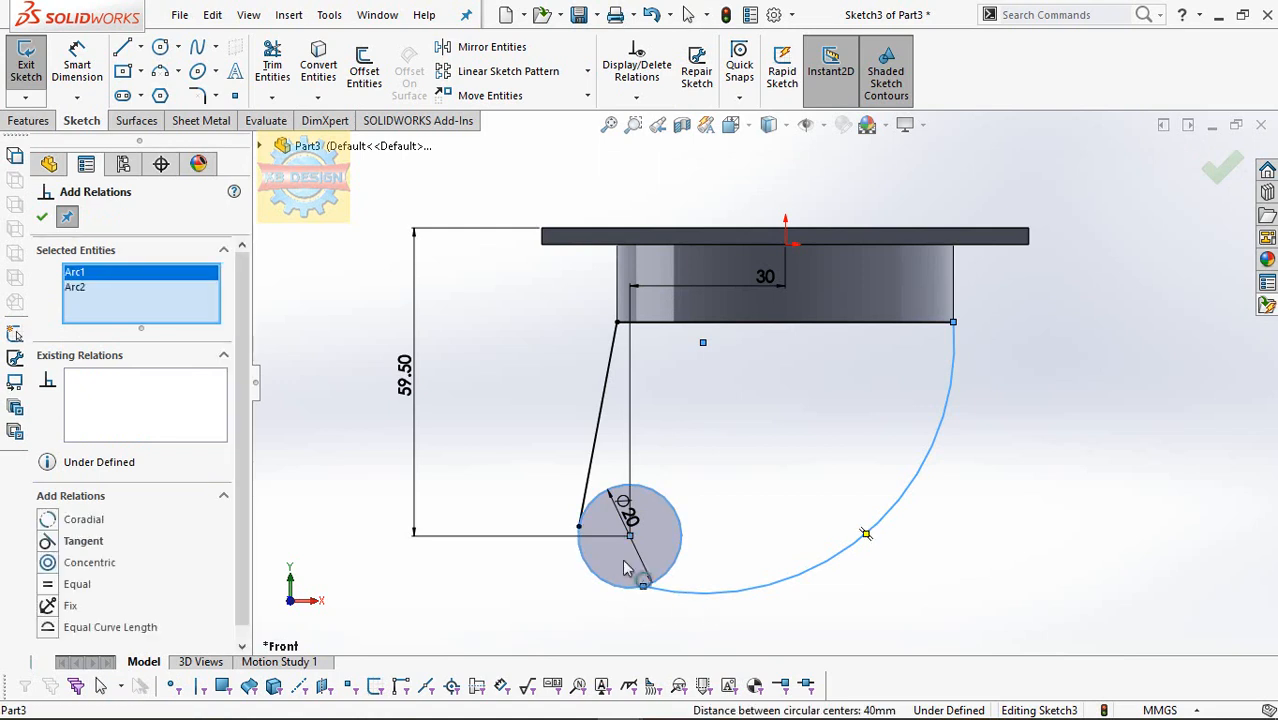
{"action": "right_click", "coordinate": [124, 290]}
{"action": "left_click", "coordinate": [47, 541]}
{"action": "left_click", "coordinate": [47, 541]}
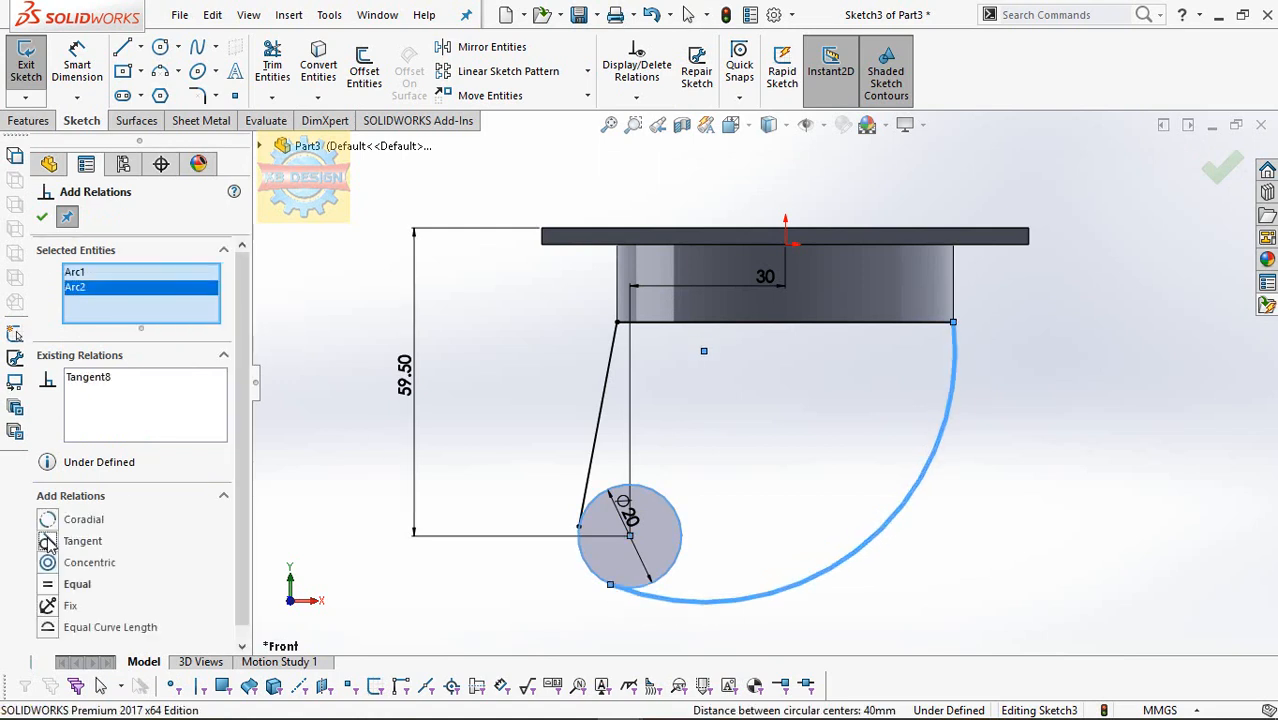
{"action": "key", "text": "Escape"}
Reshape the large arc into a flatter curve with its centre at about X -32.2 mm, Y 0.1 mm.
{"action": "left_click", "coordinate": [856, 550]}
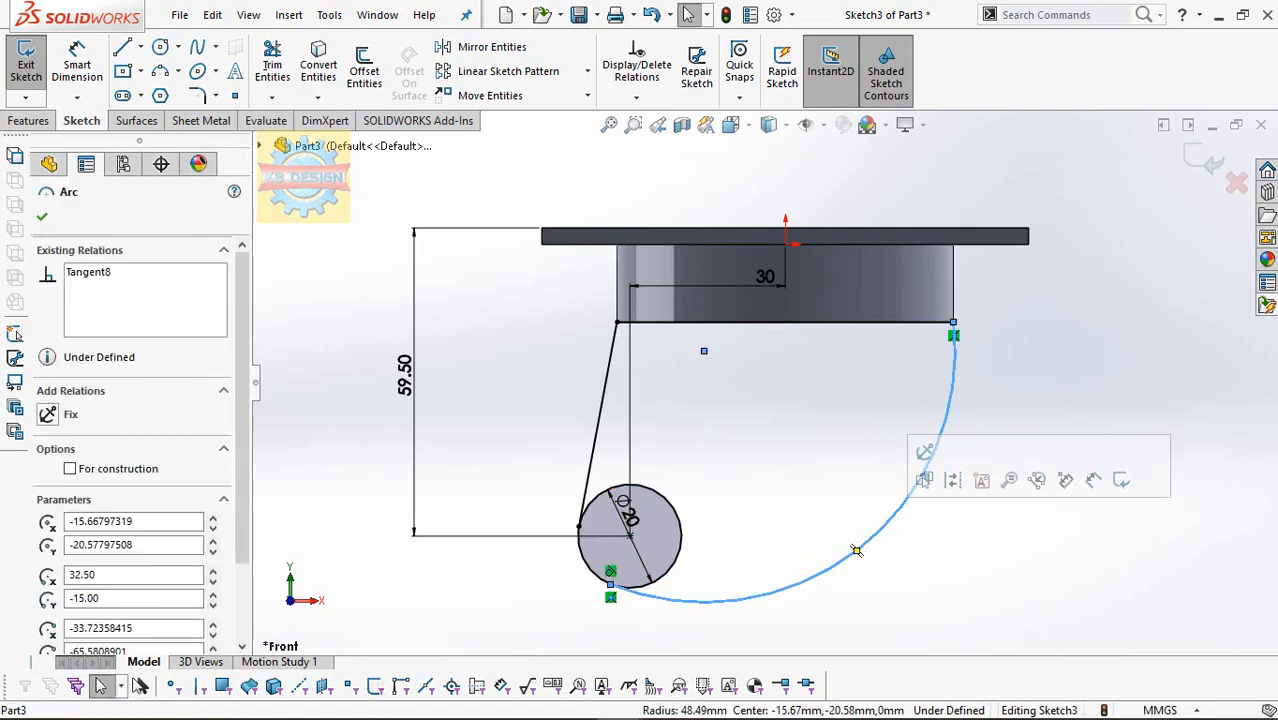
{"action": "left_click_drag", "start_coordinate": [855, 548], "coordinate": [875, 480]}
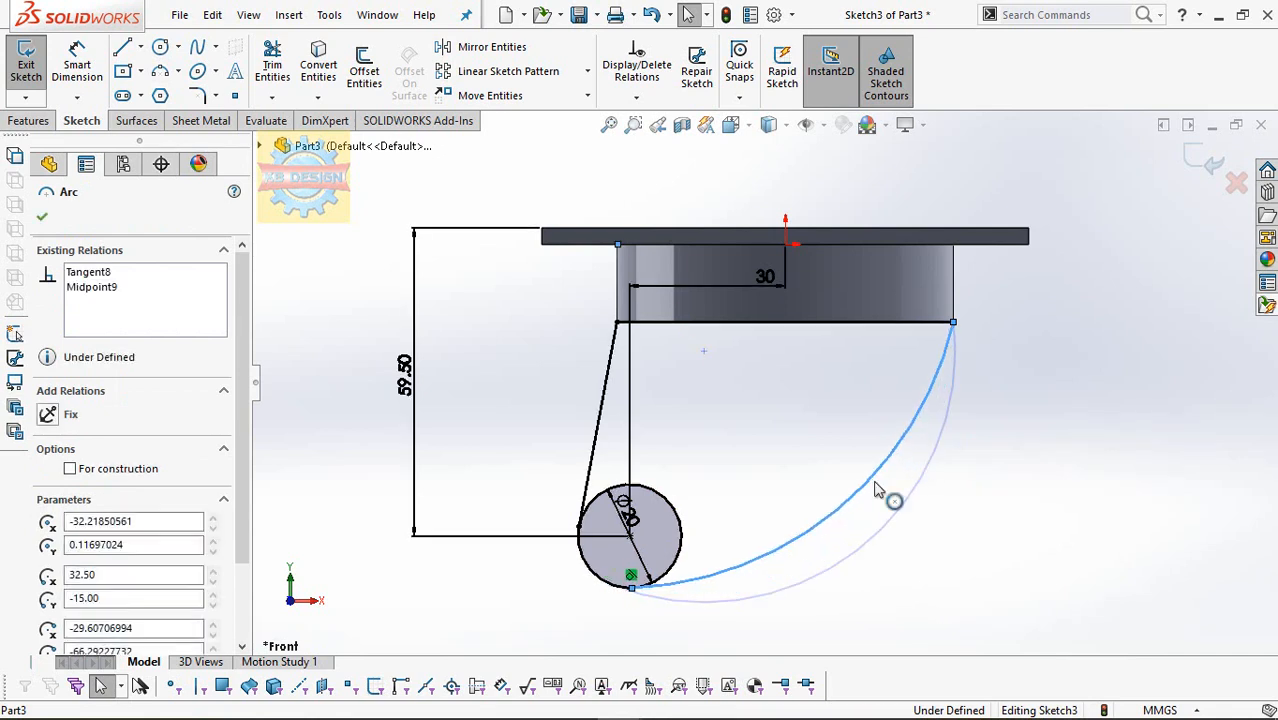
{"action": "scroll", "coordinate": [728, 454], "scroll_direction": "down", "scroll_amount": 2}
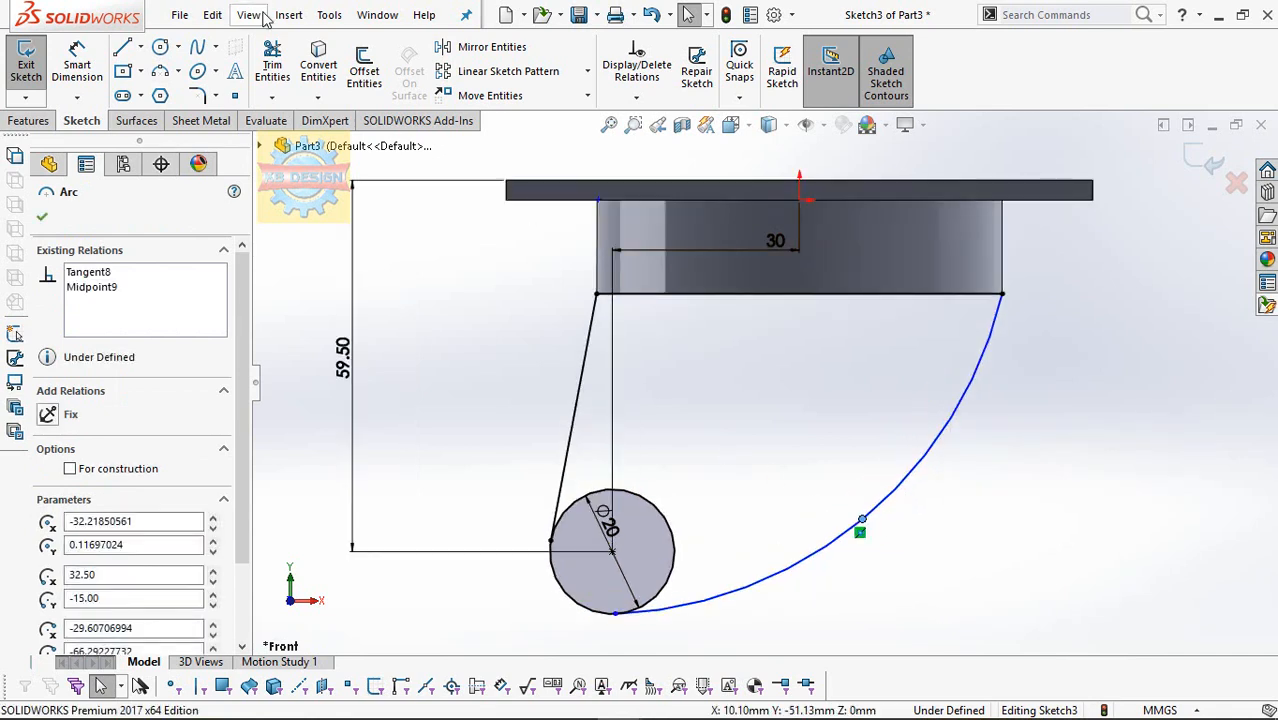
{"action": "left_click", "coordinate": [672, 478]}
Trim away the part of the 20 mm circle that lies inside the arm profile.
{"action": "left_click", "coordinate": [280, 56]}
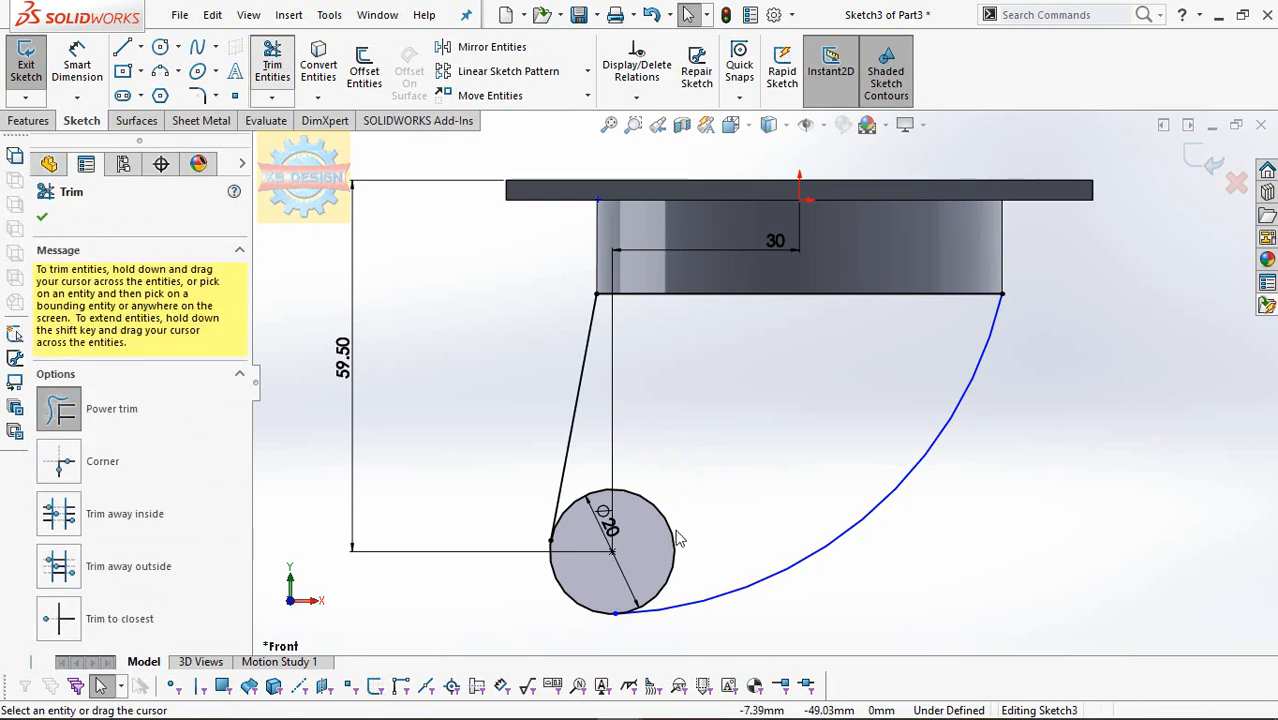
{"action": "left_click_drag", "start_coordinate": [675, 532], "coordinate": [722, 480]}
{"action": "scroll", "coordinate": [720, 454], "scroll_direction": "up", "scroll_amount": 2}
Extrude the arm profile 65 mm in total, symmetrically about the sketch plane.
{"action": "left_click", "coordinate": [29, 121]}
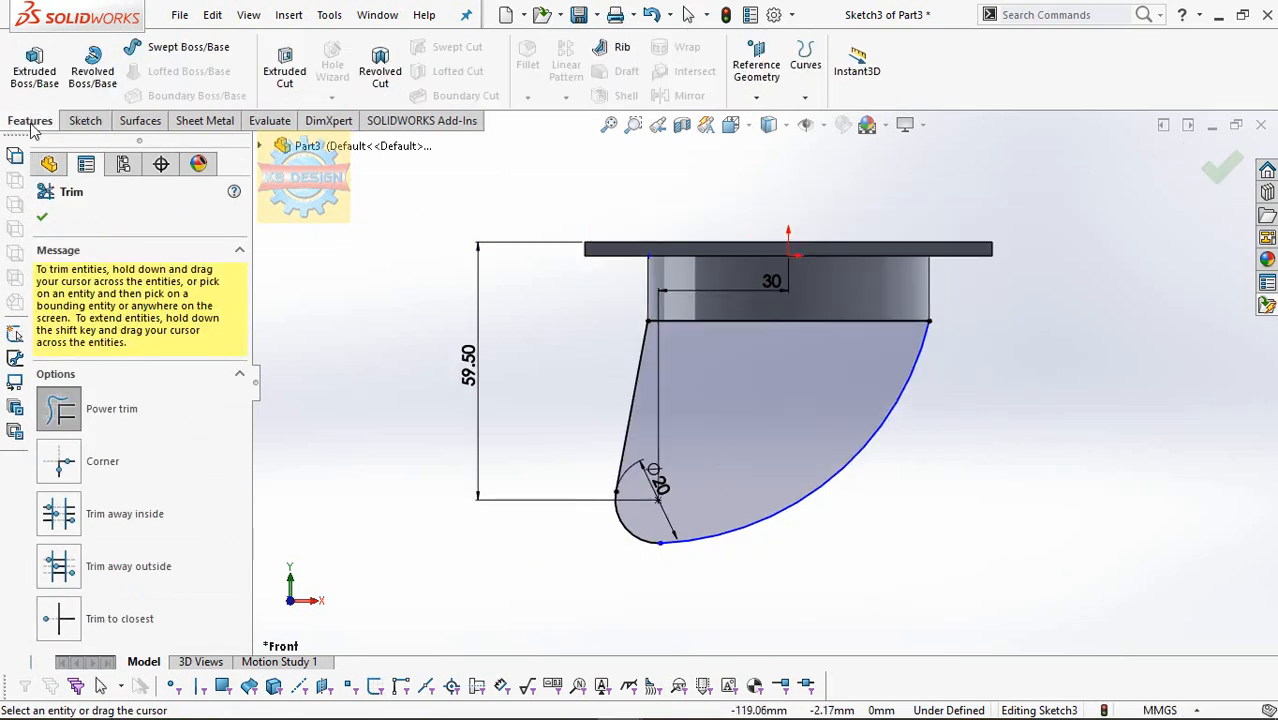
{"action": "left_click", "coordinate": [40, 80]}
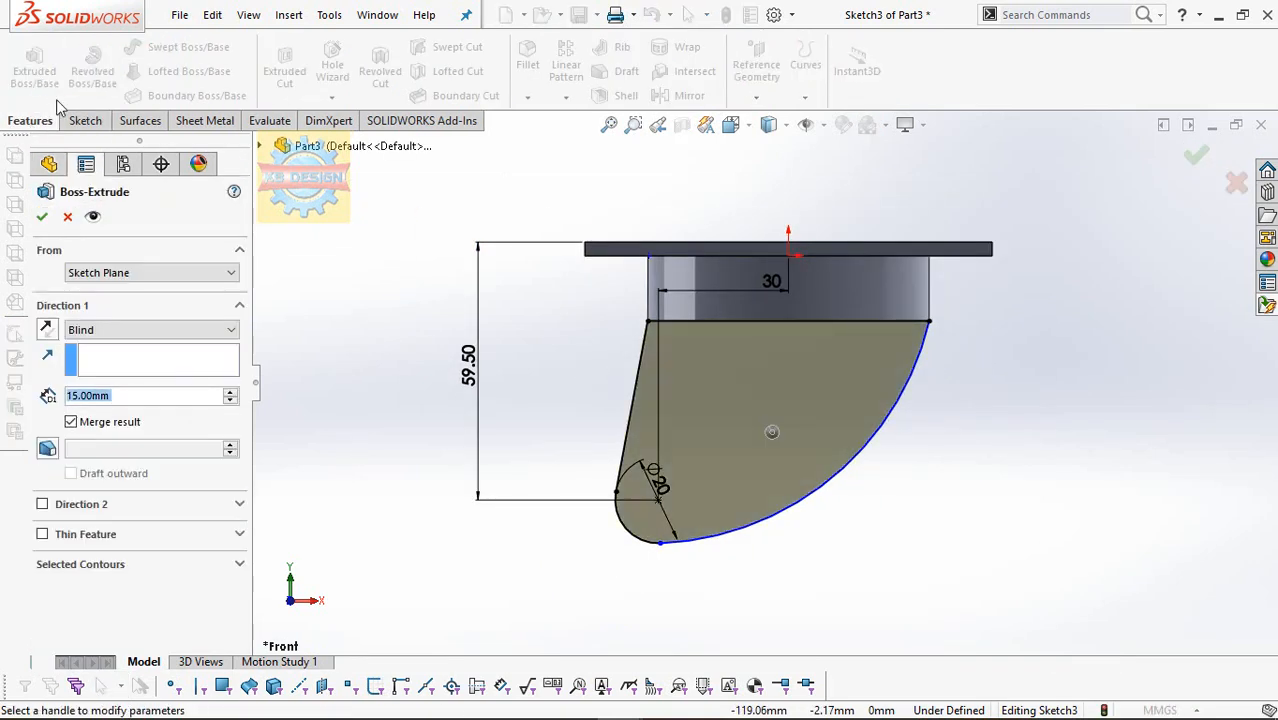
{"action": "type", "text": "32"}
{"action": "key", "text": "BackSpace"}
{"action": "key", "text": "BackSpace"}
{"action": "type", "text": "65"}
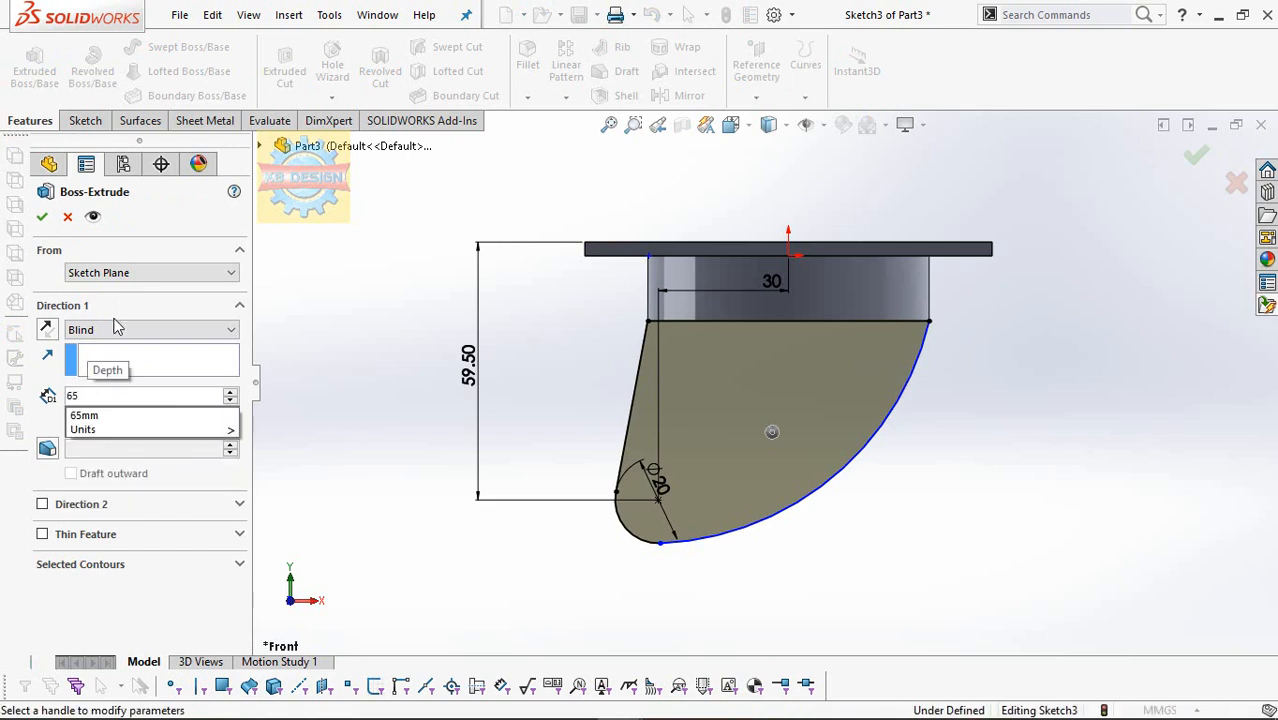
{"action": "left_click", "coordinate": [113, 327]}
{"action": "left_click", "coordinate": [90, 422]}
{"action": "left_click", "coordinate": [42, 218]}
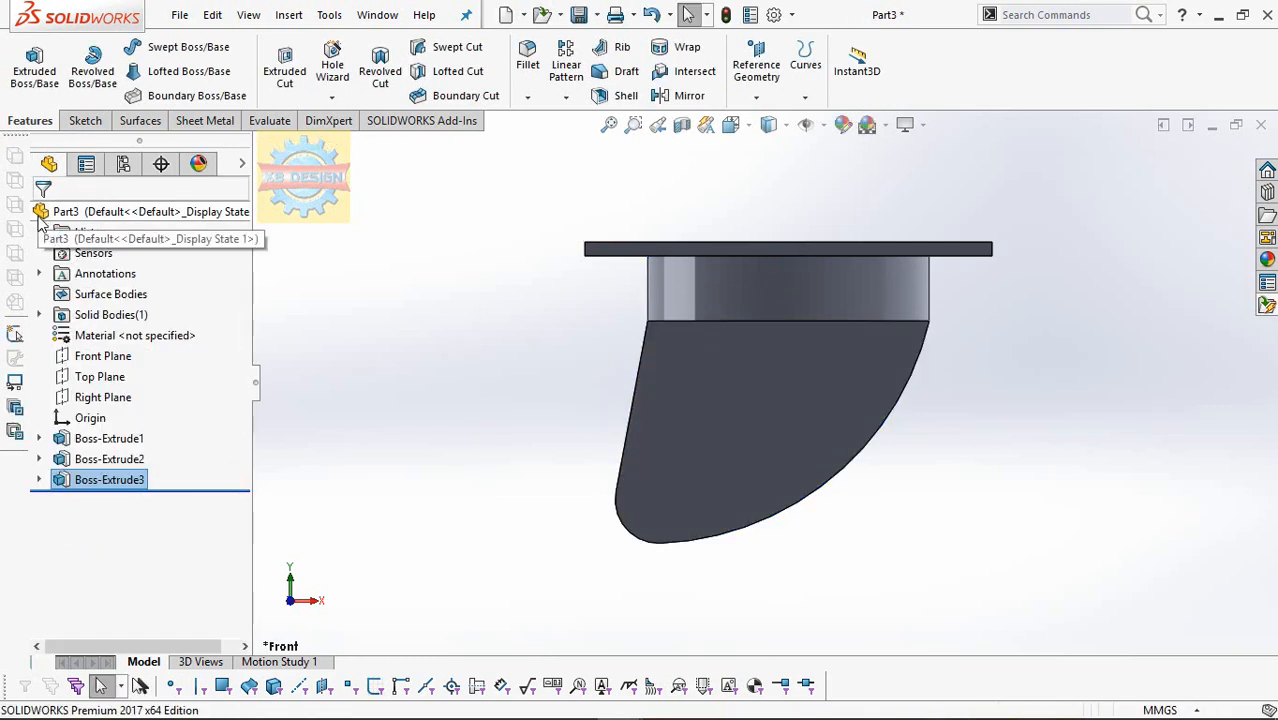
Start a sketch on the Right Plane and draw a vertical centerline from the origin down to the arm body's bottom edge.
{"action": "middle_click_drag", "start_coordinate": [756, 313], "coordinate": [607, 305]}
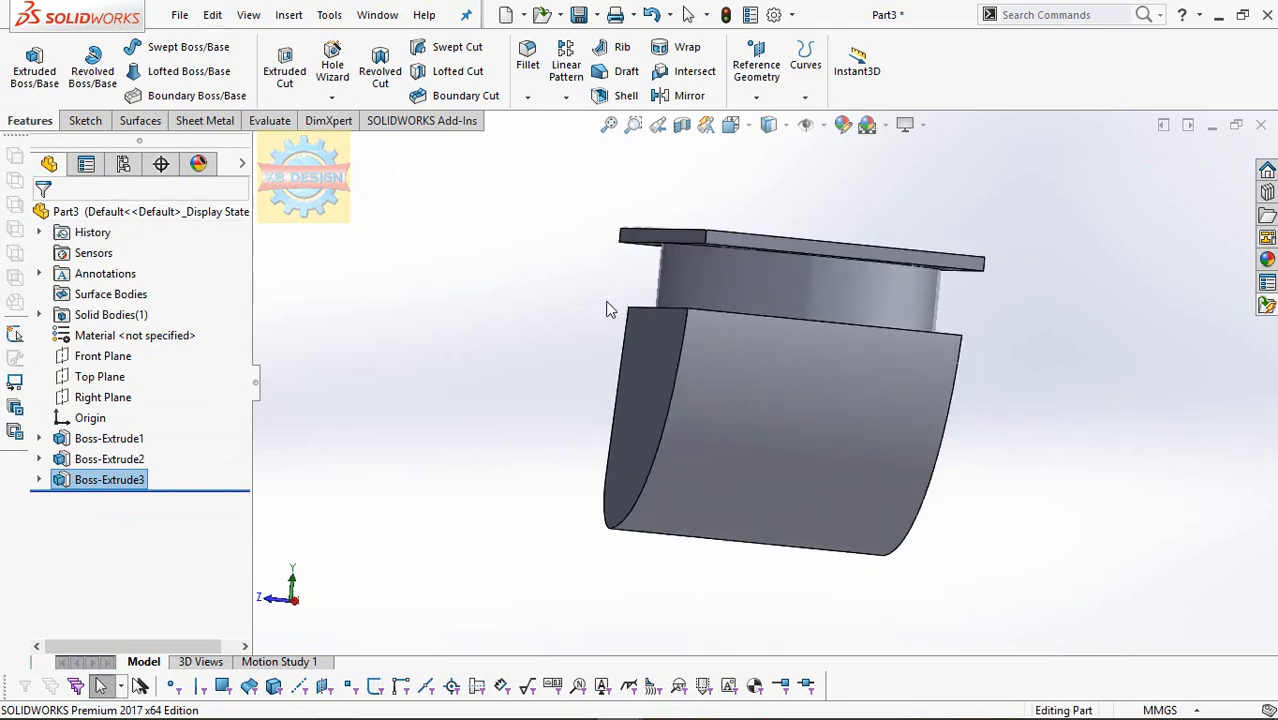
{"action": "left_click", "coordinate": [140, 397]}
{"action": "left_click", "coordinate": [201, 372]}
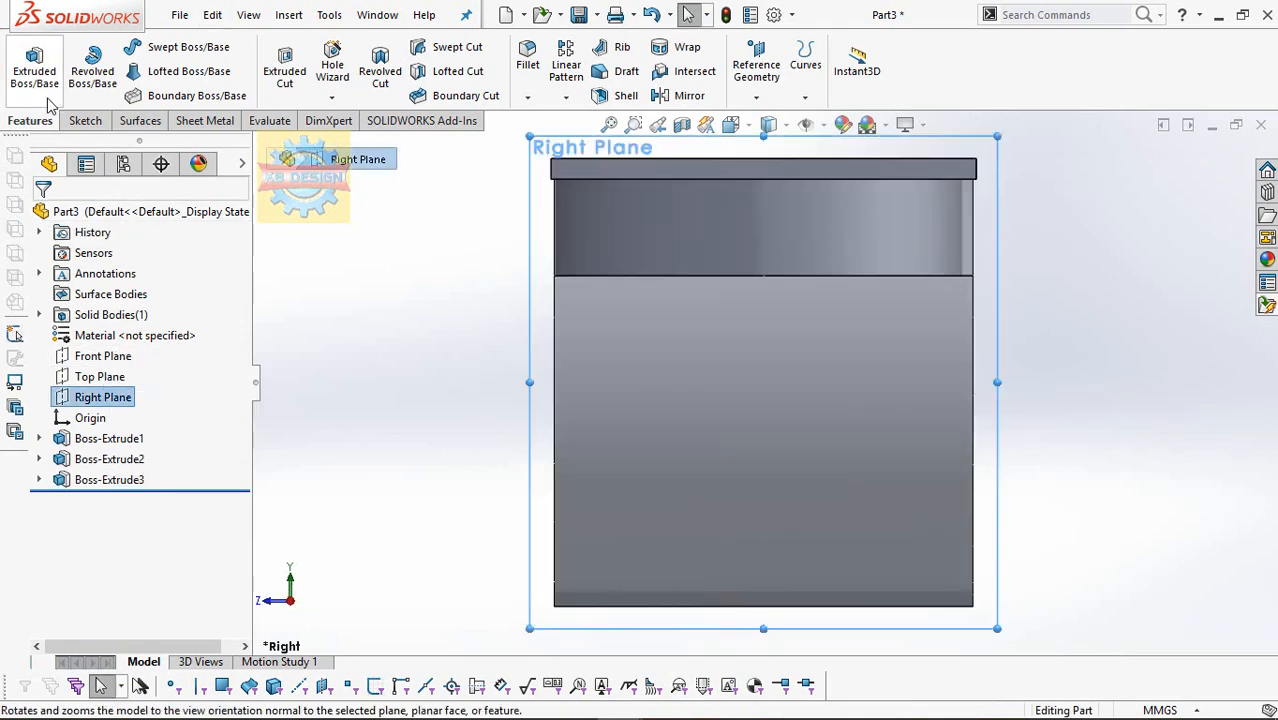
{"action": "left_click", "coordinate": [83, 121]}
{"action": "left_click", "coordinate": [140, 47]}
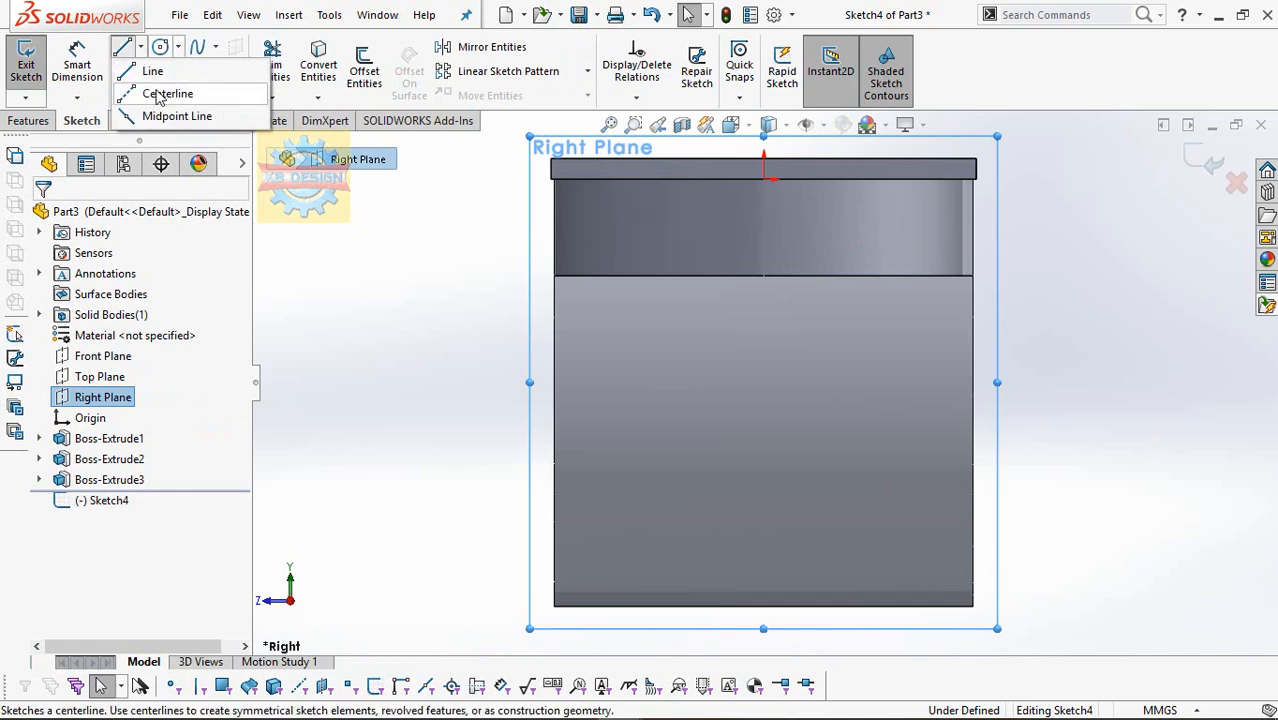
{"action": "left_click", "coordinate": [180, 94]}
{"action": "left_click", "coordinate": [764, 606]}
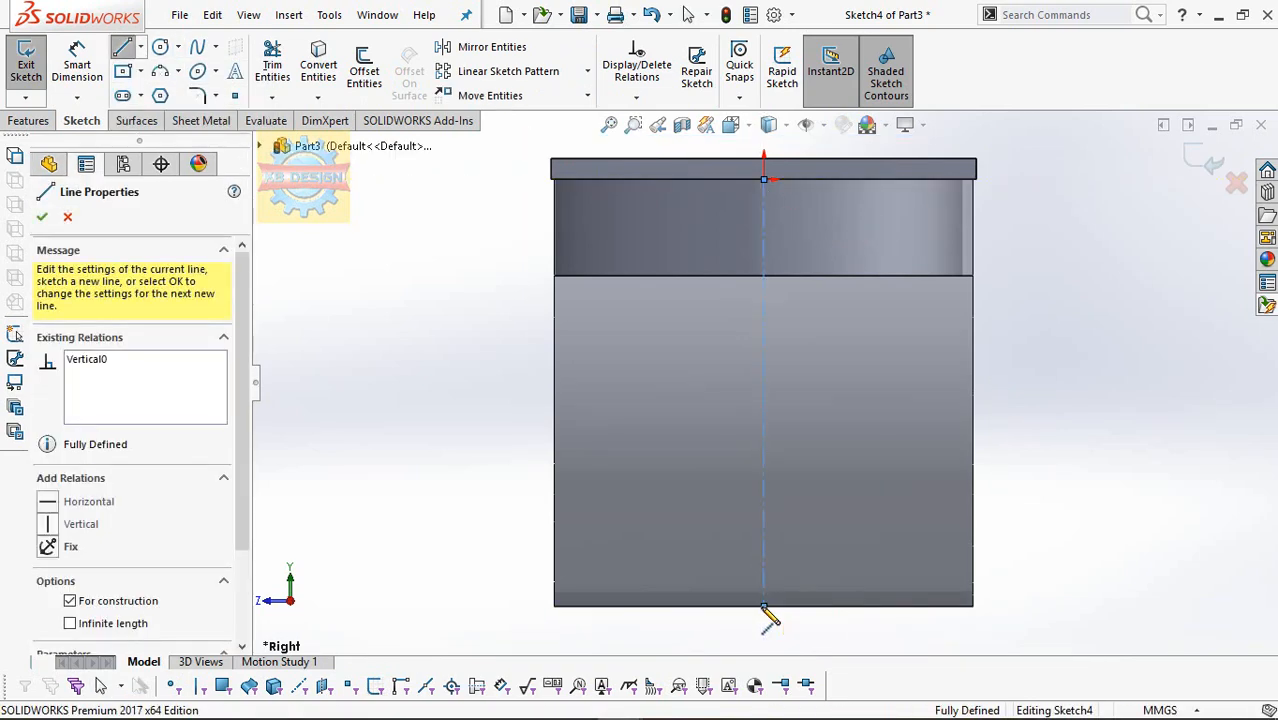
{"action": "key", "text": "Escape"}
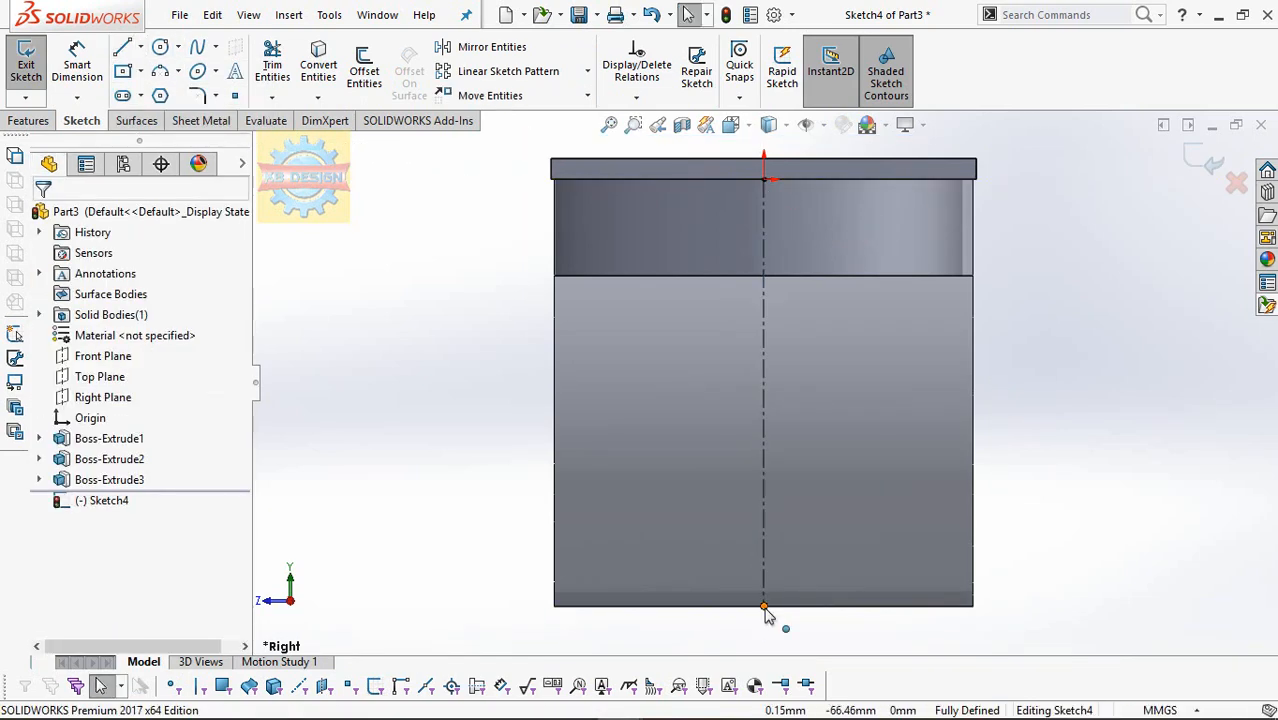
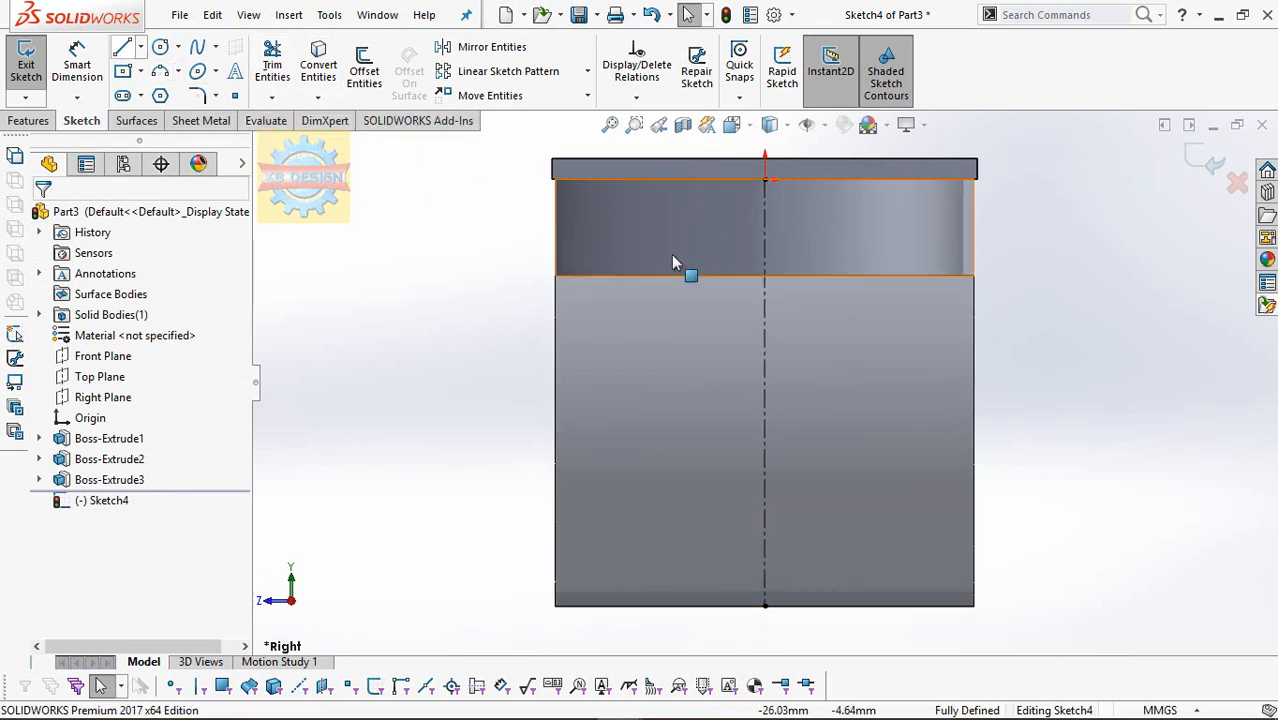
Draw an open half profile left of the centerline, about 15 mm wide and 56 mm tall, running past the body's bottom edge.
{"action": "left_click", "coordinate": [124, 49]}
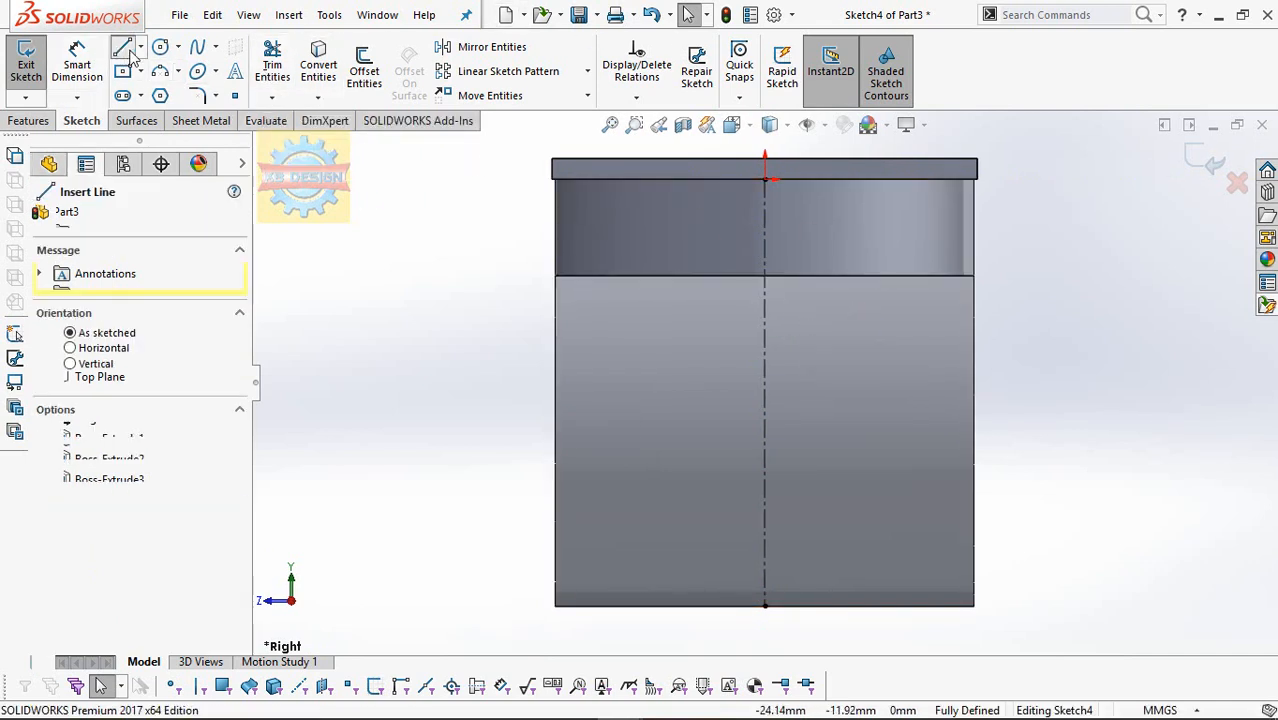
{"action": "left_click", "coordinate": [764, 305]}
{"action": "left_click", "coordinate": [666, 305]}
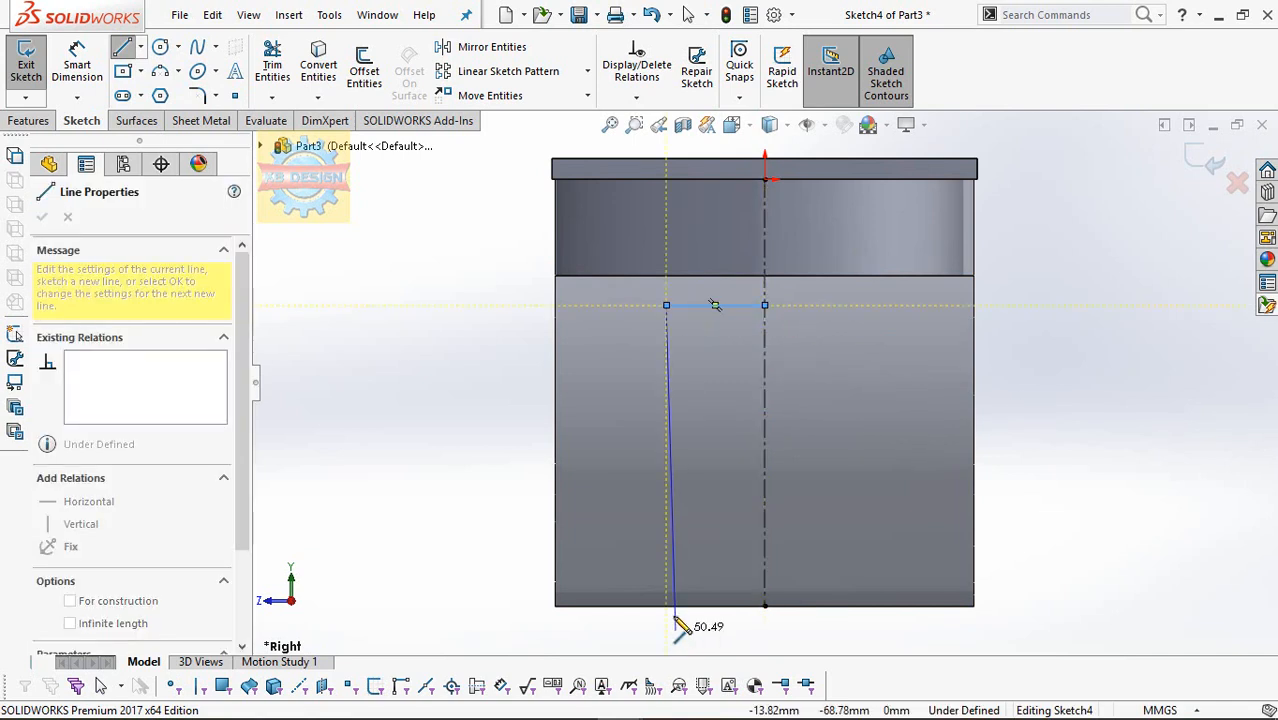
{"action": "key", "text": "z"}
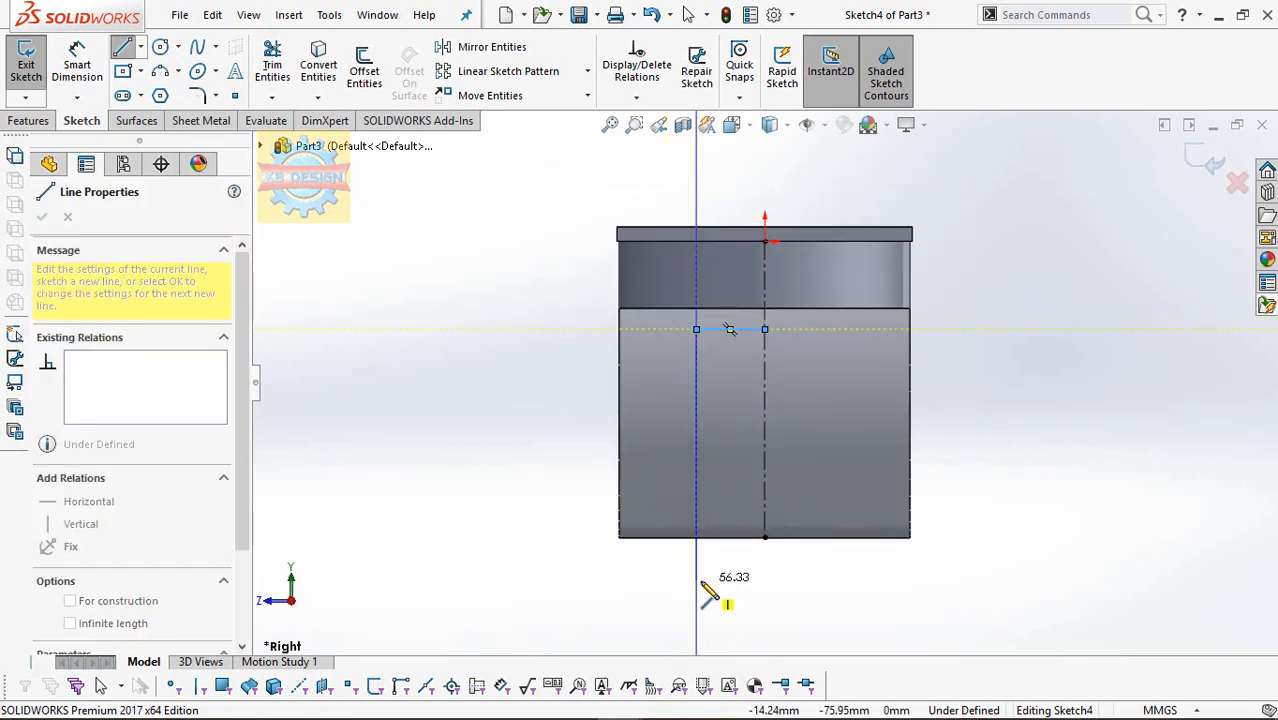
{"action": "left_click", "coordinate": [697, 581]}
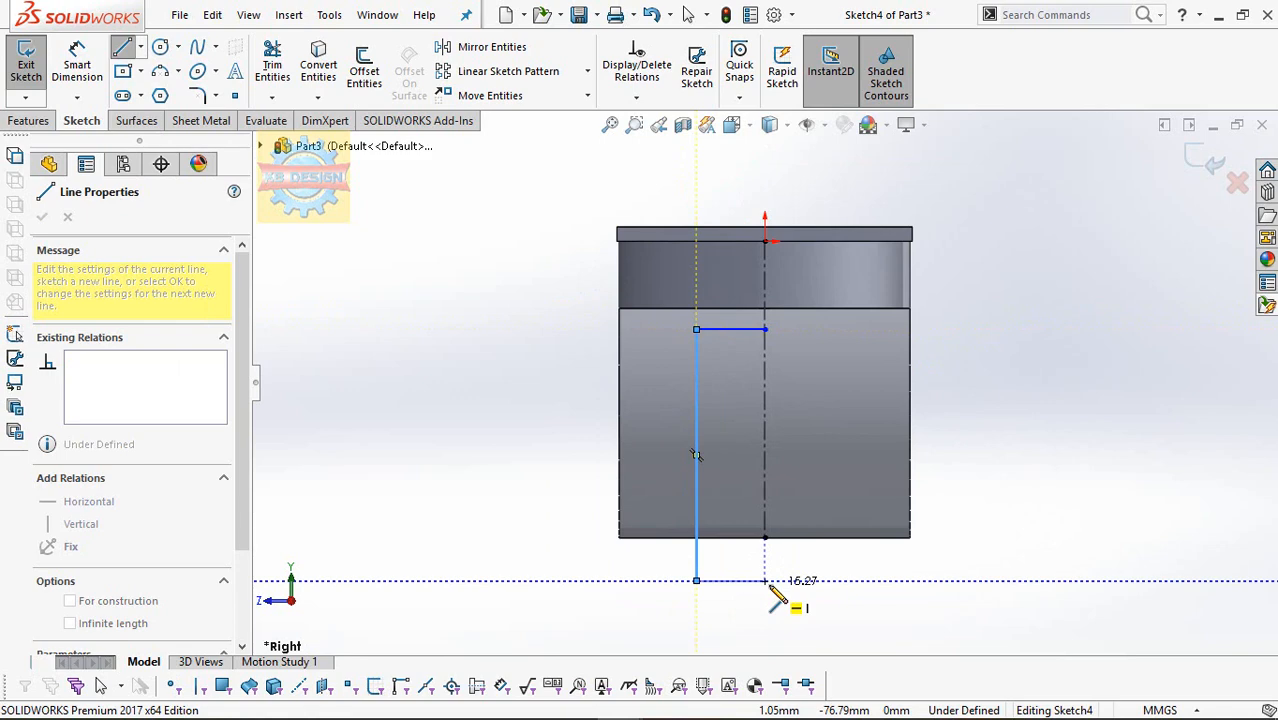
{"action": "left_click", "coordinate": [767, 582]}
{"action": "key", "text": "Escape"}
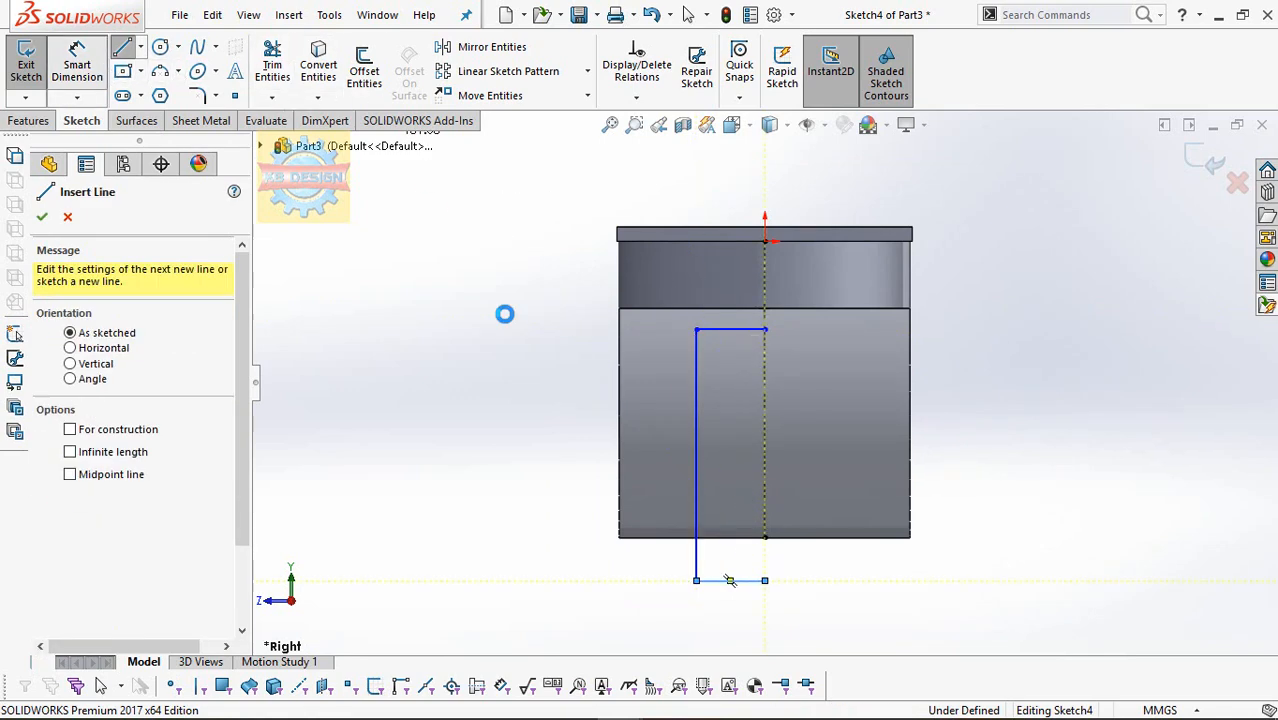
{"action": "key", "text": "Escape"}
Set the distance between the half profile's top line and the boss's bottom edge to 3 mm.
{"action": "left_click", "coordinate": [750, 330]}
{"action": "left_click", "coordinate": [747, 308]}
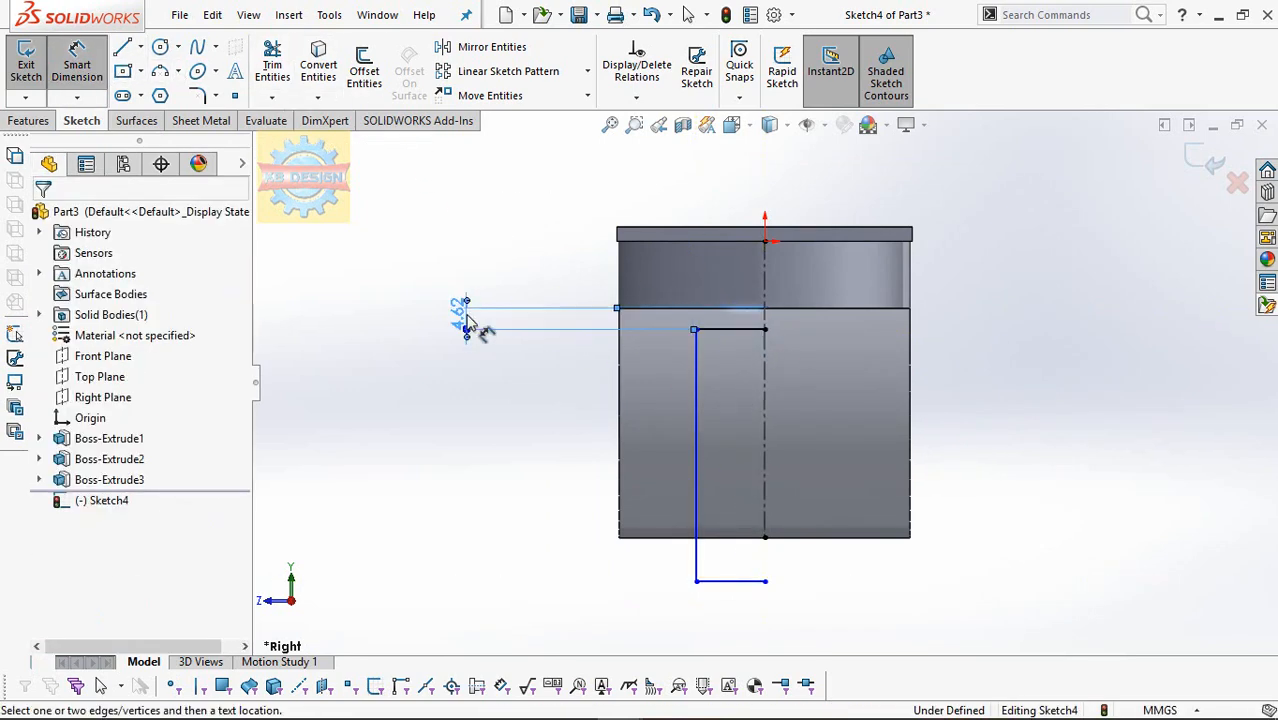
{"action": "left_click", "coordinate": [470, 322]}
{"action": "type", "text": "3"}
{"action": "key", "text": "Return"}
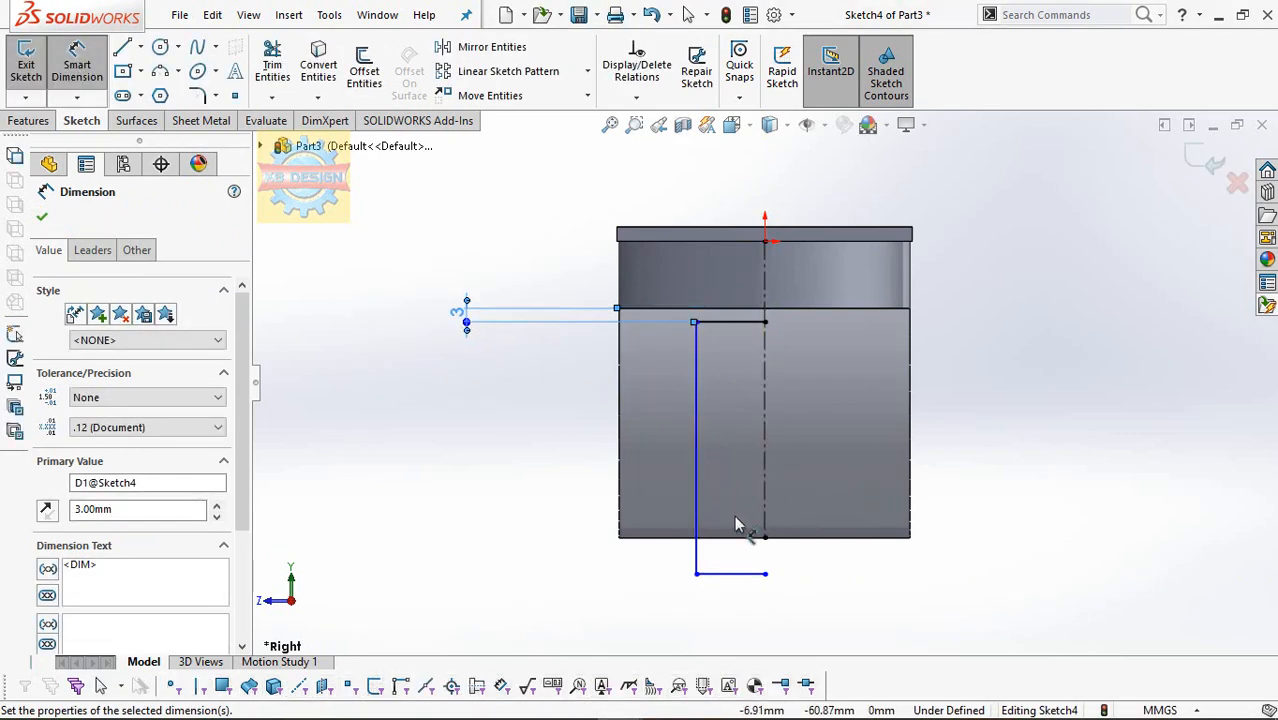
Set the length of the half profile's bottom horizontal line to 20 mm.
{"action": "left_click", "coordinate": [752, 574]}
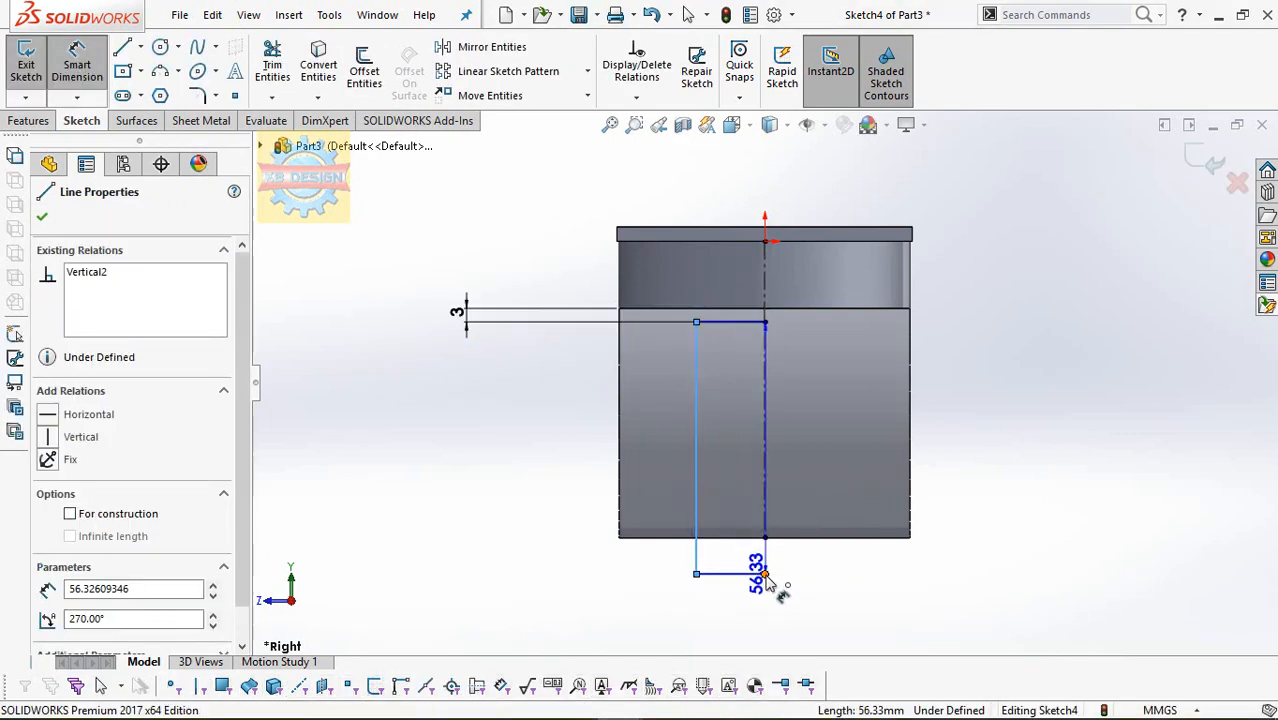
{"action": "left_click", "coordinate": [742, 624]}
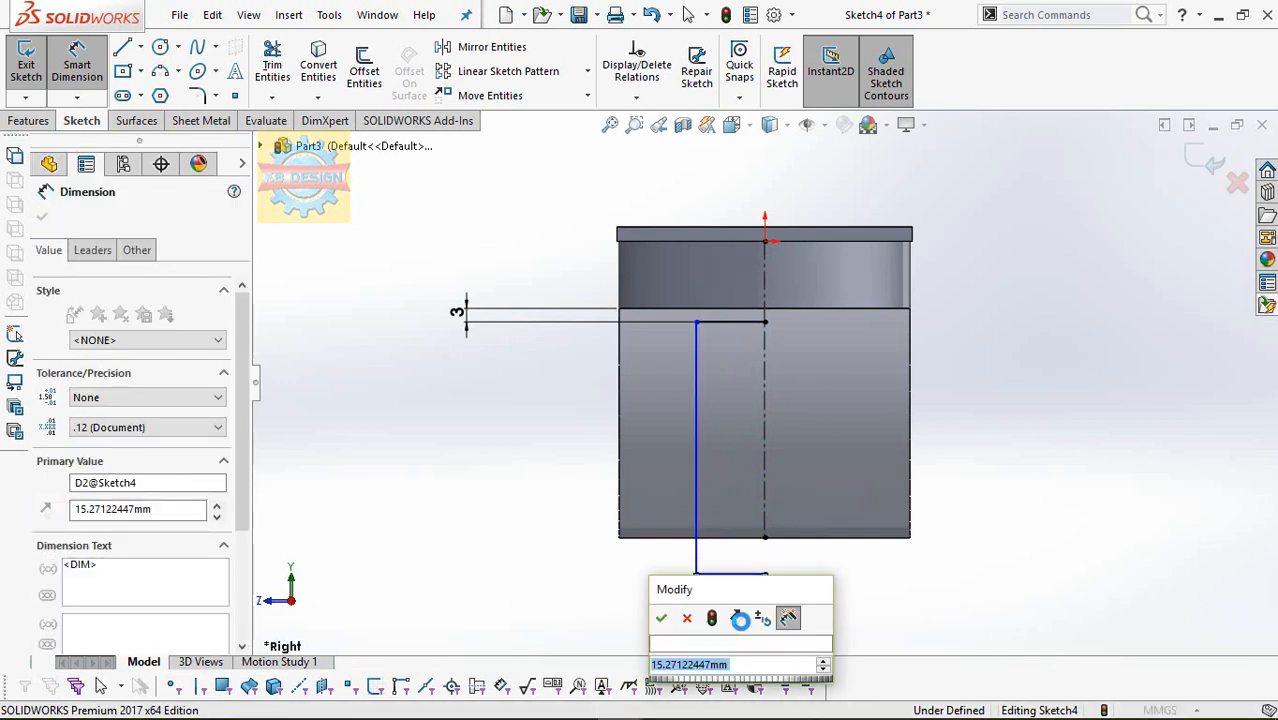
{"action": "key", "text": "Return"}
Align the bottom line's free end vertically with the centerline's lower endpoint using a Vertical relation.
{"action": "left_click", "coordinate": [636, 97]}
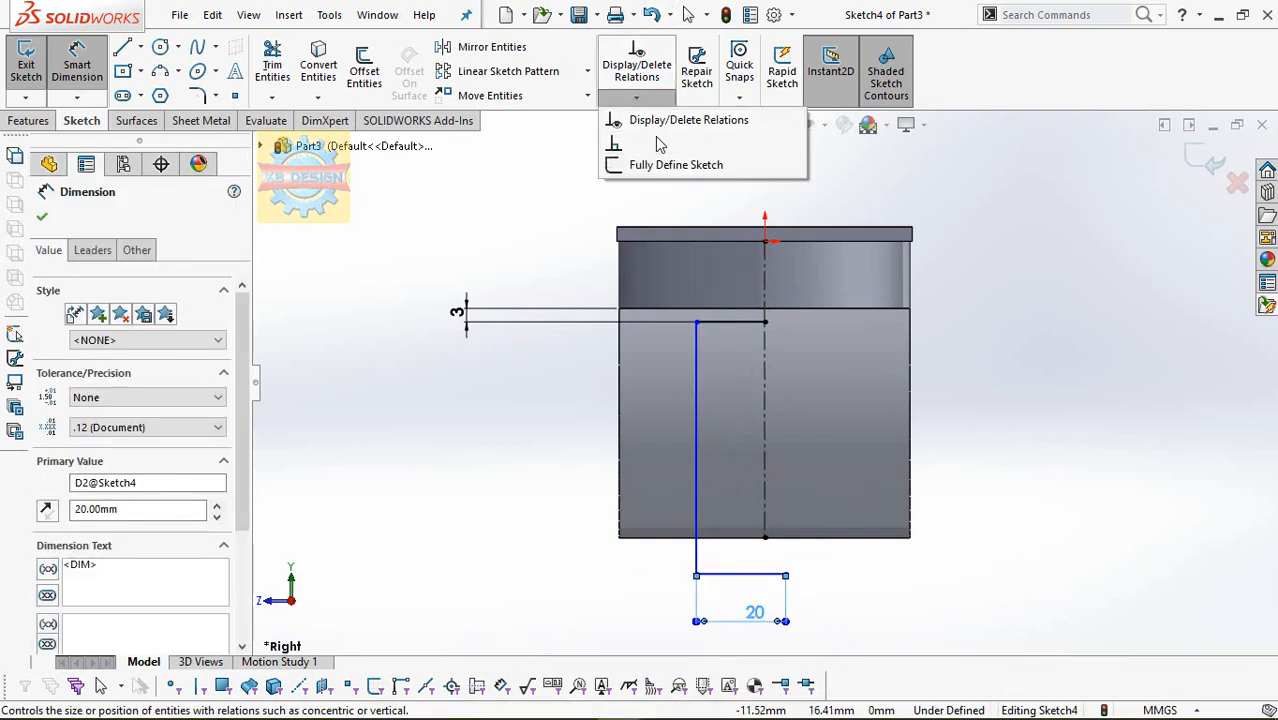
{"action": "left_click", "coordinate": [650, 143]}
{"action": "right_click", "coordinate": [100, 272]}
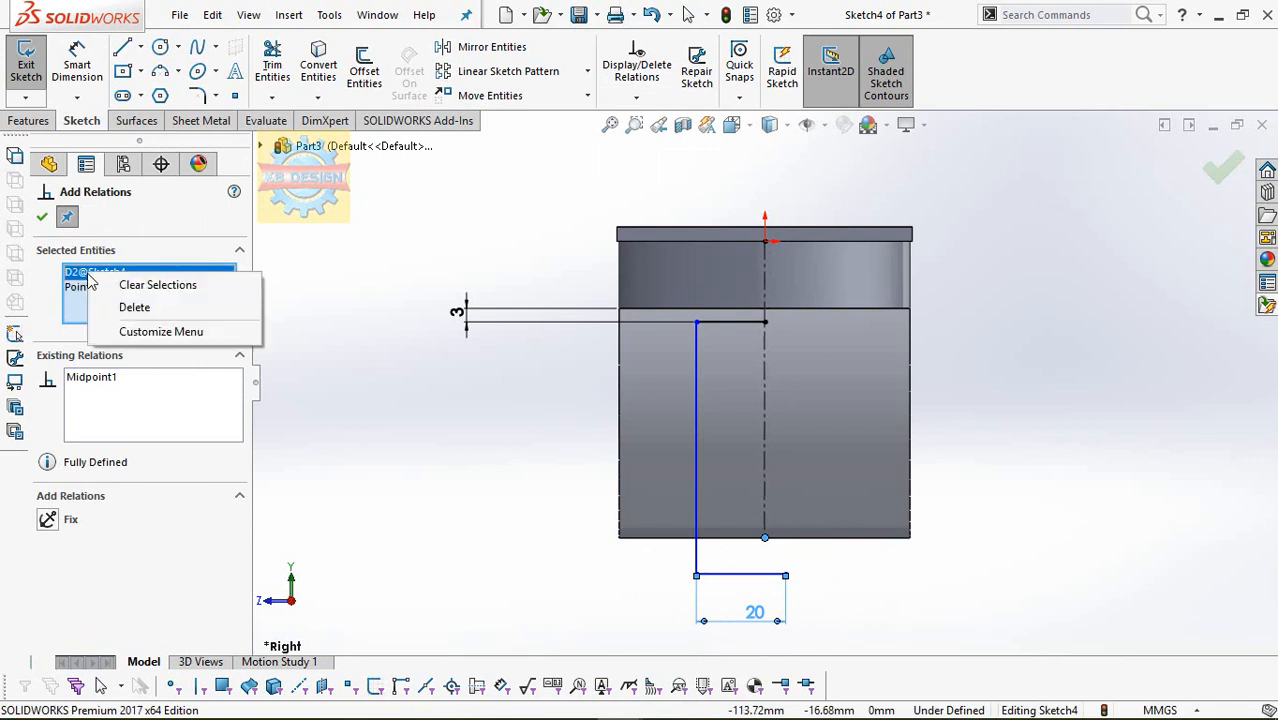
{"action": "left_click", "coordinate": [115, 306]}
{"action": "left_click", "coordinate": [786, 576]}
{"action": "left_click", "coordinate": [56, 546]}
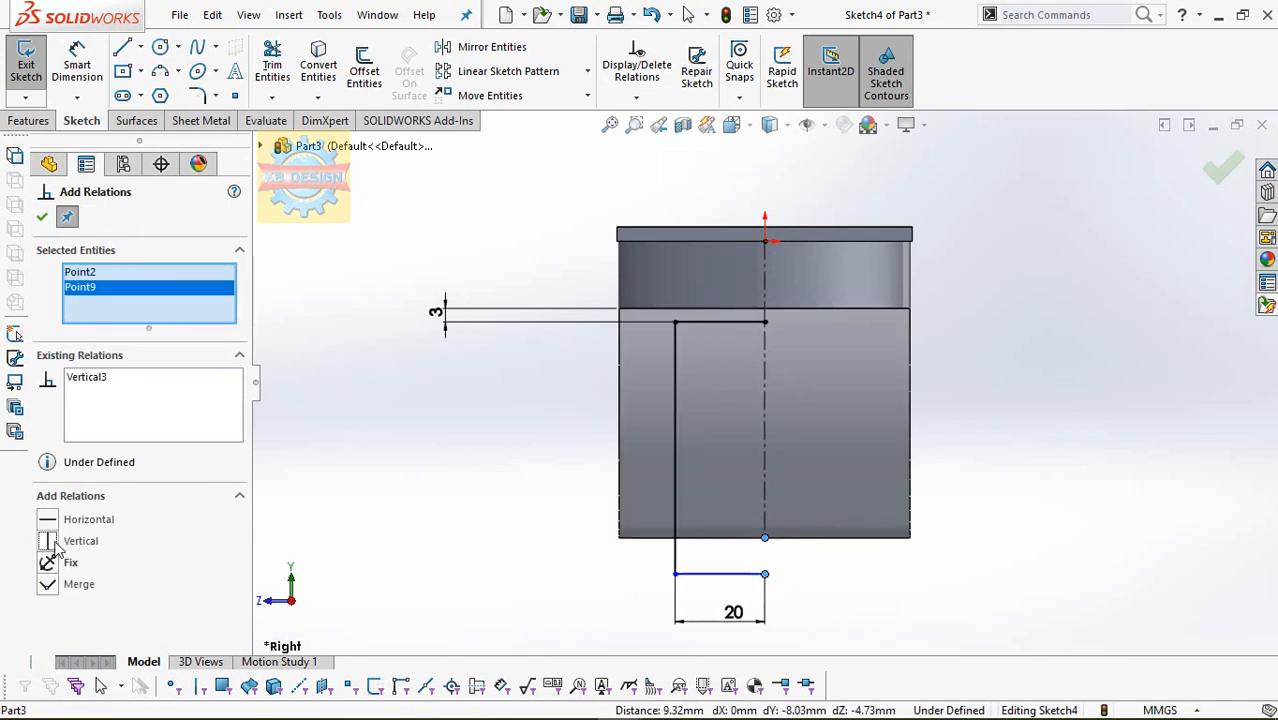
{"action": "left_click", "coordinate": [505, 47]}
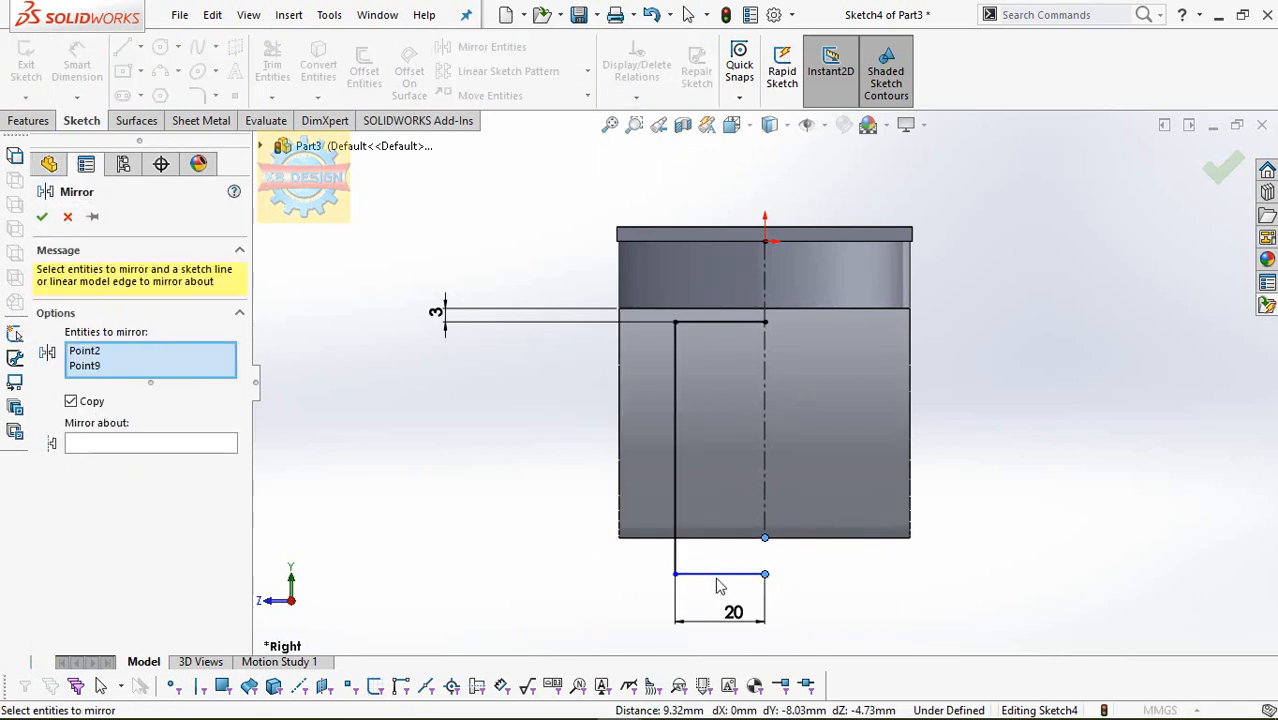
{"action": "right_click", "coordinate": [196, 366]}
{"action": "left_click", "coordinate": [240, 375]}
{"action": "left_click", "coordinate": [67, 216]}
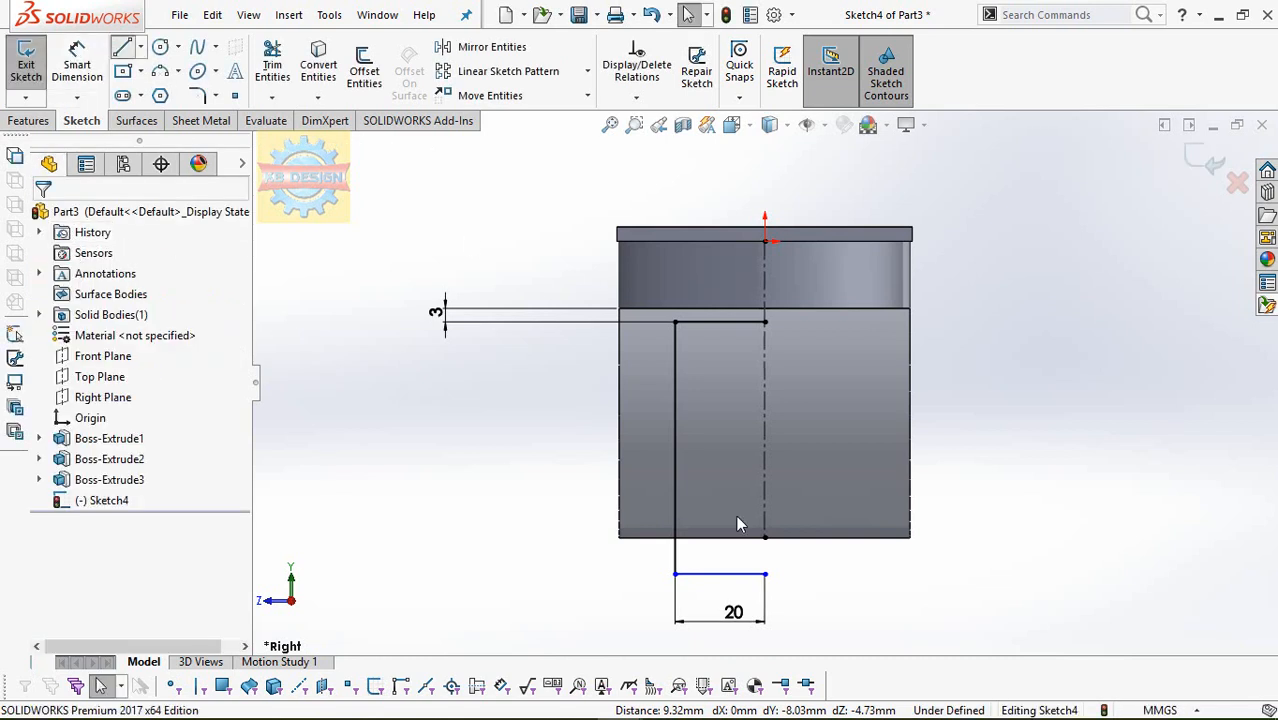
Draw a separate vertical line between the half profile and the body's outer edge, starting level with the profile's bottom line.
{"action": "key", "text": "l"}
{"action": "left_click", "coordinate": [654, 574]}
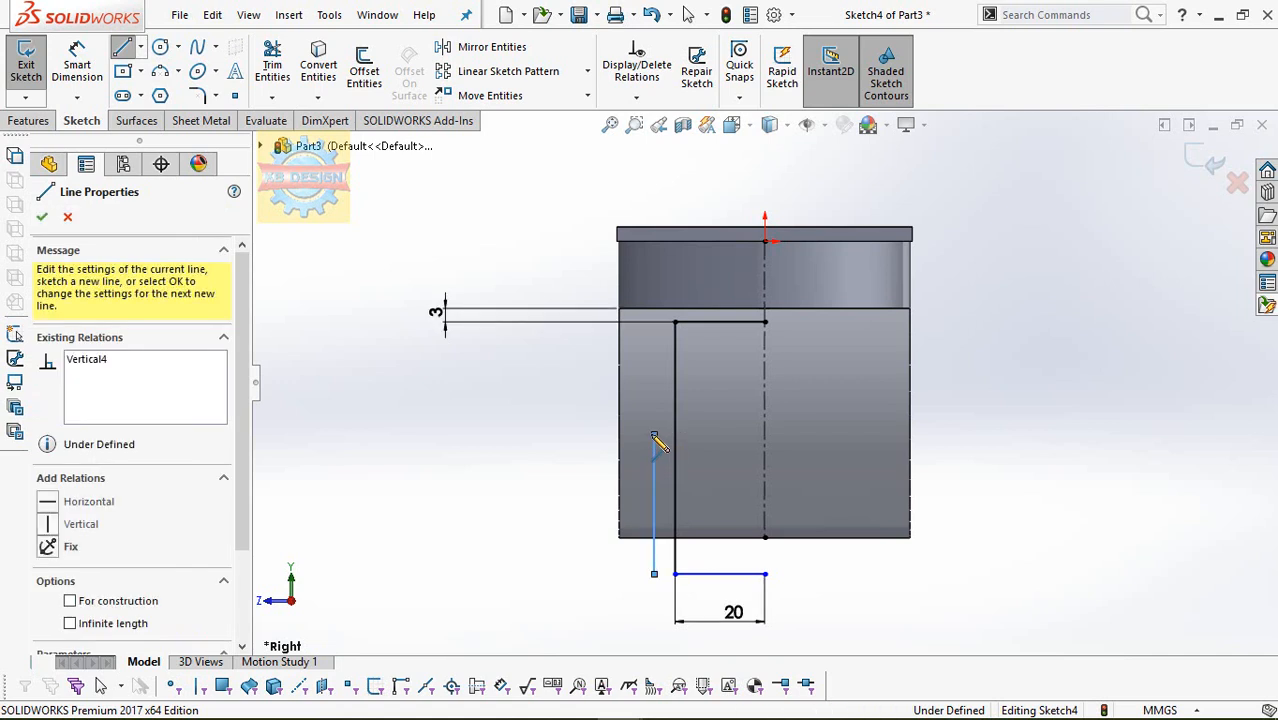
{"action": "left_click", "coordinate": [654, 435]}
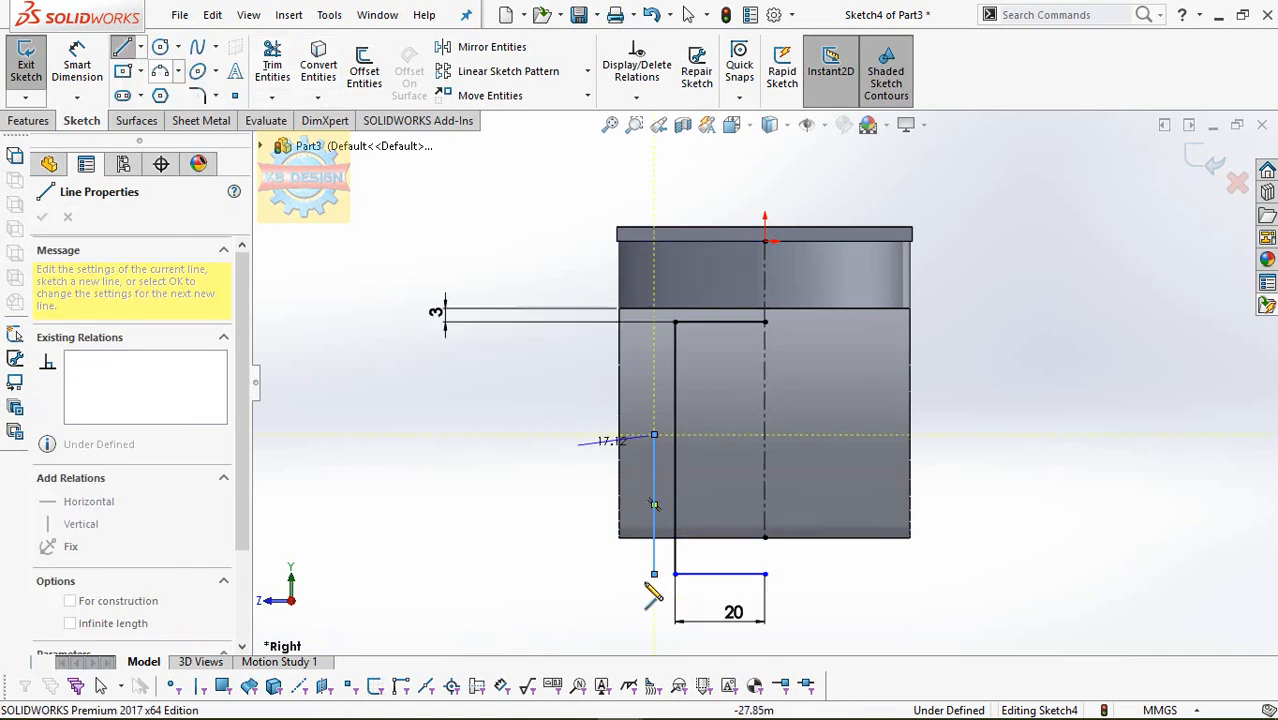
{"action": "key", "text": "Escape"}
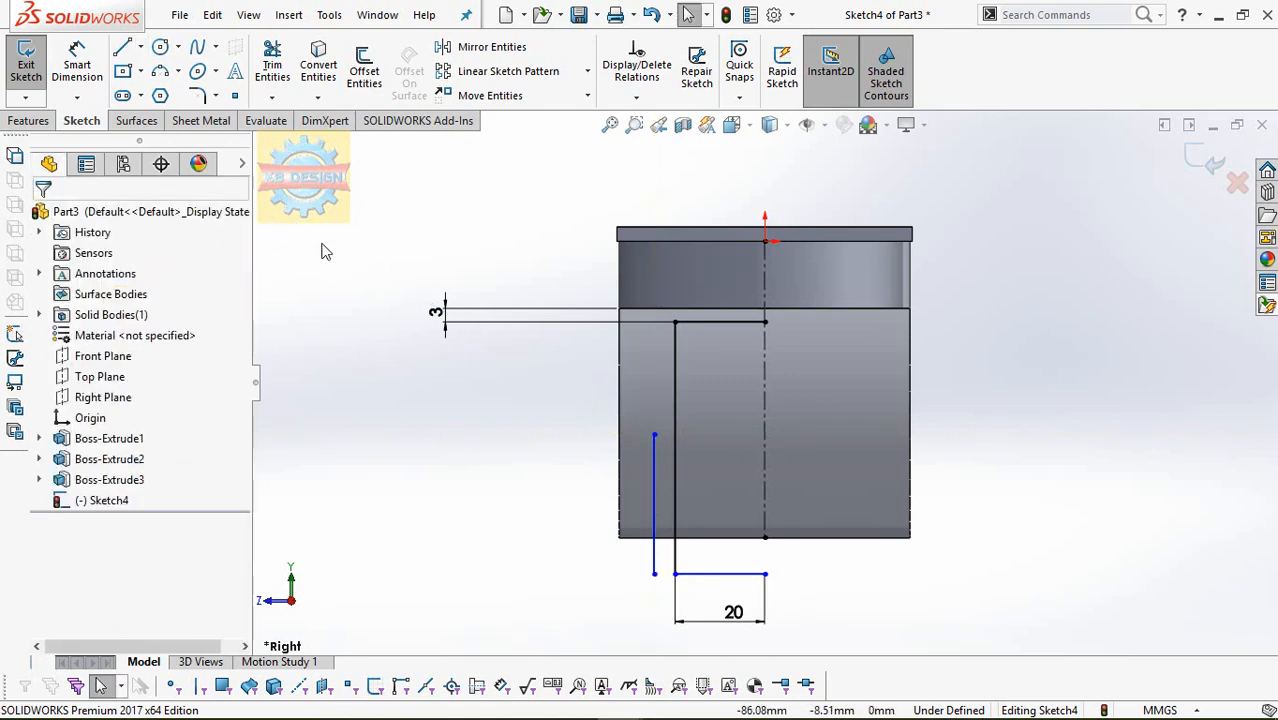
Draw a line down the body's outer edge from the profile's top level, and connect it horizontally to the separate vertical line's lower end.
{"action": "scroll", "coordinate": [317, 228], "scroll_direction": "down", "scroll_amount": 1}
{"action": "scroll", "coordinate": [805, 648], "scroll_direction": "up", "scroll_amount": 2}
{"action": "scroll", "coordinate": [788, 607], "scroll_direction": "down", "scroll_amount": 2}
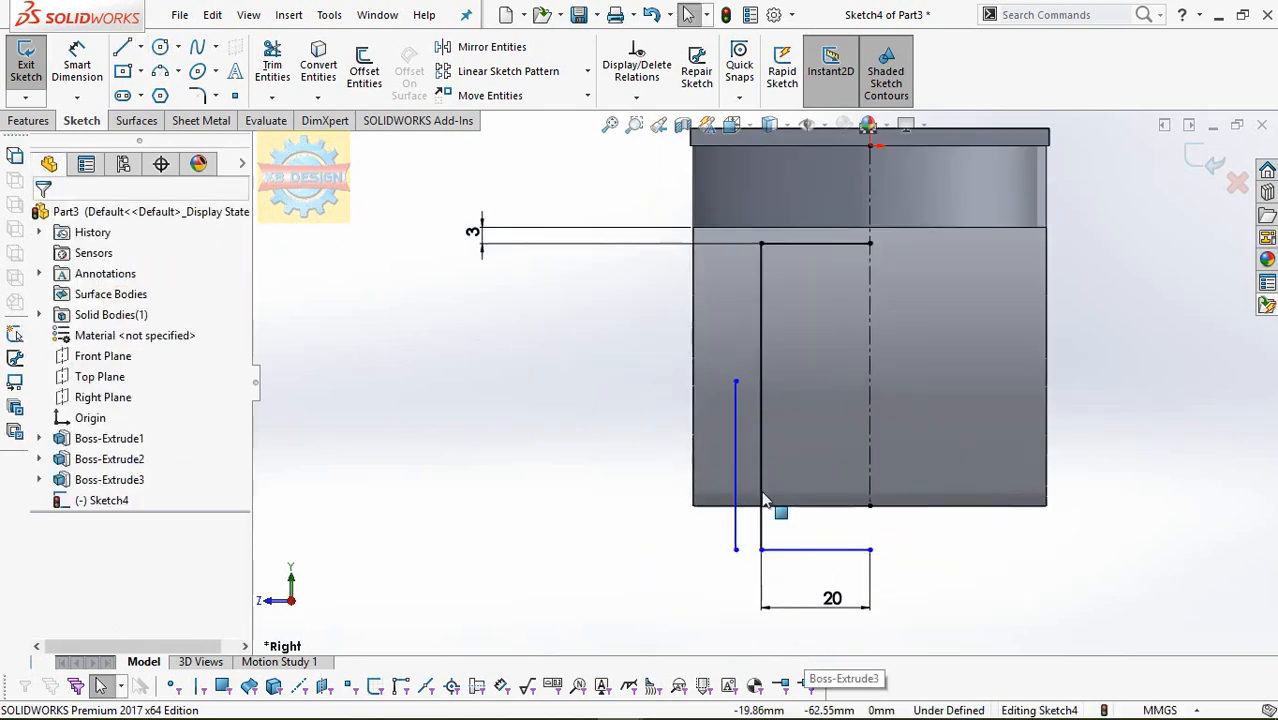
{"action": "left_click", "coordinate": [124, 49]}
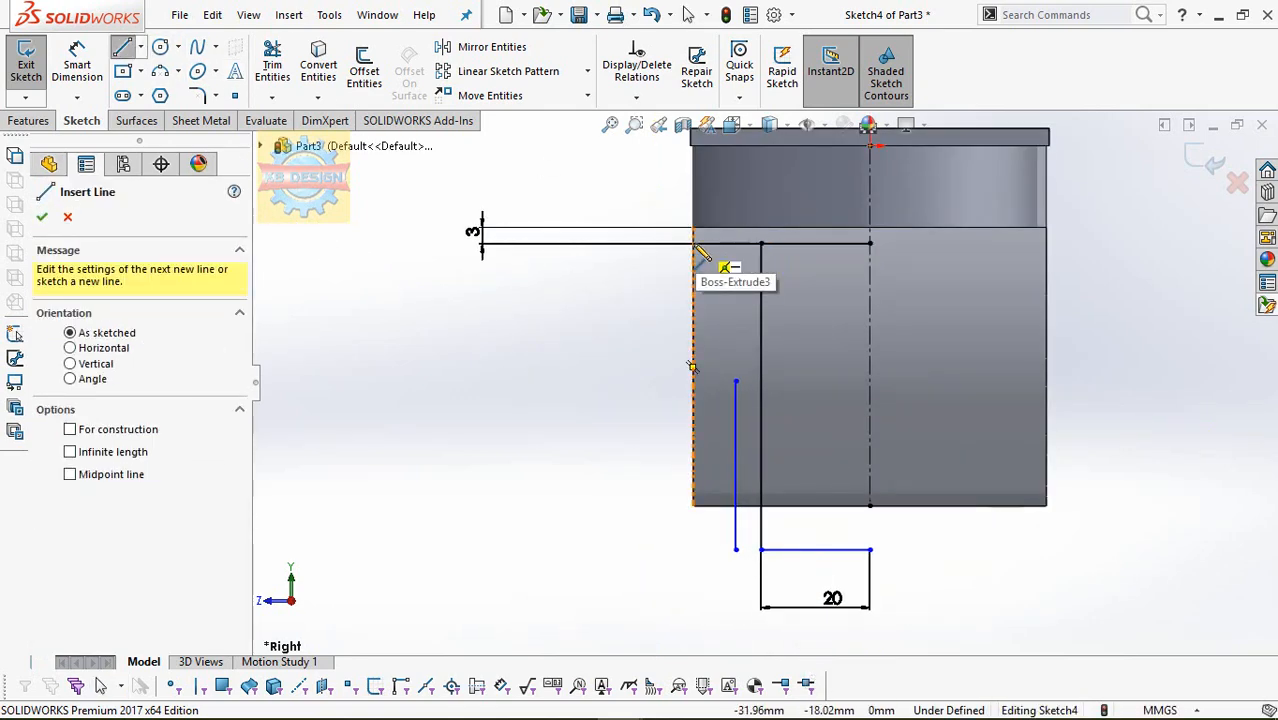
{"action": "left_click", "coordinate": [693, 244]}
{"action": "left_click", "coordinate": [693, 549]}
{"action": "left_click", "coordinate": [736, 549]}
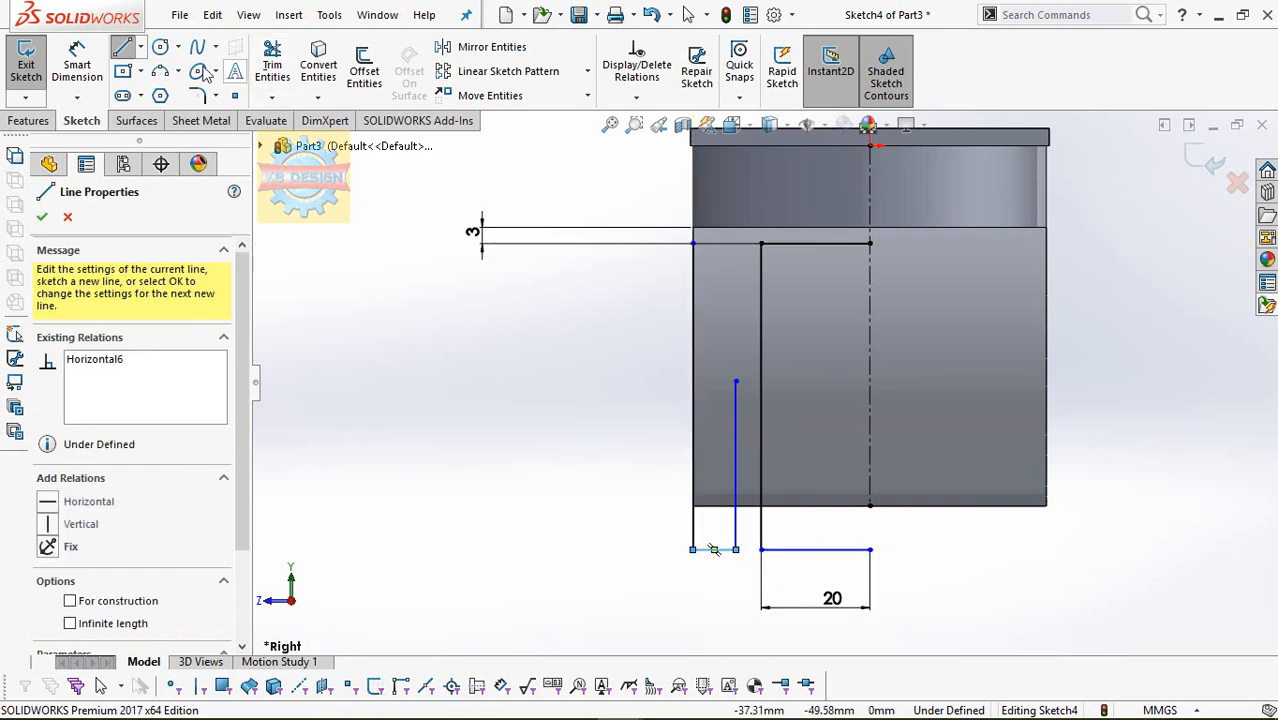
Draw a three-point arc from the separate vertical line's upper end toward the body's outer edge, and set its radius to 30 mm.
{"action": "left_click", "coordinate": [160, 71]}
{"action": "left_click", "coordinate": [736, 381]}
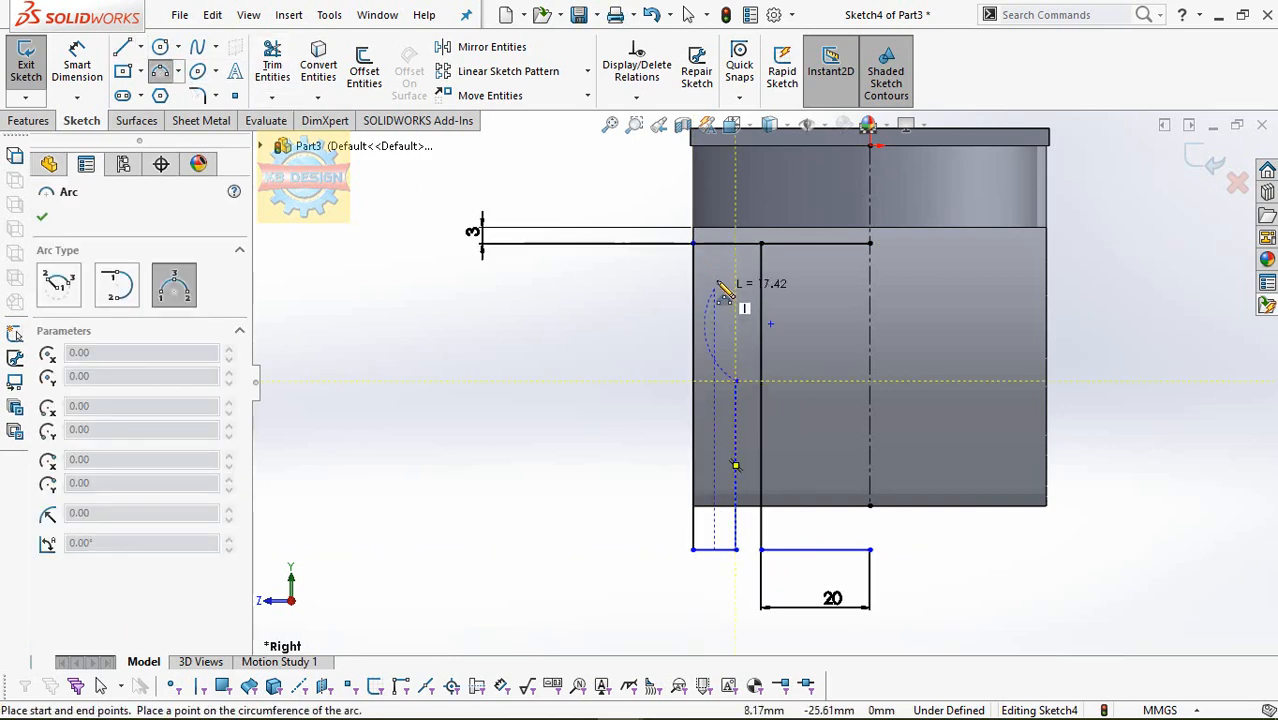
{"action": "left_click", "coordinate": [714, 276]}
{"action": "left_click", "coordinate": [738, 322]}
{"action": "key", "text": "d"}
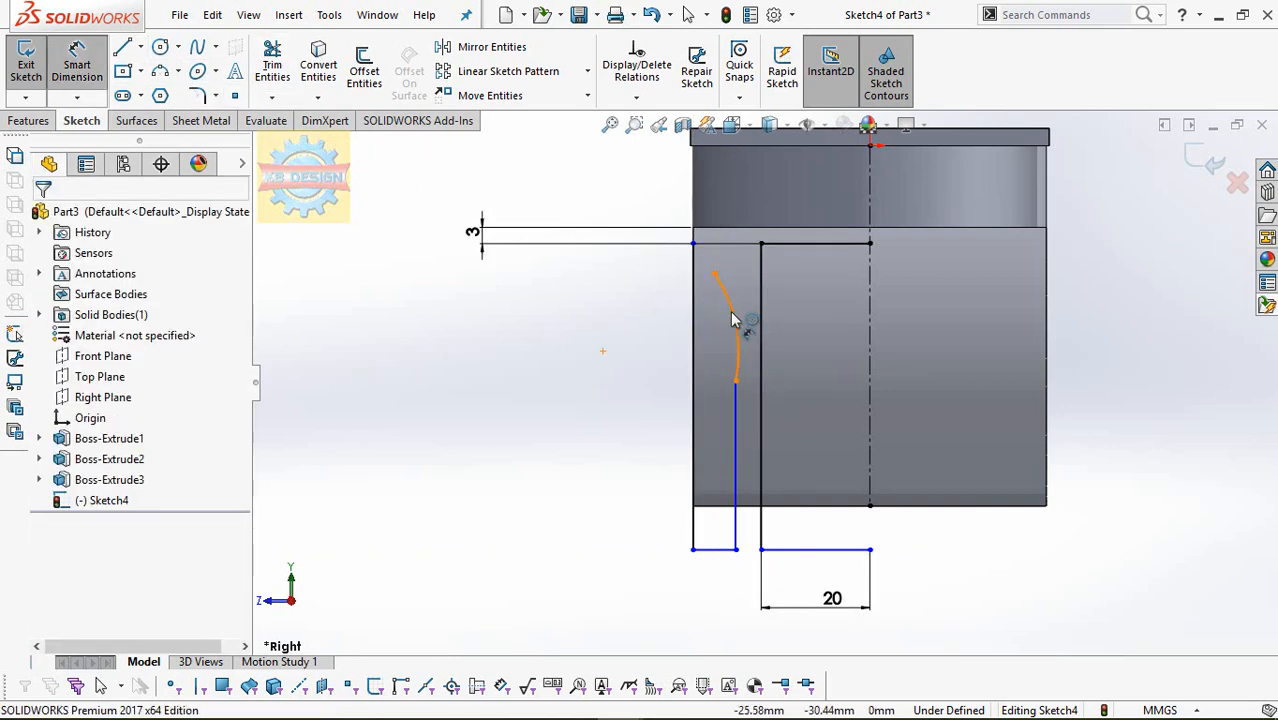
{"action": "left_click", "coordinate": [737, 320]}
{"action": "left_click", "coordinate": [596, 336]}
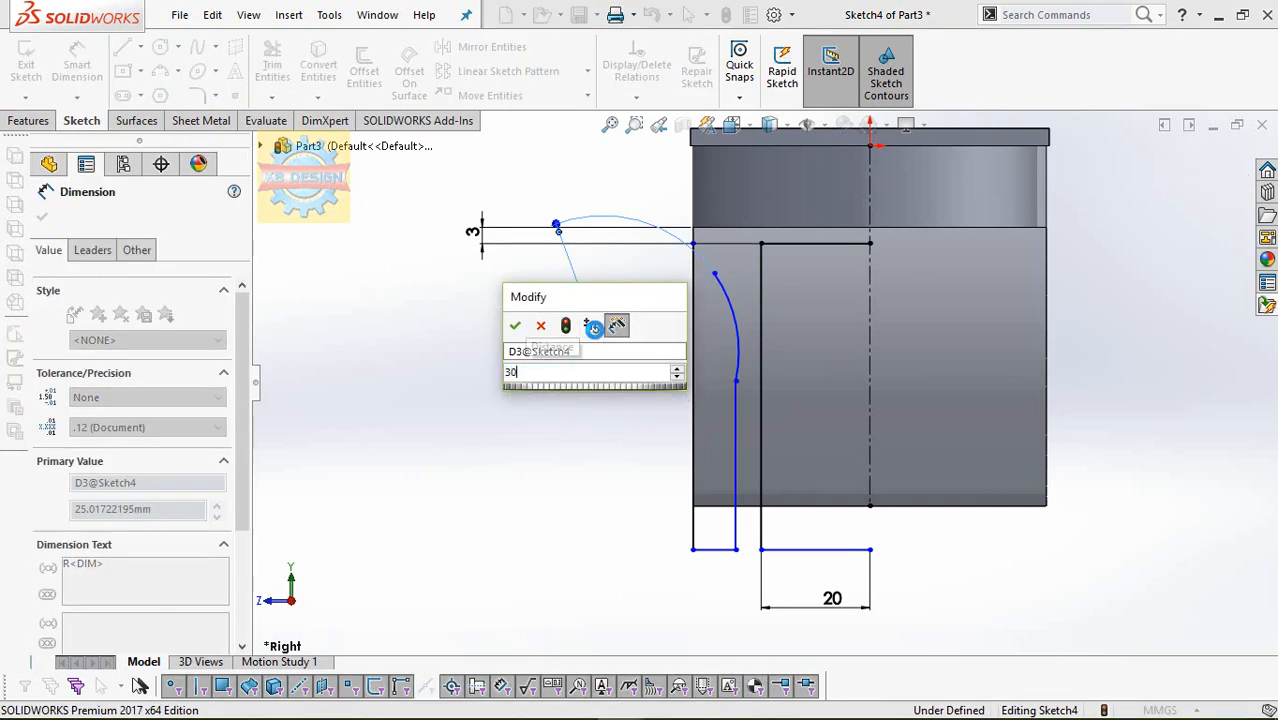
Make the R30 arc tangent to the vertical line below it.
{"action": "left_click", "coordinate": [636, 97]}
{"action": "left_click", "coordinate": [660, 140]}
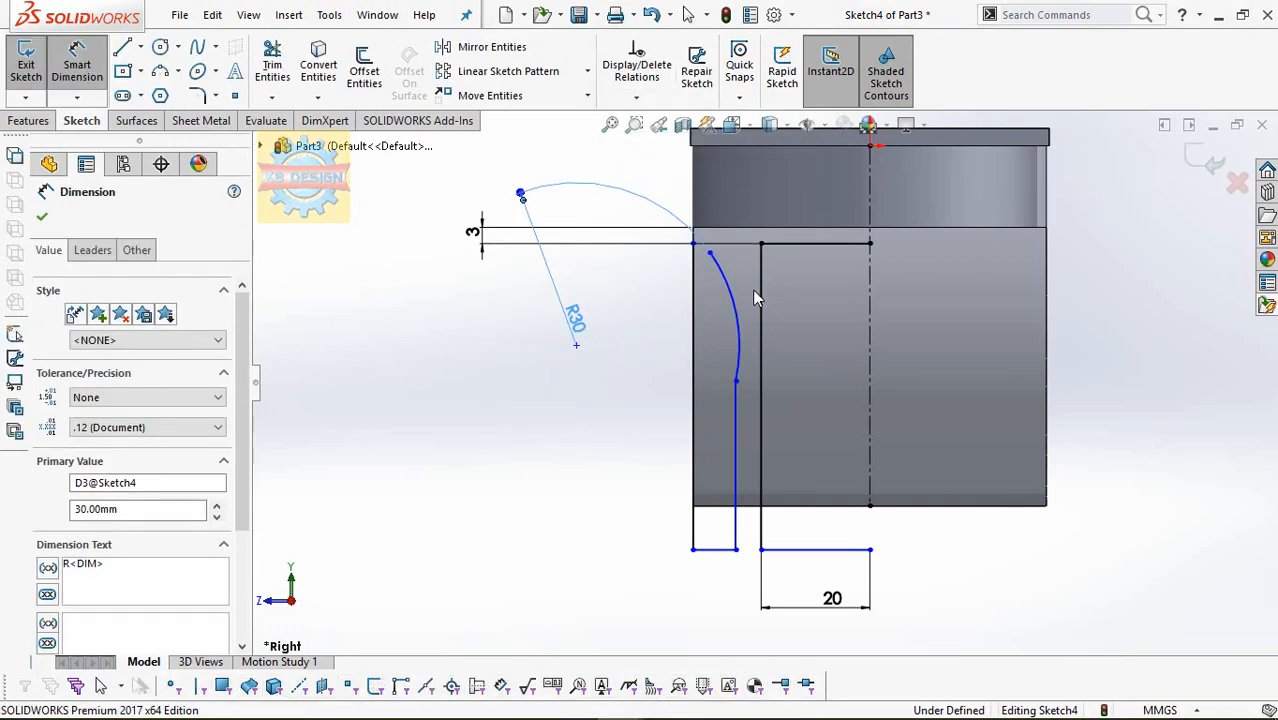
{"action": "left_click", "coordinate": [740, 313]}
{"action": "left_click", "coordinate": [735, 415]}
{"action": "right_click", "coordinate": [76, 292]}
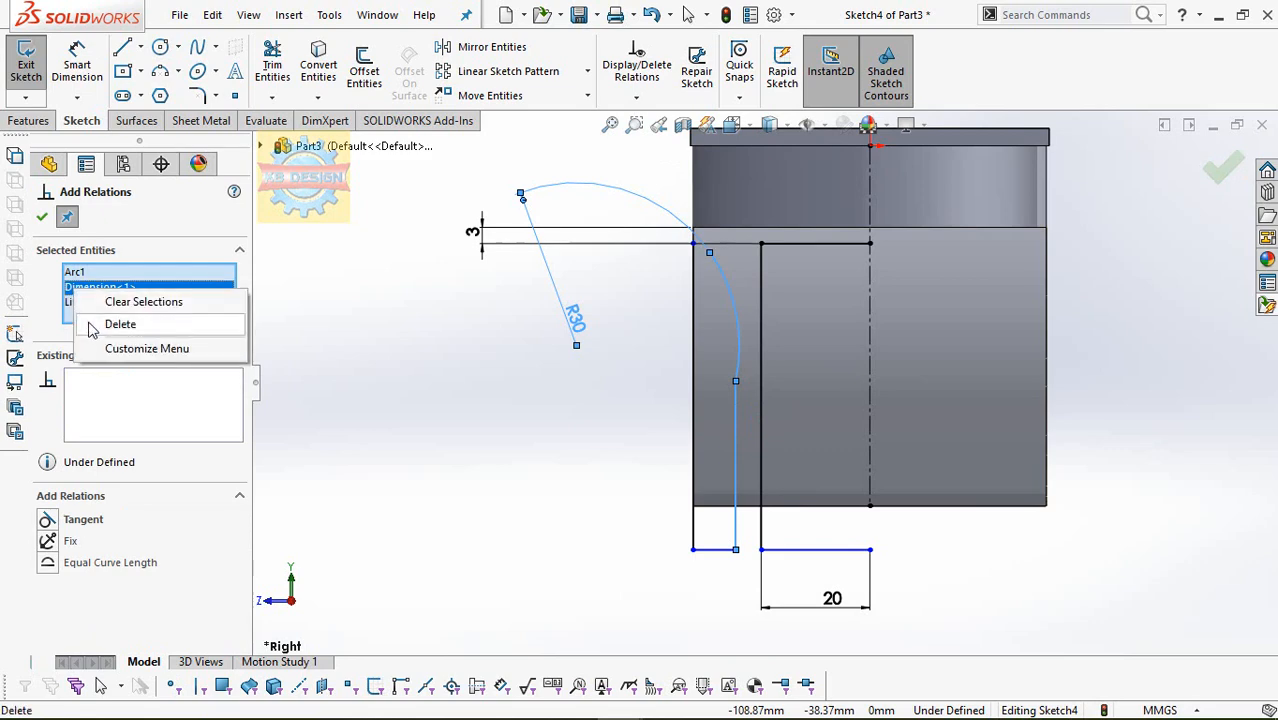
{"action": "left_click", "coordinate": [92, 321]}
Draw a short diagonal line from the outer edge line's upper end to the upper end of the R30 arc.
{"action": "scroll", "coordinate": [733, 277], "scroll_direction": "down", "scroll_amount": 5}
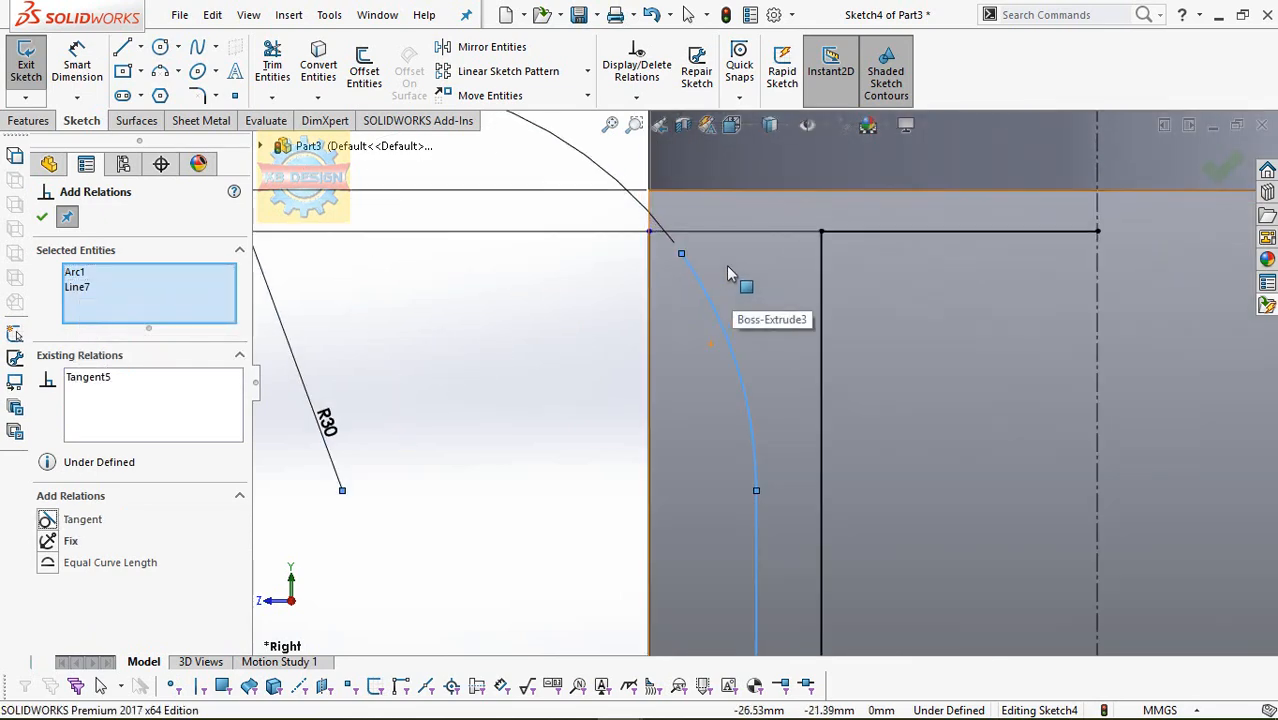
{"action": "scroll", "coordinate": [676, 249], "scroll_direction": "down", "scroll_amount": 2}
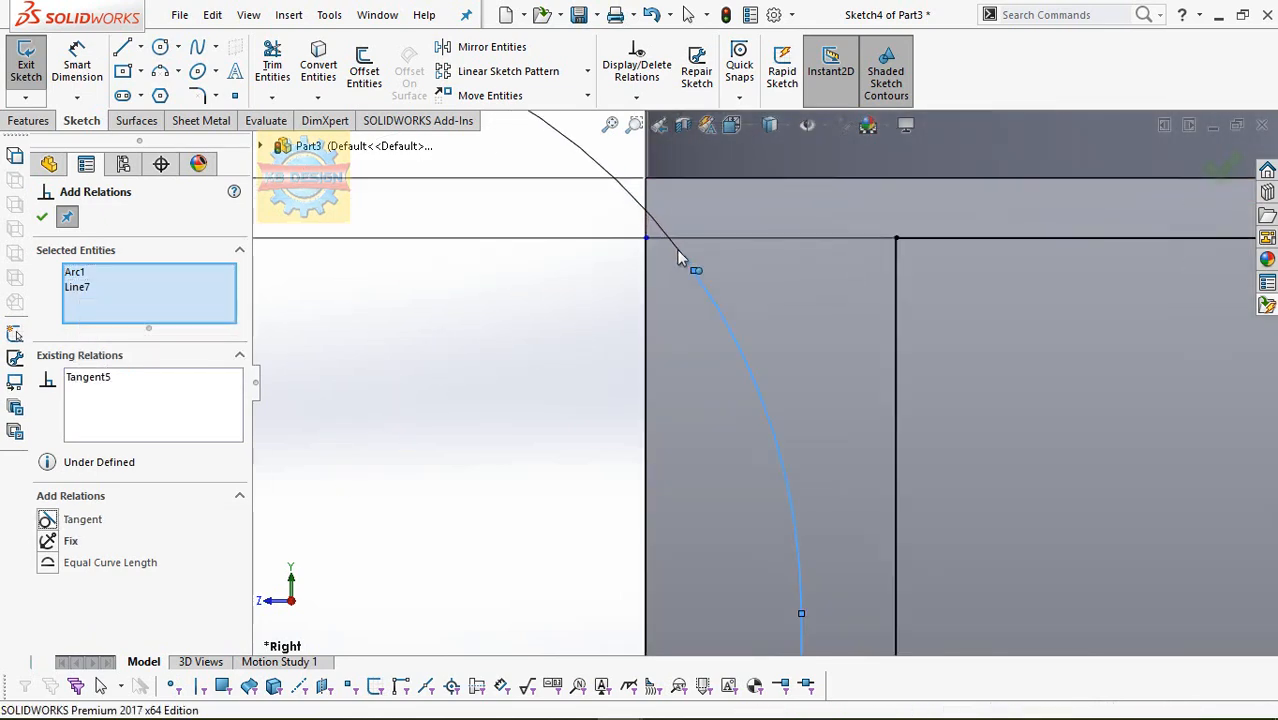
{"action": "left_click", "coordinate": [122, 47]}
{"action": "left_click_drag", "start_coordinate": [644, 242], "coordinate": [701, 281]}
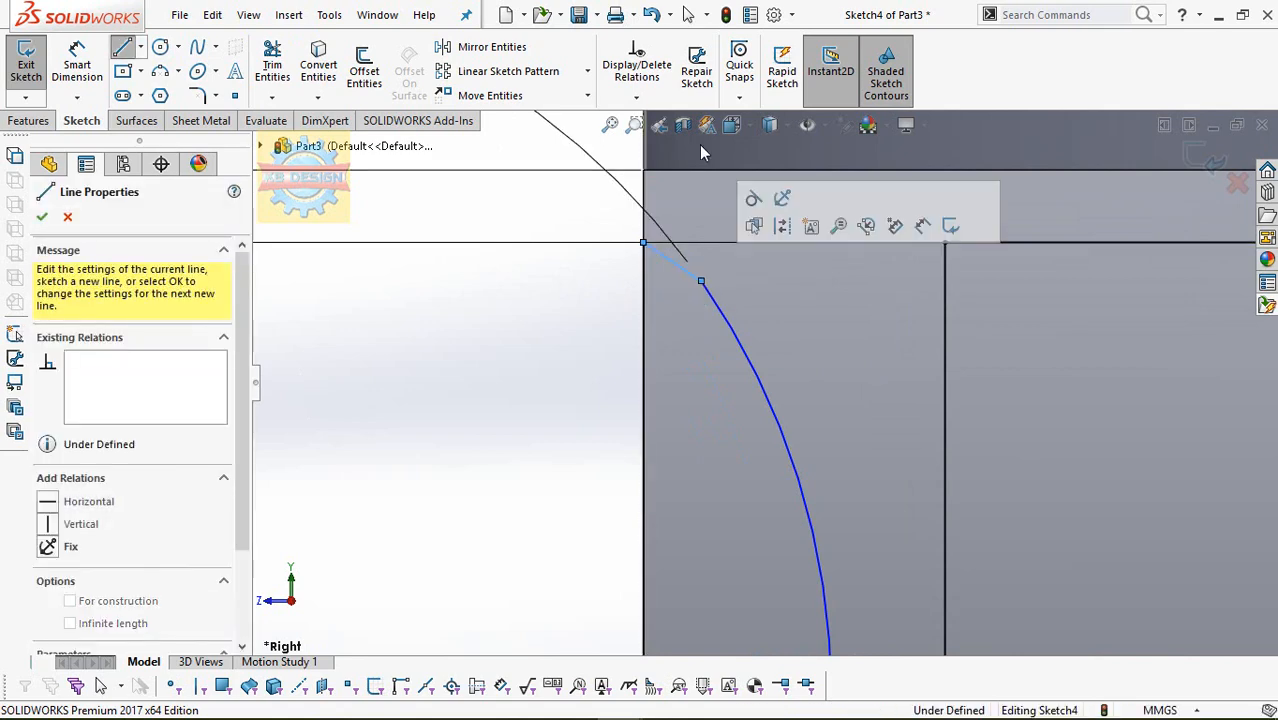
Try a Tangent relation between the short diagonal line and the R30 arc, and undo it.
{"action": "left_click", "coordinate": [637, 98]}
{"action": "left_click", "coordinate": [650, 143]}
{"action": "left_click", "coordinate": [718, 310]}
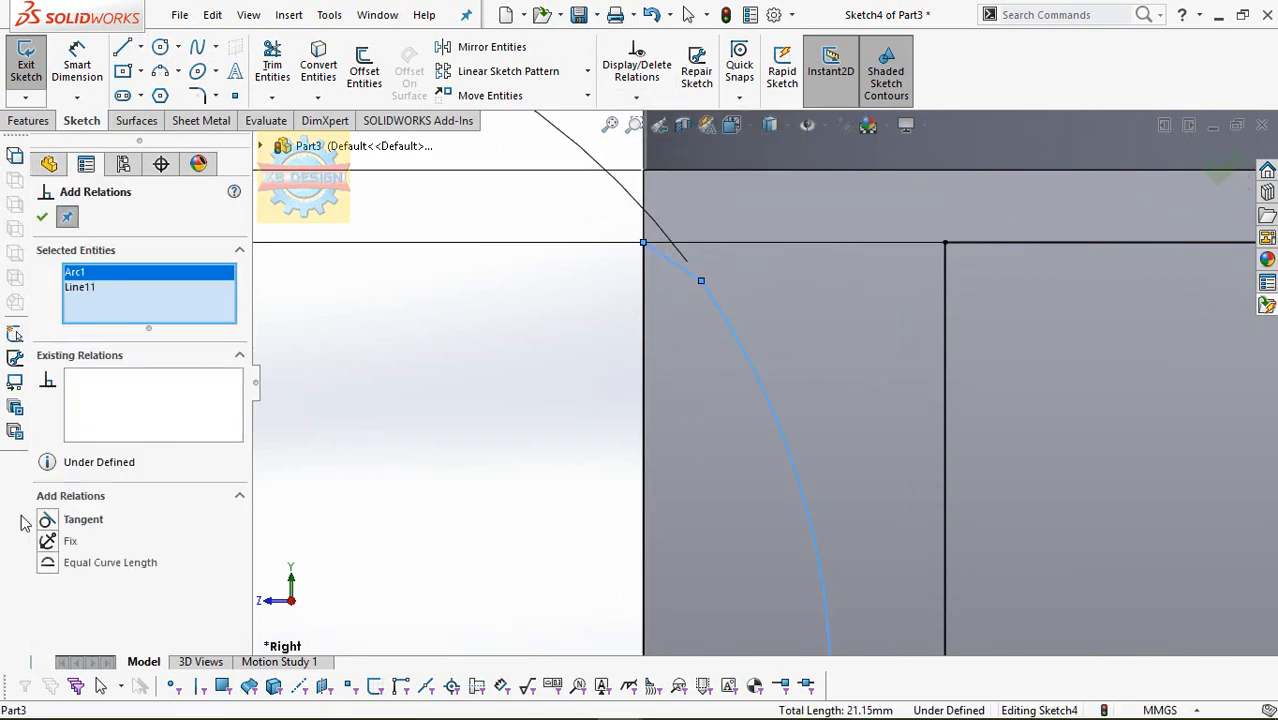
{"action": "scroll", "coordinate": [452, 484], "scroll_direction": "up", "scroll_amount": 2}
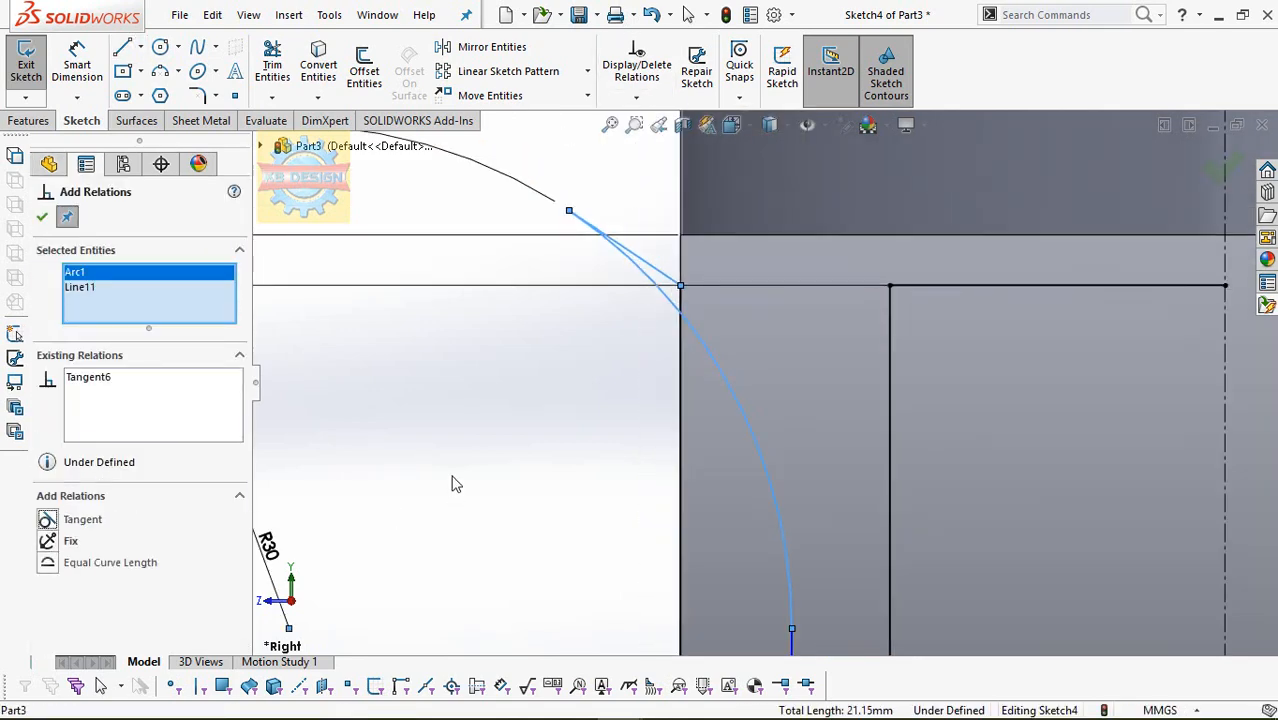
{"action": "key", "text": "ctrl+z"}
{"action": "key", "text": "Escape"}
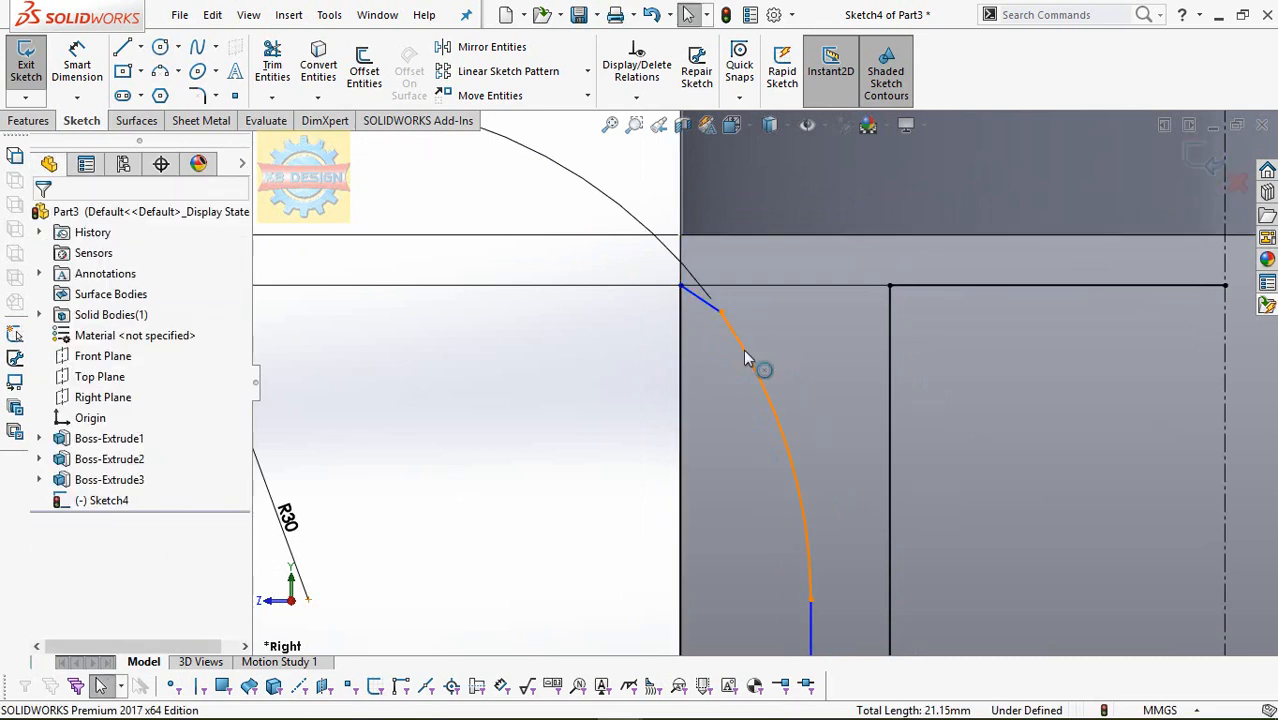
Move the joint of the diagonal line and the arc slightly down, retry the Tangent relation between them, and undo it.
{"action": "left_click", "coordinate": [744, 357]}
{"action": "left_click_drag", "start_coordinate": [721, 312], "coordinate": [739, 339]}
{"action": "left_click", "coordinate": [652, 98]}
{"action": "left_click", "coordinate": [666, 143]}
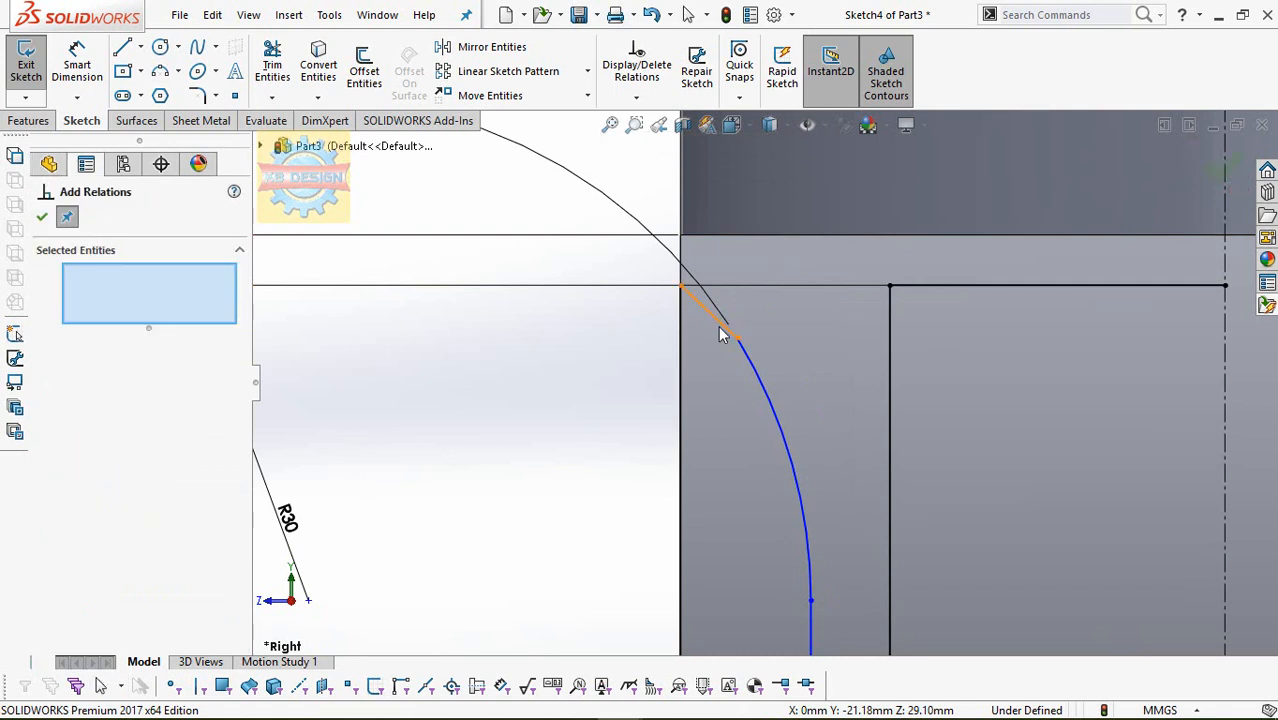
{"action": "left_click", "coordinate": [718, 325]}
{"action": "left_click", "coordinate": [756, 372]}
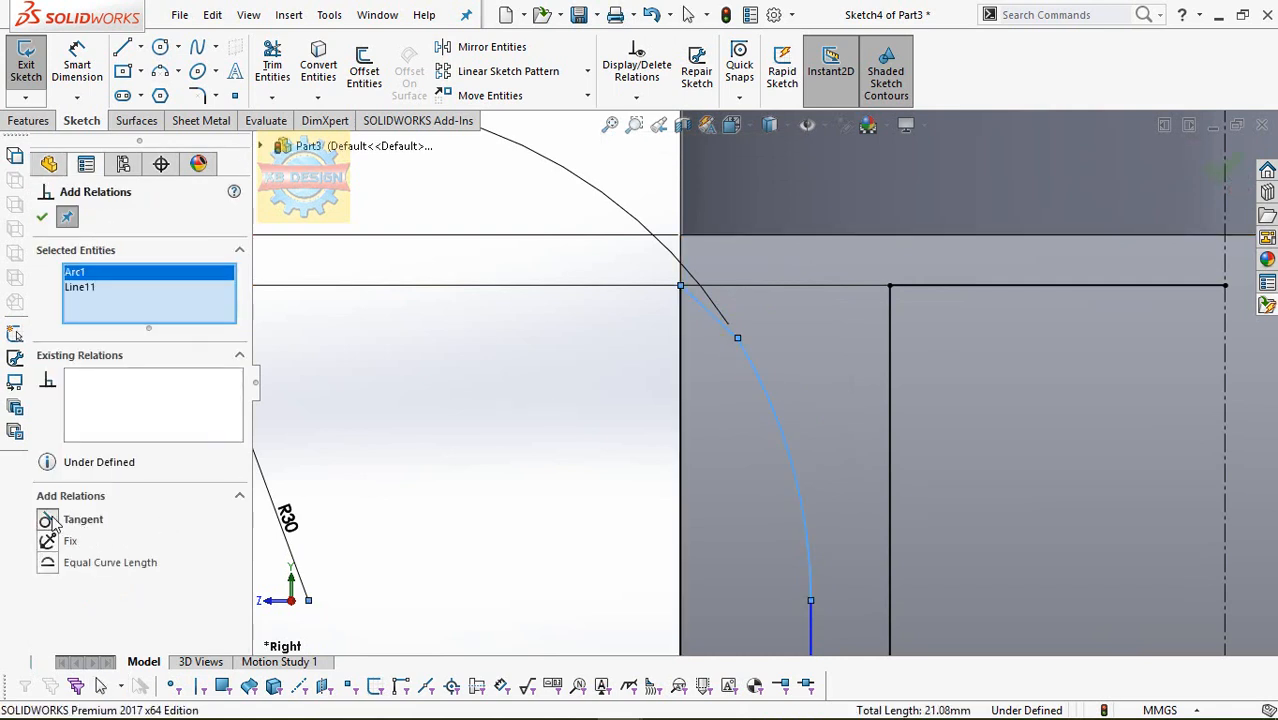
{"action": "left_click", "coordinate": [55, 521]}
{"action": "scroll", "coordinate": [690, 388], "scroll_direction": "down", "scroll_amount": 3}
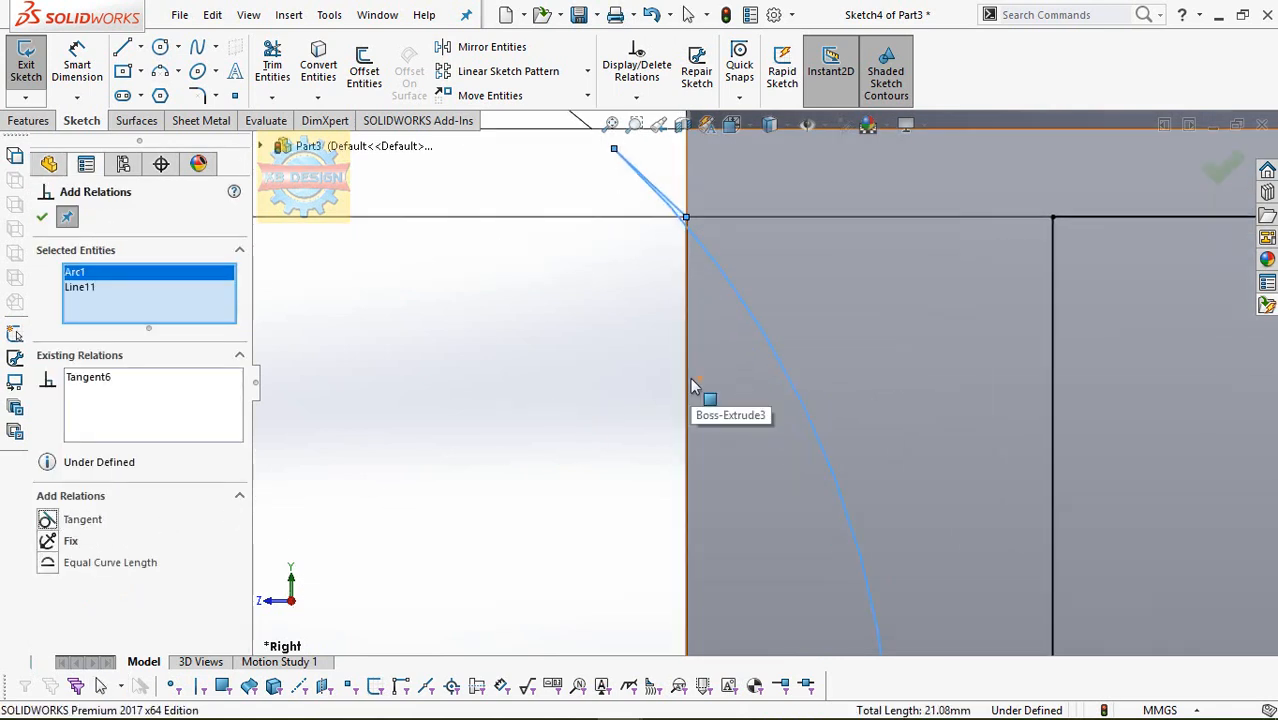
{"action": "key", "text": "ctrl+z"}
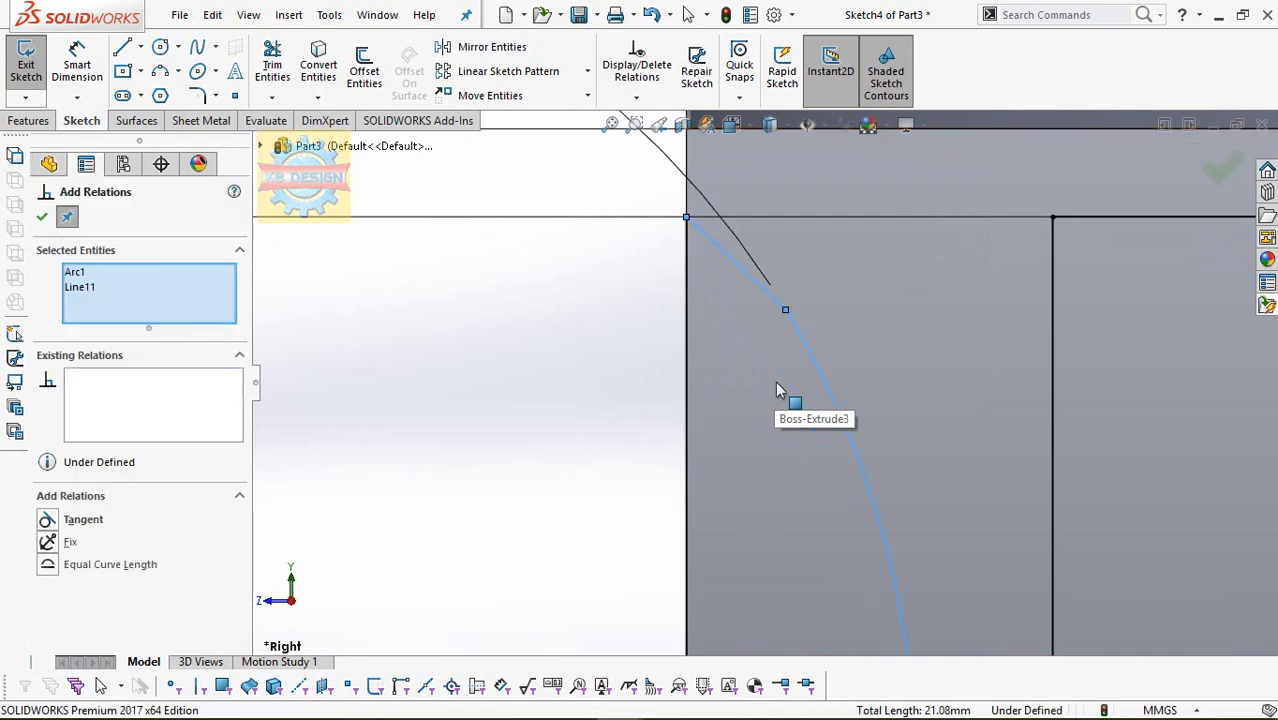
{"action": "key", "text": "Escape"}
Shorten the R30 arc by moving its upper end down, and delete the diagonal line attached to it.
{"action": "scroll", "coordinate": [777, 384], "scroll_direction": "up", "scroll_amount": 3}
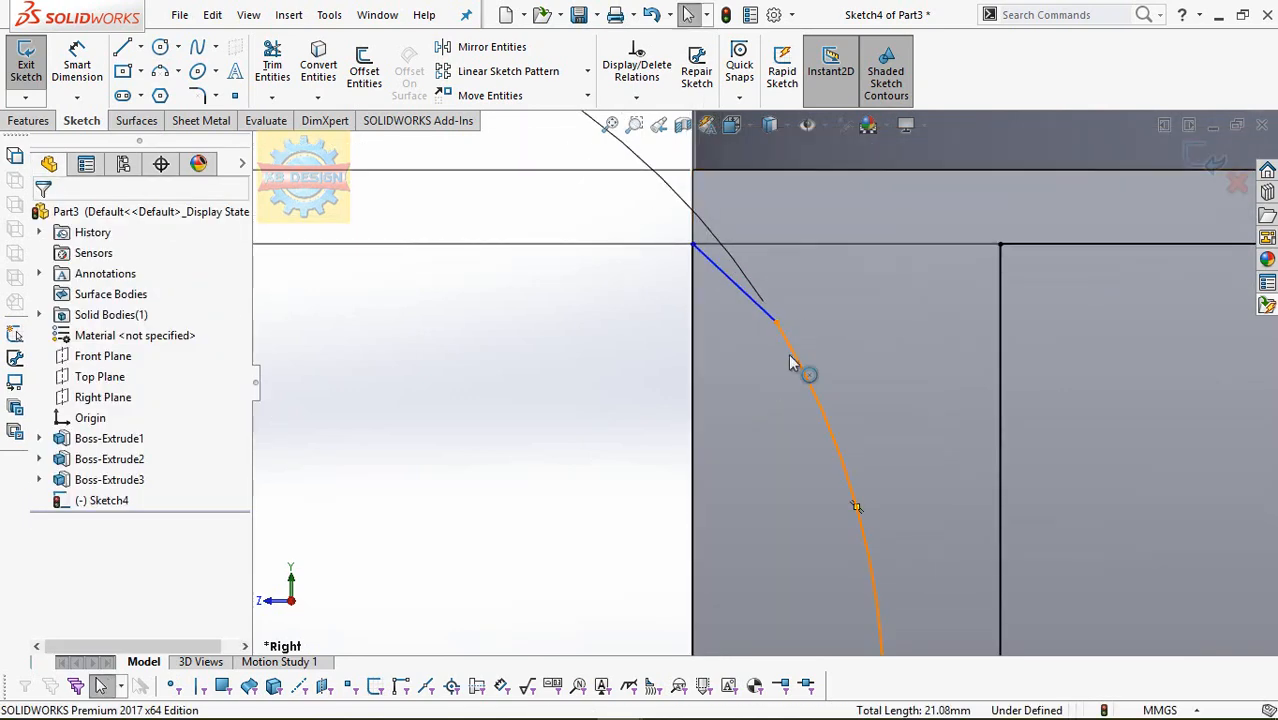
{"action": "scroll", "coordinate": [790, 365], "scroll_direction": "up", "scroll_amount": 2}
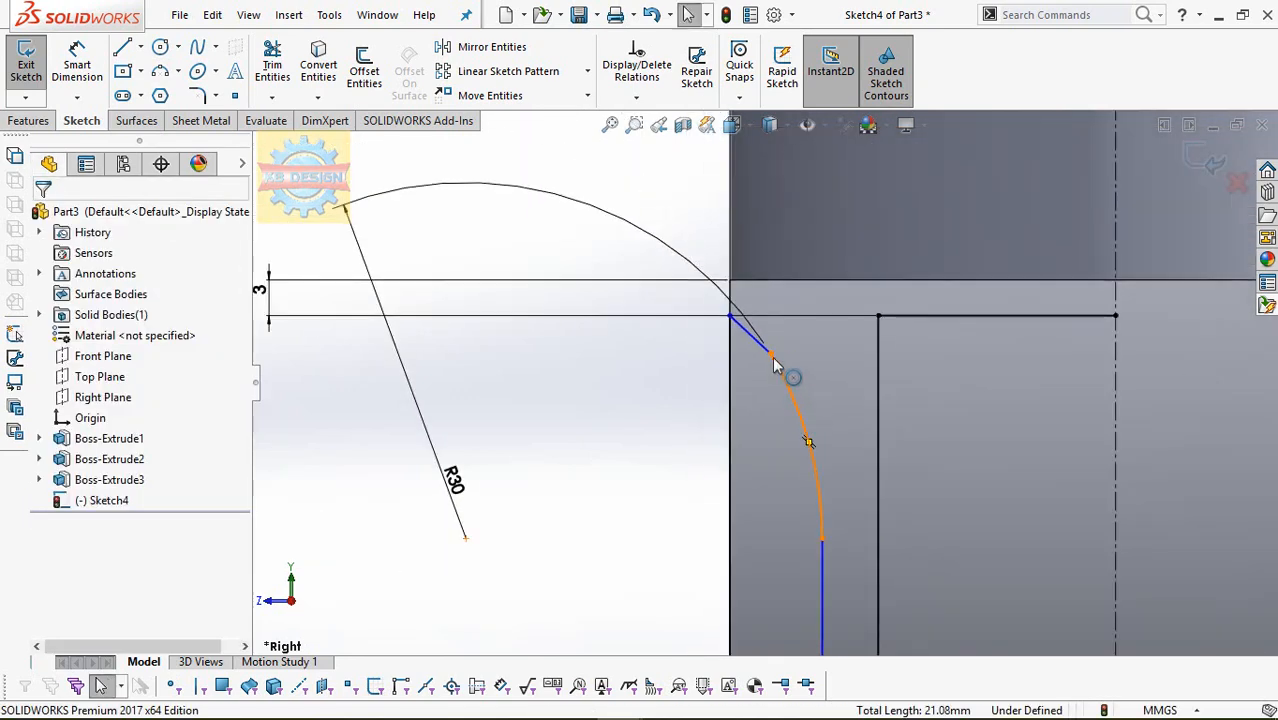
{"action": "left_click", "coordinate": [776, 366]}
{"action": "left_click_drag", "start_coordinate": [771, 356], "coordinate": [816, 416]}
{"action": "scroll", "coordinate": [816, 412], "scroll_direction": "down", "scroll_amount": 2}
{"action": "left_click", "coordinate": [780, 376]}
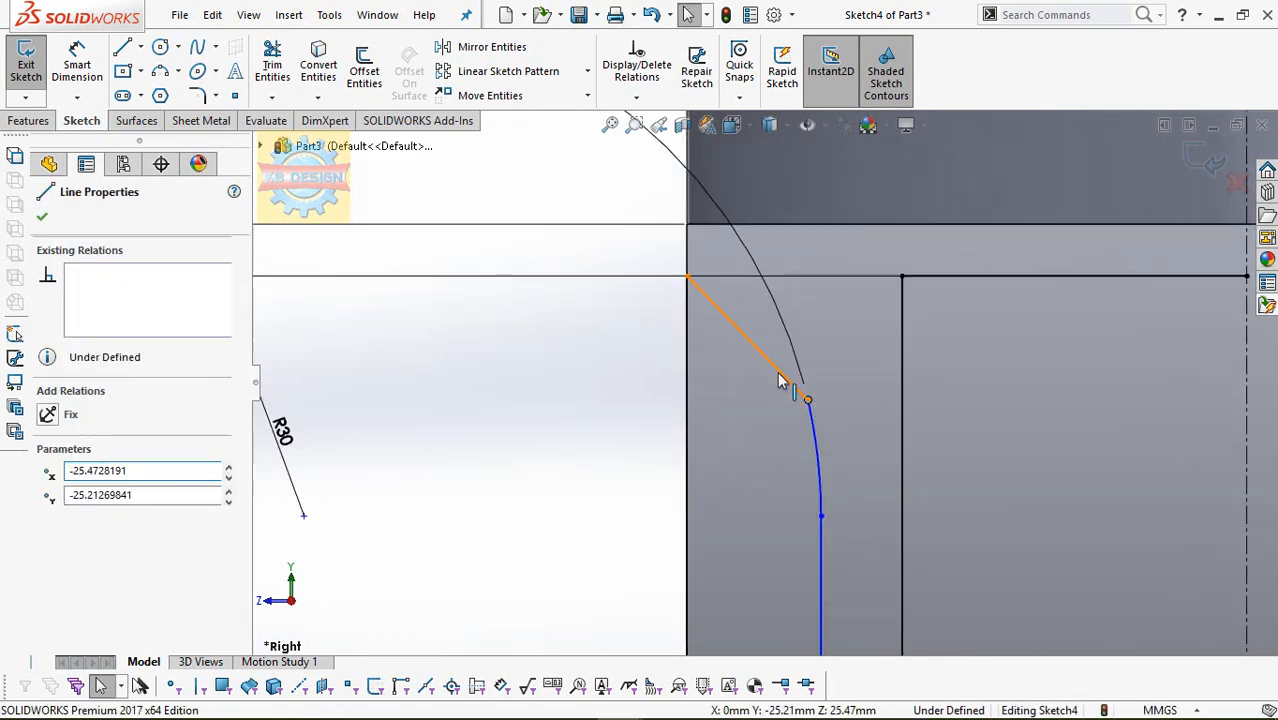
{"action": "key", "text": "Delete"}
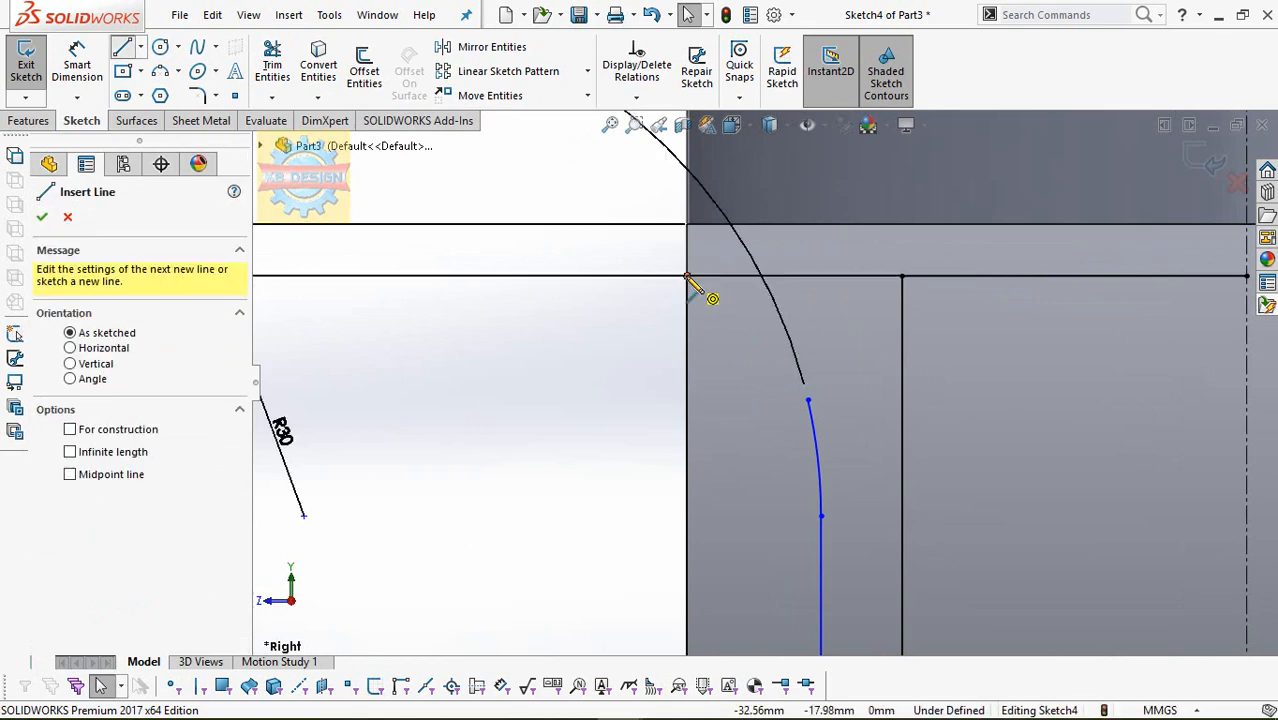
Draw a new diagonal line from the outer edge line's upper end toward the arc, ending short of the arc's upper end.
{"action": "left_click", "coordinate": [687, 276]}
{"action": "left_click", "coordinate": [771, 346]}
{"action": "key", "text": "Escape"}
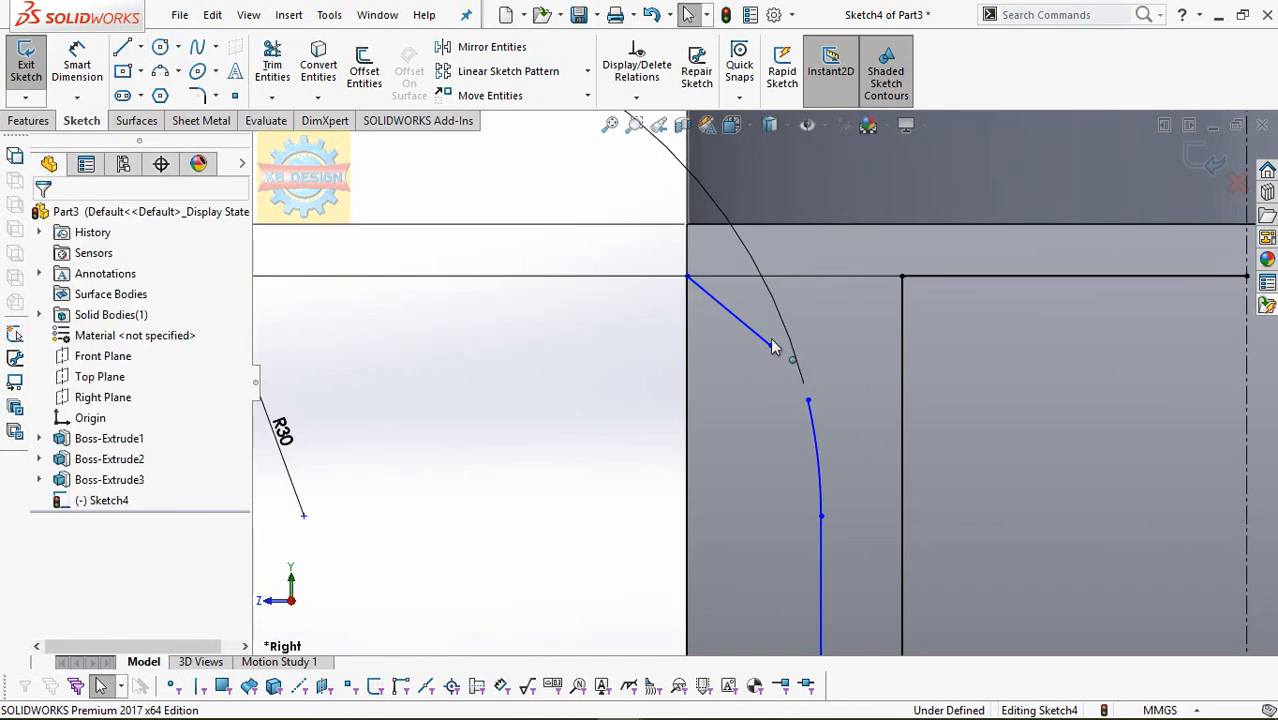
Add a Tangent relation between the new diagonal line and the R30 arc.
{"action": "left_click", "coordinate": [636, 97]}
{"action": "left_click", "coordinate": [645, 142]}
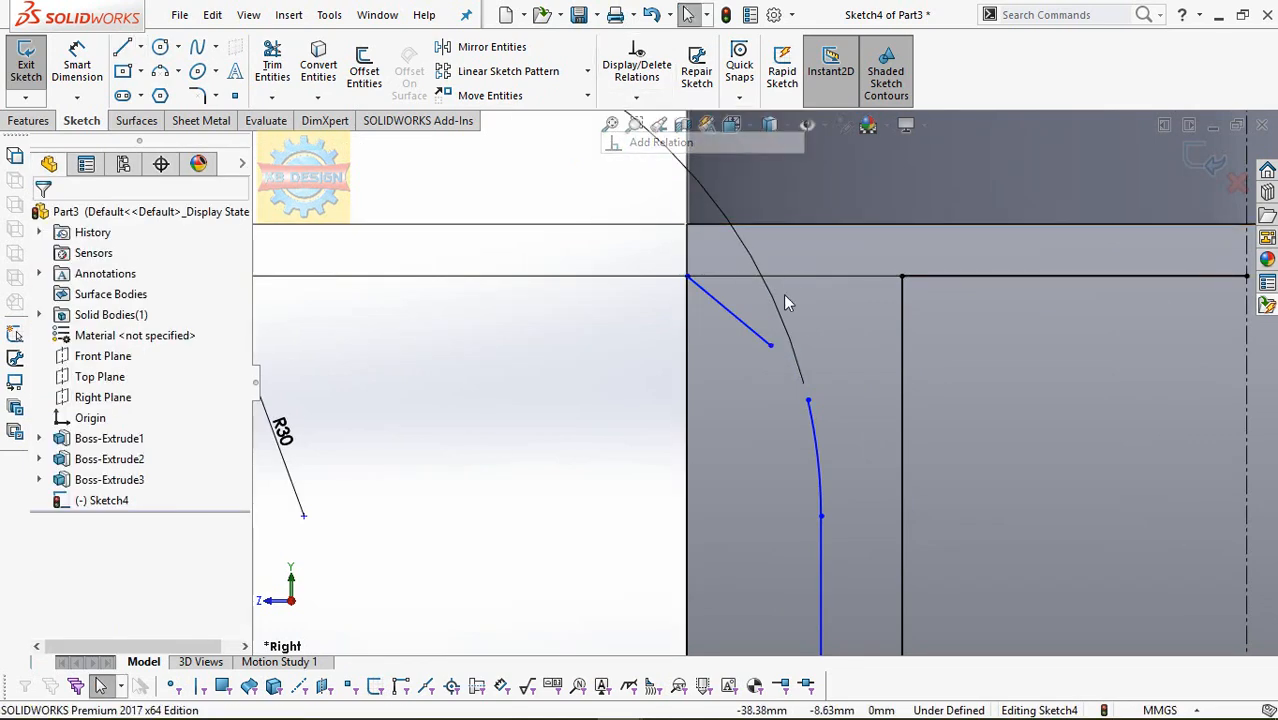
{"action": "left_click", "coordinate": [757, 346]}
{"action": "left_click", "coordinate": [815, 428]}
{"action": "left_click", "coordinate": [47, 520]}
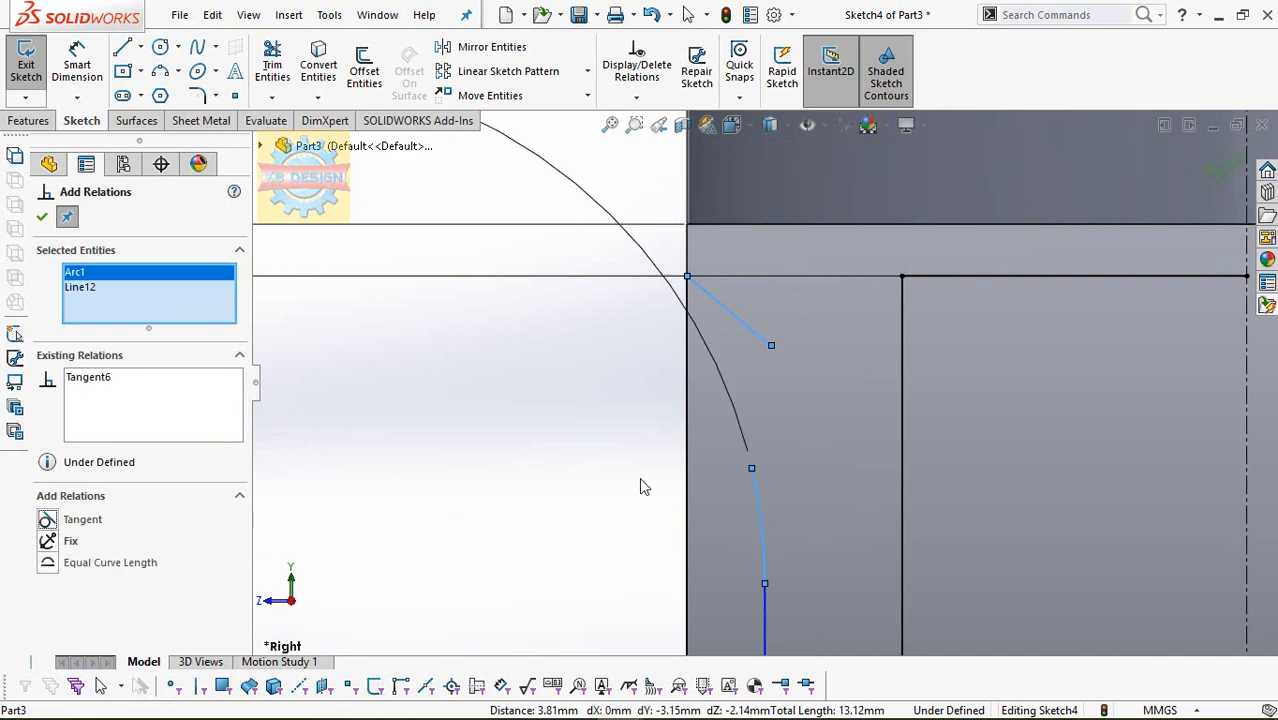
Dimension the gap between the vertical line below the R30 arc and the slot's side line as 3 mm.
{"action": "key", "text": "f"}
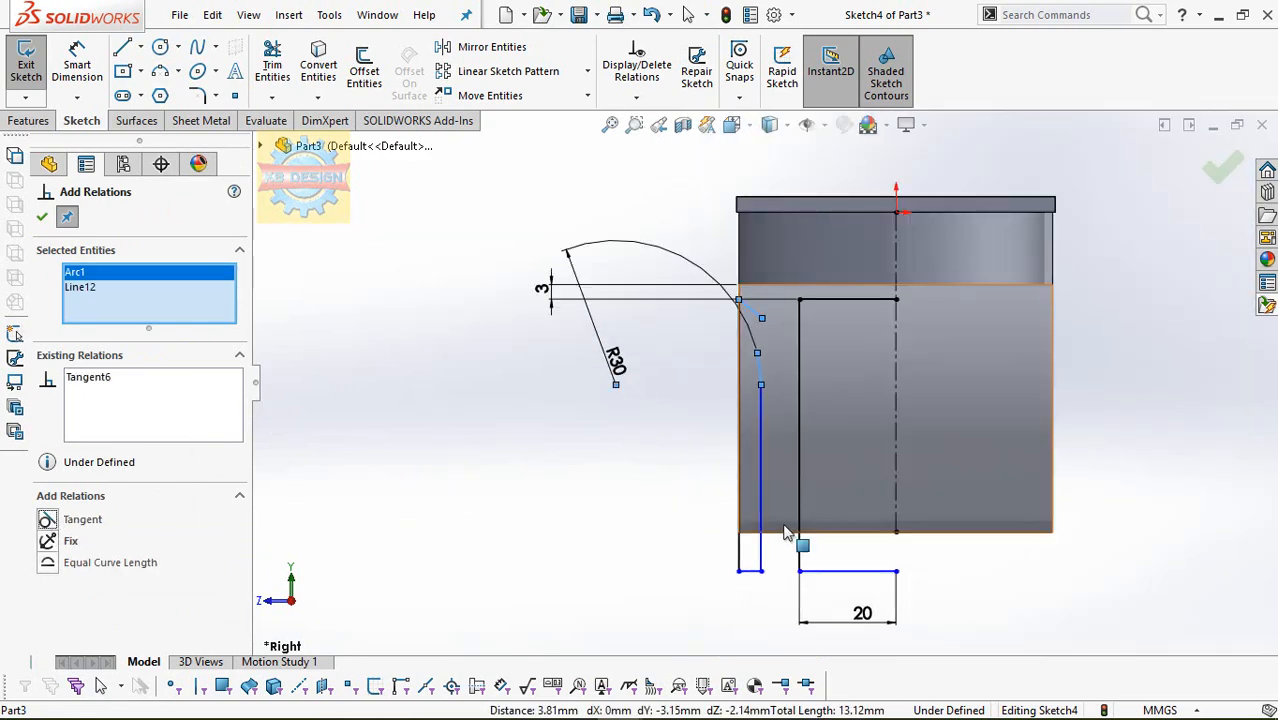
{"action": "left_click", "coordinate": [90, 65]}
{"action": "left_click", "coordinate": [762, 487]}
{"action": "left_click", "coordinate": [800, 513]}
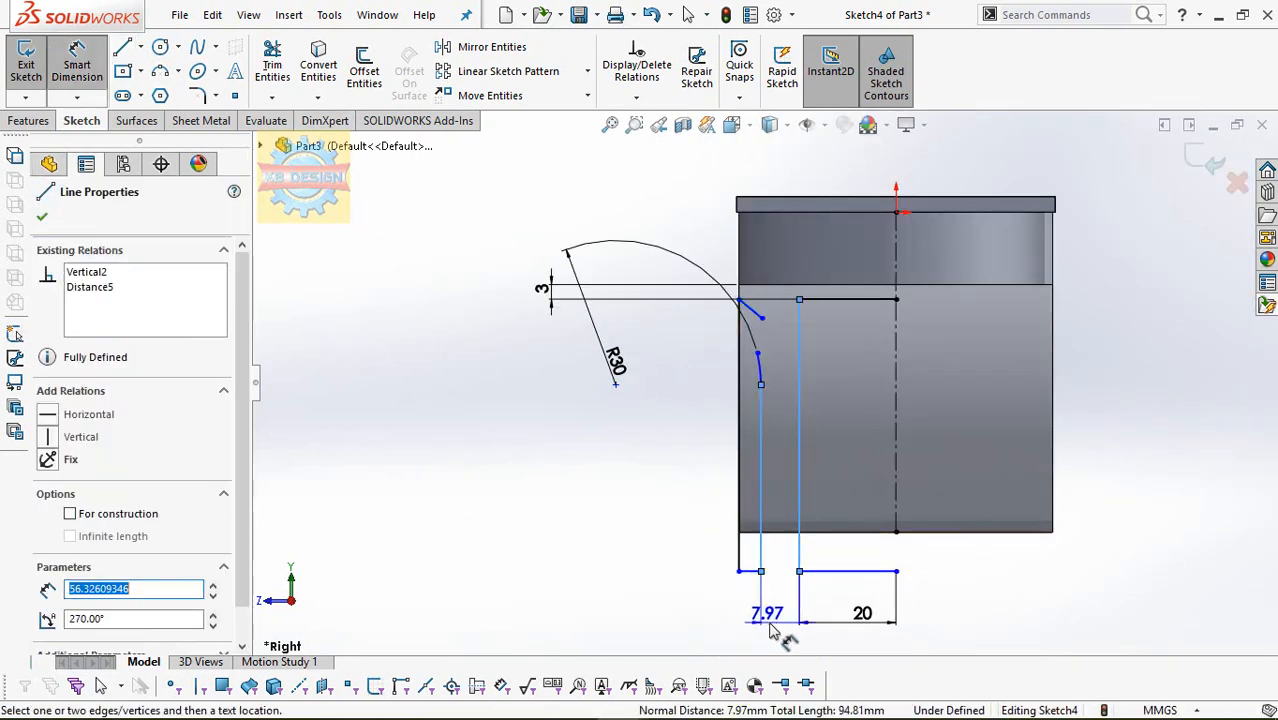
{"action": "left_click", "coordinate": [782, 628]}
{"action": "key", "text": "Return"}
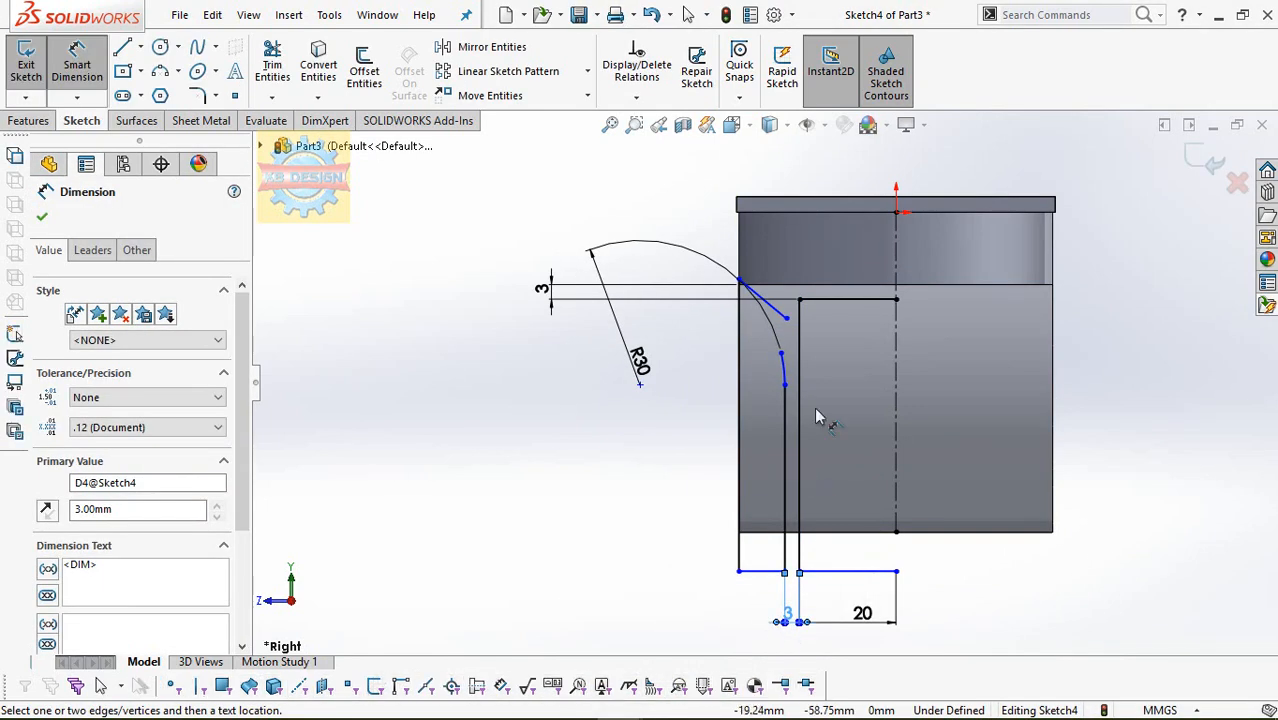
{"action": "scroll", "coordinate": [760, 421], "scroll_direction": "down", "scroll_amount": 5}
{"action": "left_click", "coordinate": [272, 97]}
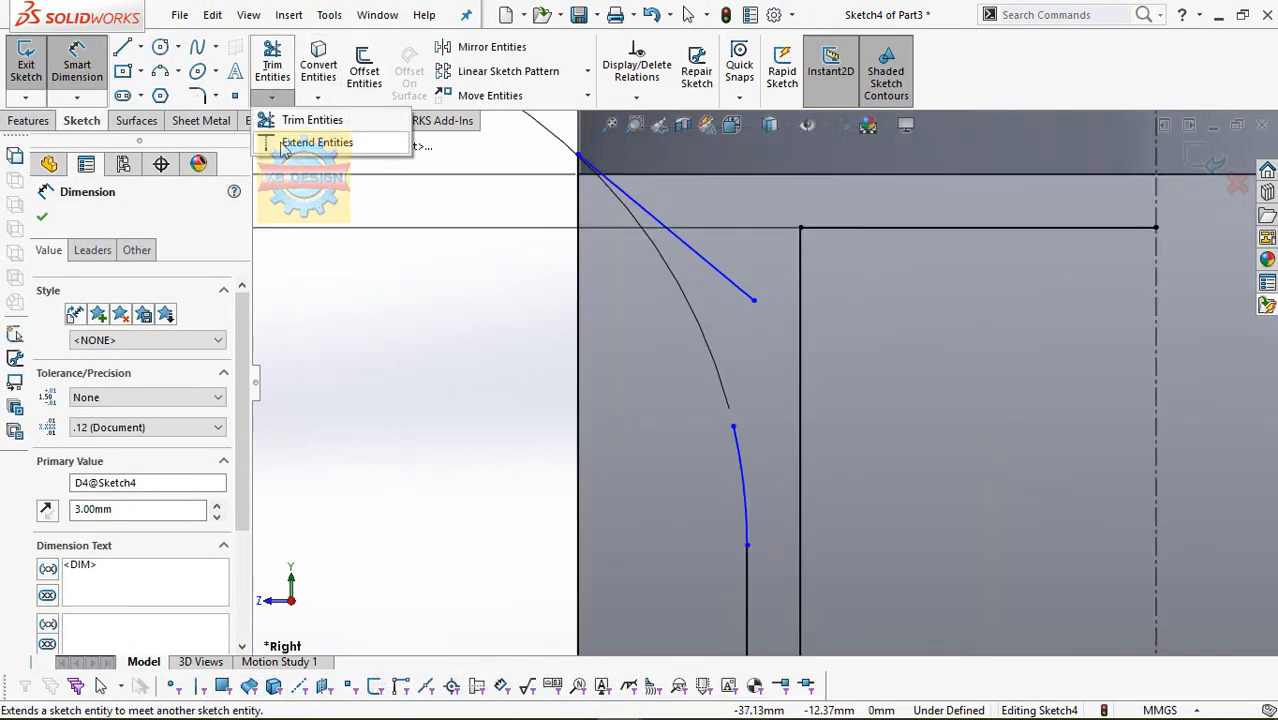
{"action": "left_click", "coordinate": [305, 117]}
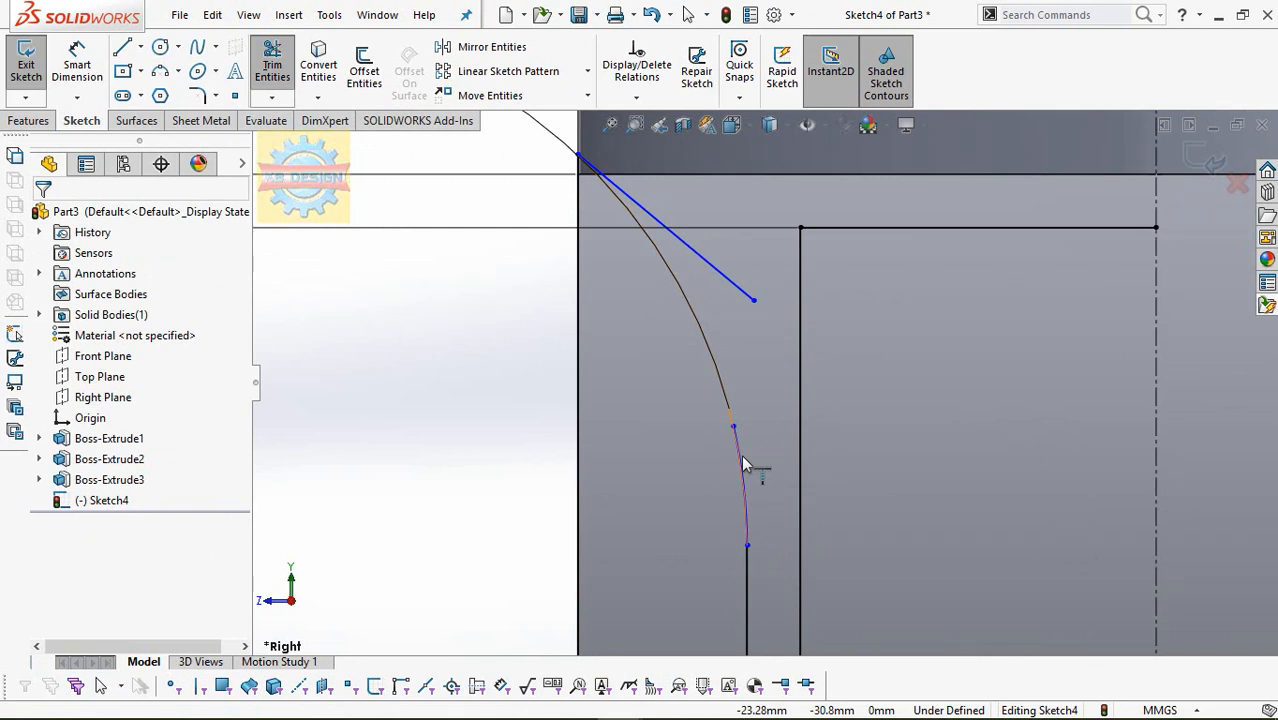
{"action": "scroll", "coordinate": [747, 440], "scroll_direction": "up", "scroll_amount": 2}
{"action": "key", "text": "Escape"}
{"action": "scroll", "coordinate": [668, 258], "scroll_direction": "down", "scroll_amount": 1}
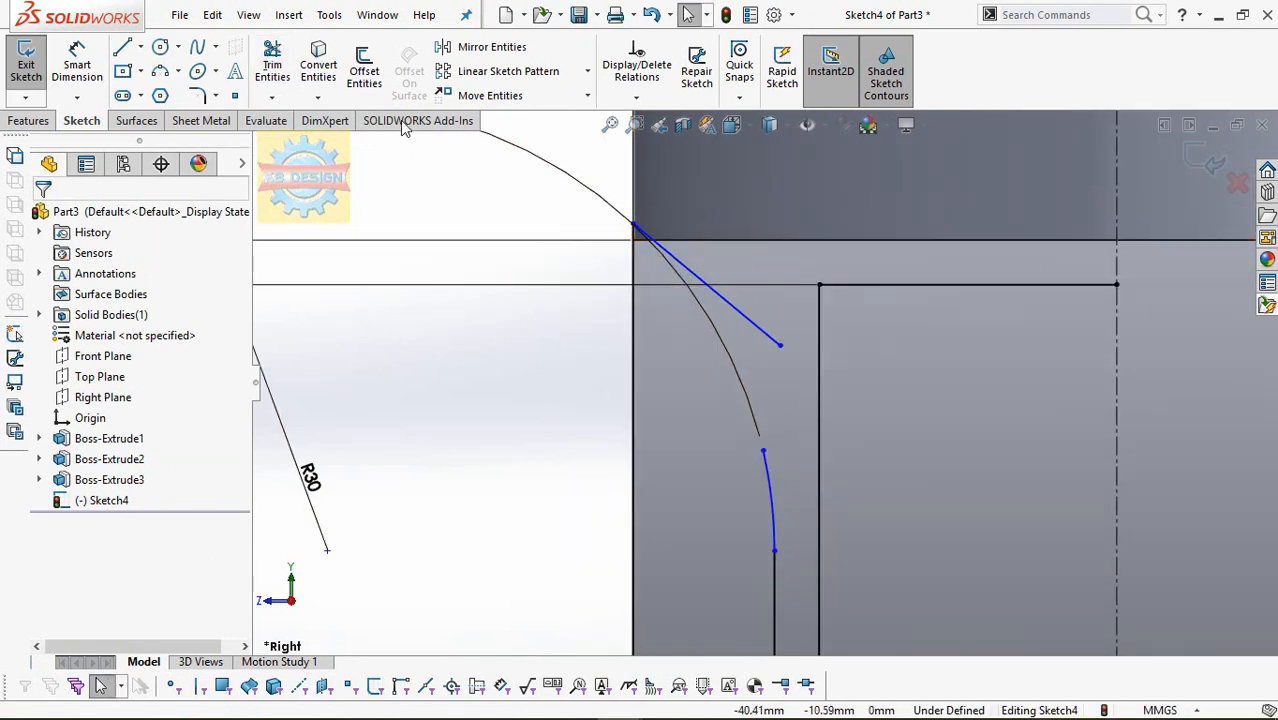
Dimension the outer edge line's upper end 3 mm below the bracket body's upper edge, using a value of -3 mm.
{"action": "left_click", "coordinate": [77, 62]}
{"action": "left_click", "coordinate": [821, 287]}
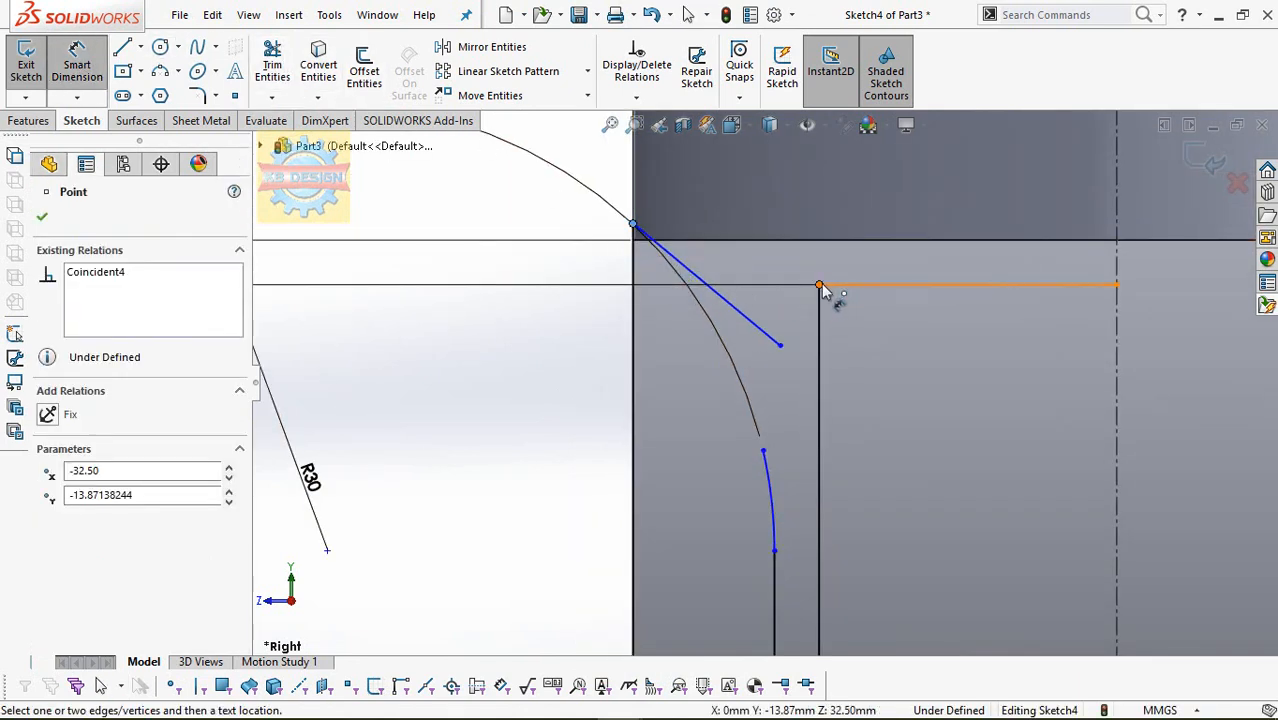
{"action": "left_click", "coordinate": [675, 252]}
{"action": "left_click", "coordinate": [499, 223]}
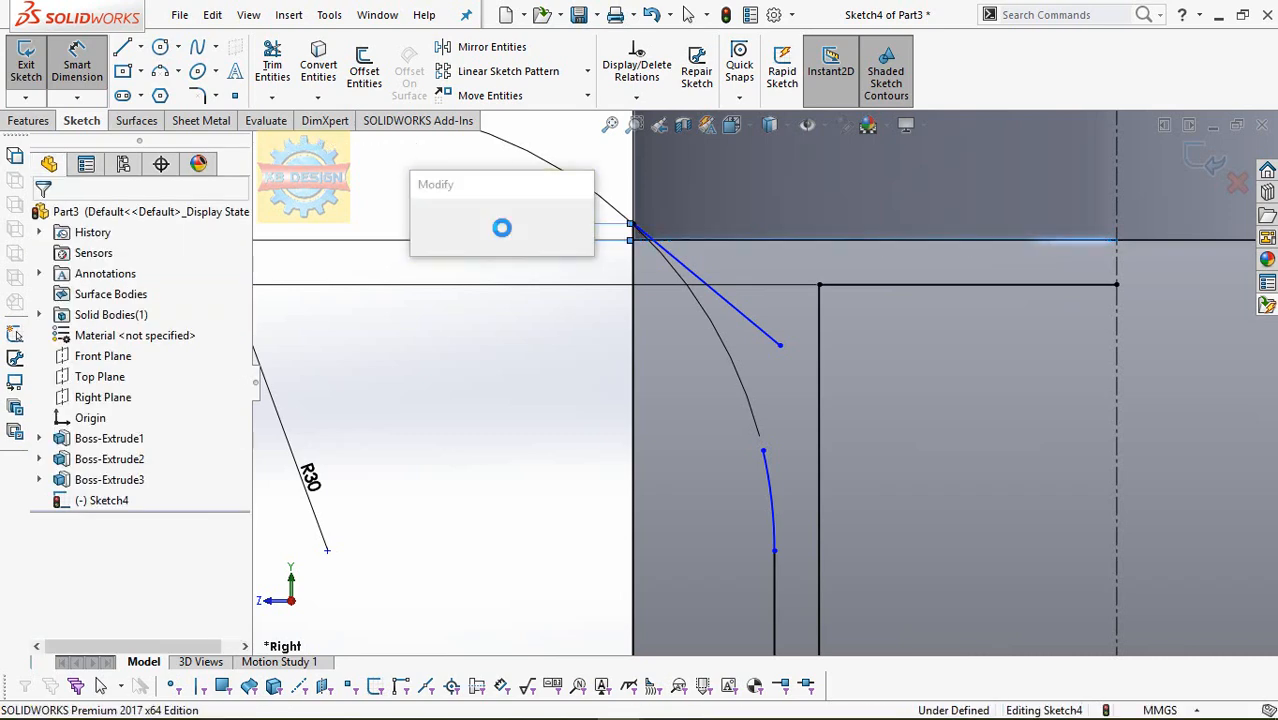
{"action": "type", "text": "3.00mm"}
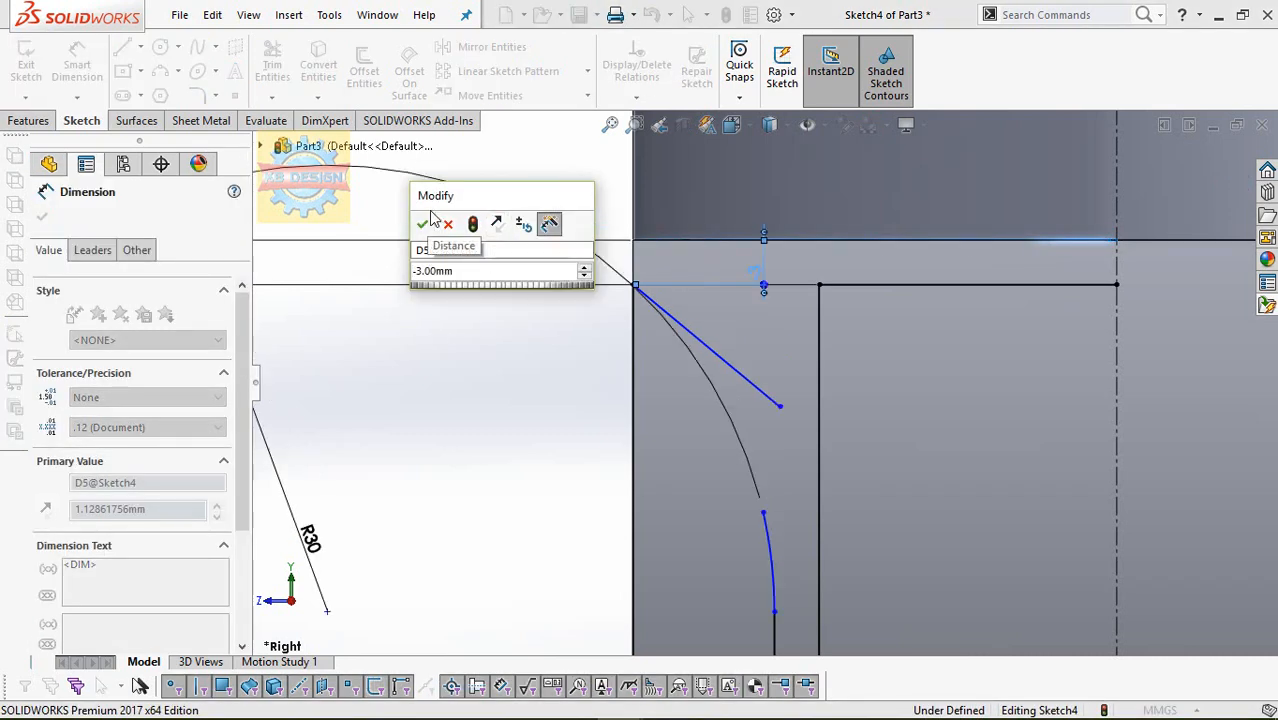
{"action": "left_click", "coordinate": [422, 224]}
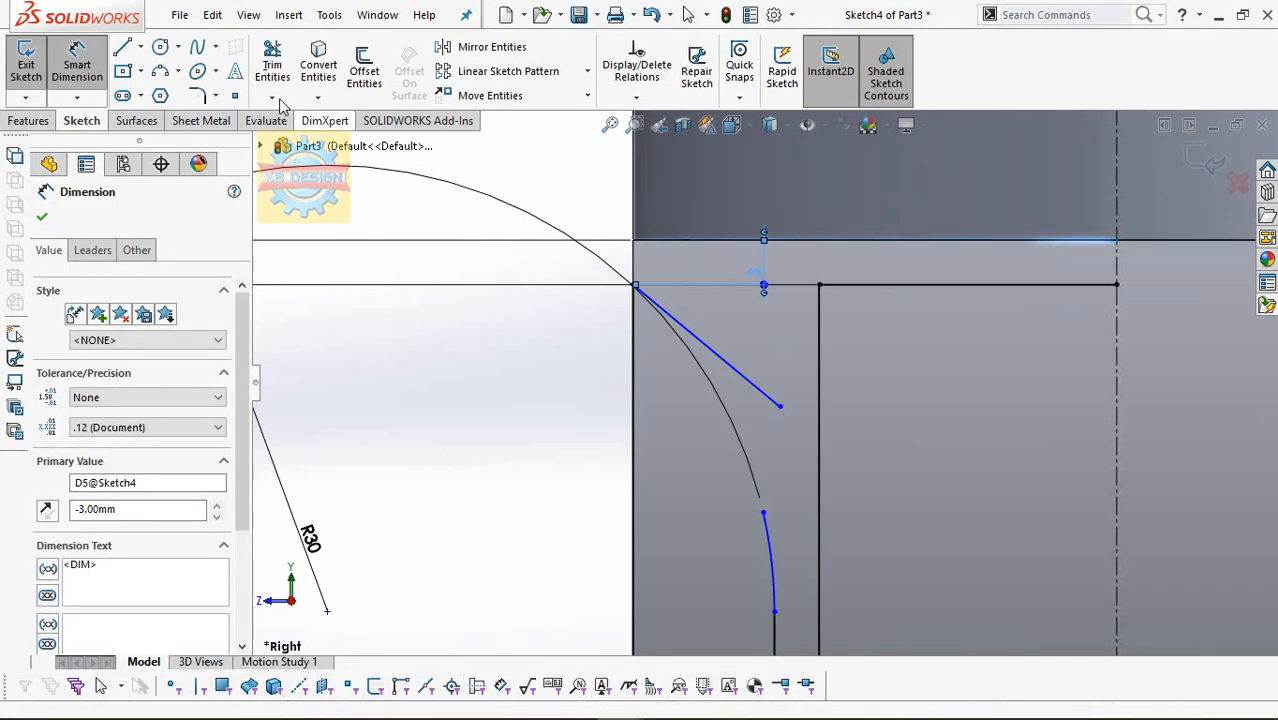
Extend the R30 arc up to the outer edge line's upper end and delete the diagonal line.
{"action": "left_click", "coordinate": [272, 98]}
{"action": "left_click", "coordinate": [346, 143]}
{"action": "left_click", "coordinate": [767, 529]}
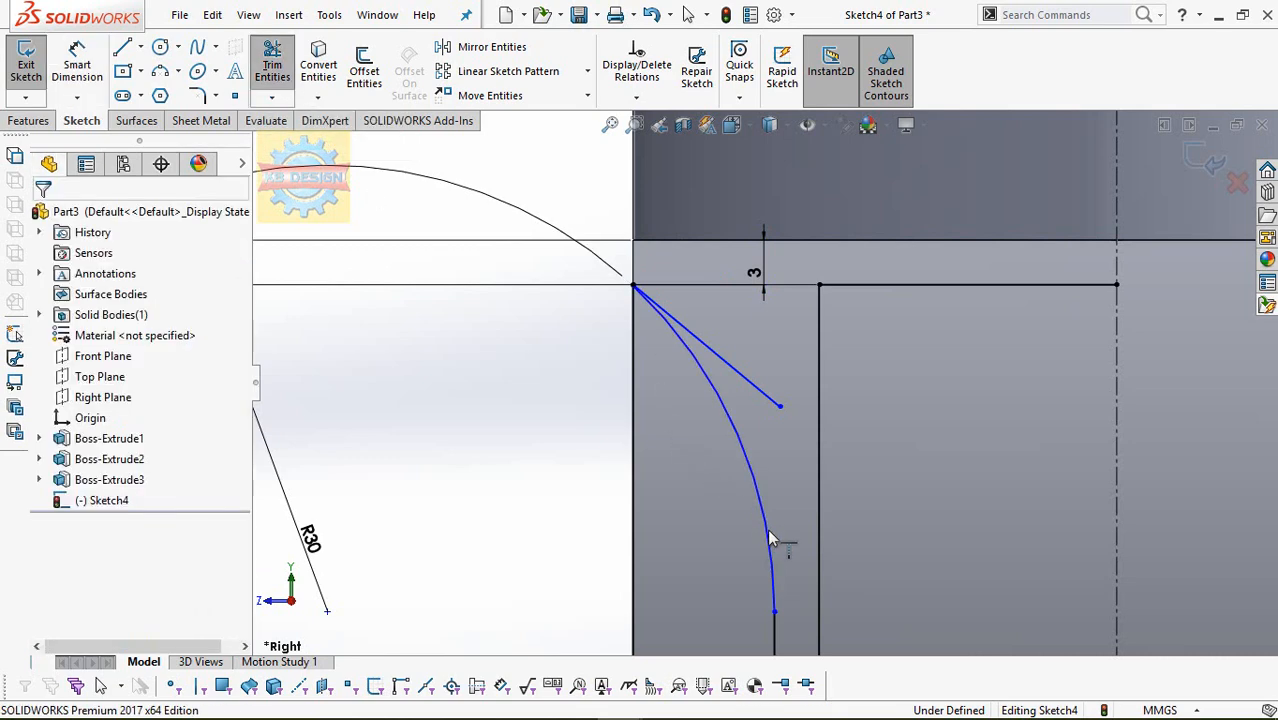
{"action": "scroll", "coordinate": [801, 463], "scroll_direction": "up", "scroll_amount": 2}
{"action": "scroll", "coordinate": [801, 466], "scroll_direction": "up", "scroll_amount": 3}
{"action": "scroll", "coordinate": [801, 469], "scroll_direction": "down", "scroll_amount": 3}
{"action": "key", "text": "Escape"}
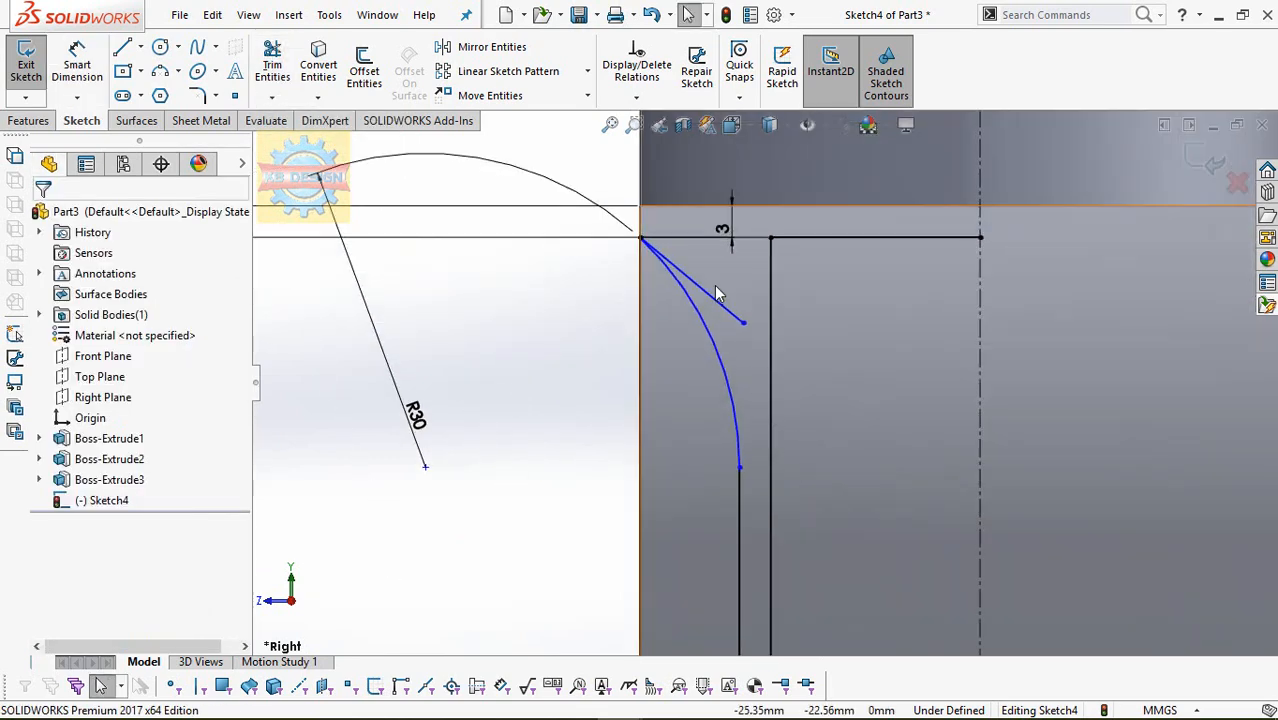
{"action": "left_click", "coordinate": [717, 312]}
{"action": "key", "text": "f"}
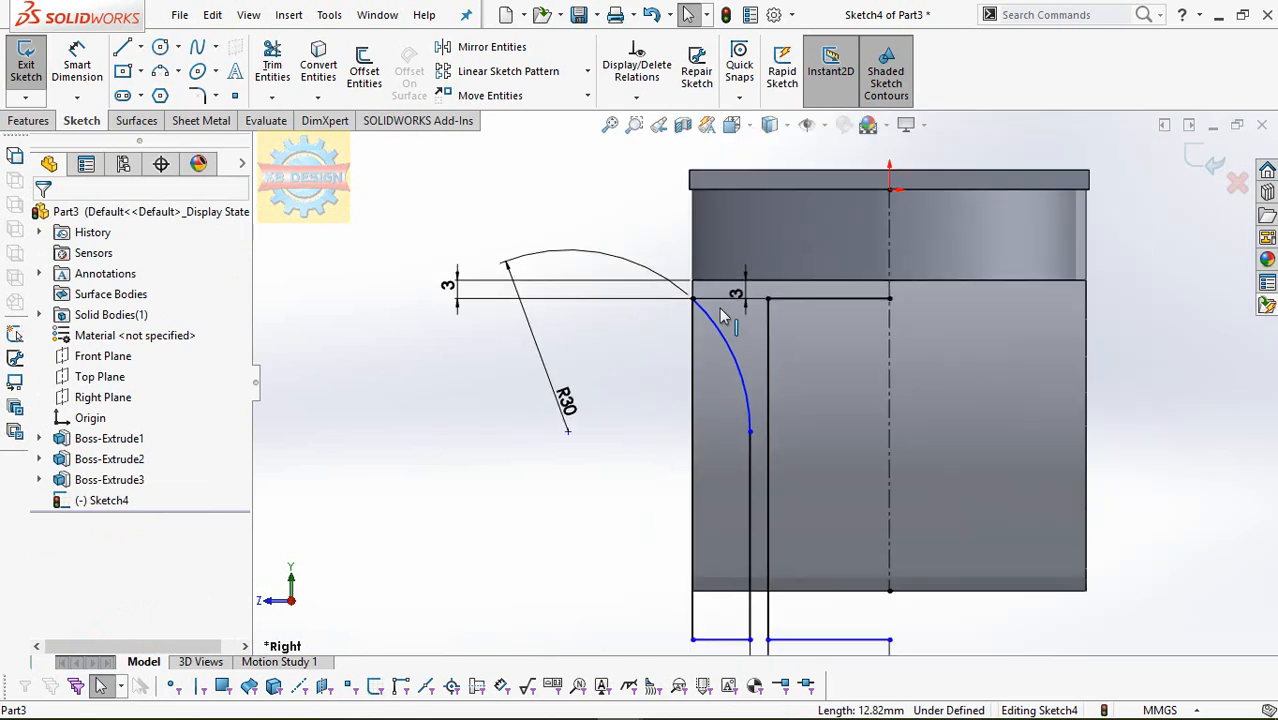
Mirror the slot lines and the curved outer side profile about the vertical centerline.
{"action": "left_click", "coordinate": [491, 47]}
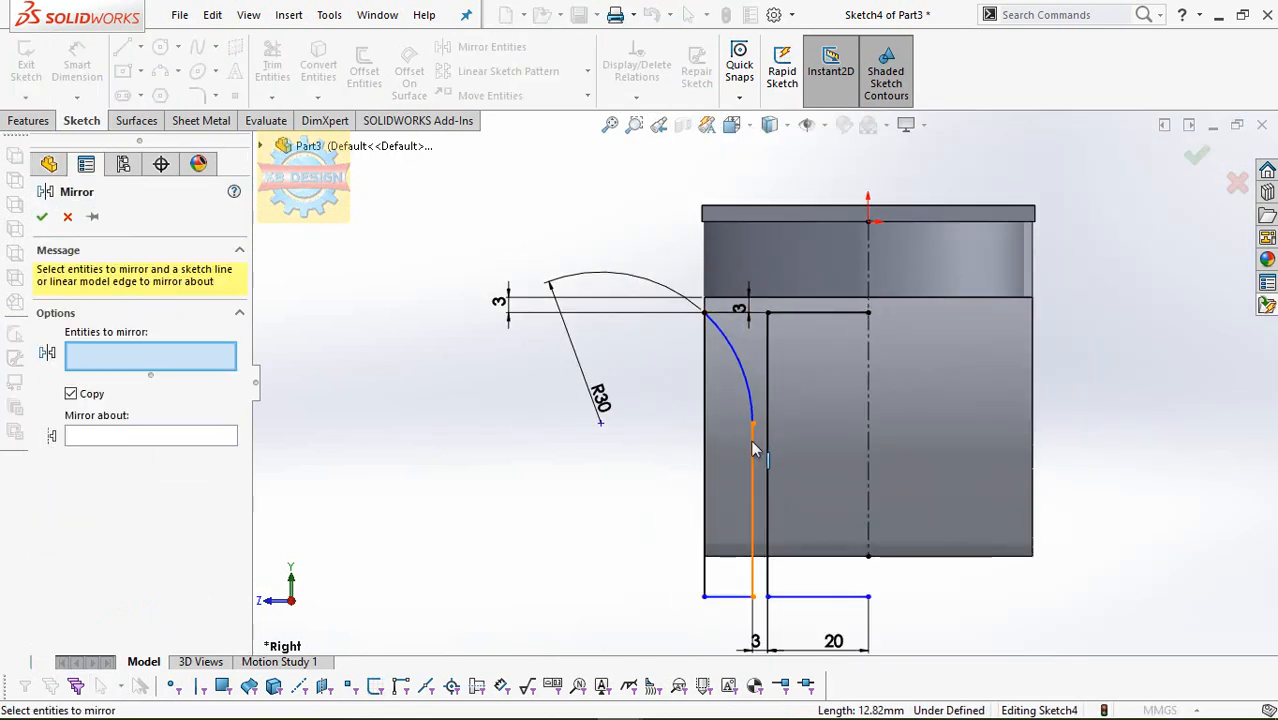
{"action": "left_click_drag", "start_coordinate": [645, 263], "coordinate": [936, 653]}
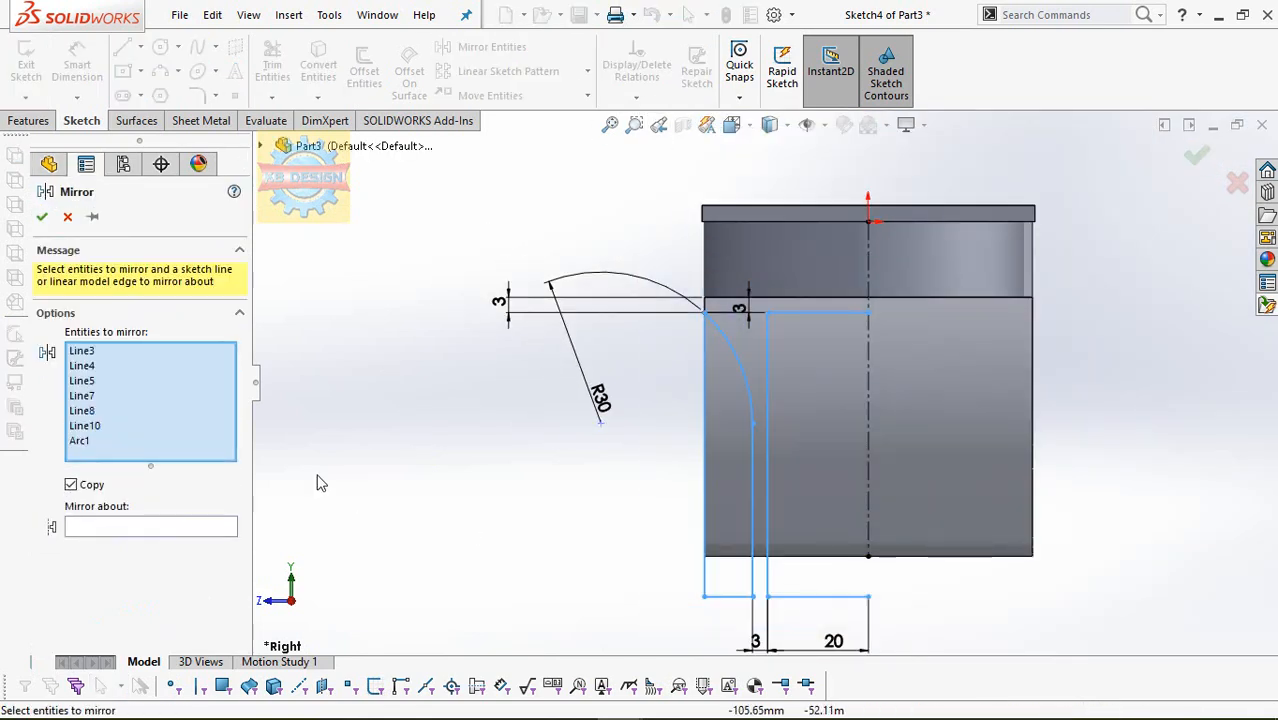
{"action": "left_click", "coordinate": [140, 524]}
{"action": "left_click", "coordinate": [868, 400]}
{"action": "left_click", "coordinate": [43, 218]}
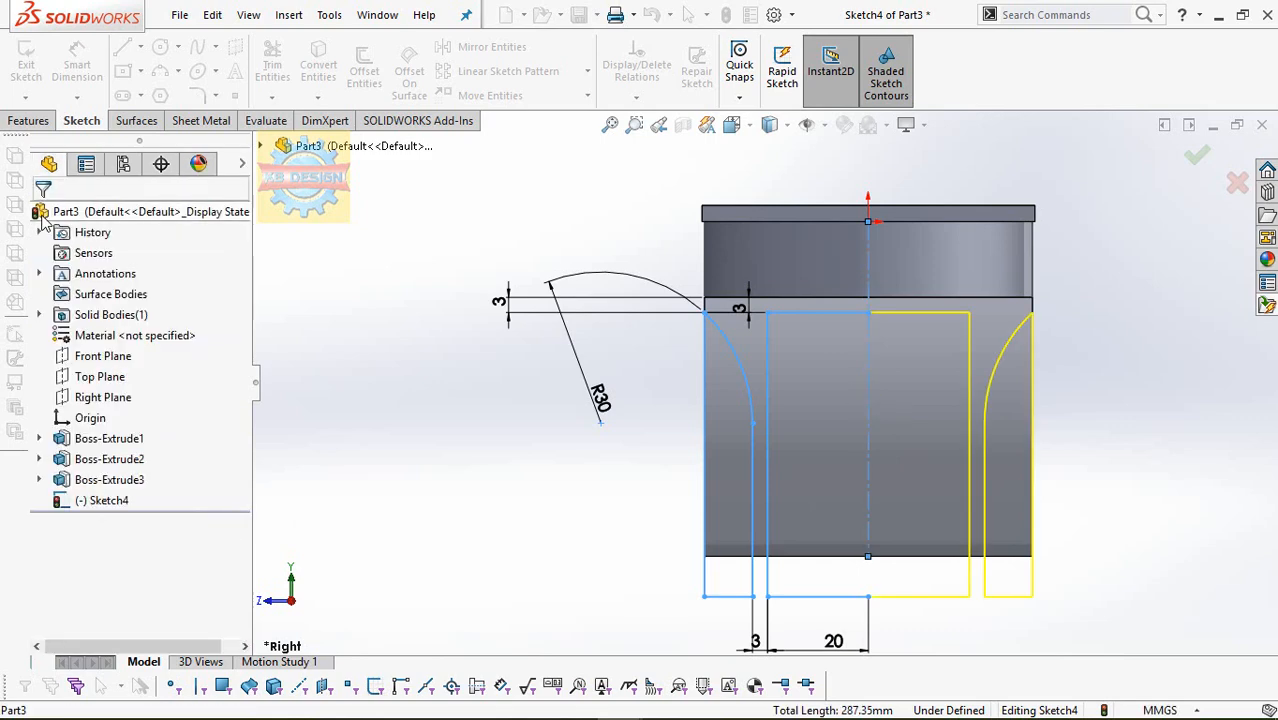
Create a Through All extruded cut using the center slot region and both curved outer side regions.
{"action": "left_click", "coordinate": [30, 120]}
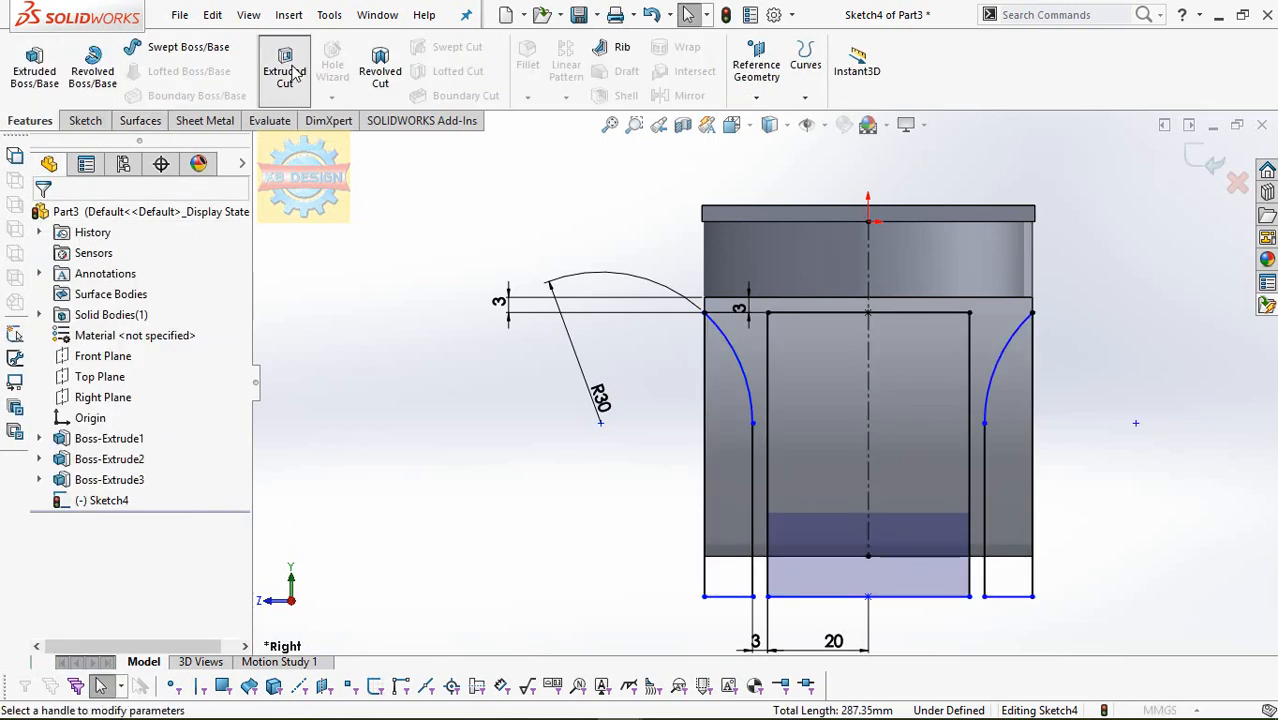
{"action": "left_click", "coordinate": [285, 70]}
{"action": "left_click", "coordinate": [110, 329]}
{"action": "left_click", "coordinate": [110, 357]}
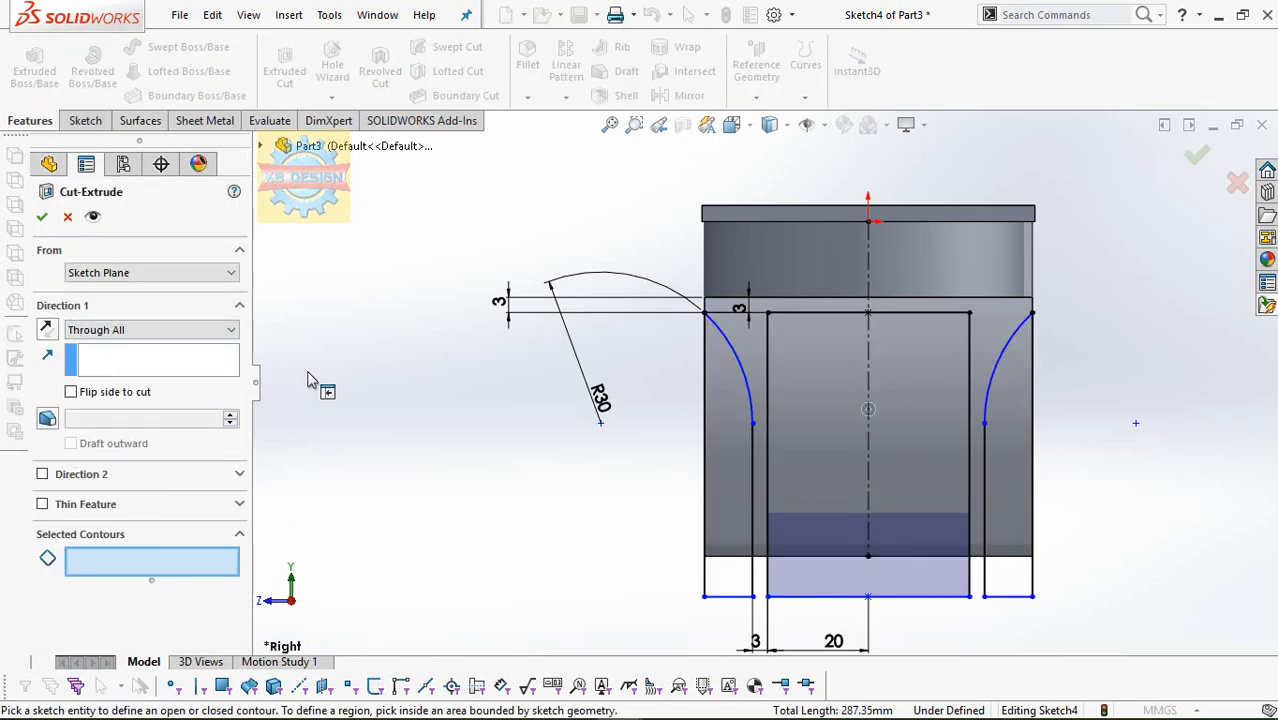
{"action": "left_click", "coordinate": [745, 395]}
{"action": "left_click", "coordinate": [850, 400]}
{"action": "left_click", "coordinate": [1006, 413]}
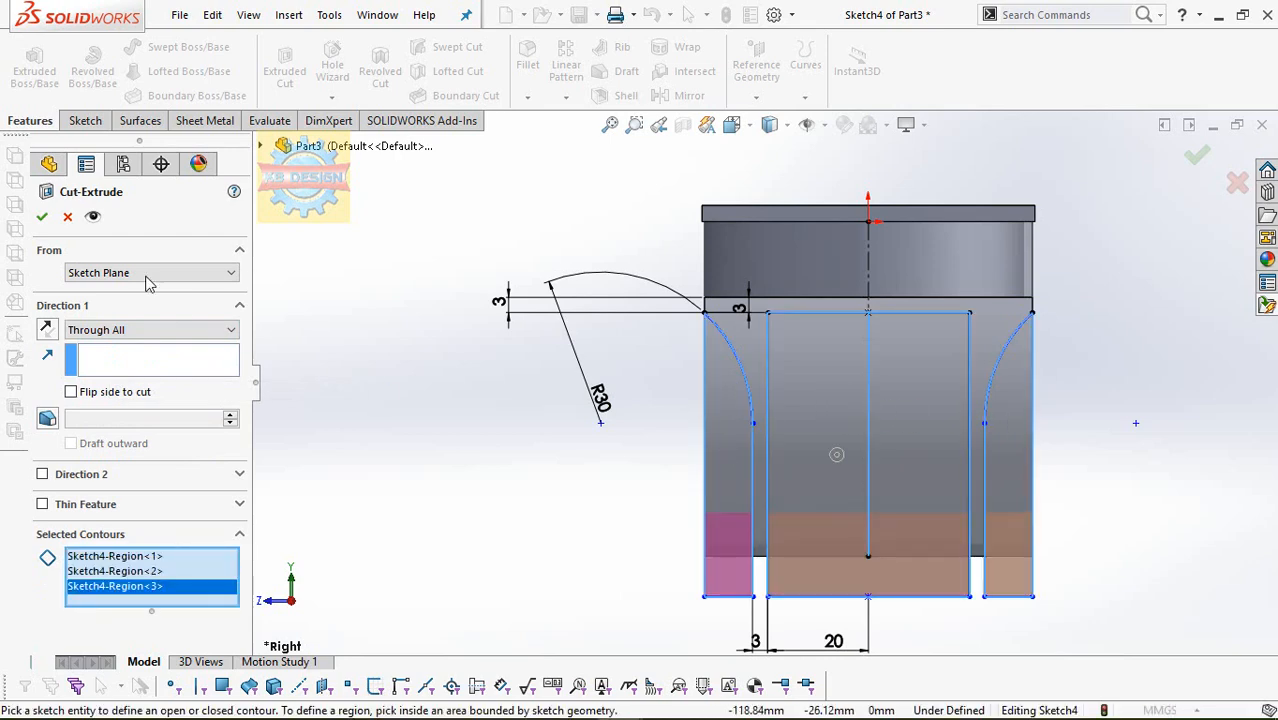
{"action": "middle_click_drag", "start_coordinate": [848, 402], "coordinate": [1018, 429]}
Edit the extruded cut to use the Through All - Both end condition.
{"action": "right_click", "coordinate": [133, 501]}
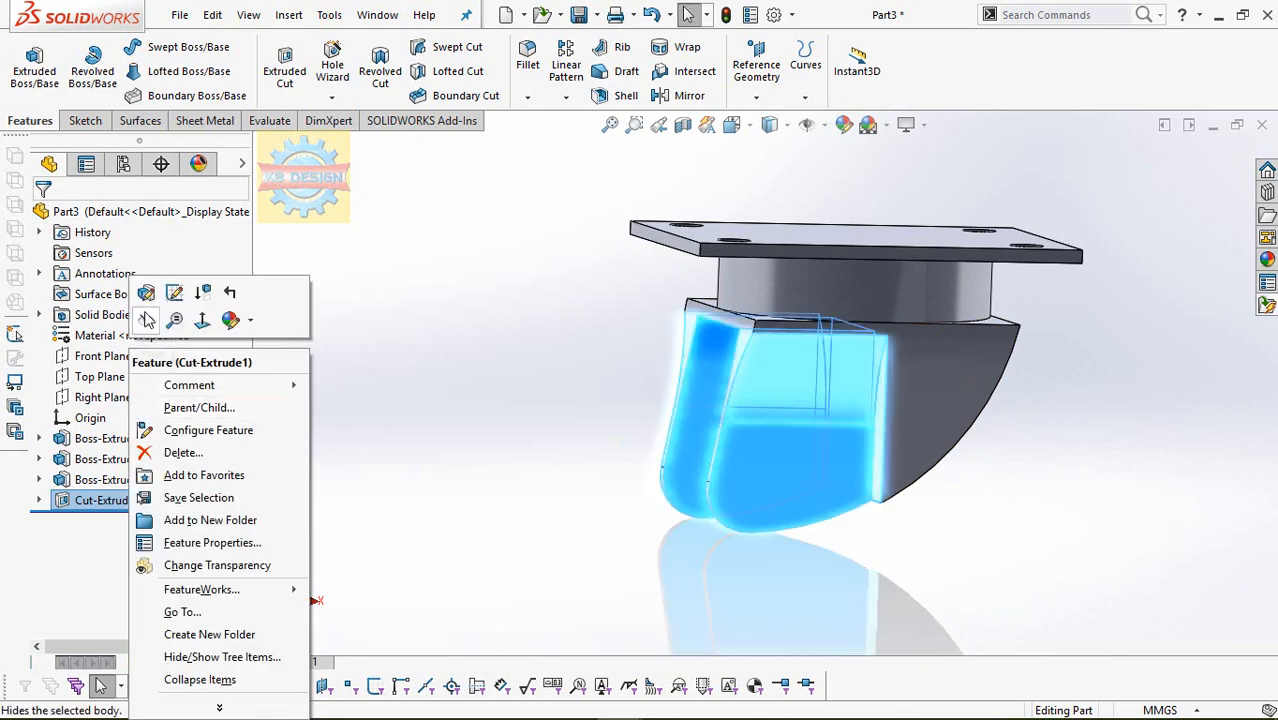
{"action": "left_click", "coordinate": [163, 288]}
{"action": "left_click", "coordinate": [115, 331]}
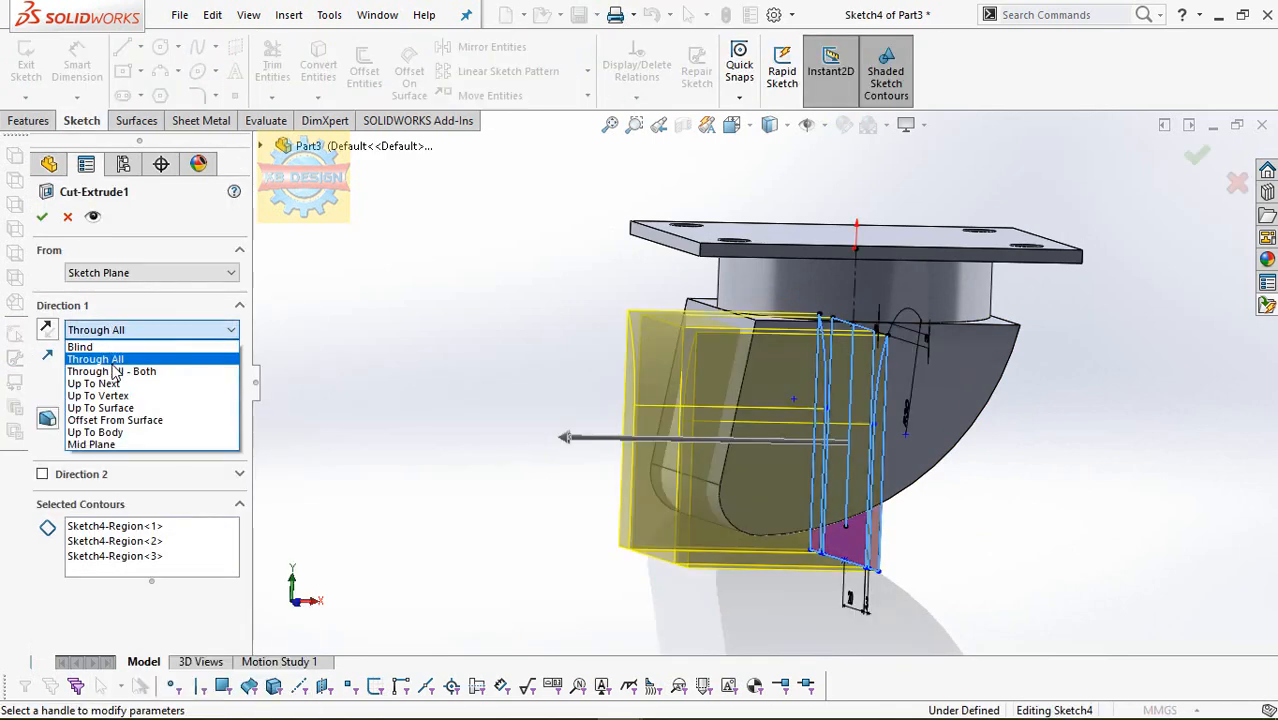
{"action": "left_click", "coordinate": [105, 368]}
{"action": "key", "text": "Return"}
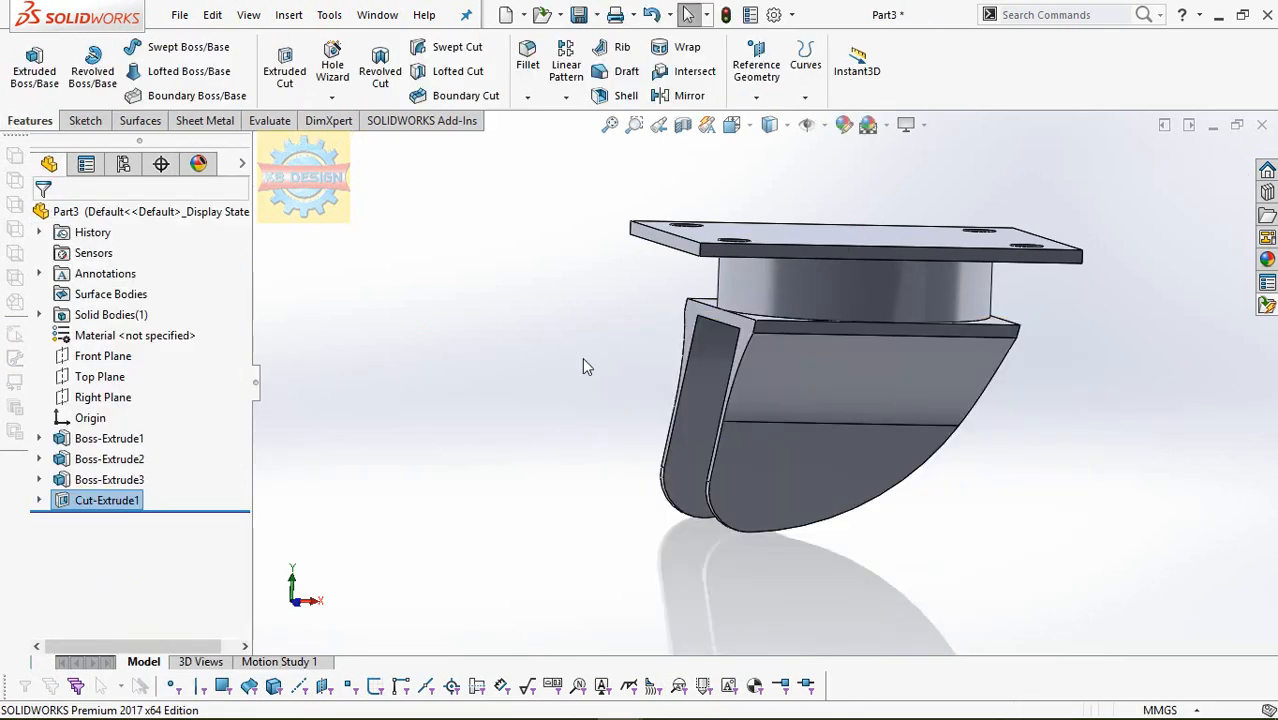
{"action": "middle_click_drag", "start_coordinate": [582, 357], "coordinate": [862, 490]}
{"action": "left_click", "coordinate": [859, 483]}
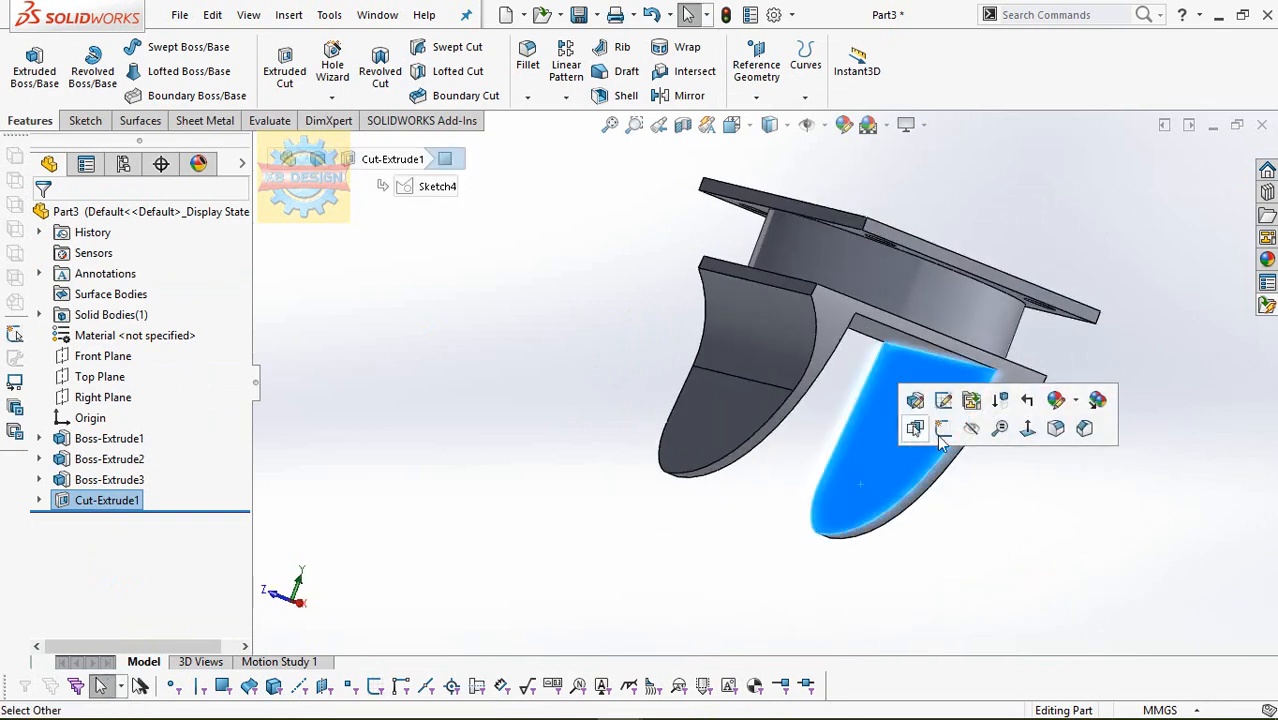
{"action": "left_click", "coordinate": [912, 432]}
{"action": "left_click", "coordinate": [12, 68]}
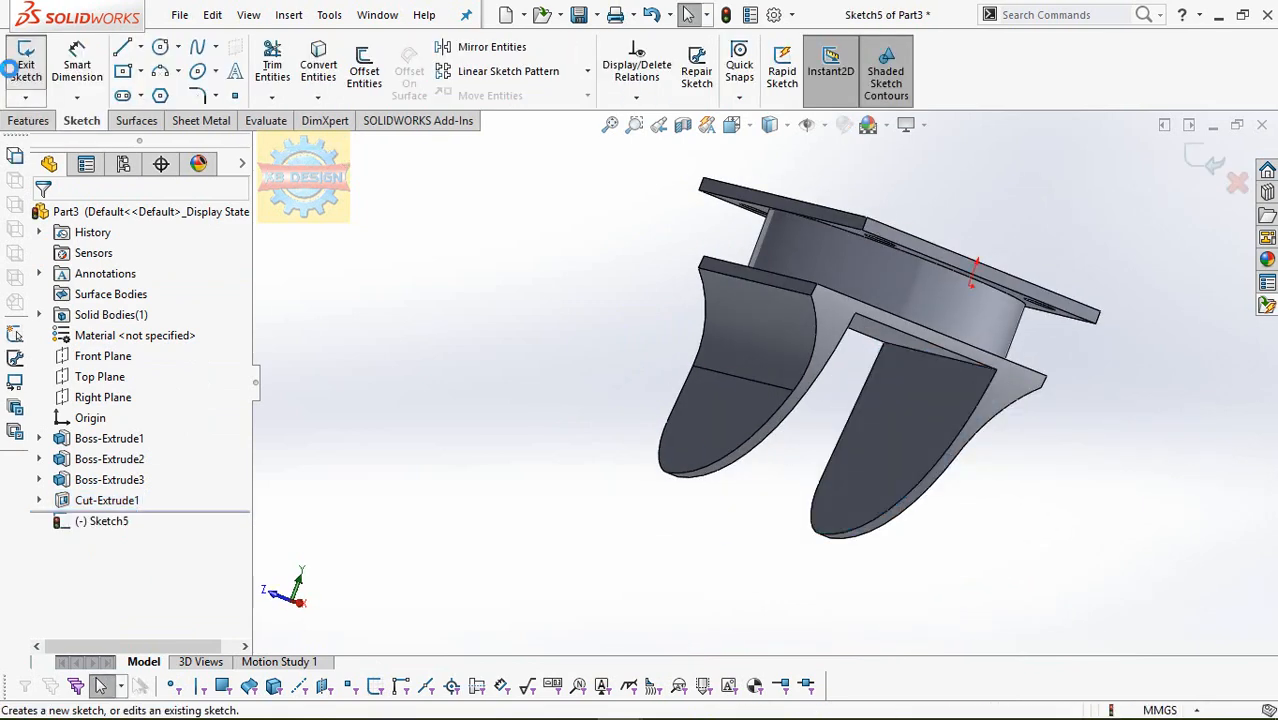
Start a sketch on the Front Plane and show Sketch3, the side profile sketch of the bracket body.
{"action": "left_click", "coordinate": [92, 356]}
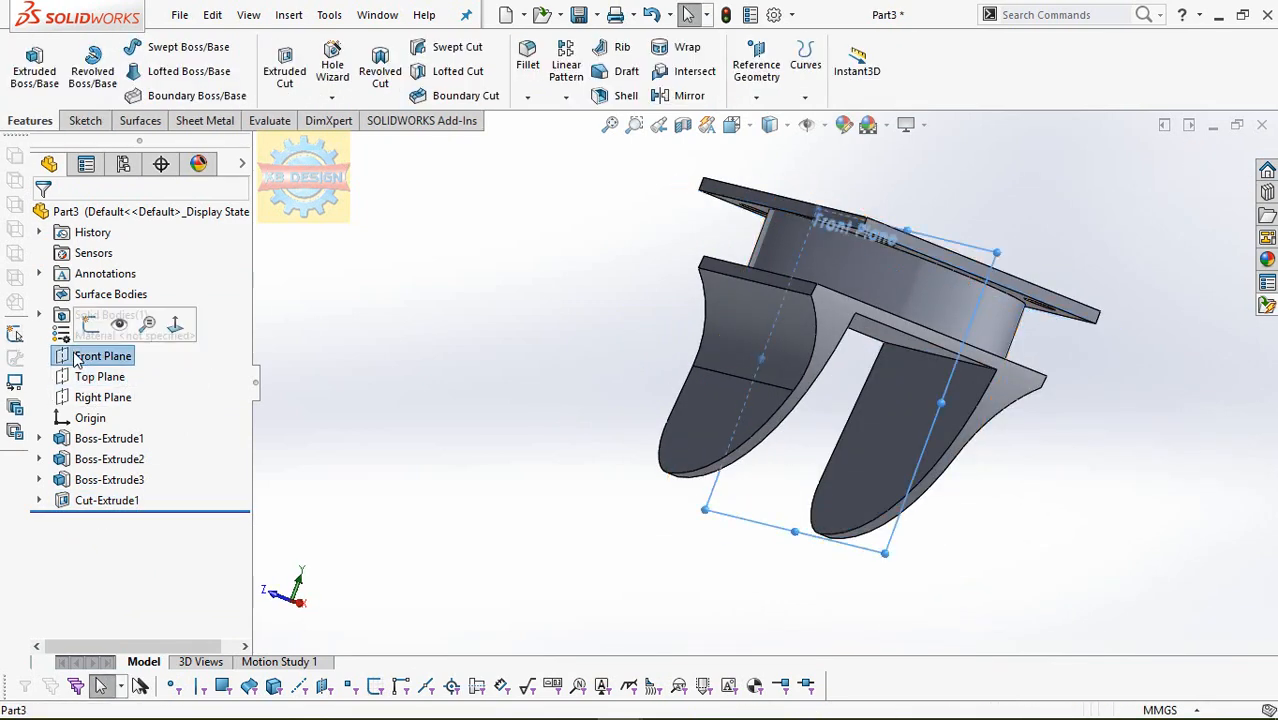
{"action": "left_click", "coordinate": [86, 337]}
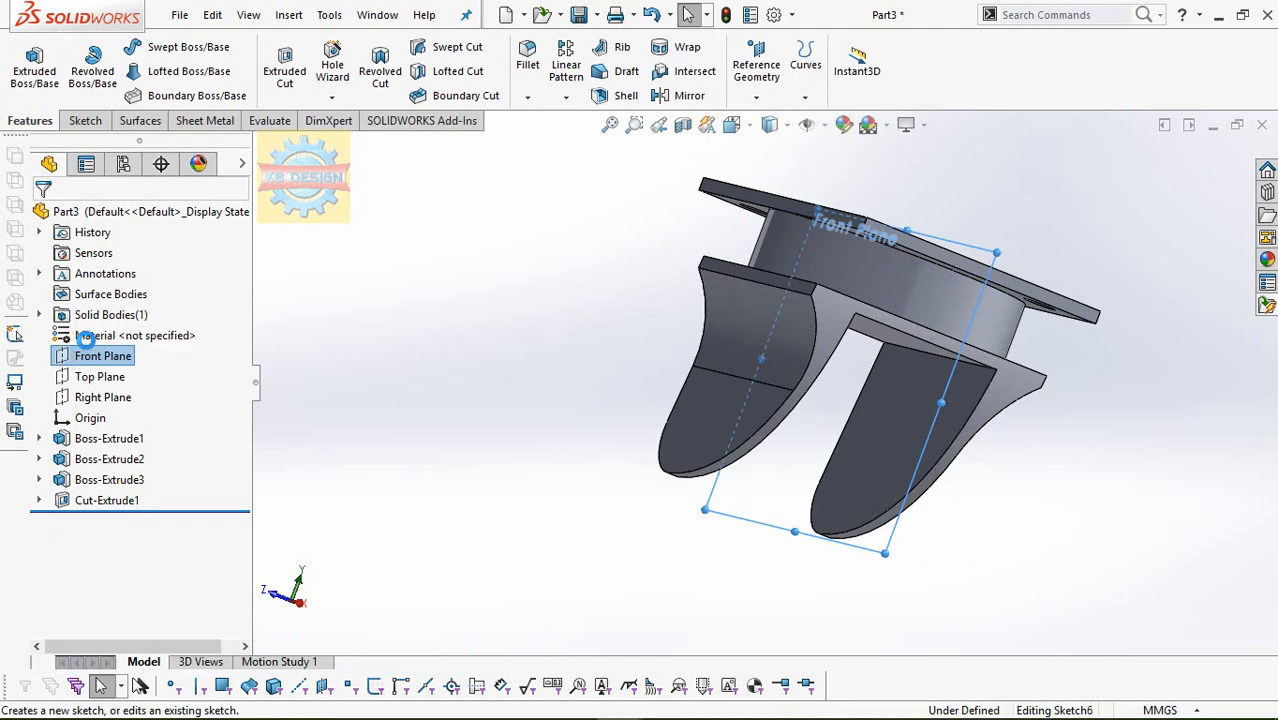
{"action": "left_click", "coordinate": [39, 459]}
{"action": "left_click", "coordinate": [105, 480]}
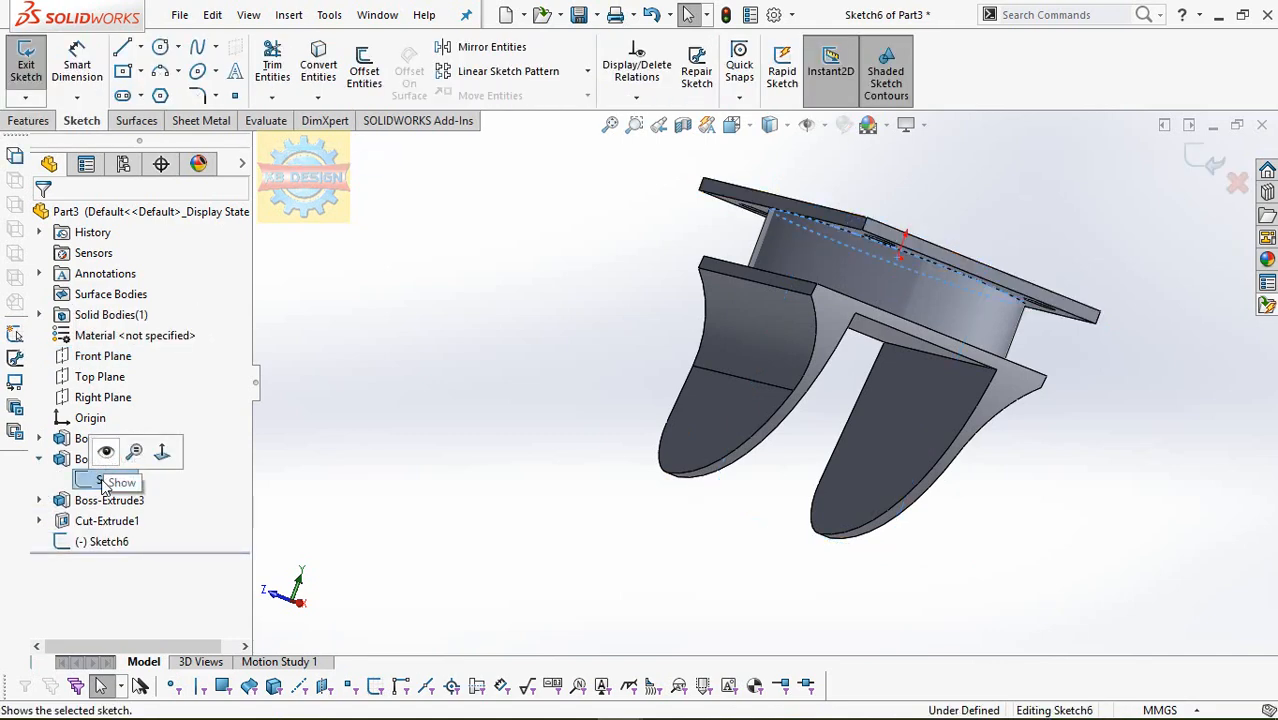
{"action": "left_click", "coordinate": [39, 500]}
{"action": "left_click", "coordinate": [95, 522]}
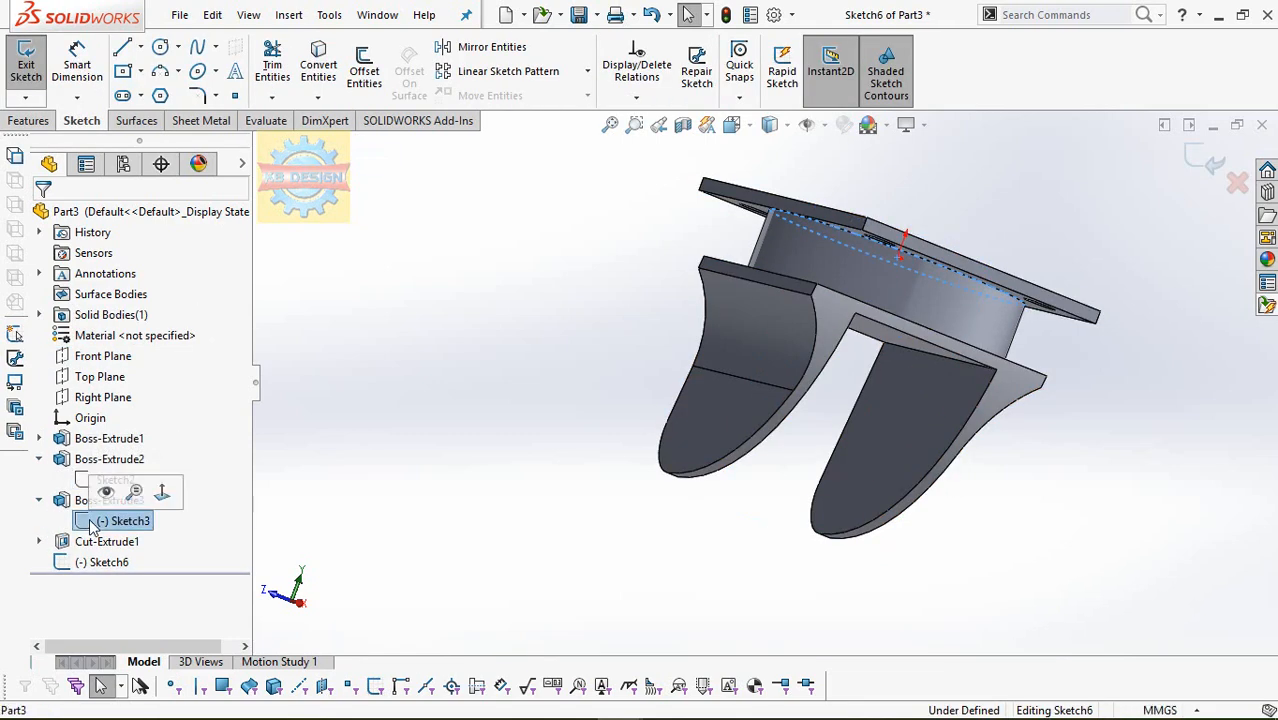
Convert the center point of the side profile's lower arc into the new sketch, and hide Sketch3.
{"action": "left_click", "coordinate": [657, 499]}
{"action": "left_click", "coordinate": [763, 466]}
{"action": "left_click", "coordinate": [326, 69]}
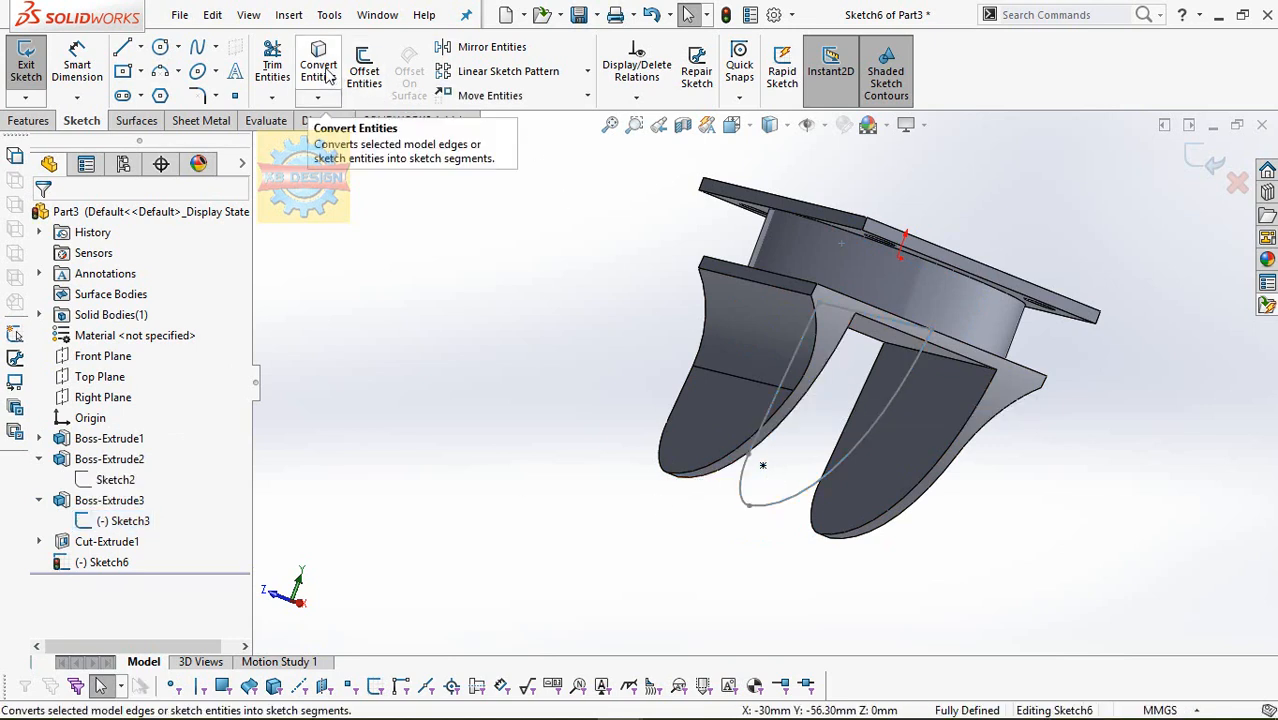
{"action": "left_click", "coordinate": [123, 521]}
{"action": "left_click", "coordinate": [134, 486]}
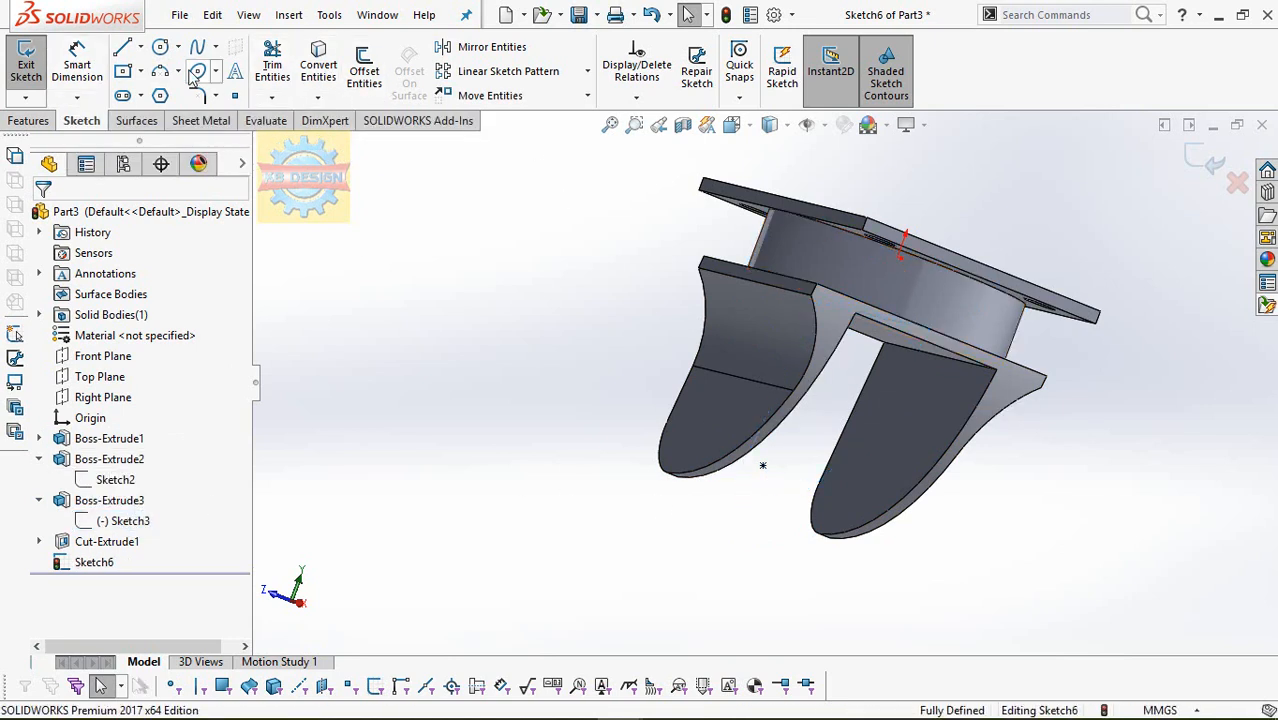
Draw a circle centered on the converted point and set its diameter to 10 mm.
{"action": "left_click", "coordinate": [165, 48]}
{"action": "left_click", "coordinate": [763, 465]}
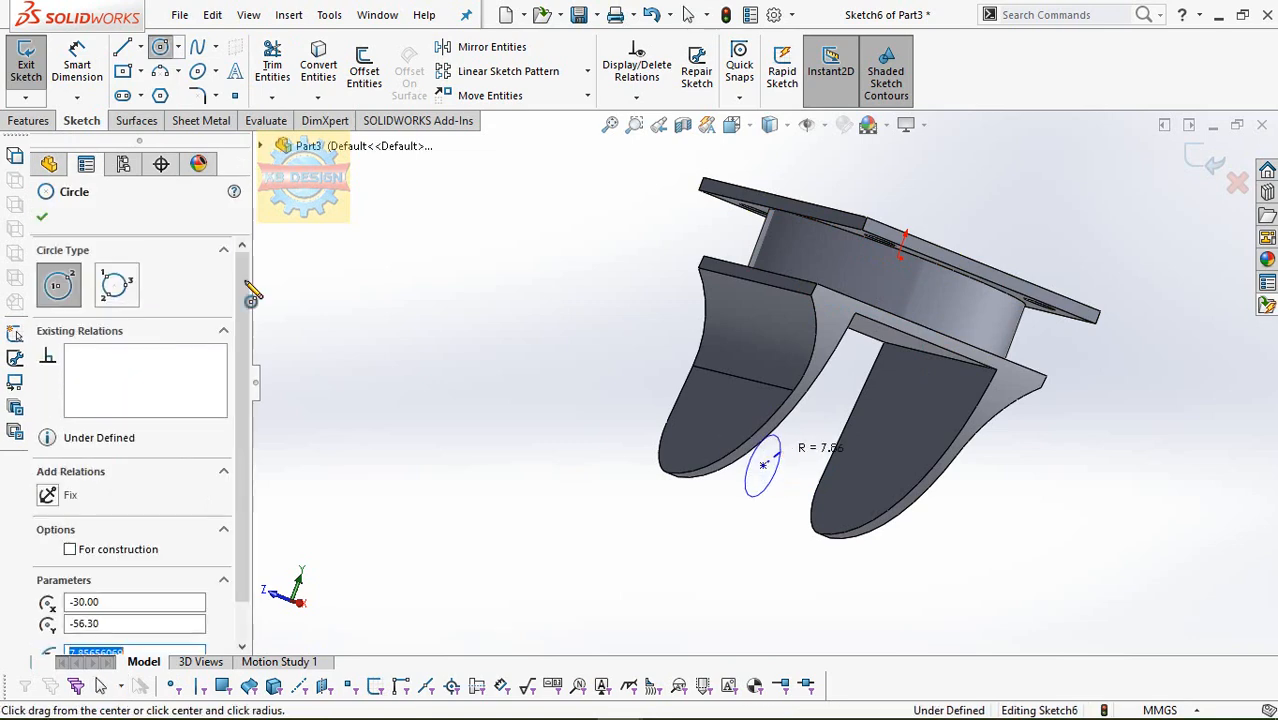
{"action": "left_click", "coordinate": [779, 450]}
{"action": "left_click", "coordinate": [77, 65]}
{"action": "left_click", "coordinate": [772, 452]}
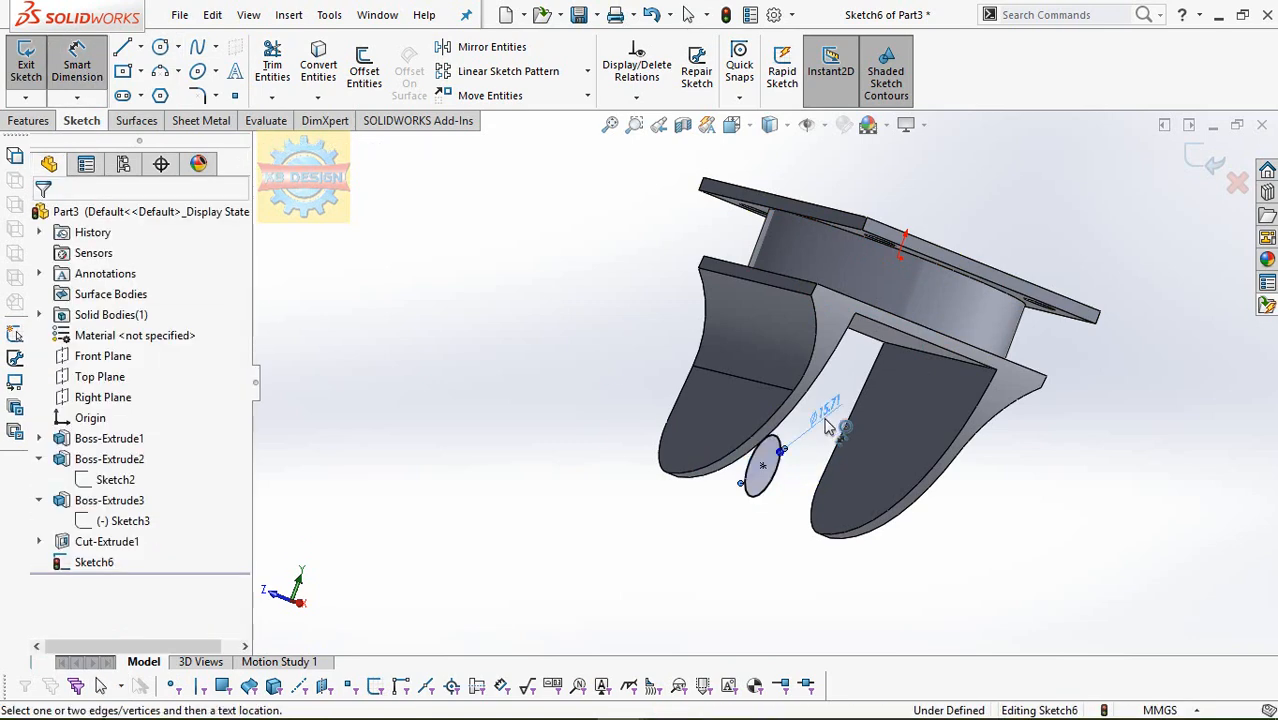
{"action": "left_click", "coordinate": [826, 427]}
{"action": "type", "text": "10"}
{"action": "key", "text": "Return"}
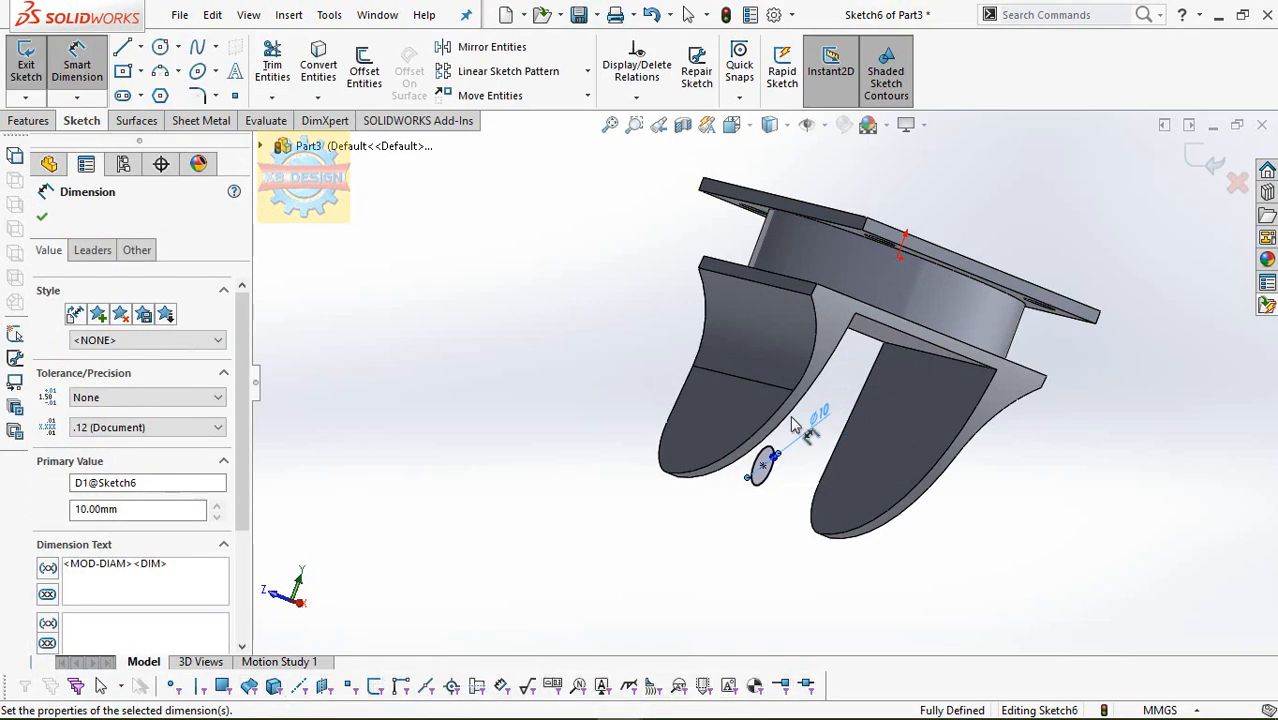
Extrude the 10 mm circle 54 mm with the Mid Plane end condition to form the wheel axle through the fork.
{"action": "left_click", "coordinate": [30, 120]}
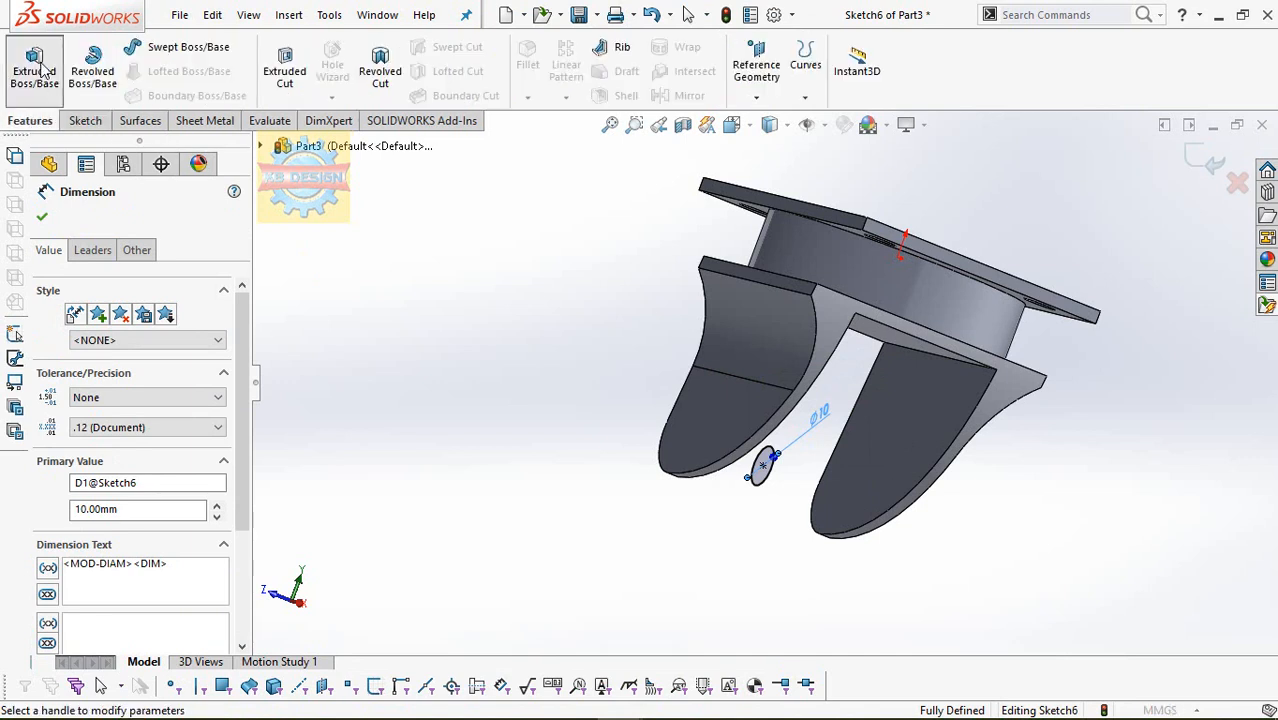
{"action": "left_click", "coordinate": [35, 68]}
{"action": "type", "text": "27"}
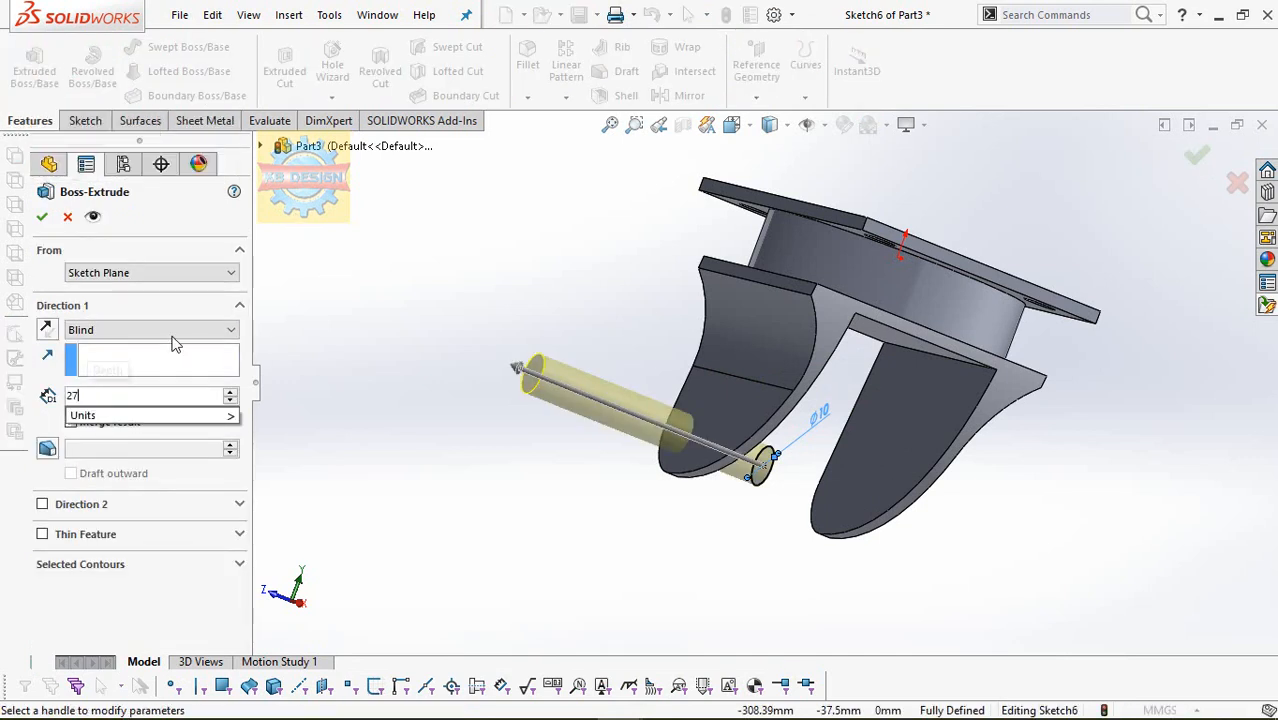
{"action": "key", "text": "BackSpace"}
{"action": "key", "text": "BackSpace"}
{"action": "type", "text": "54"}
{"action": "left_click", "coordinate": [146, 329]}
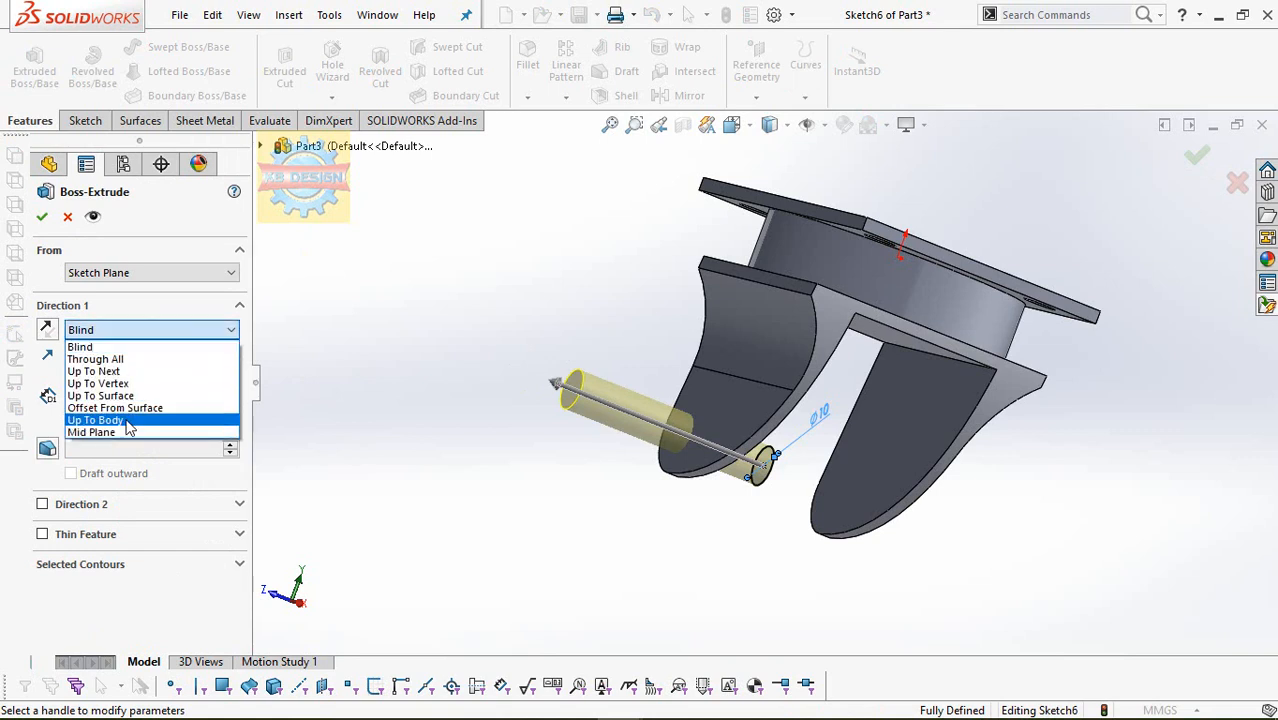
{"action": "left_click", "coordinate": [126, 432]}
{"action": "left_click", "coordinate": [43, 219]}
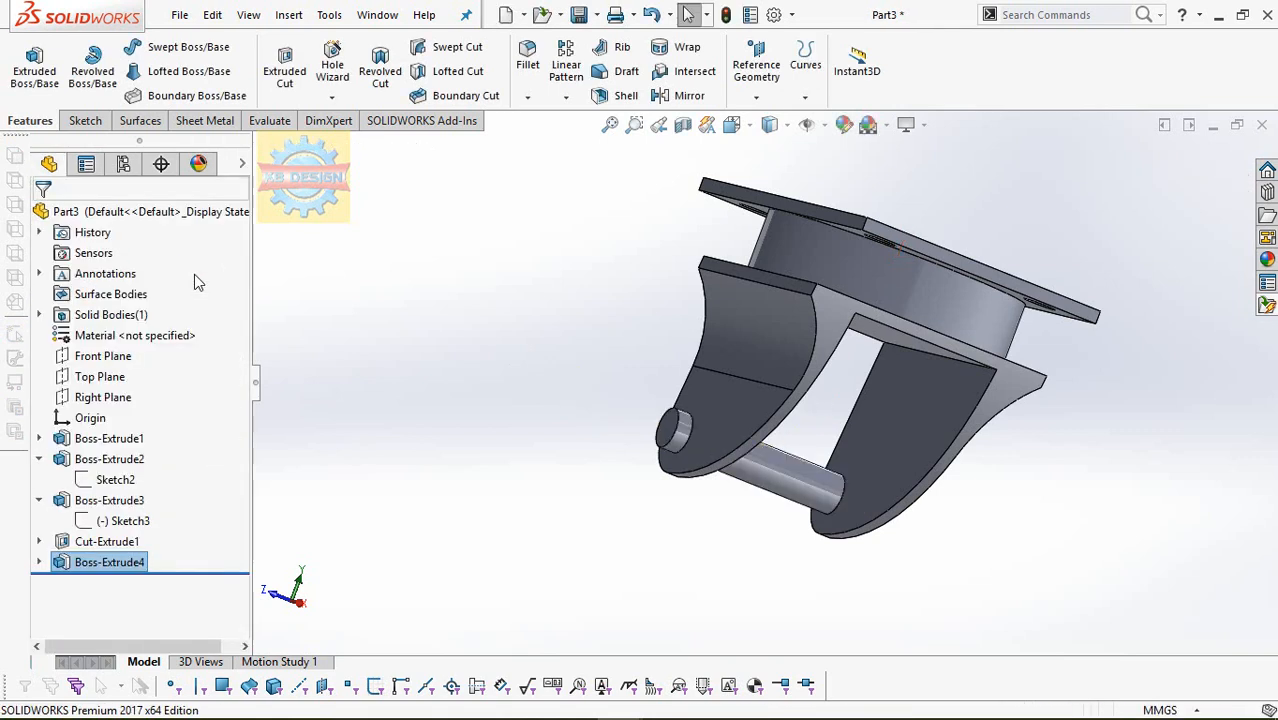
Show Sketch6, the axle's circle sketch, and start a new sketch on the Front Plane with the Circle tool.
{"action": "left_click", "coordinate": [39, 563]}
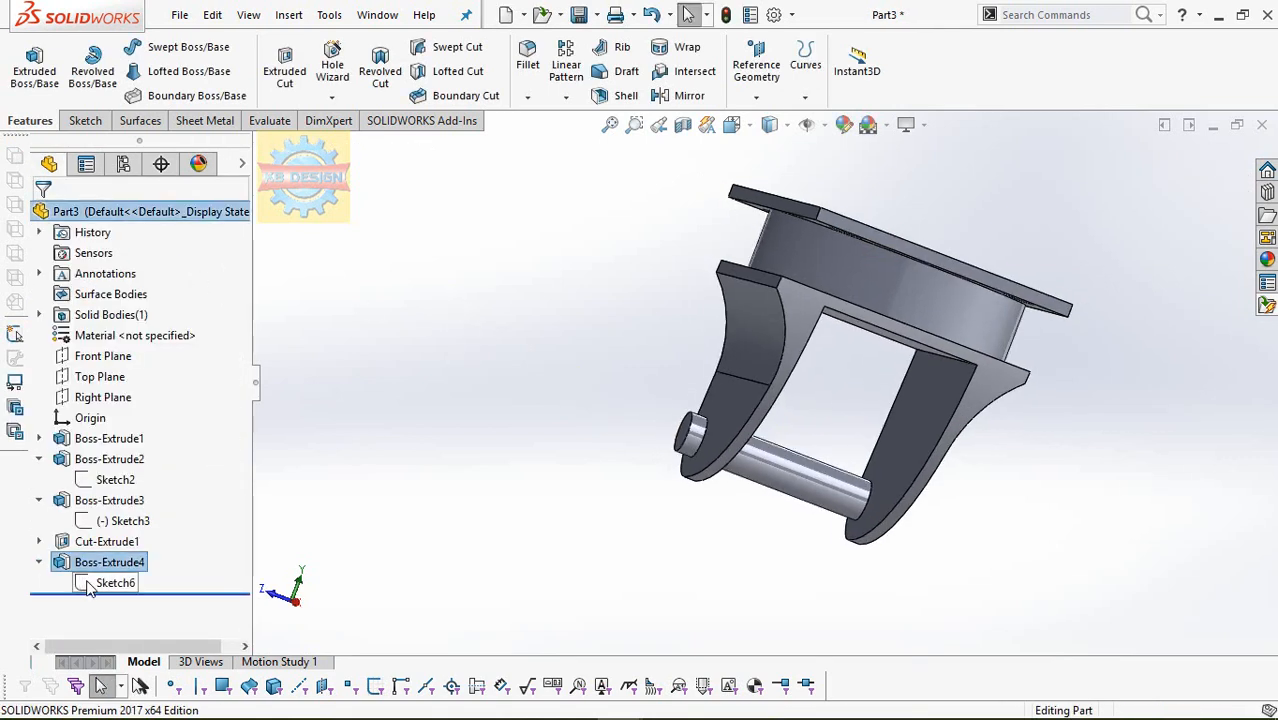
{"action": "left_click", "coordinate": [92, 580]}
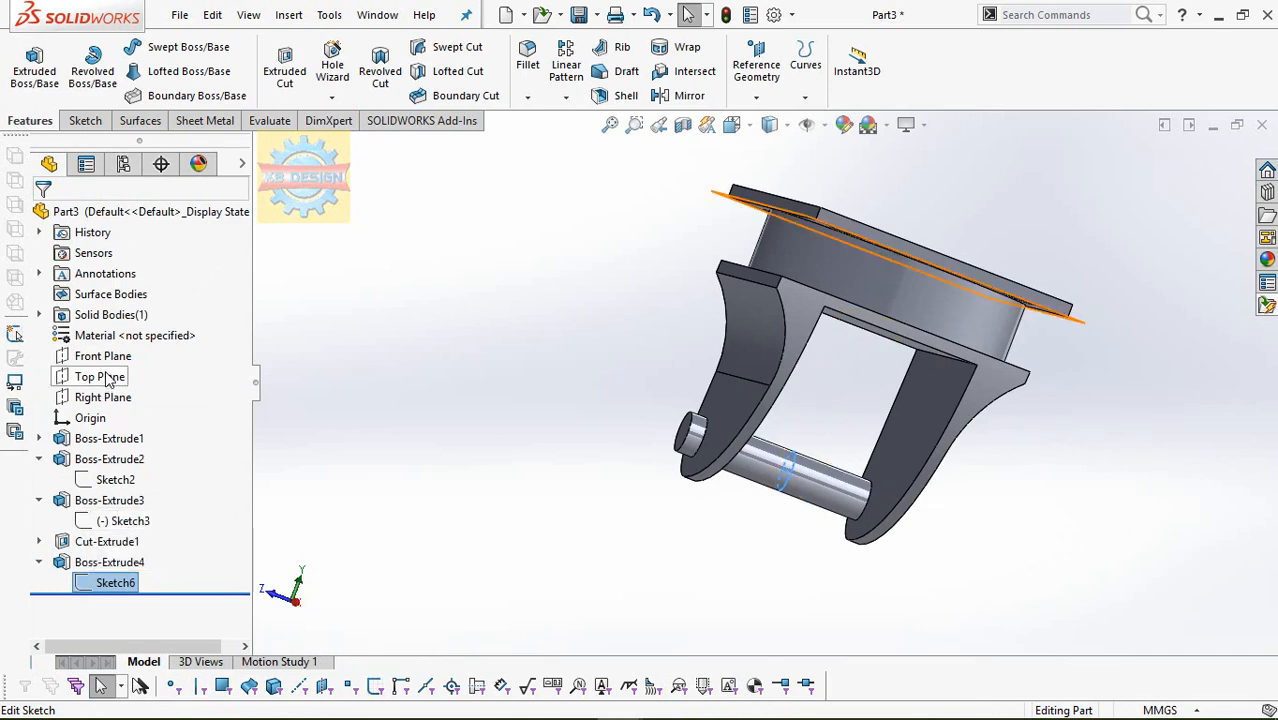
{"action": "left_click", "coordinate": [107, 398]}
{"action": "left_click", "coordinate": [98, 377]}
{"action": "left_click", "coordinate": [88, 356]}
{"action": "left_click", "coordinate": [107, 583]}
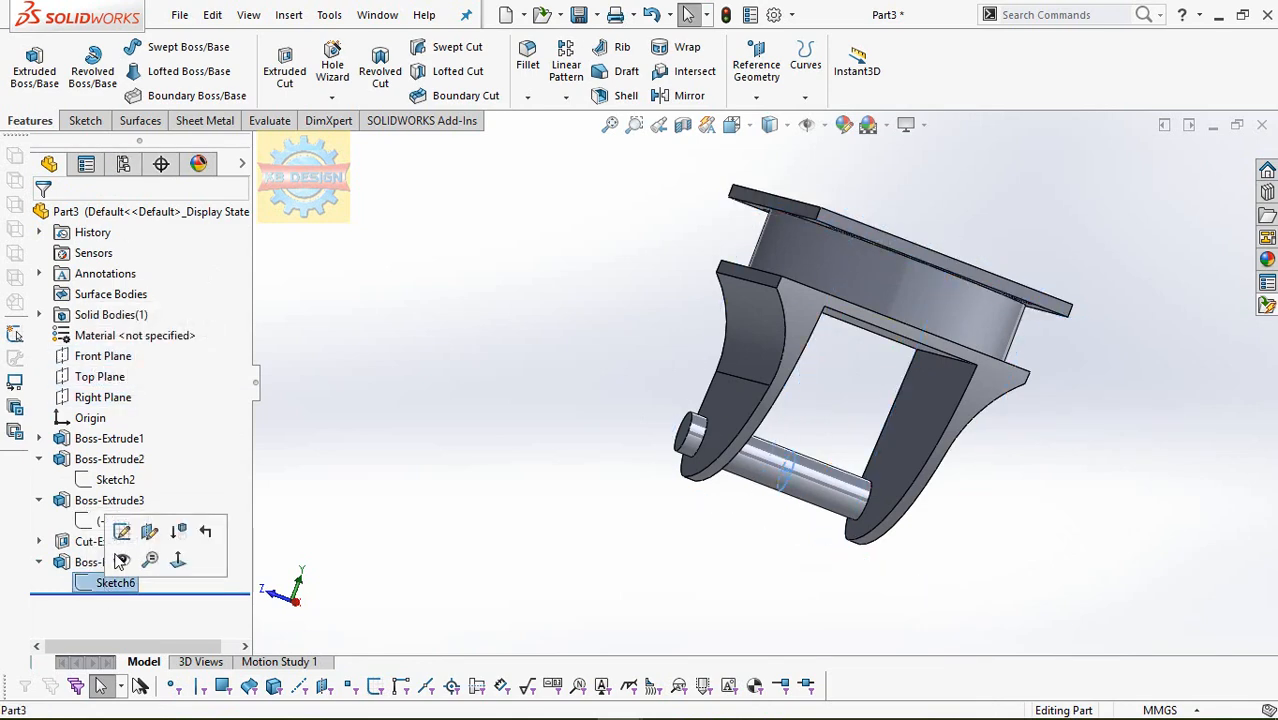
{"action": "left_click", "coordinate": [99, 362]}
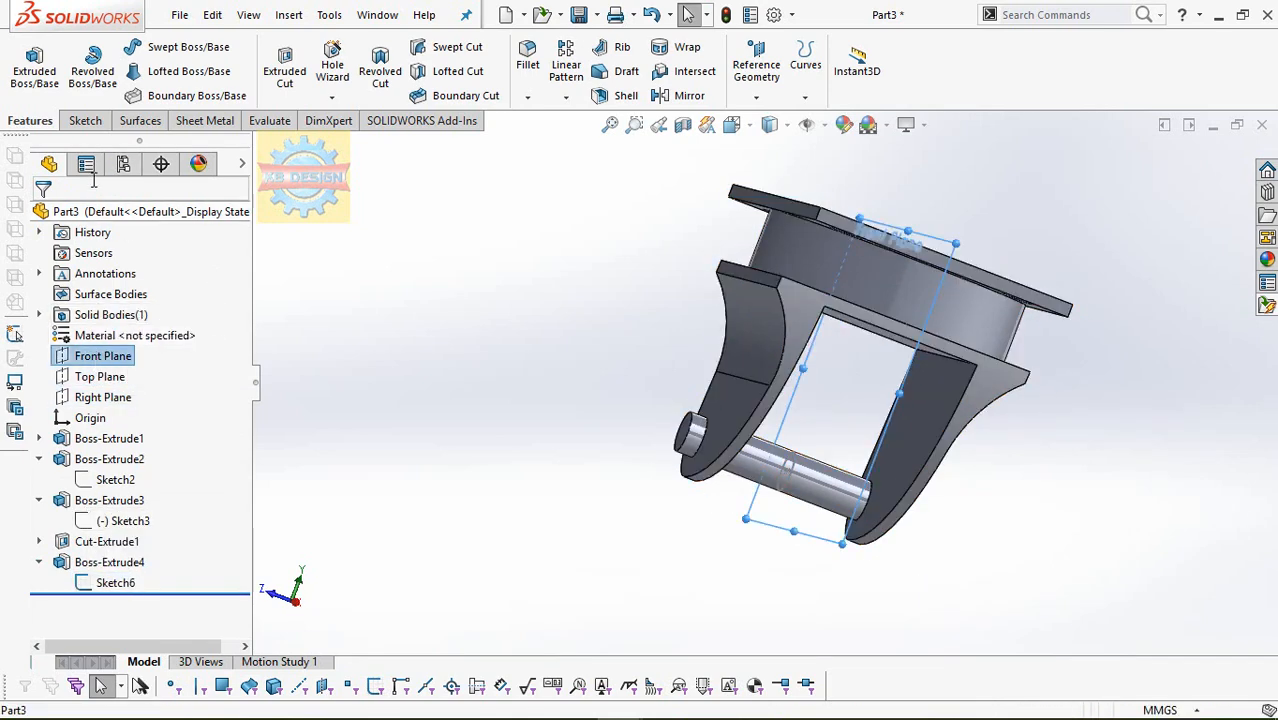
{"action": "left_click", "coordinate": [85, 120]}
{"action": "left_click", "coordinate": [26, 65]}
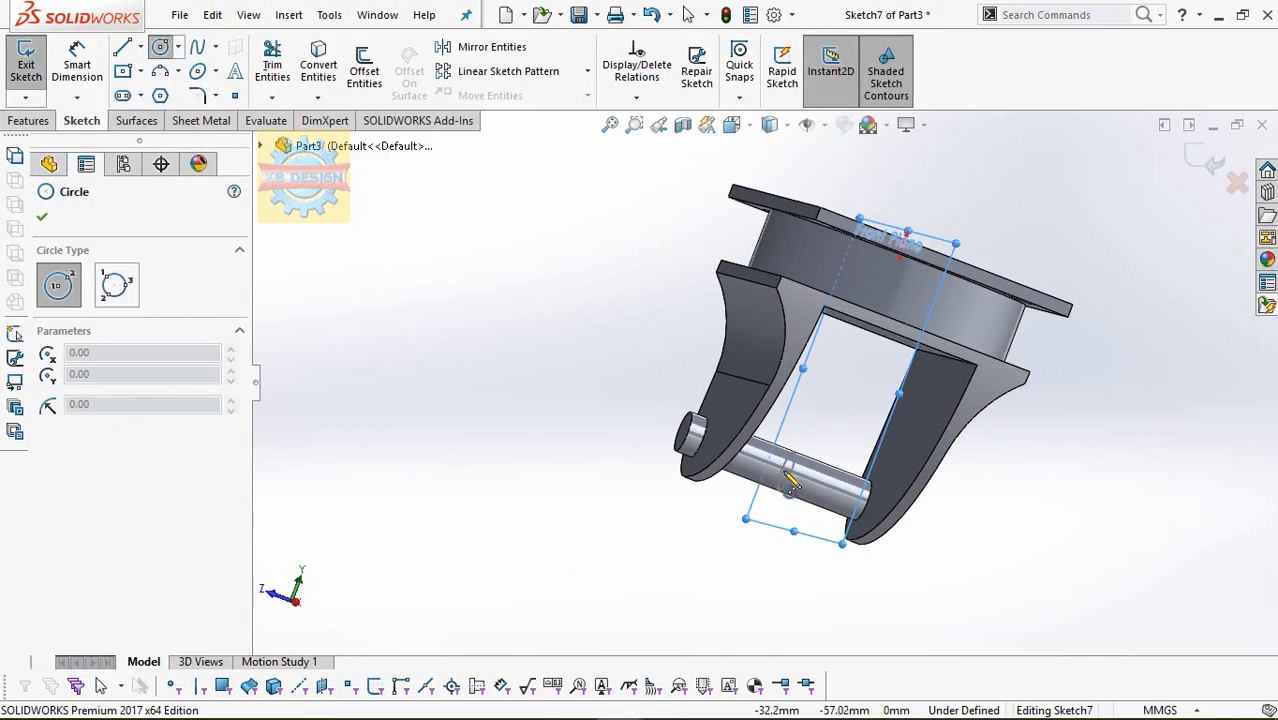
Draw a circle centered on the axle's center and set its diameter to 65 mm.
{"action": "mouse_move", "coordinate": [786, 470]}
{"action": "left_mouse_down"}
{"action": "mouse_move", "coordinate": [811, 420]}
{"action": "mouse_move", "coordinate": [822, 424]}
{"action": "left_mouse_up"}
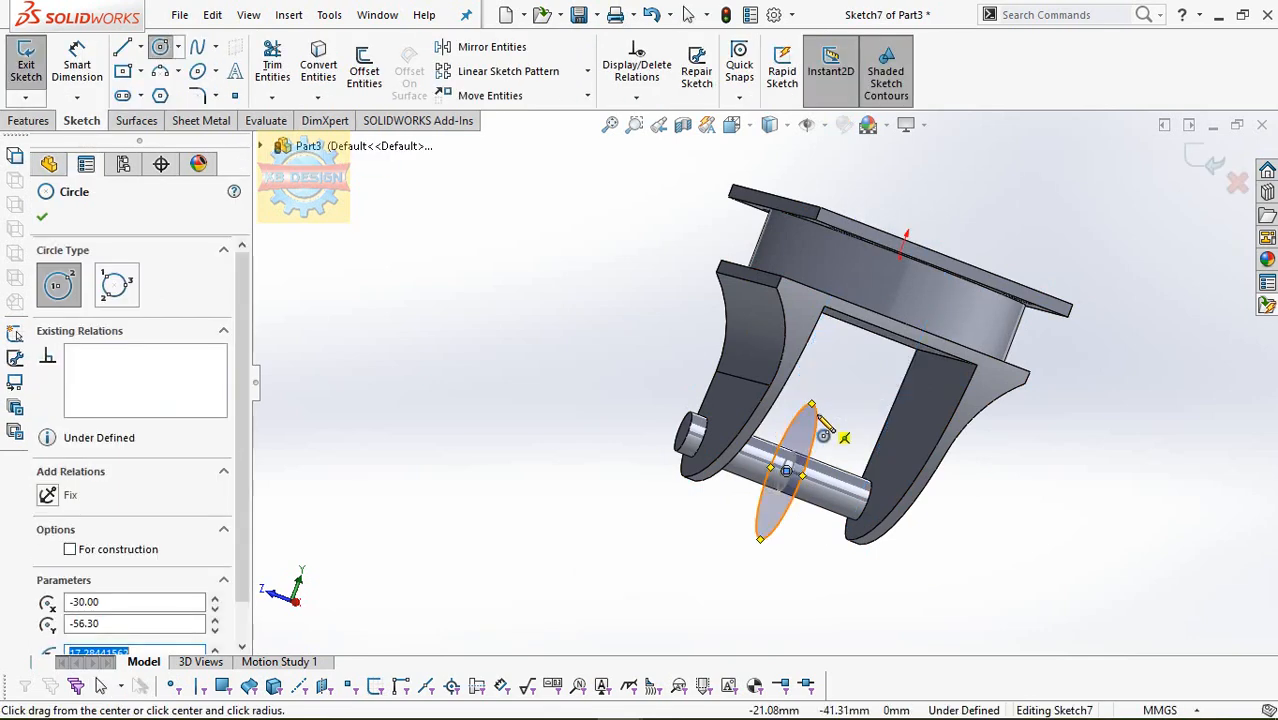
{"action": "left_click", "coordinate": [77, 64]}
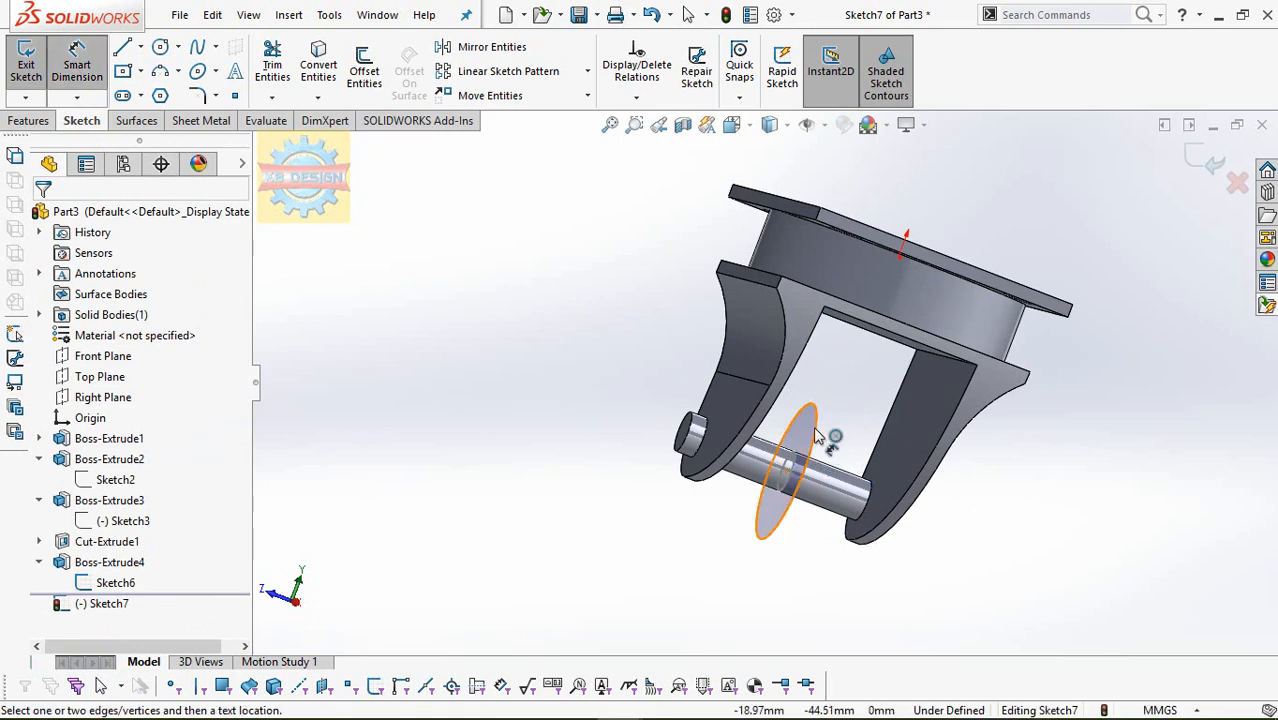
{"action": "left_click", "coordinate": [816, 436]}
{"action": "left_click", "coordinate": [869, 424]}
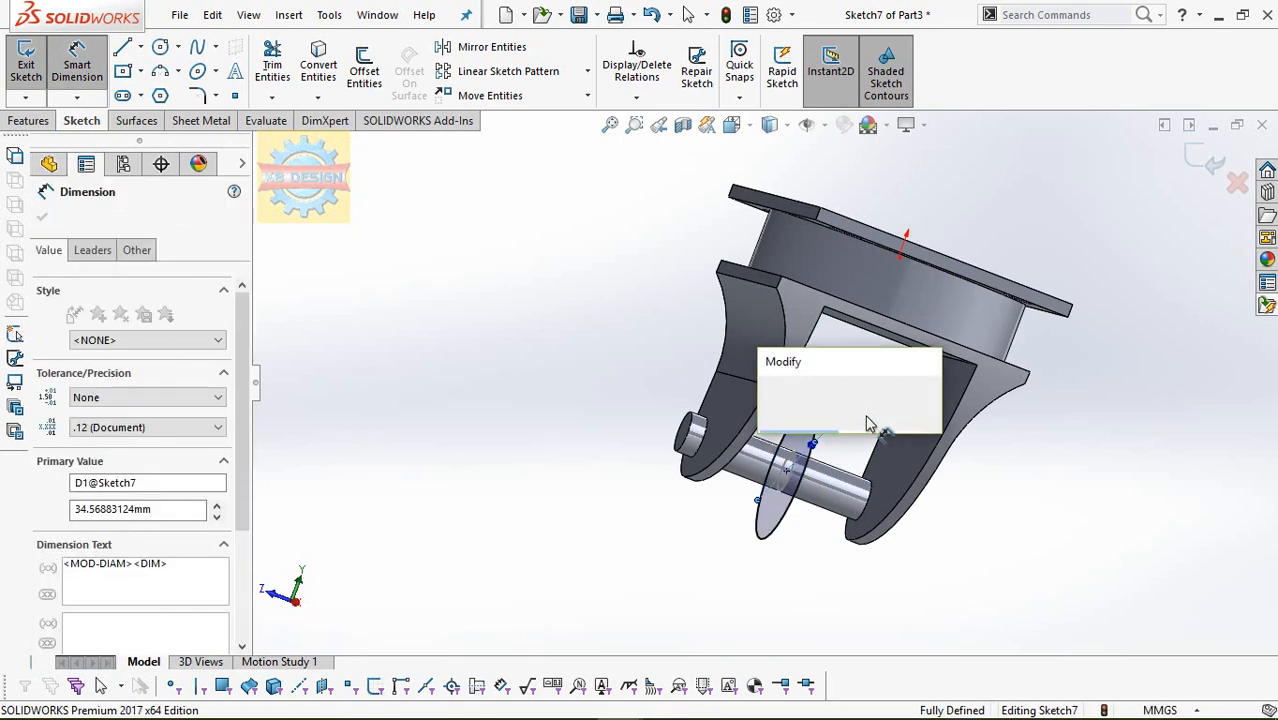
{"action": "type", "text": "65"}
{"action": "key", "text": "Return"}
Extrude the 65 mm circle 38 mm with the Mid Plane end condition to form the wheel between the fork arms.
{"action": "left_click", "coordinate": [40, 121]}
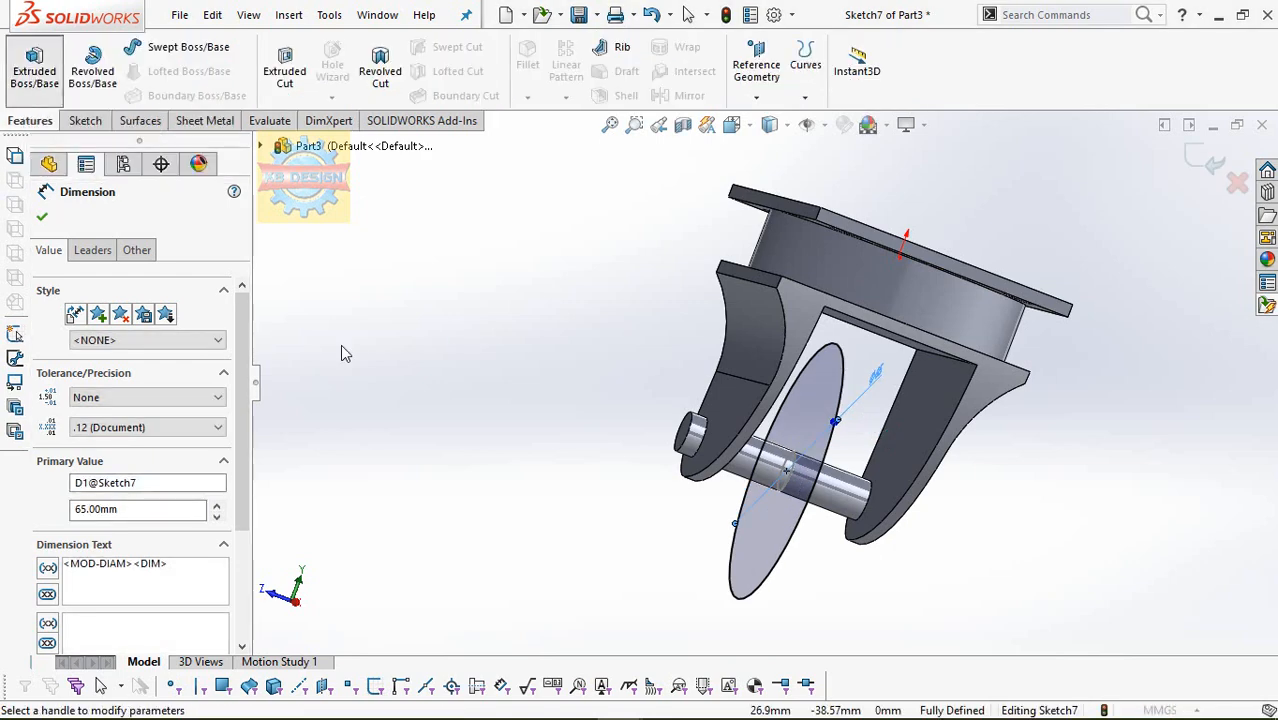
{"action": "type", "text": "38"}
{"action": "left_click", "coordinate": [160, 330]}
{"action": "left_click", "coordinate": [145, 421]}
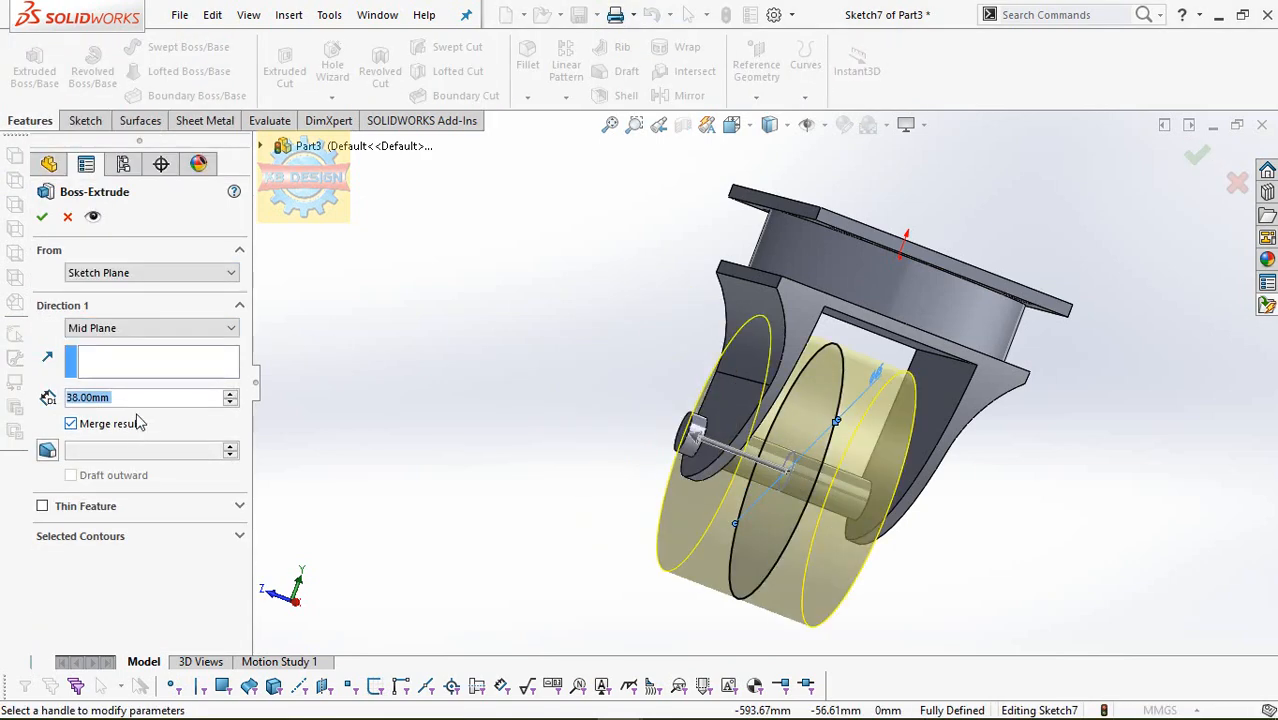
{"action": "left_click", "coordinate": [43, 218]}
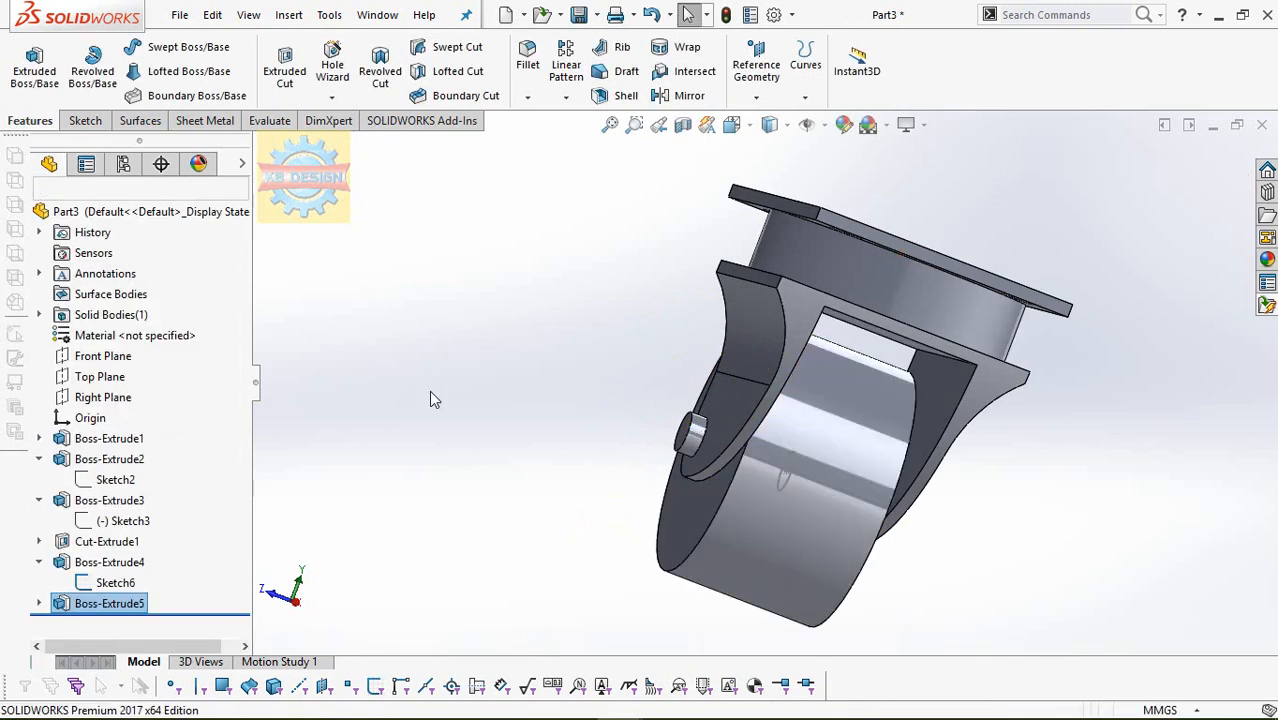
Fillet the four corner edges of the caster's square mounting plate with a 3 mm radius.
{"action": "left_click", "coordinate": [146, 560]}
{"action": "mouse_move", "coordinate": [582, 322]}
{"action": "middle_mouse_down"}
{"action": "mouse_move", "coordinate": [495, 255]}
{"action": "mouse_move", "coordinate": [519, 352]}
{"action": "middle_mouse_up"}
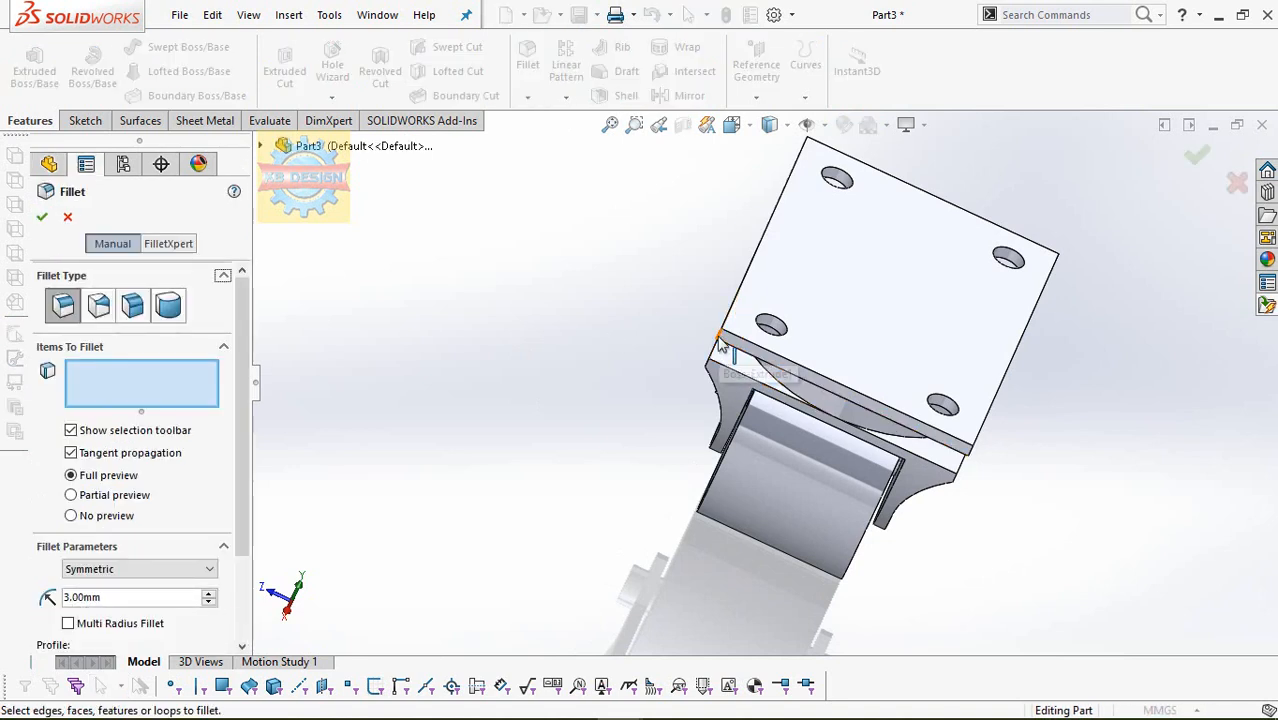
{"action": "left_click", "coordinate": [978, 445]}
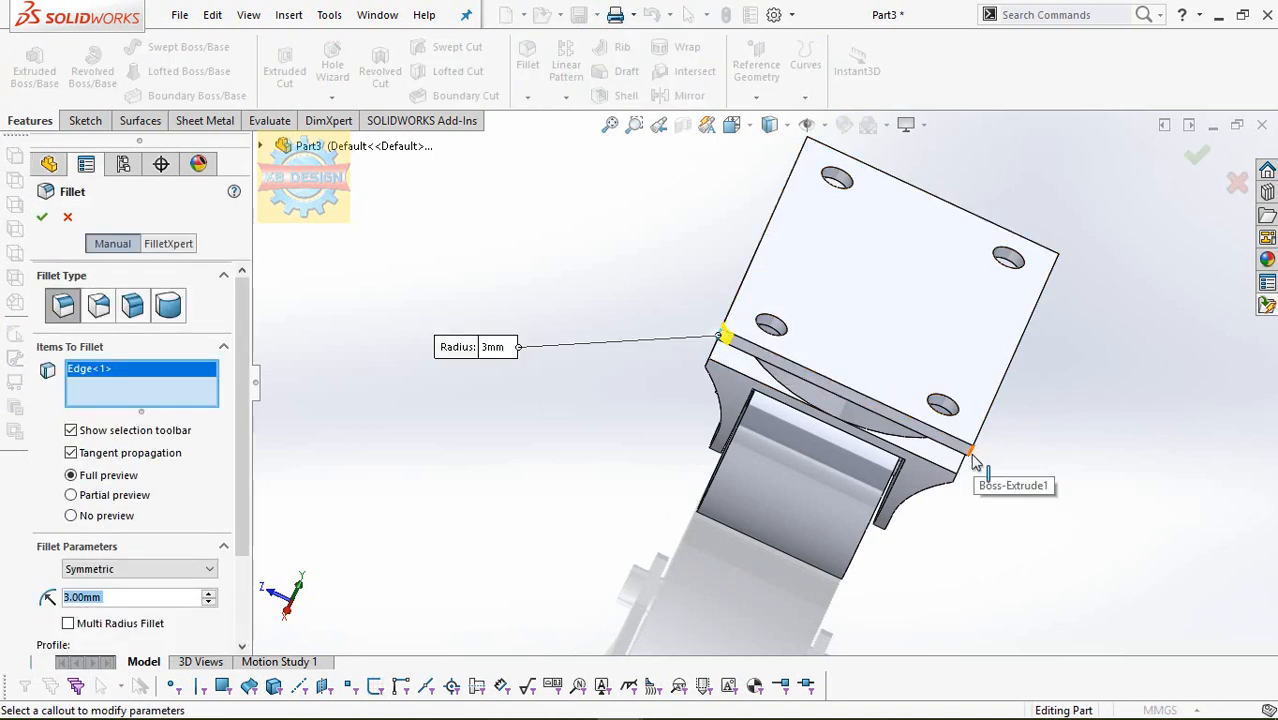
{"action": "left_click", "coordinate": [988, 455]}
{"action": "middle_click_drag", "start_coordinate": [988, 455], "coordinate": [876, 207]}
{"action": "left_click", "coordinate": [842, 322]}
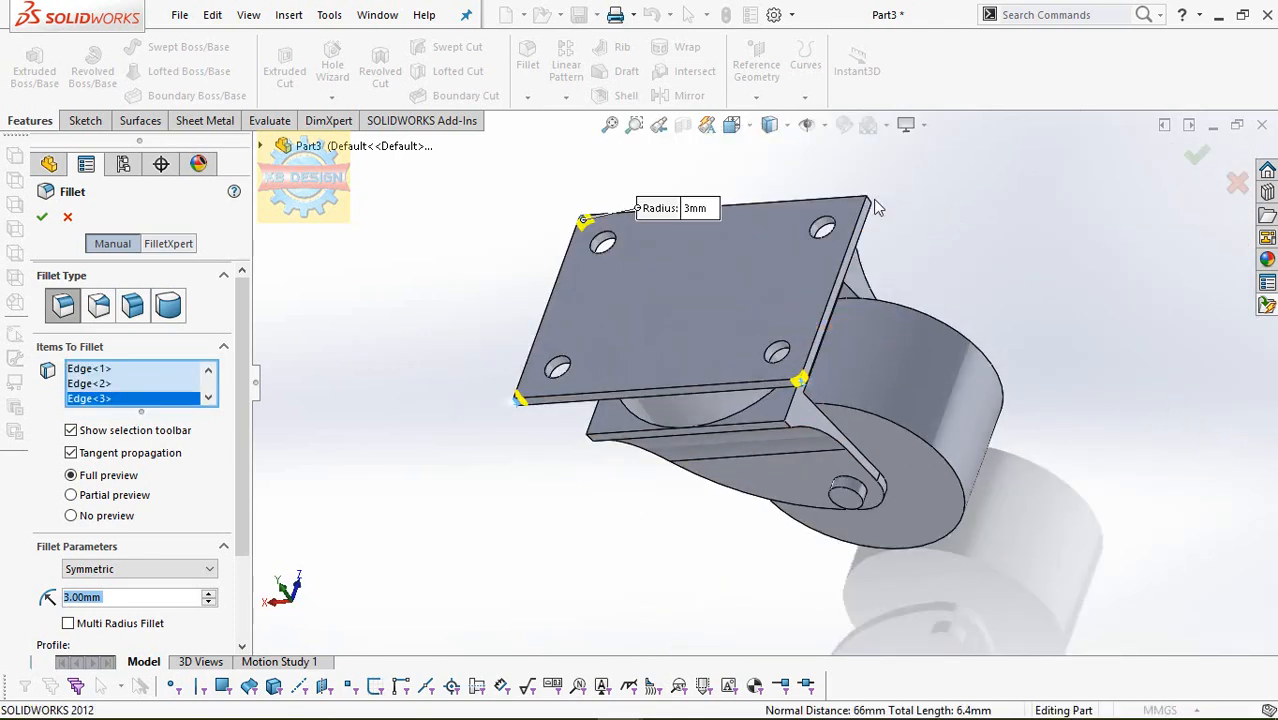
{"action": "left_click", "coordinate": [869, 205]}
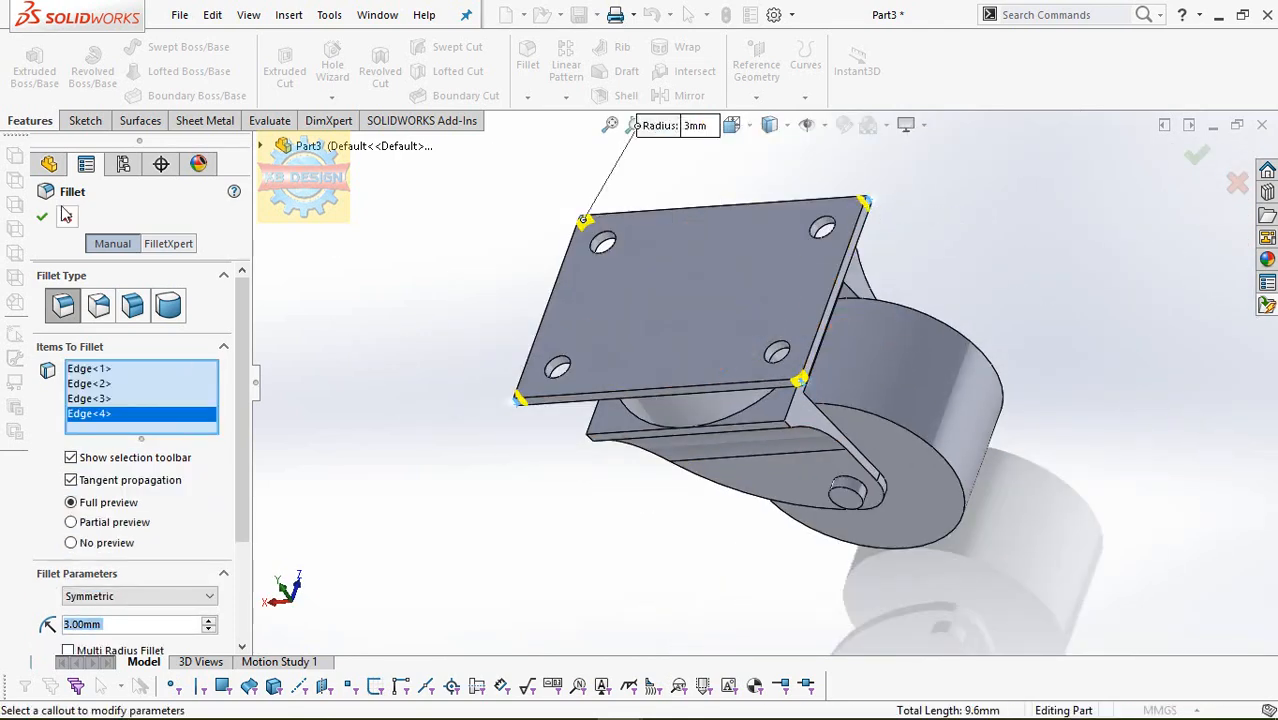
{"action": "middle_click_drag", "start_coordinate": [562, 354], "coordinate": [839, 356]}
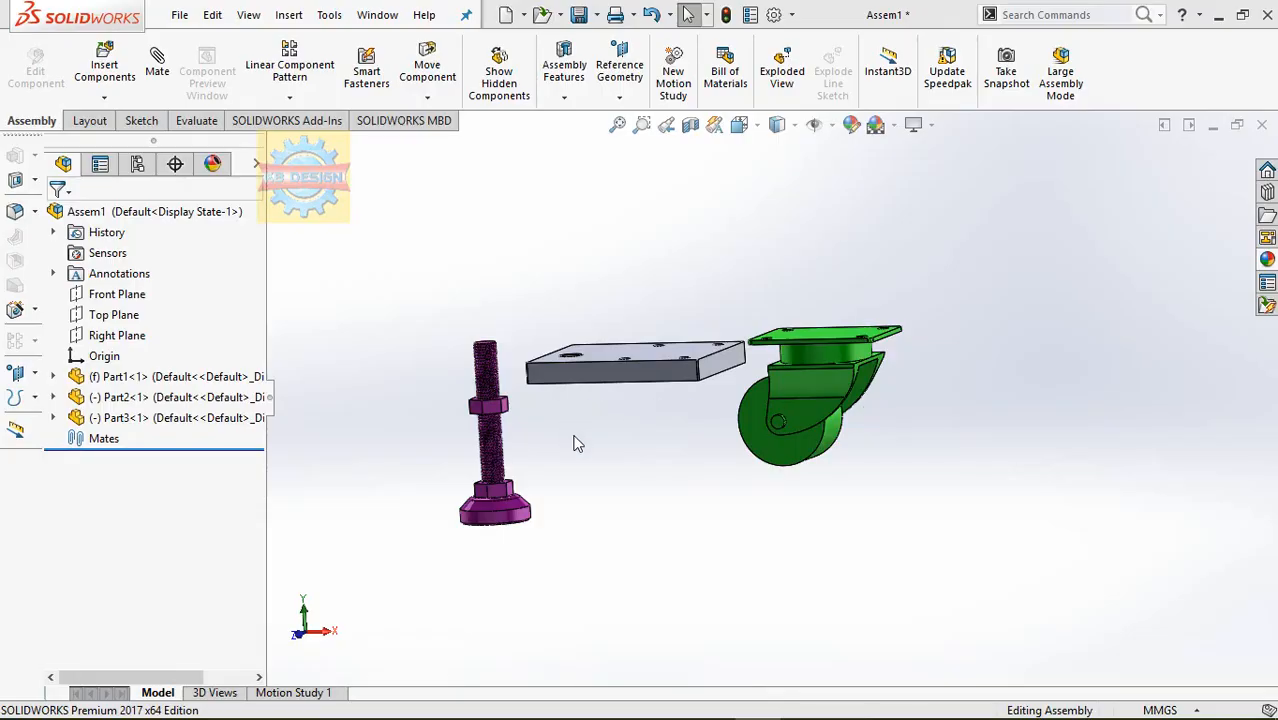
In the assembly, add a concentric mate between the leveling foot's cylindrical base face and the large hole in the plate.
{"action": "middle_click_drag", "start_coordinate": [575, 443], "coordinate": [550, 437]}
{"action": "scroll", "coordinate": [547, 440], "scroll_direction": "down", "scroll_amount": 5}
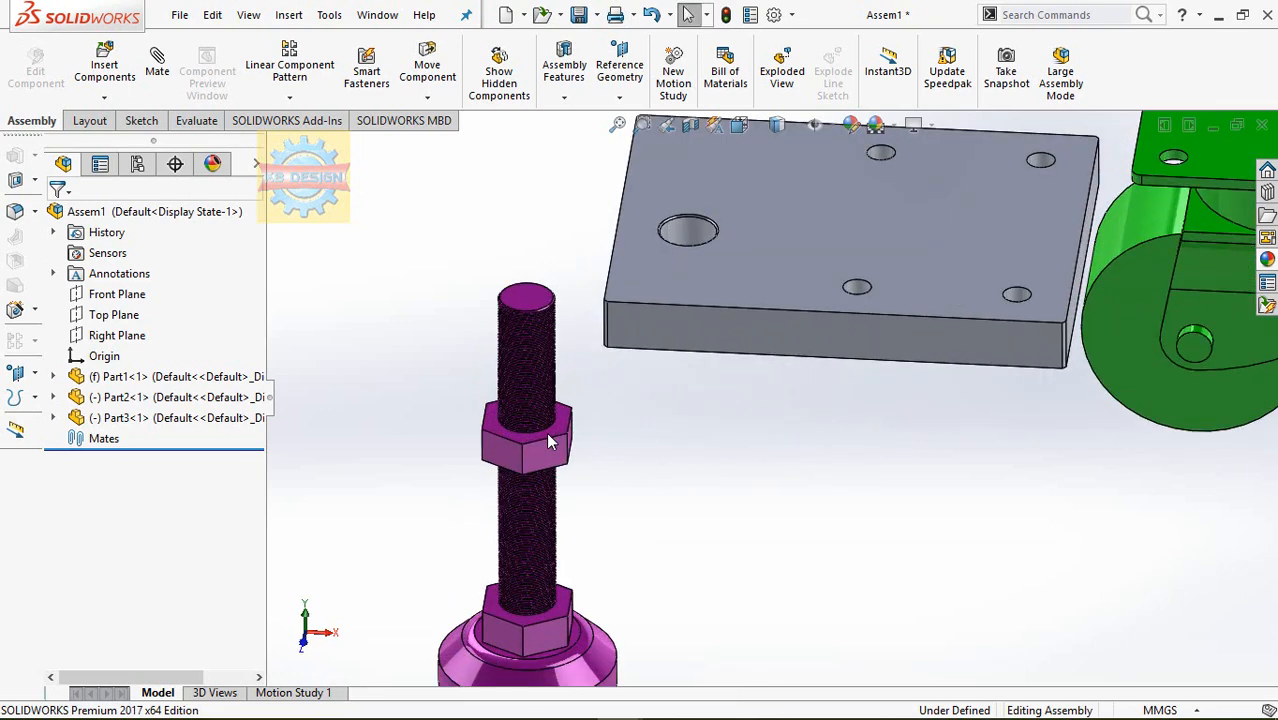
{"action": "scroll", "coordinate": [547, 436], "scroll_direction": "down", "scroll_amount": 2}
{"action": "left_click", "coordinate": [539, 436]}
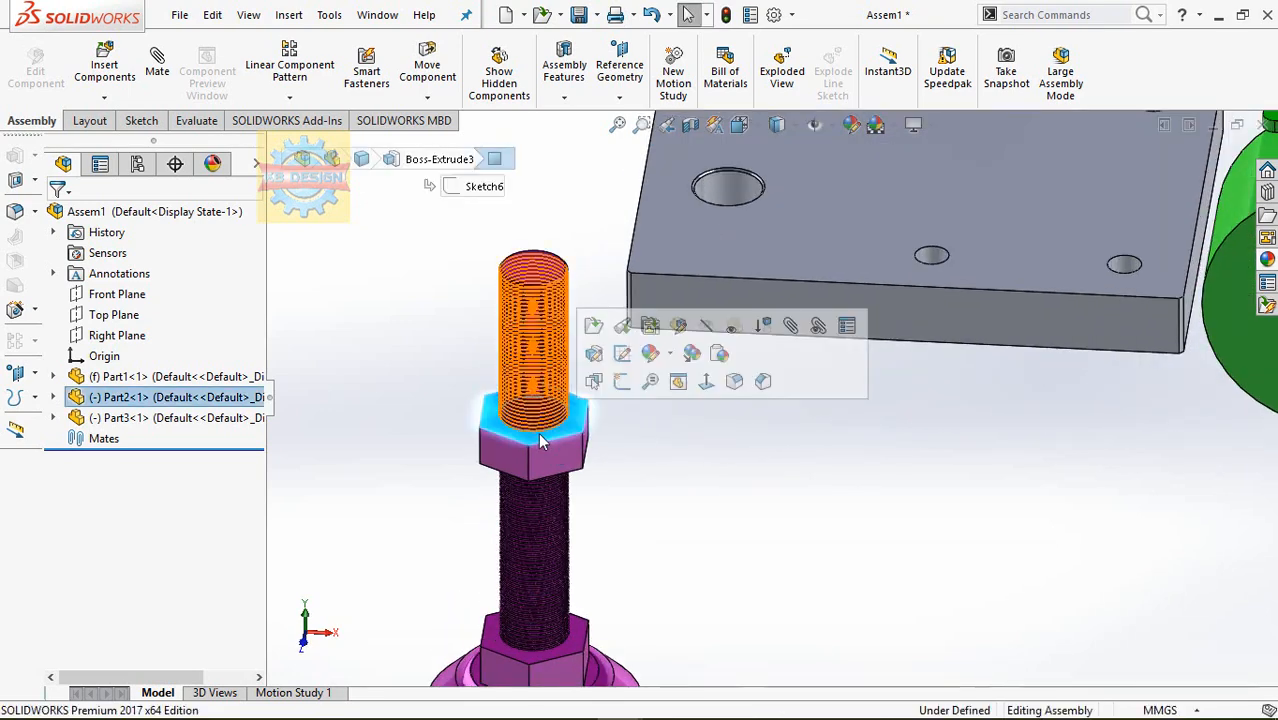
{"action": "scroll", "coordinate": [605, 590], "scroll_direction": "up", "scroll_amount": 3}
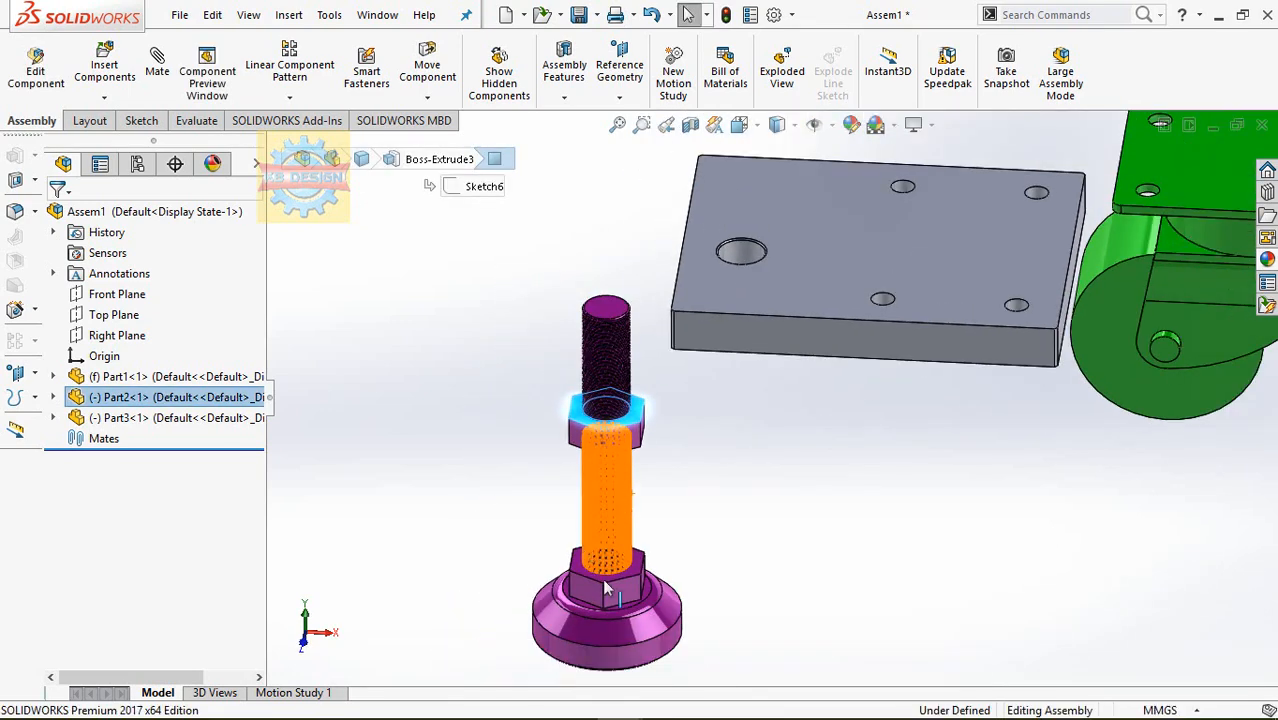
{"action": "left_click", "coordinate": [613, 668]}
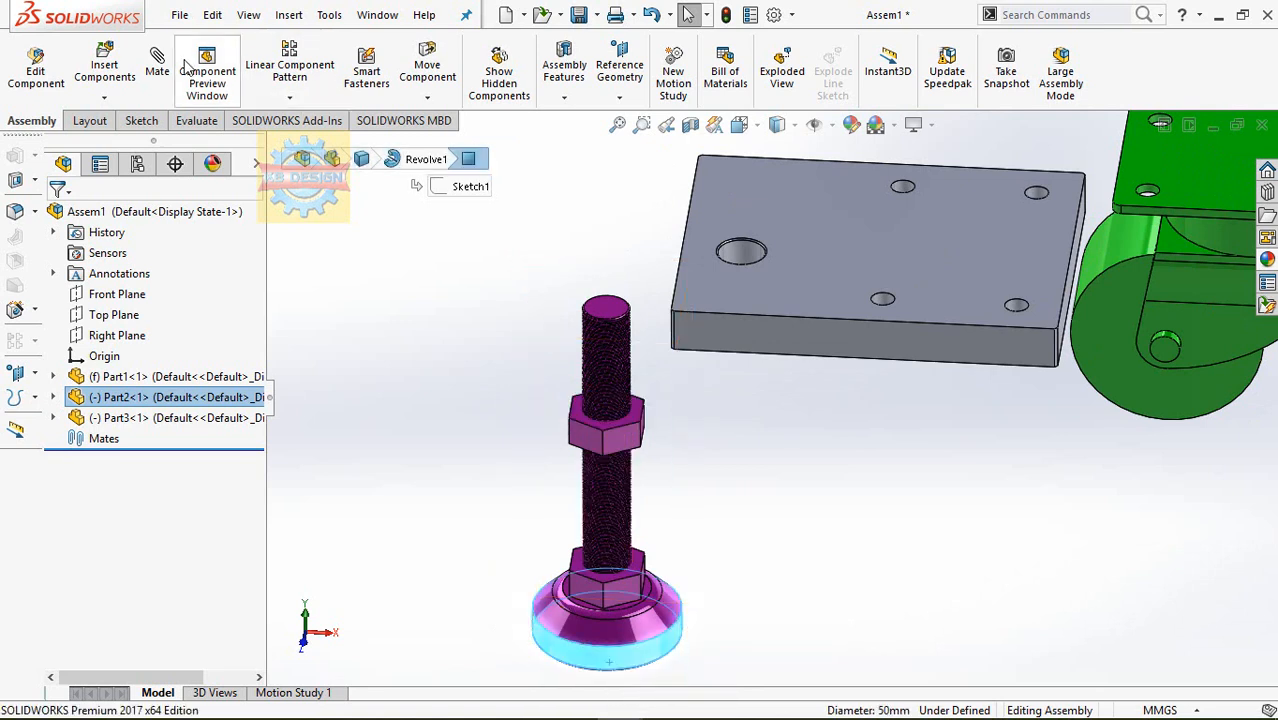
{"action": "left_click", "coordinate": [744, 251]}
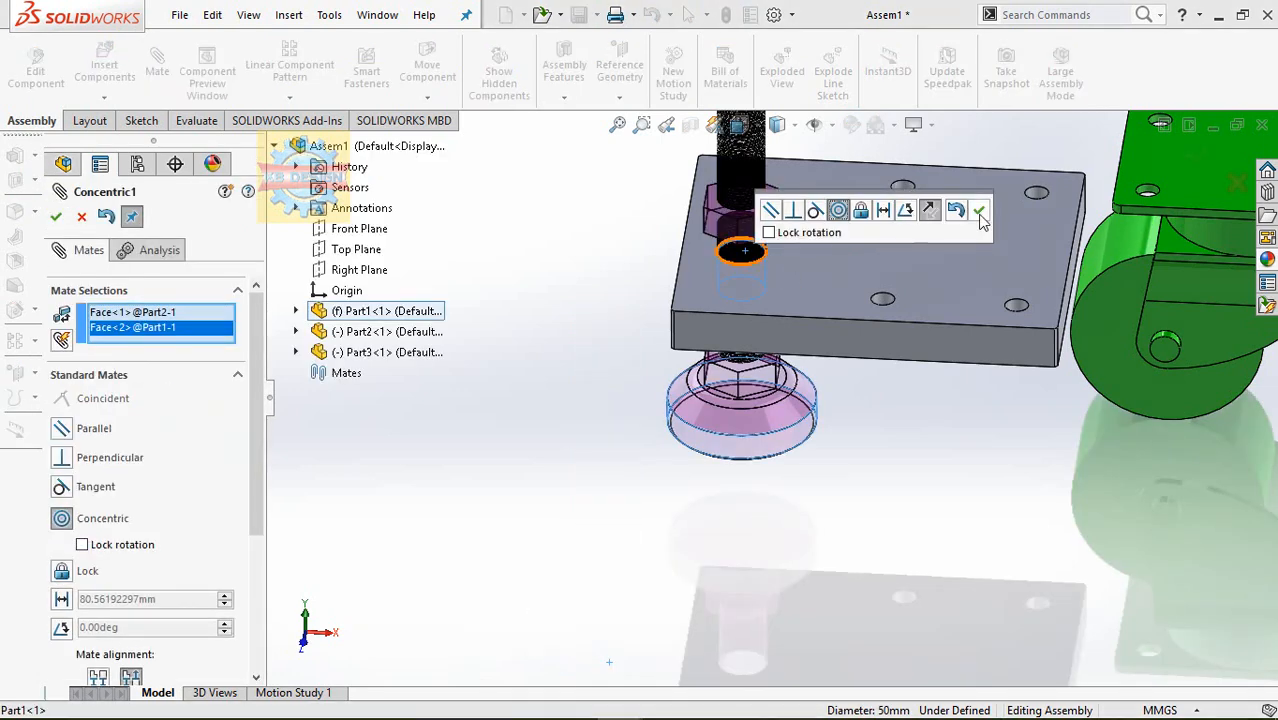
{"action": "left_click", "coordinate": [980, 214]}
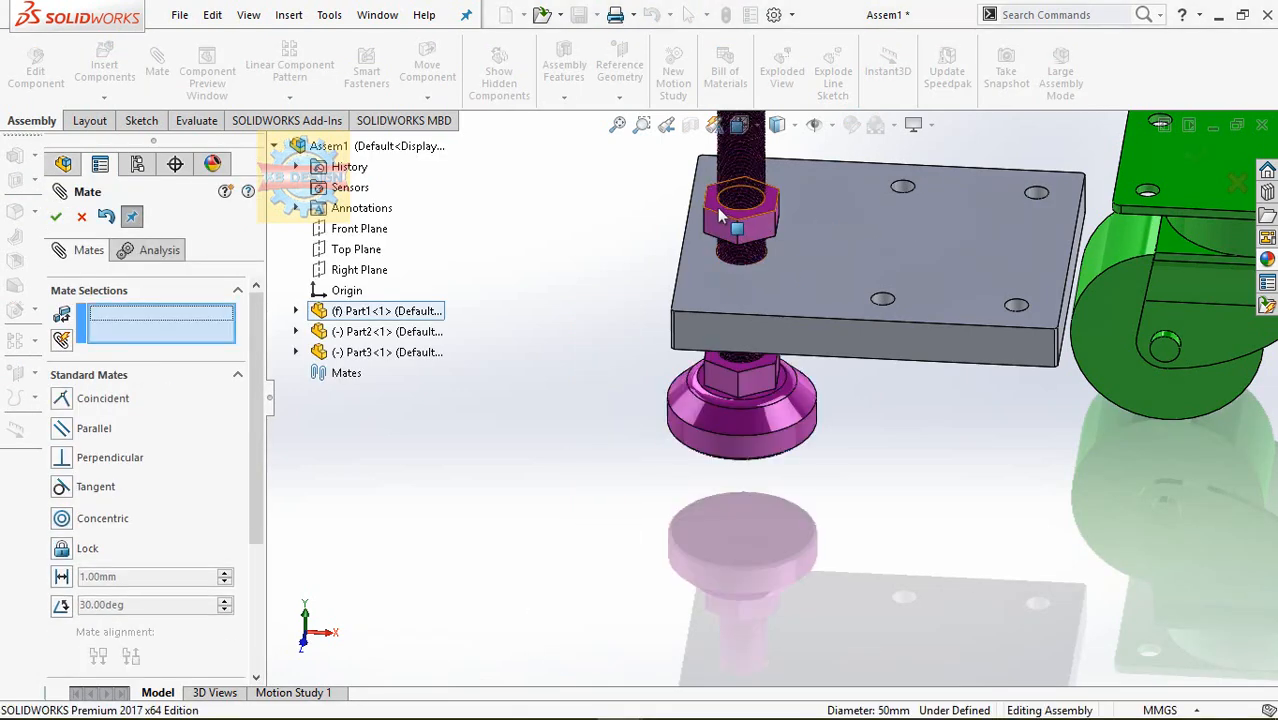
Add a coincident mate between the top face of the leveling foot's upper nut and the underside of the plate.
{"action": "middle_click_drag", "start_coordinate": [897, 275], "coordinate": [866, 410]}
{"action": "left_click", "coordinate": [833, 408]}
{"action": "left_click", "coordinate": [1077, 244]}
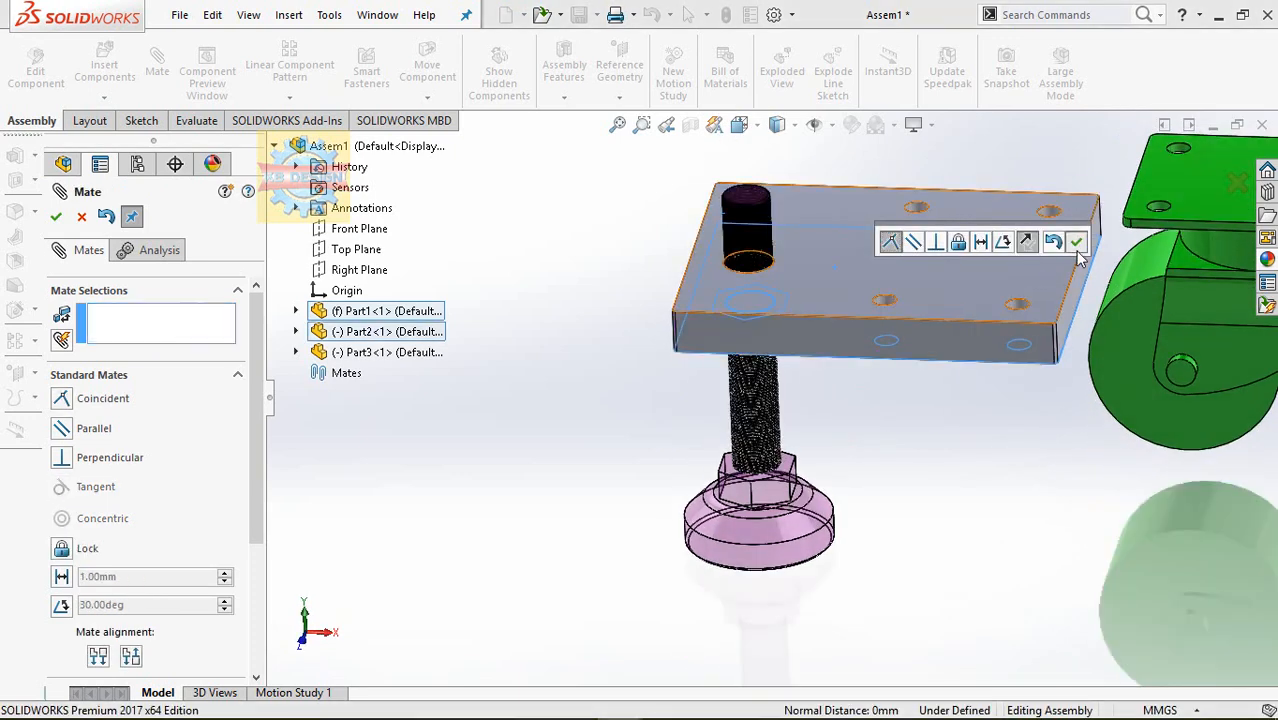
Add a coincident mate between the top face of the caster's mounting plate and the underside of the base plate.
{"action": "left_click", "coordinate": [958, 350]}
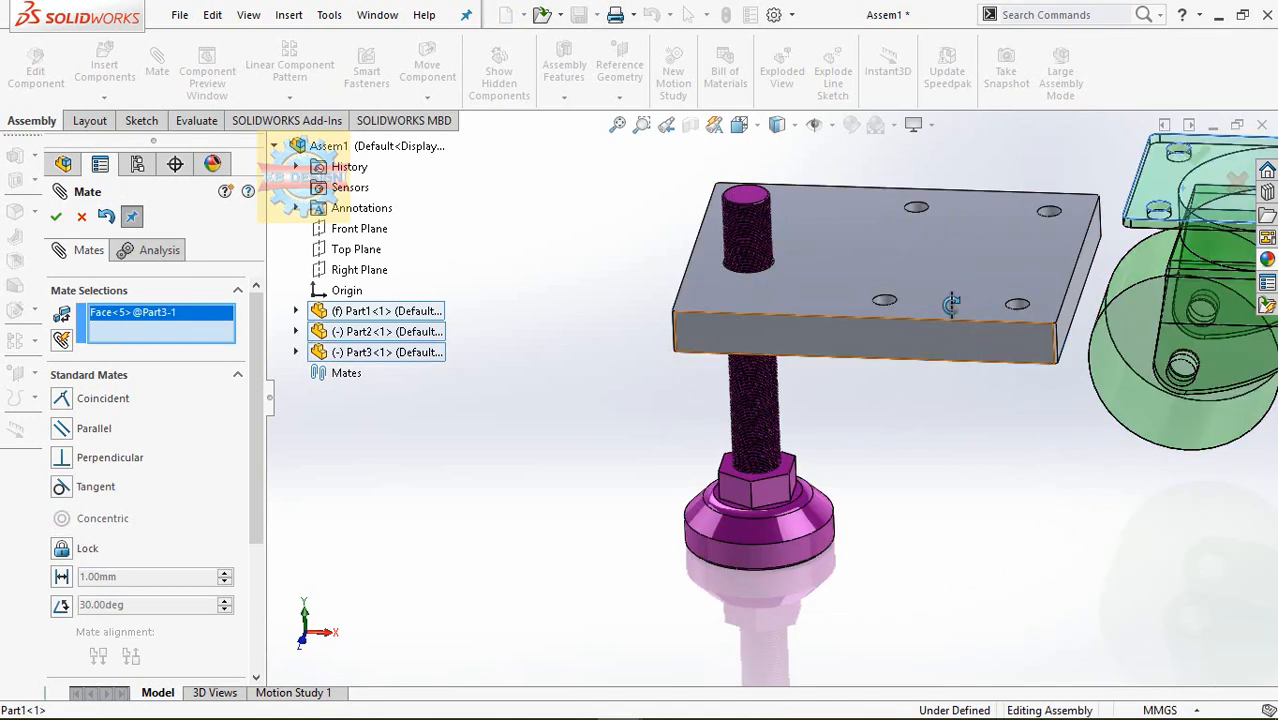
{"action": "middle_click_drag", "start_coordinate": [958, 350], "coordinate": [1000, 412]}
{"action": "left_click", "coordinate": [1003, 417]}
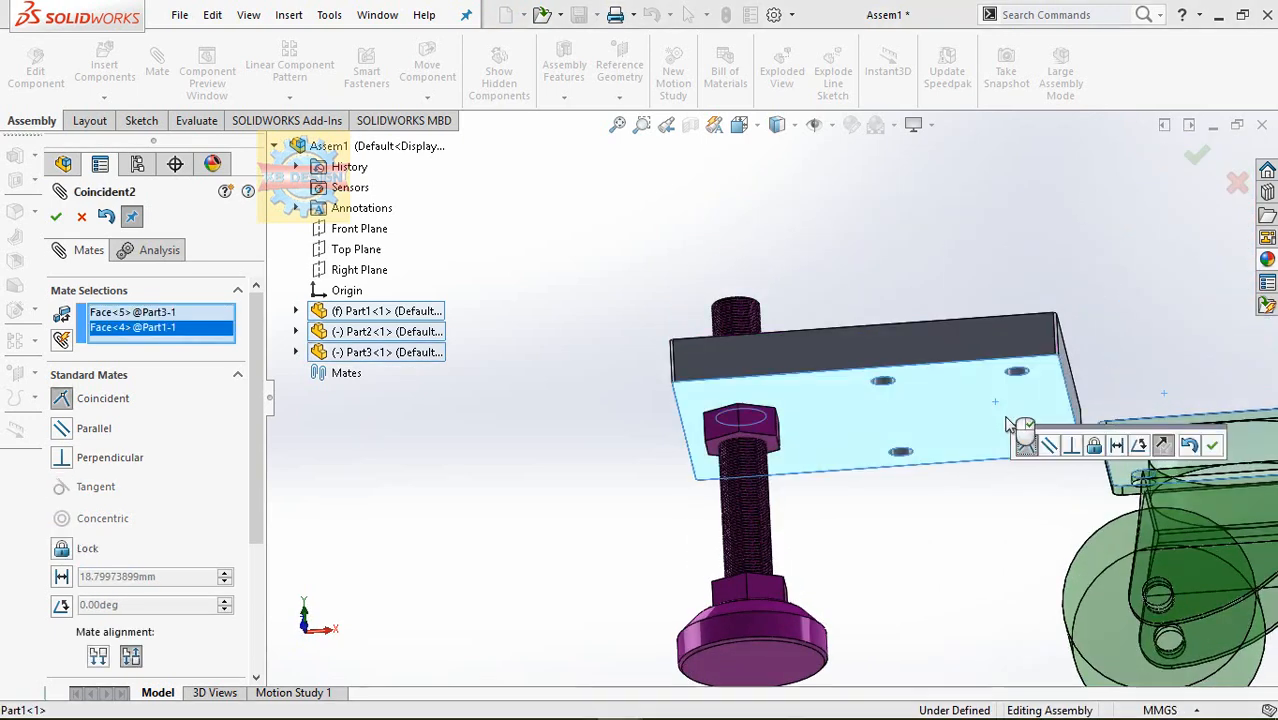
{"action": "left_click", "coordinate": [1213, 447]}
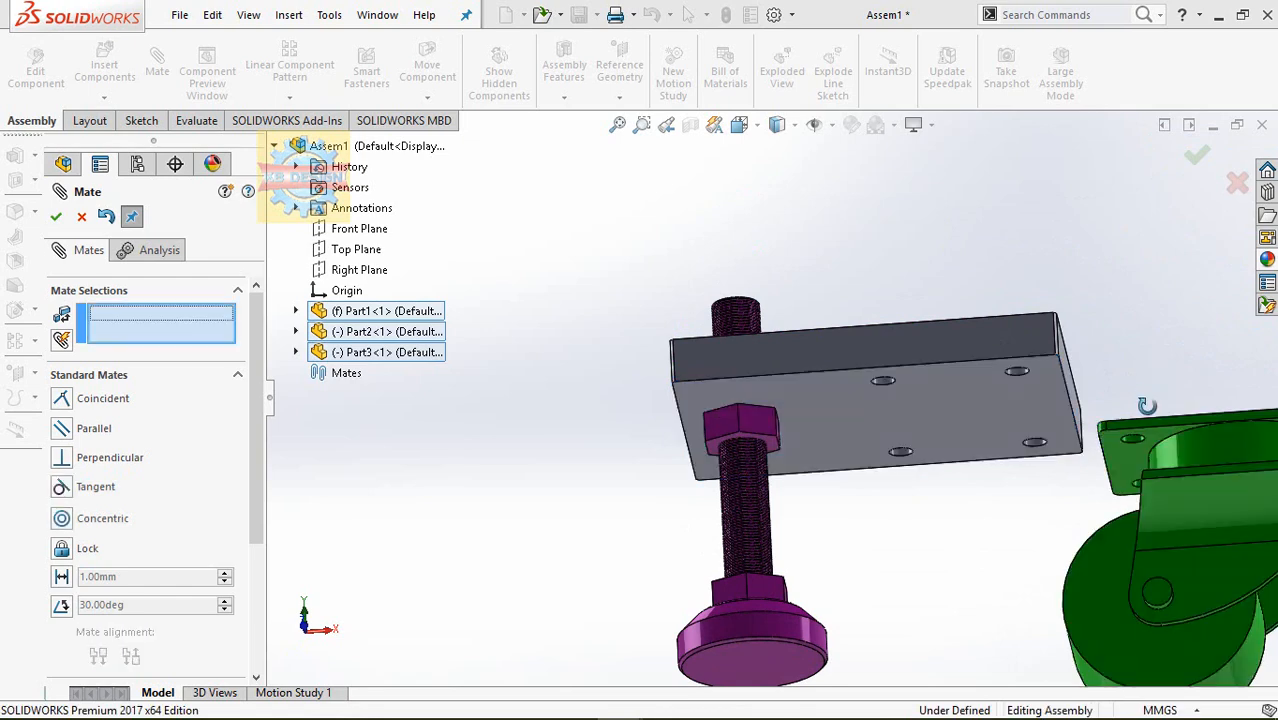
Add a concentric mate between one corner hole of the caster's mounting plate and an 8 mm corner hole of the base plate.
{"action": "middle_click_drag", "start_coordinate": [1148, 357], "coordinate": [1155, 405]}
{"action": "scroll", "coordinate": [1153, 390], "scroll_direction": "down", "scroll_amount": 4}
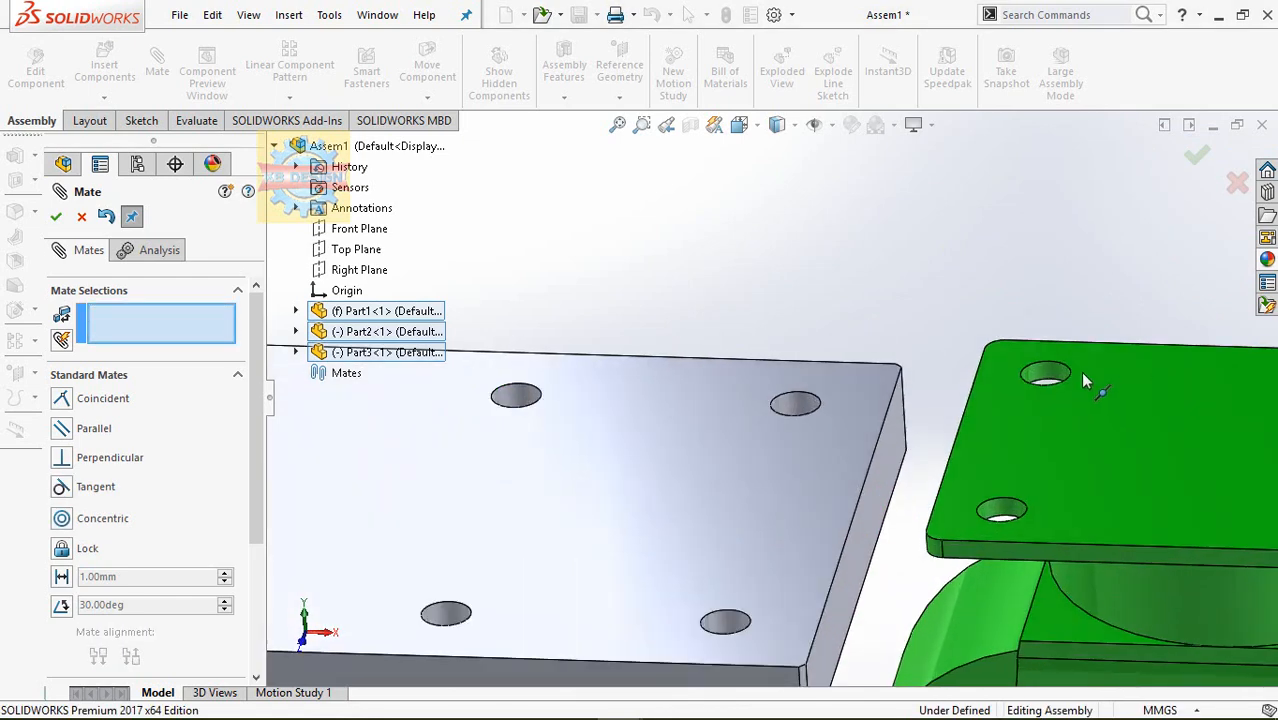
{"action": "left_click", "coordinate": [1058, 375]}
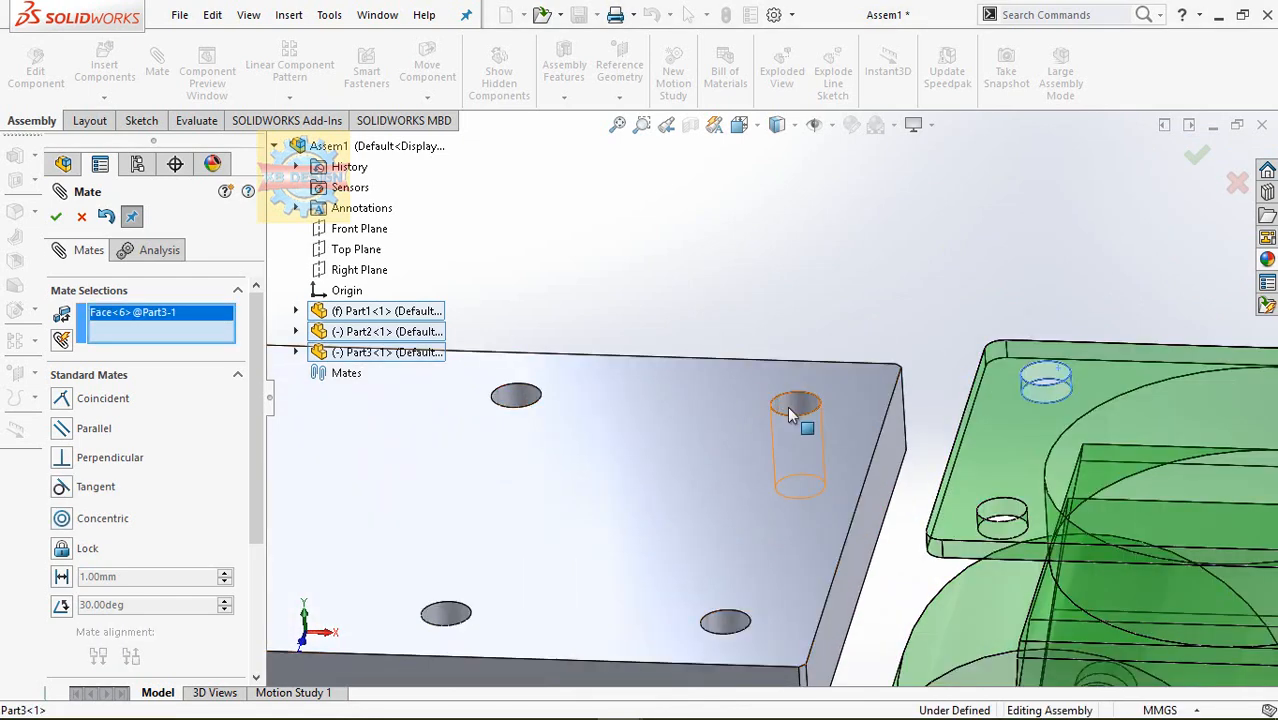
{"action": "left_click", "coordinate": [798, 418]}
{"action": "left_click", "coordinate": [1023, 439]}
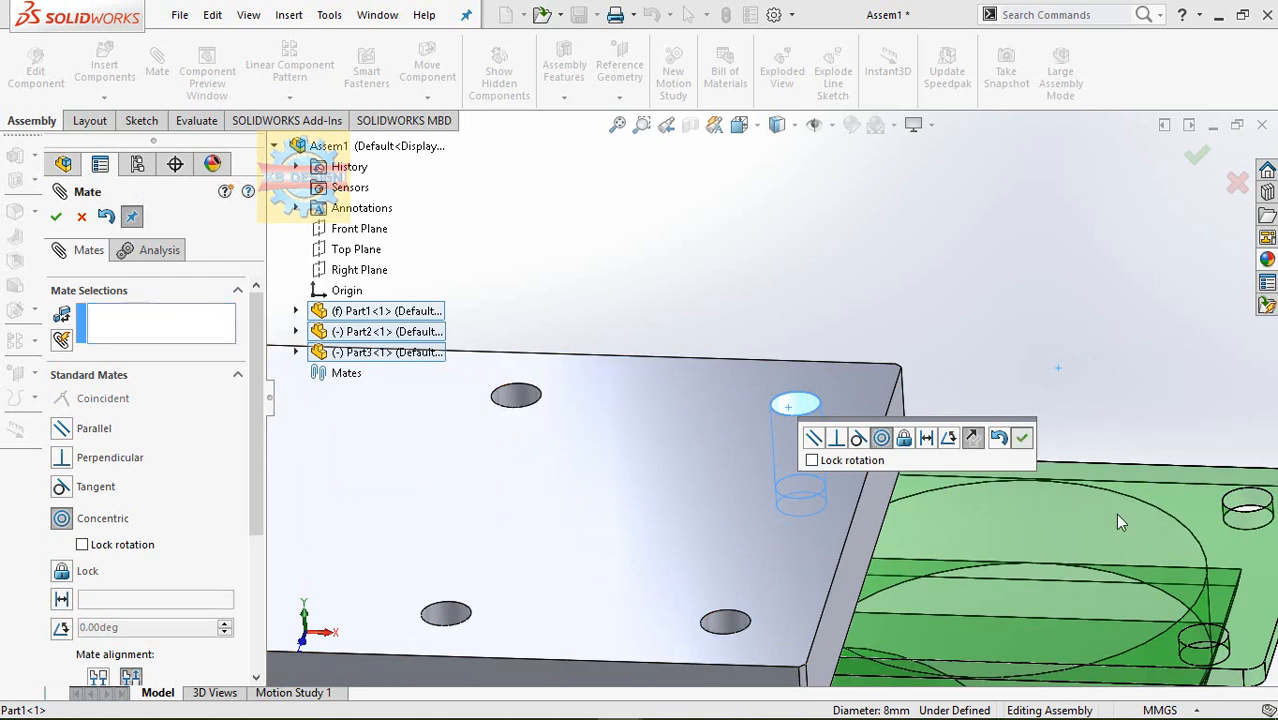
Mate the diagonally opposite caster hole concentric with the matching base plate hole, and finish adding mates.
{"action": "left_click", "coordinate": [1202, 645]}
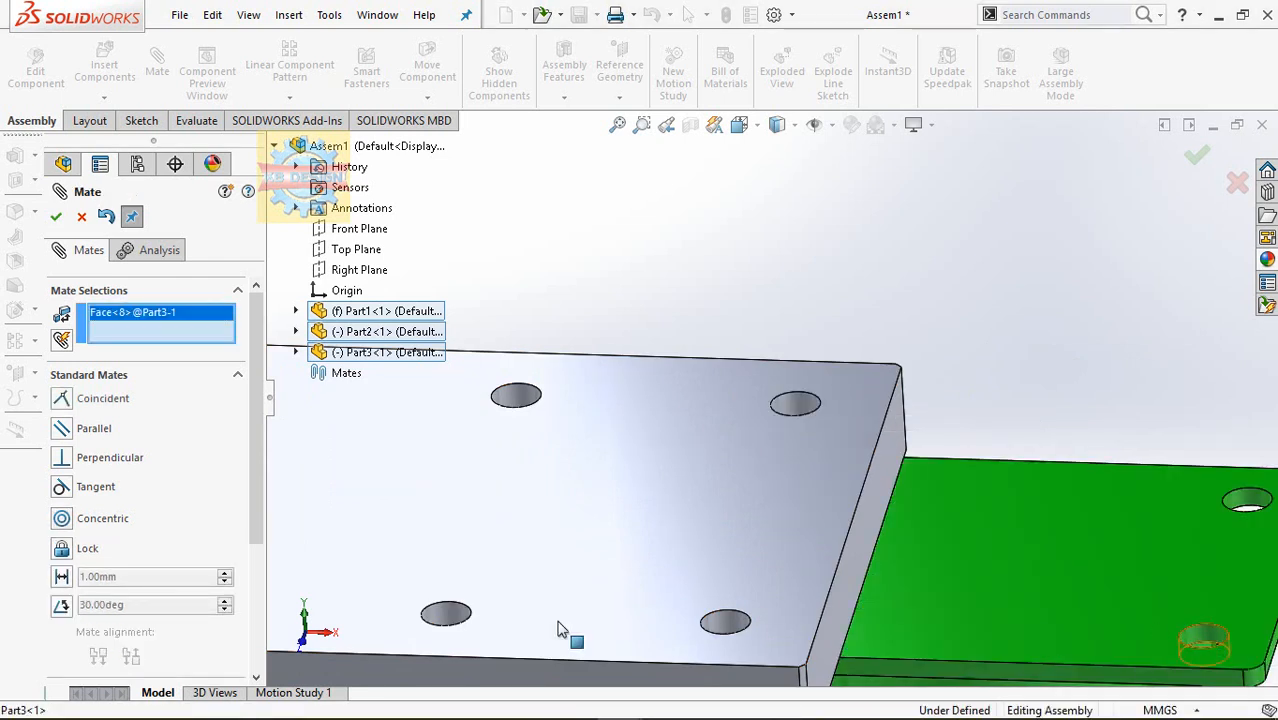
{"action": "left_click", "coordinate": [455, 620]}
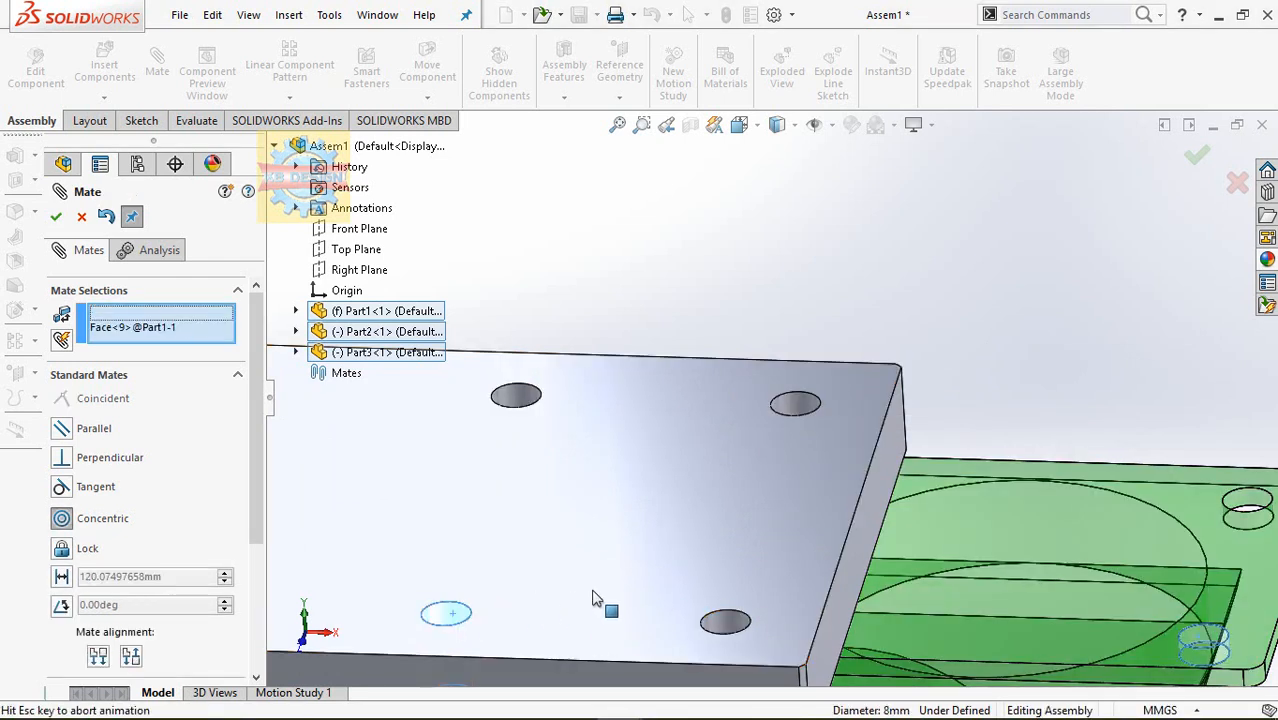
{"action": "scroll", "coordinate": [685, 513], "scroll_direction": "up", "scroll_amount": 3}
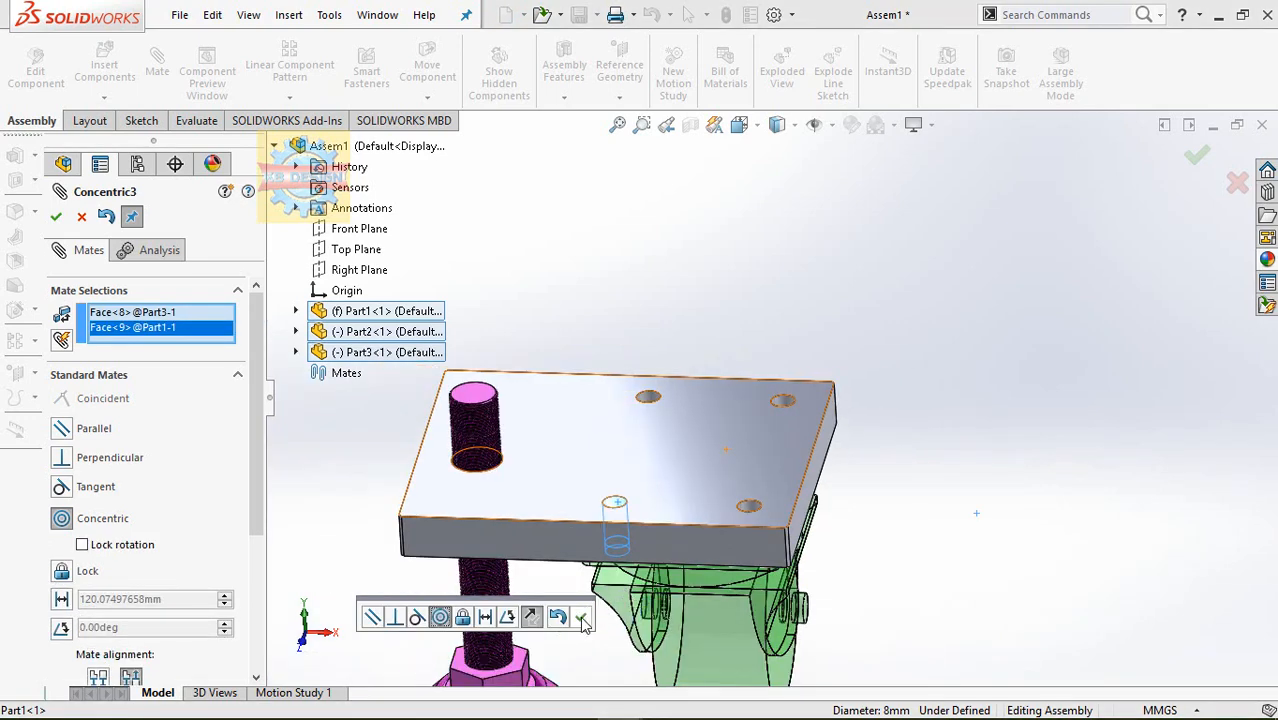
{"action": "left_click", "coordinate": [583, 621]}
{"action": "scroll", "coordinate": [665, 516], "scroll_direction": "up", "scroll_amount": 3}
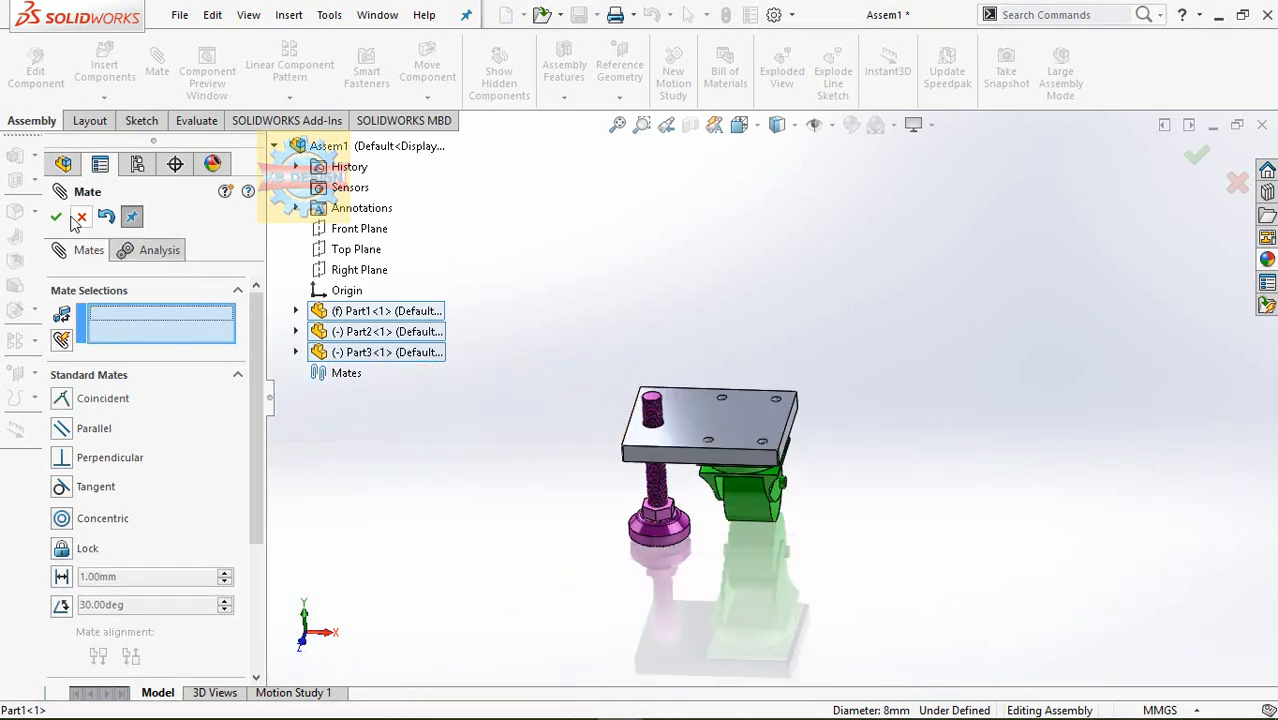
{"action": "key", "text": "Escape"}
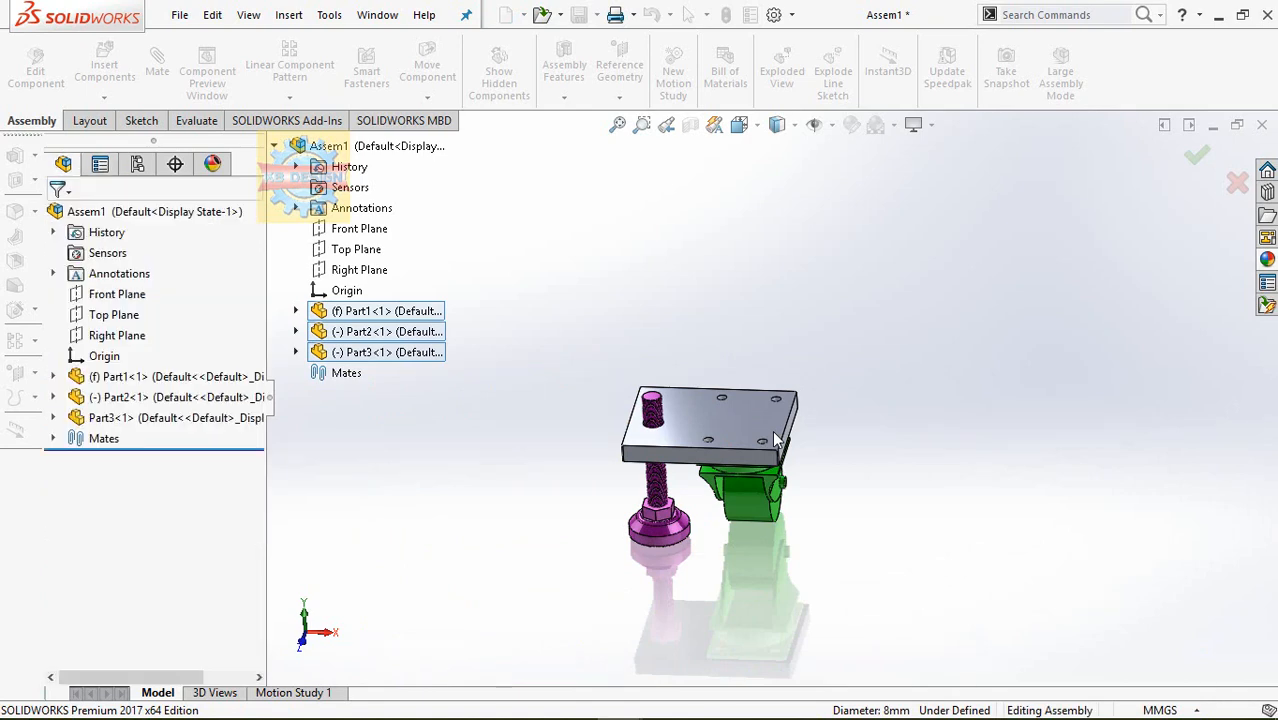
{"action": "scroll", "coordinate": [807, 500], "scroll_direction": "down", "scroll_amount": 2}
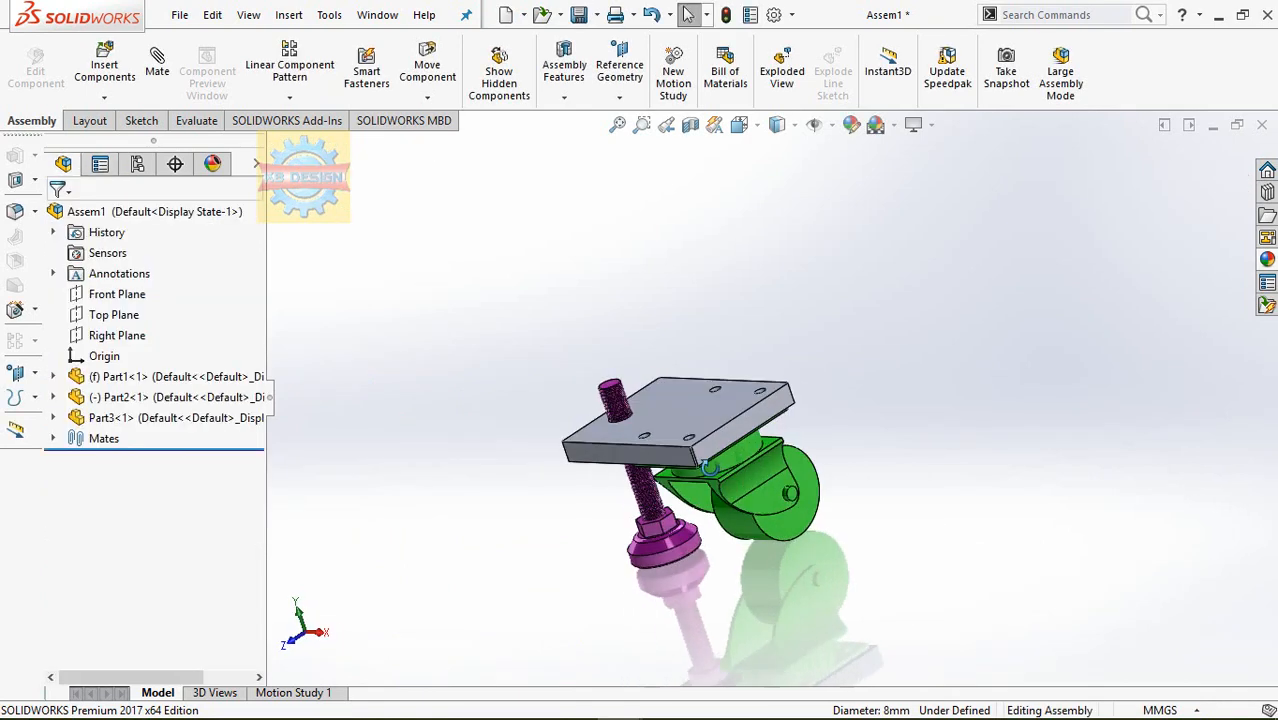